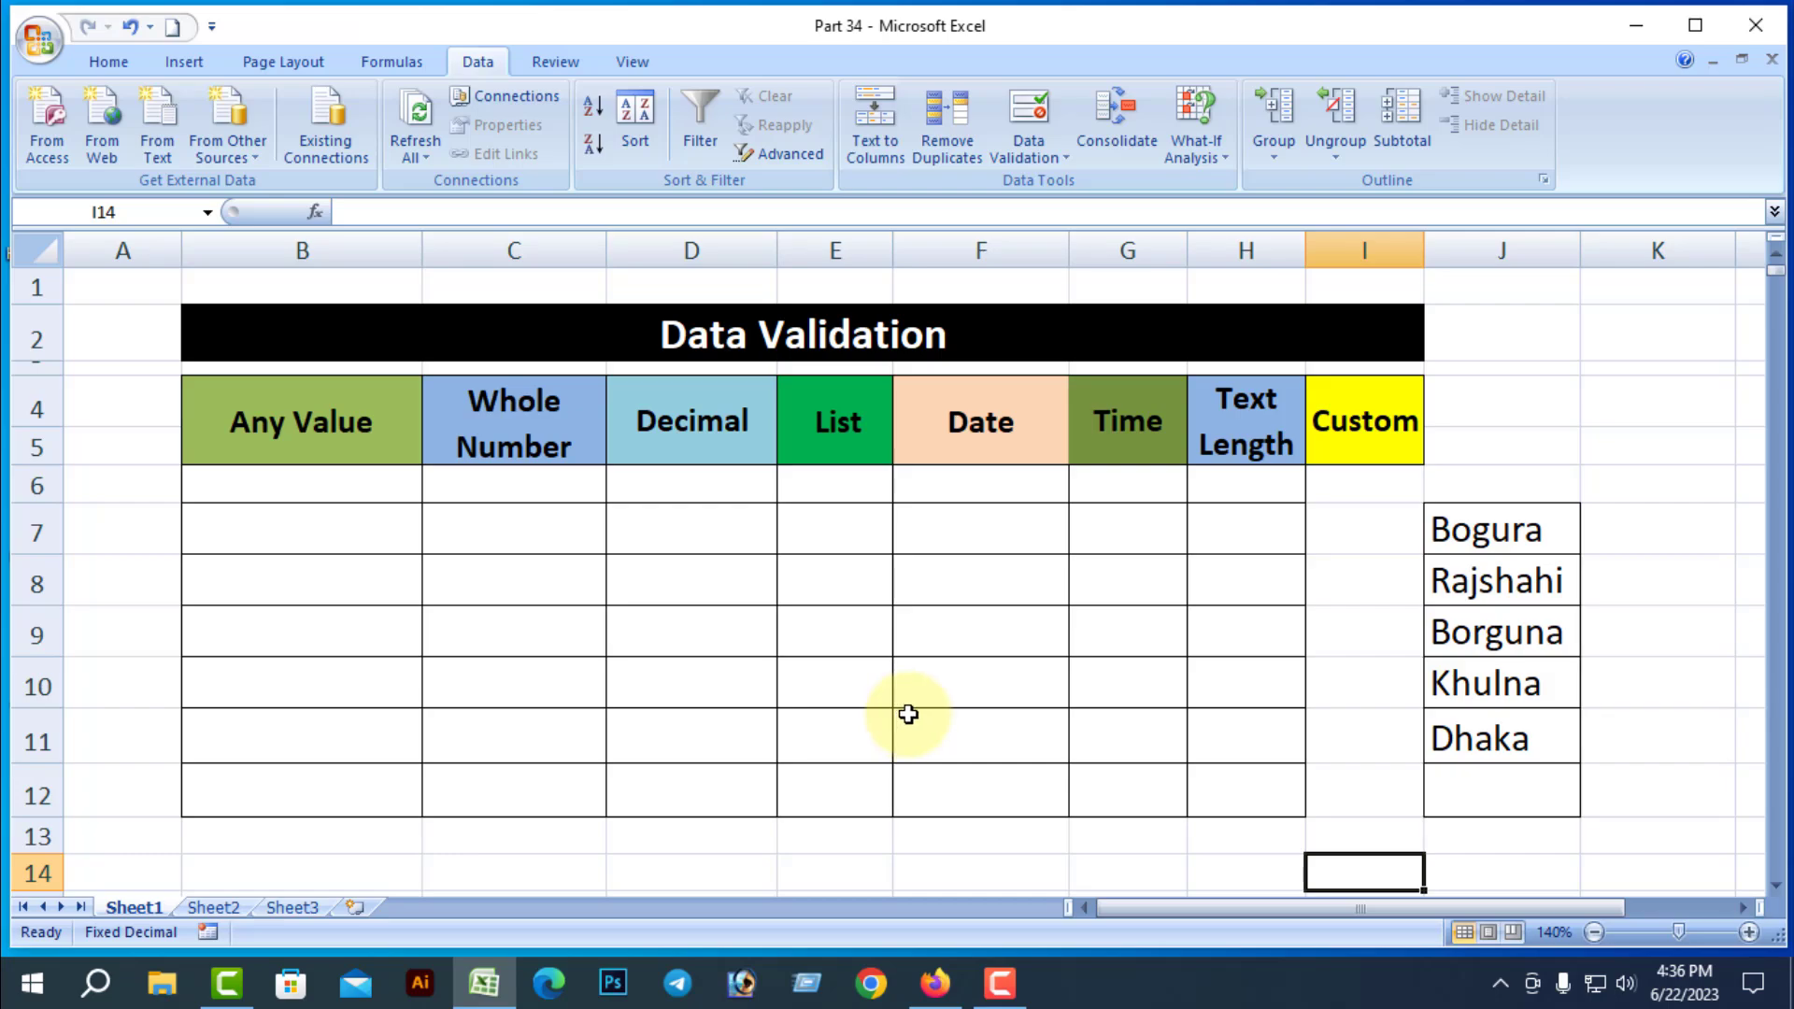
# Open the data validation settings for cells E6:E12 and set the allowed criteria to List
pyautogui.click(847, 488)
pyautogui.moveTo(846, 484); pyautogui.dragTo(860, 801)
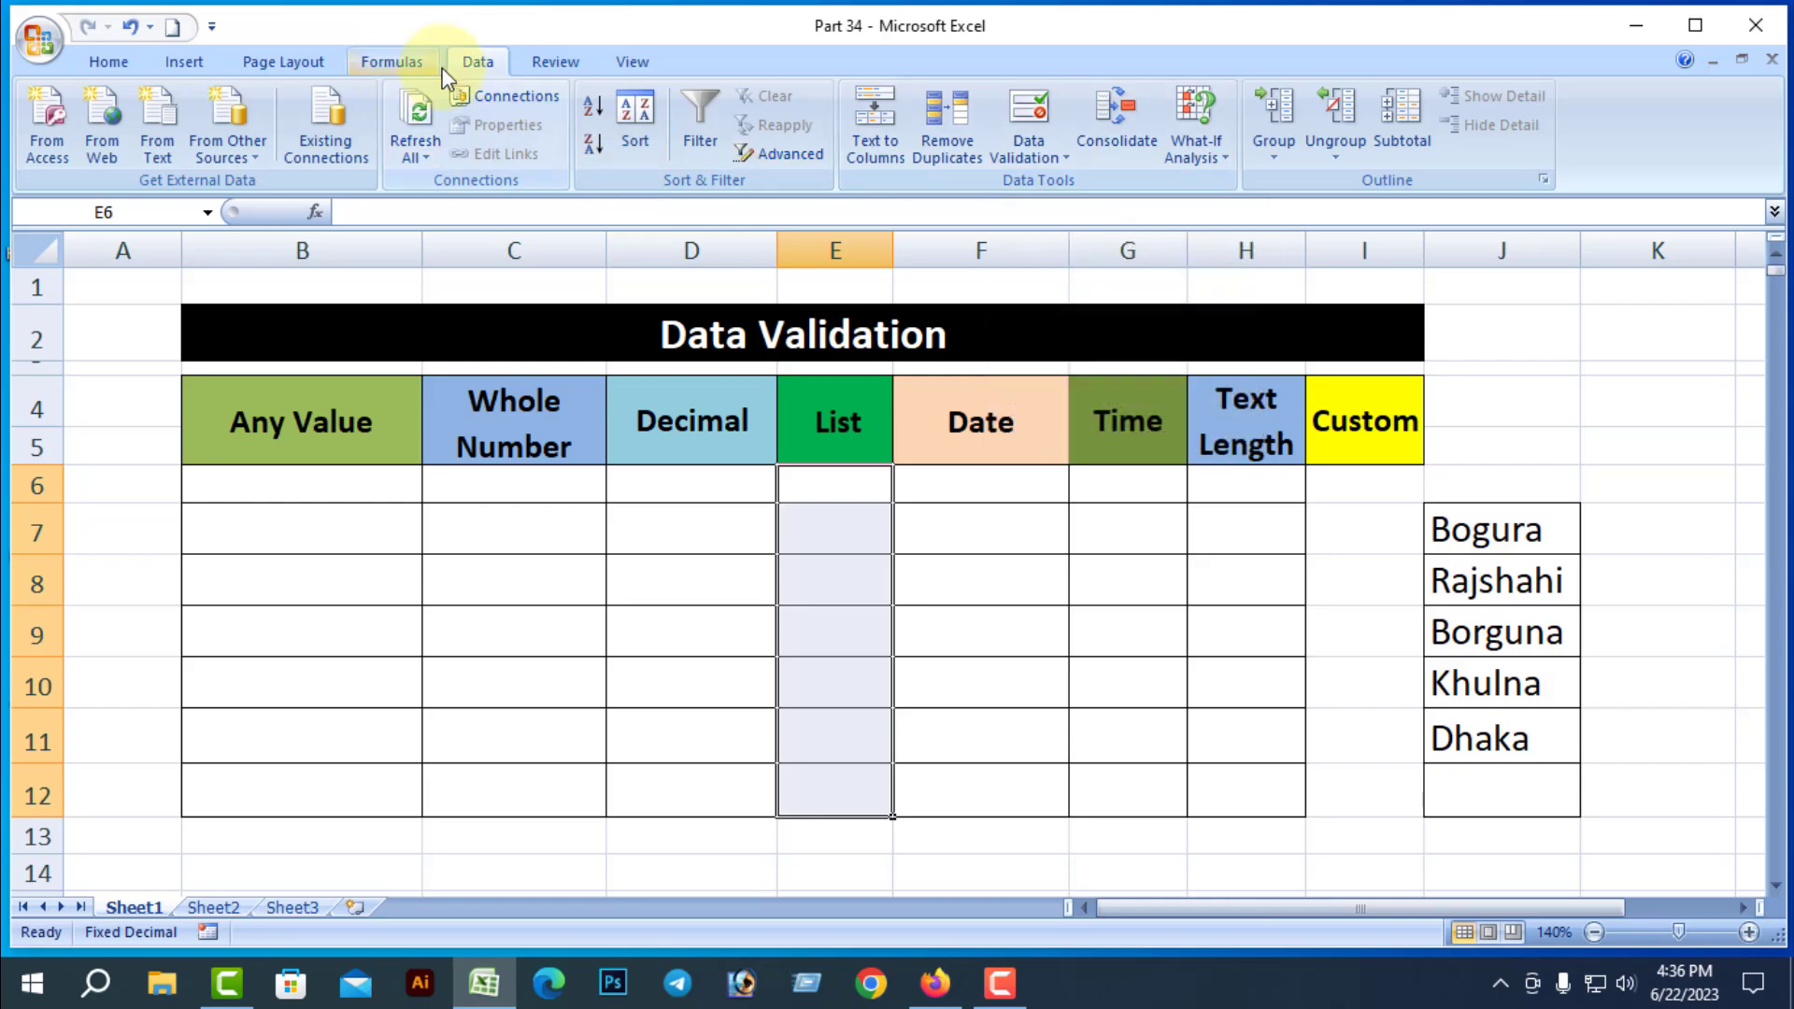
pyautogui.click(1052, 155)
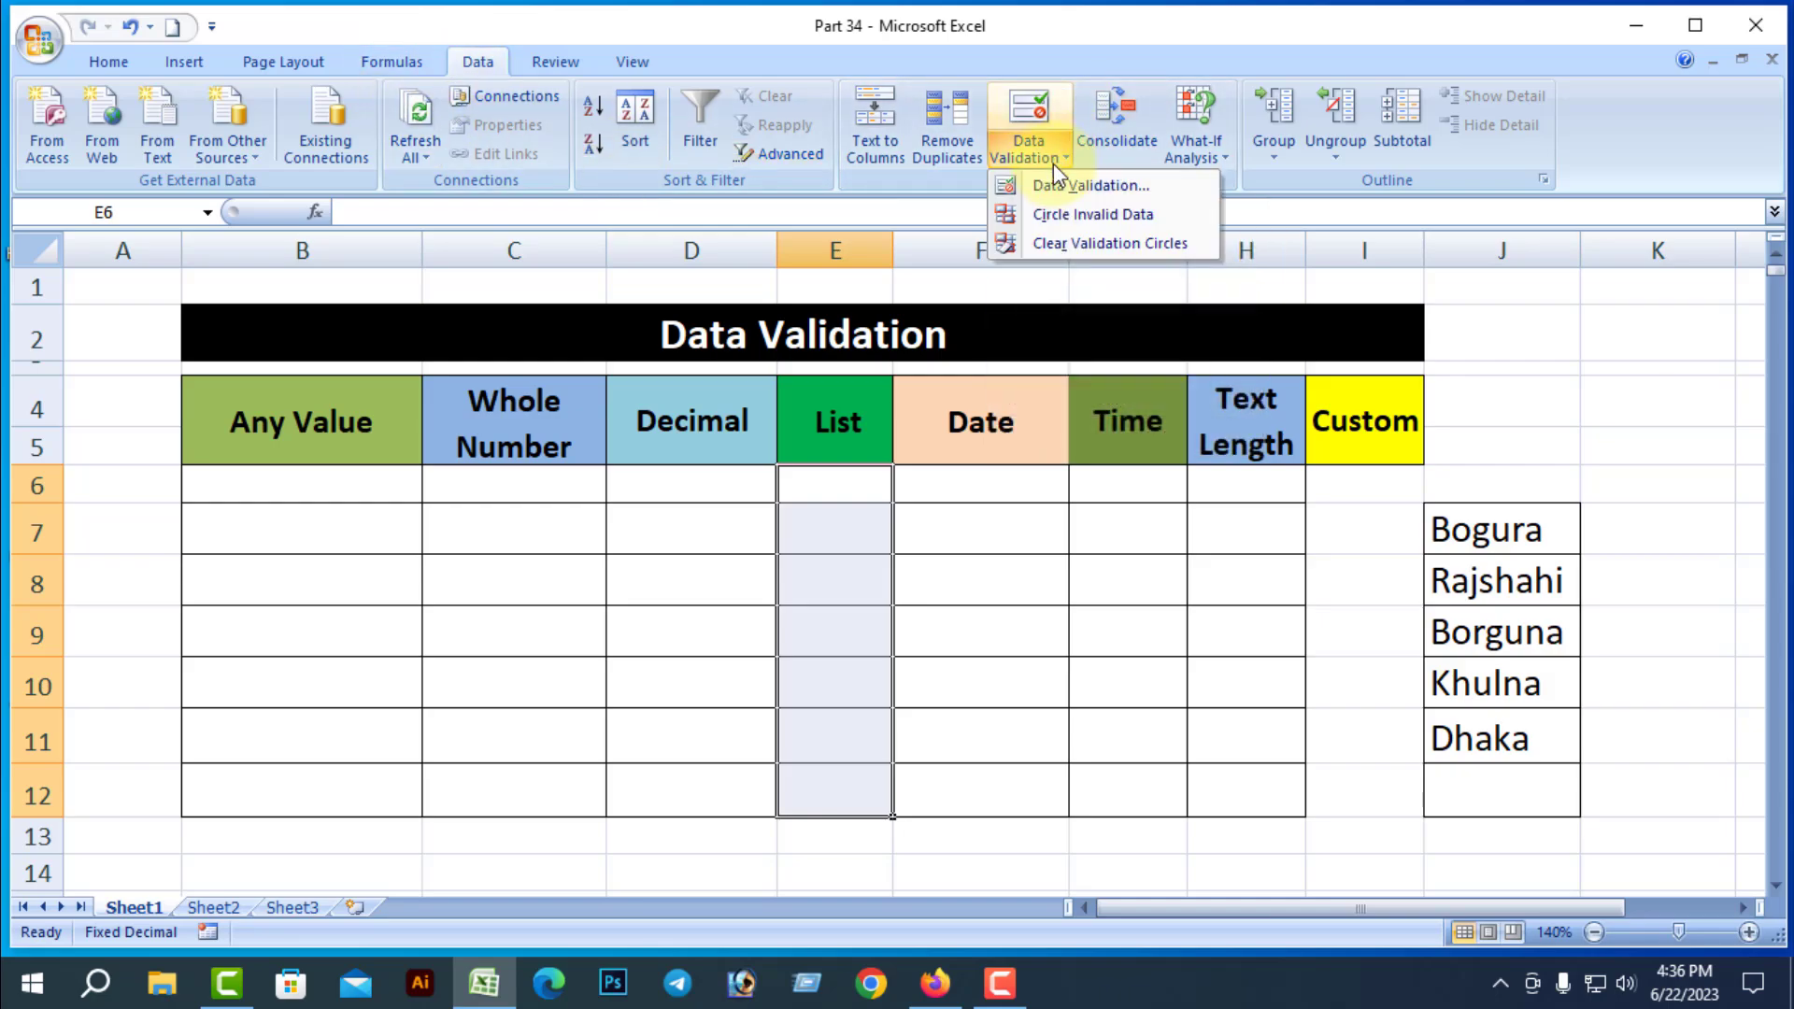
pyautogui.click(1076, 186)
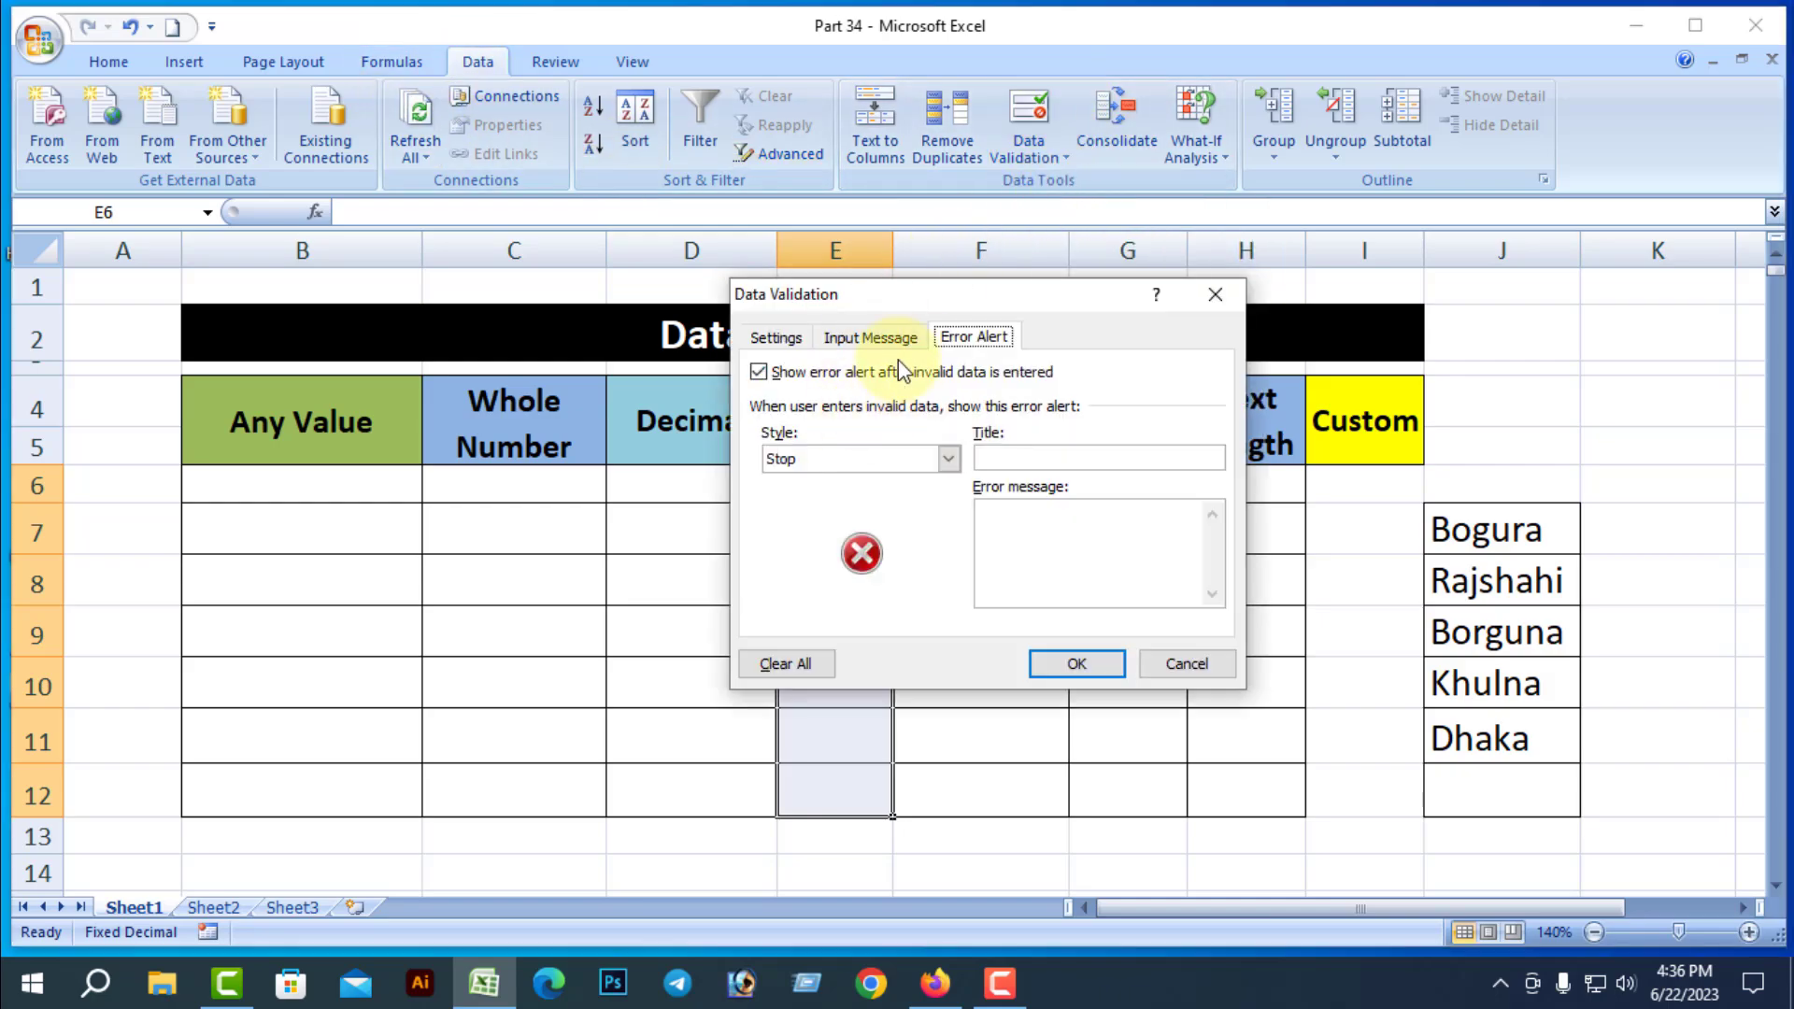
pyautogui.click(772, 336)
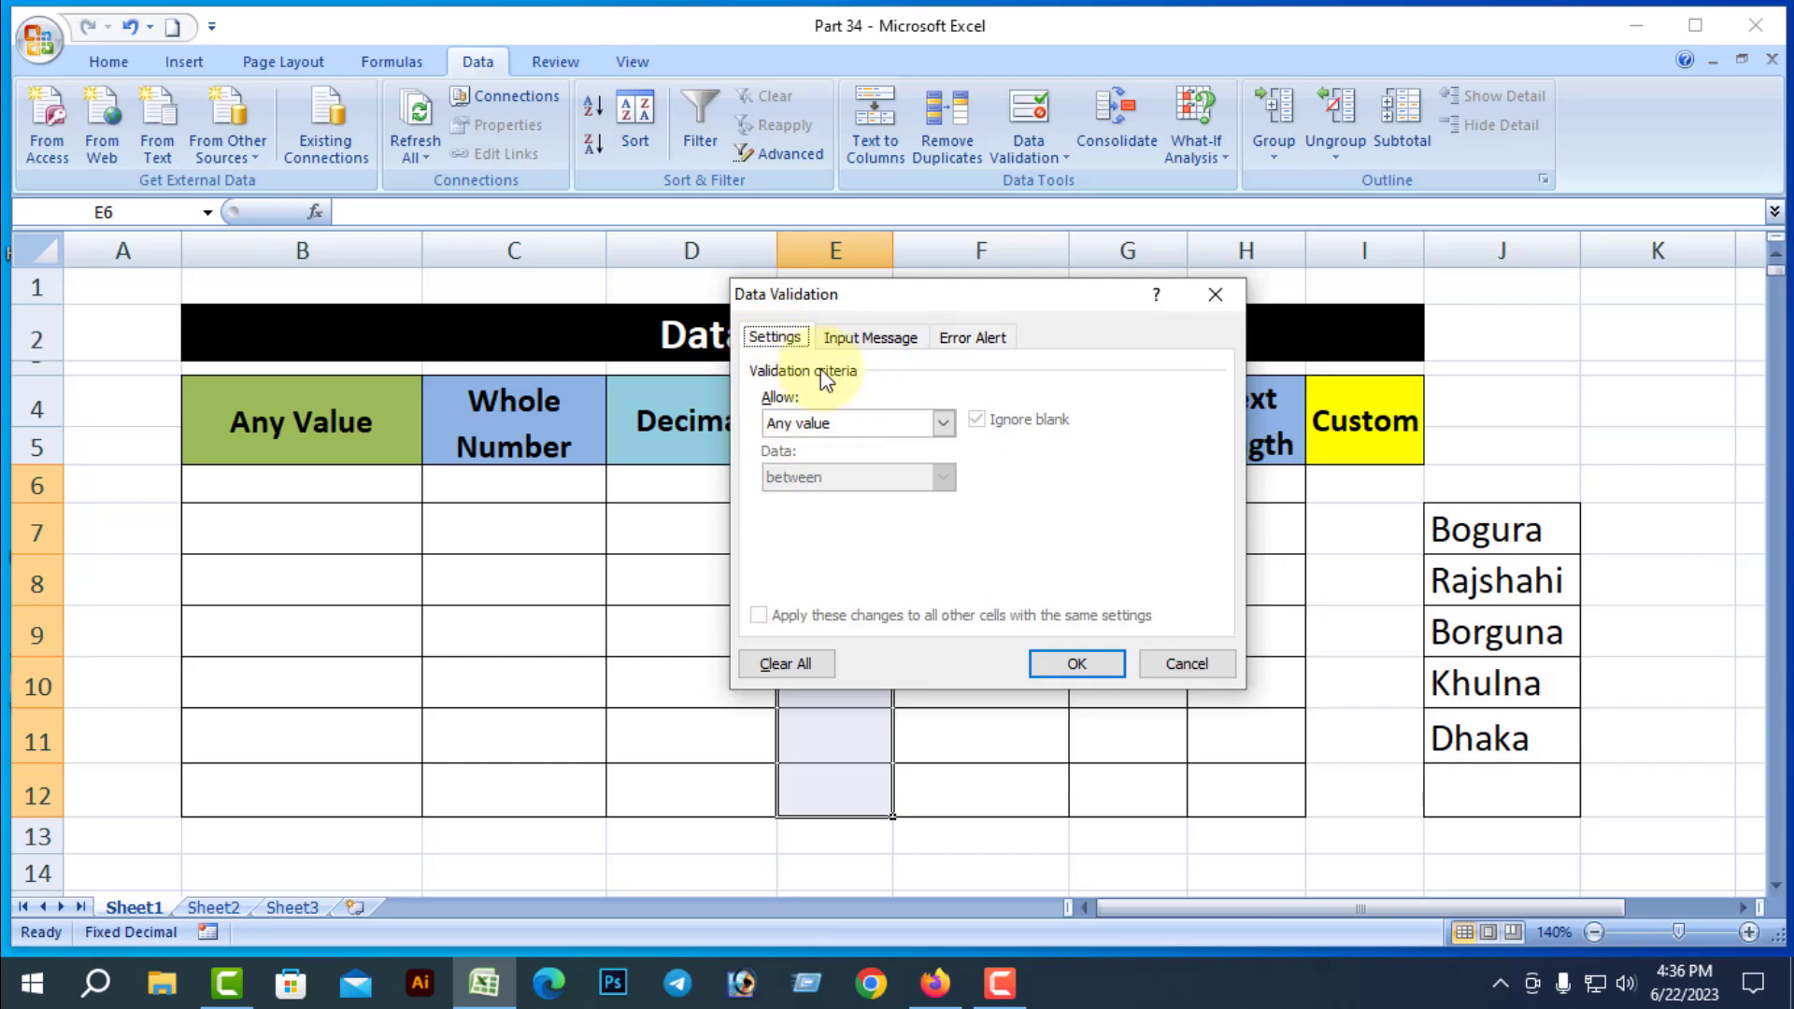
pyautogui.click(943, 422)
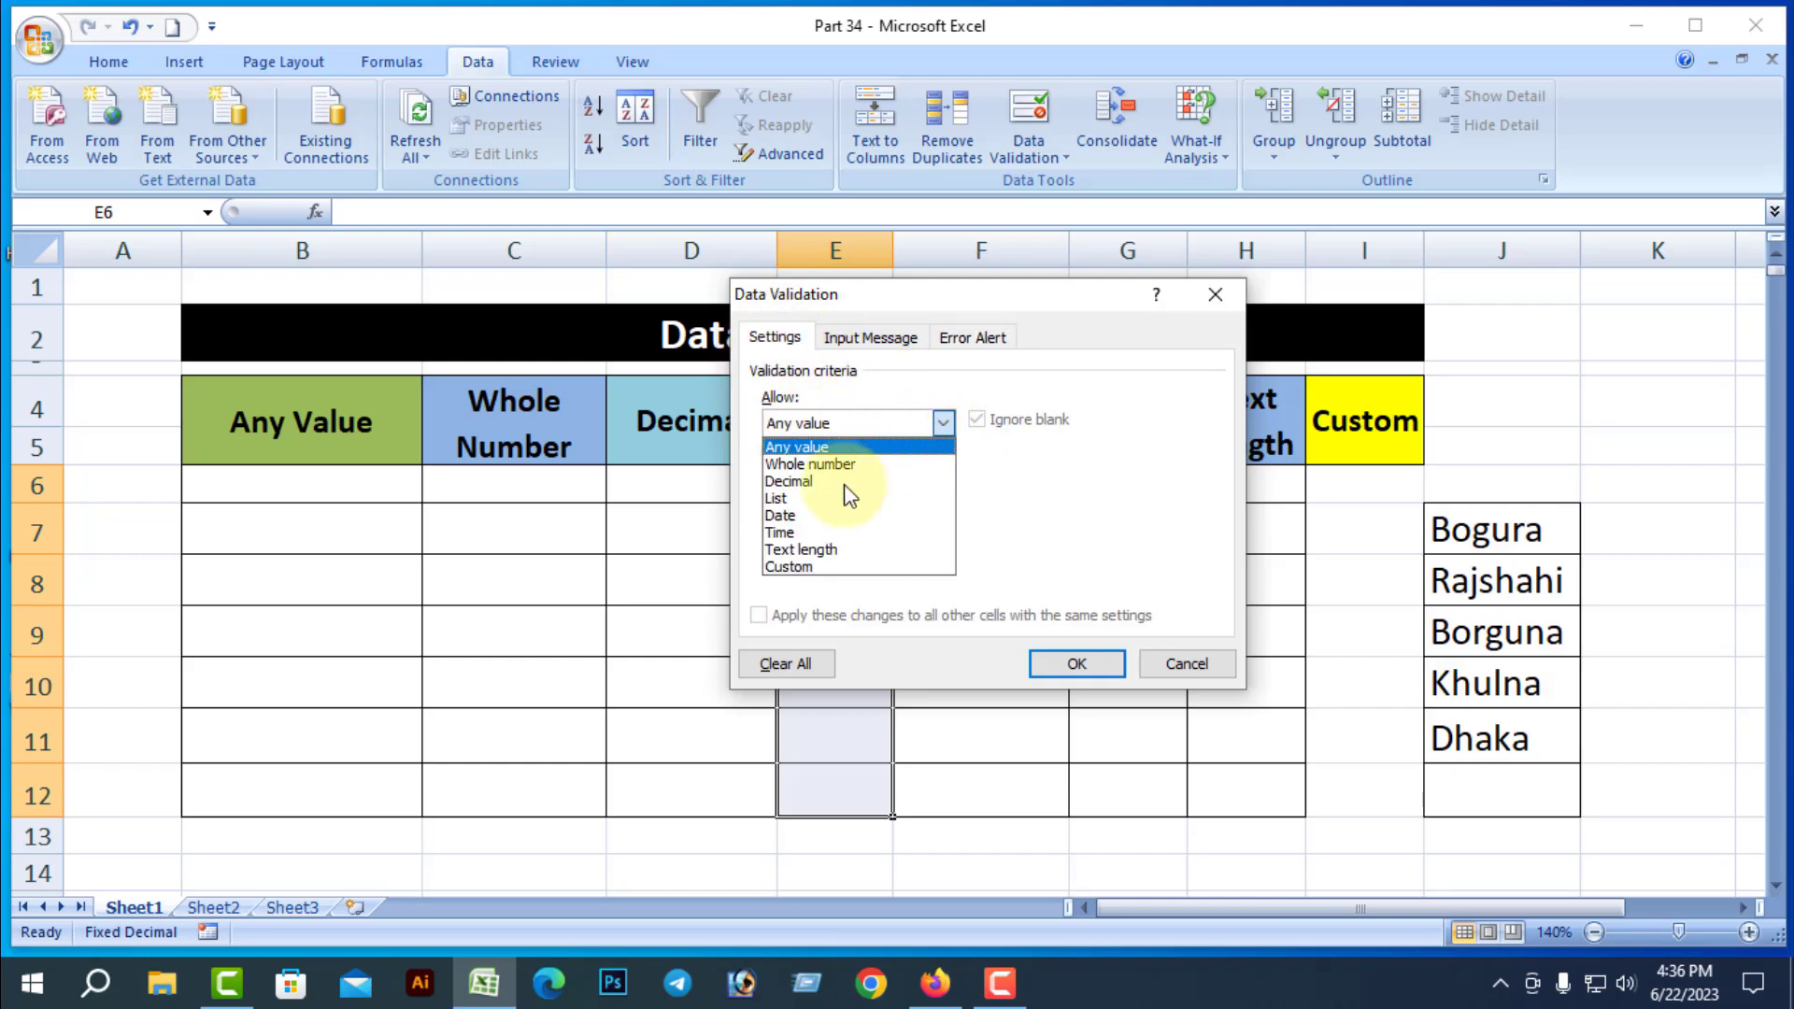
pyautogui.click(804, 497)
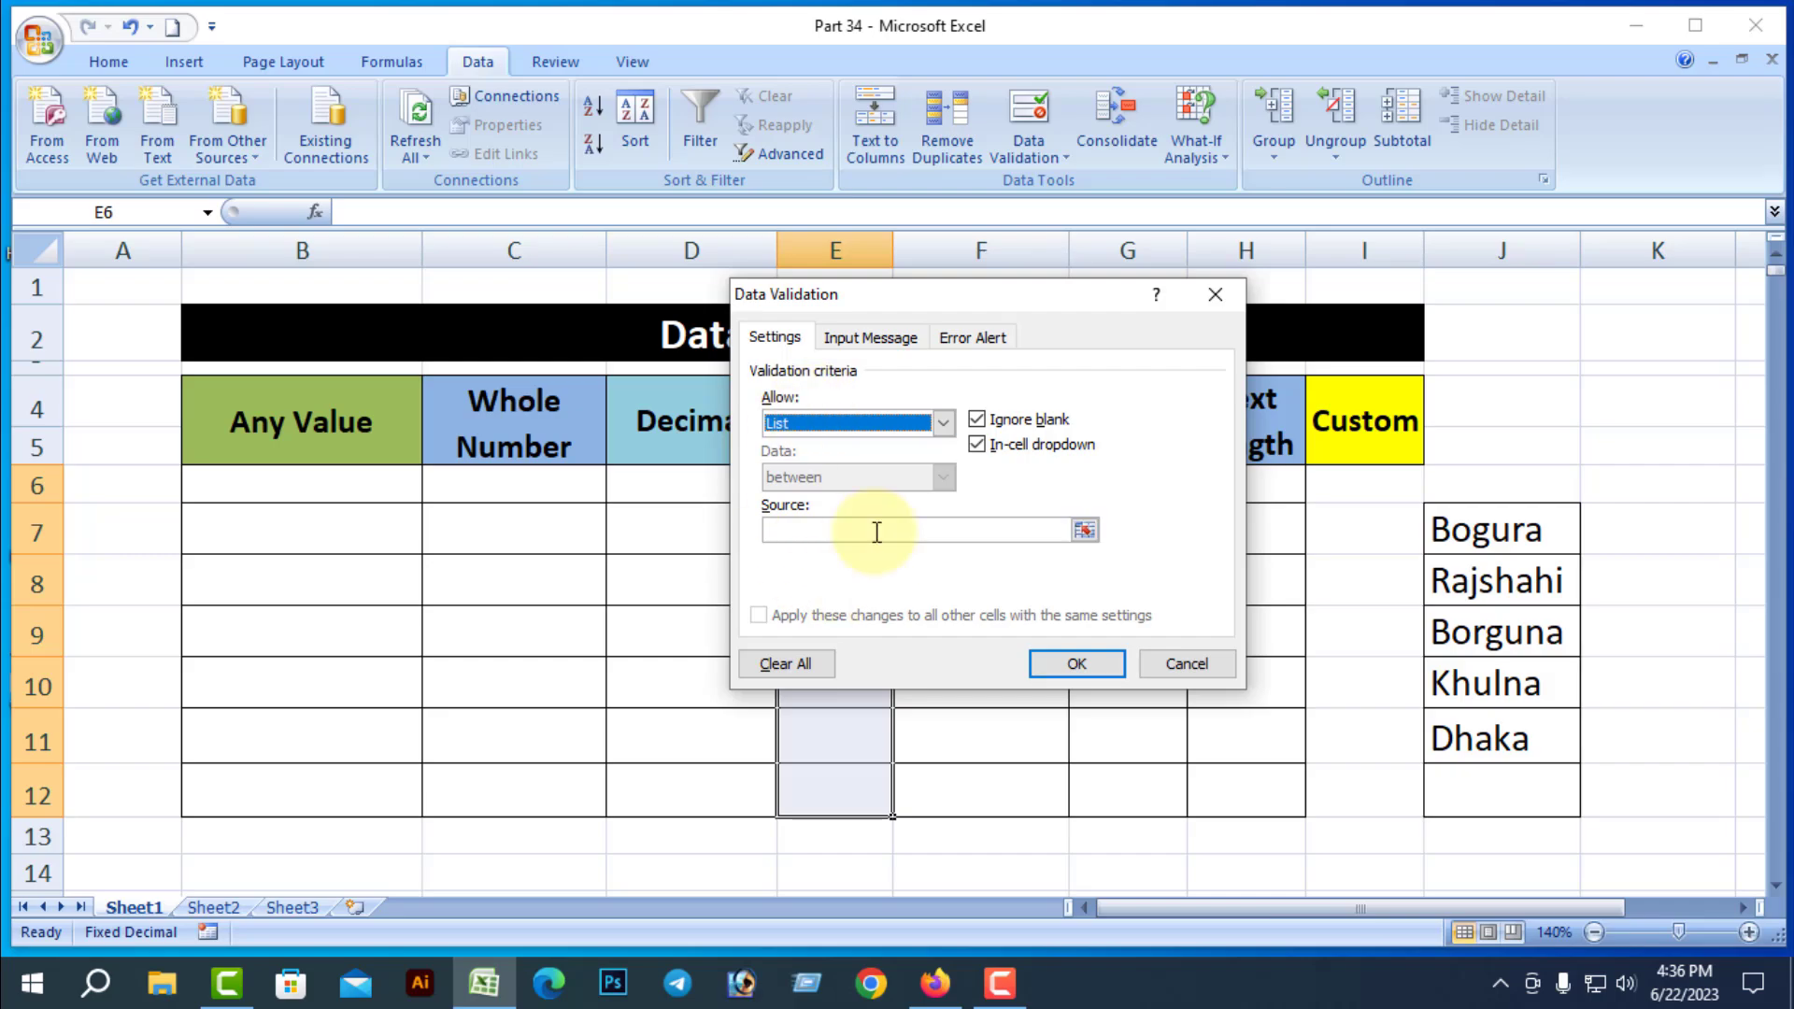
# Set the validation list source to "Bangladesh, Pakistan, India, Nepal" and apply it
pyautogui.click(805, 530)
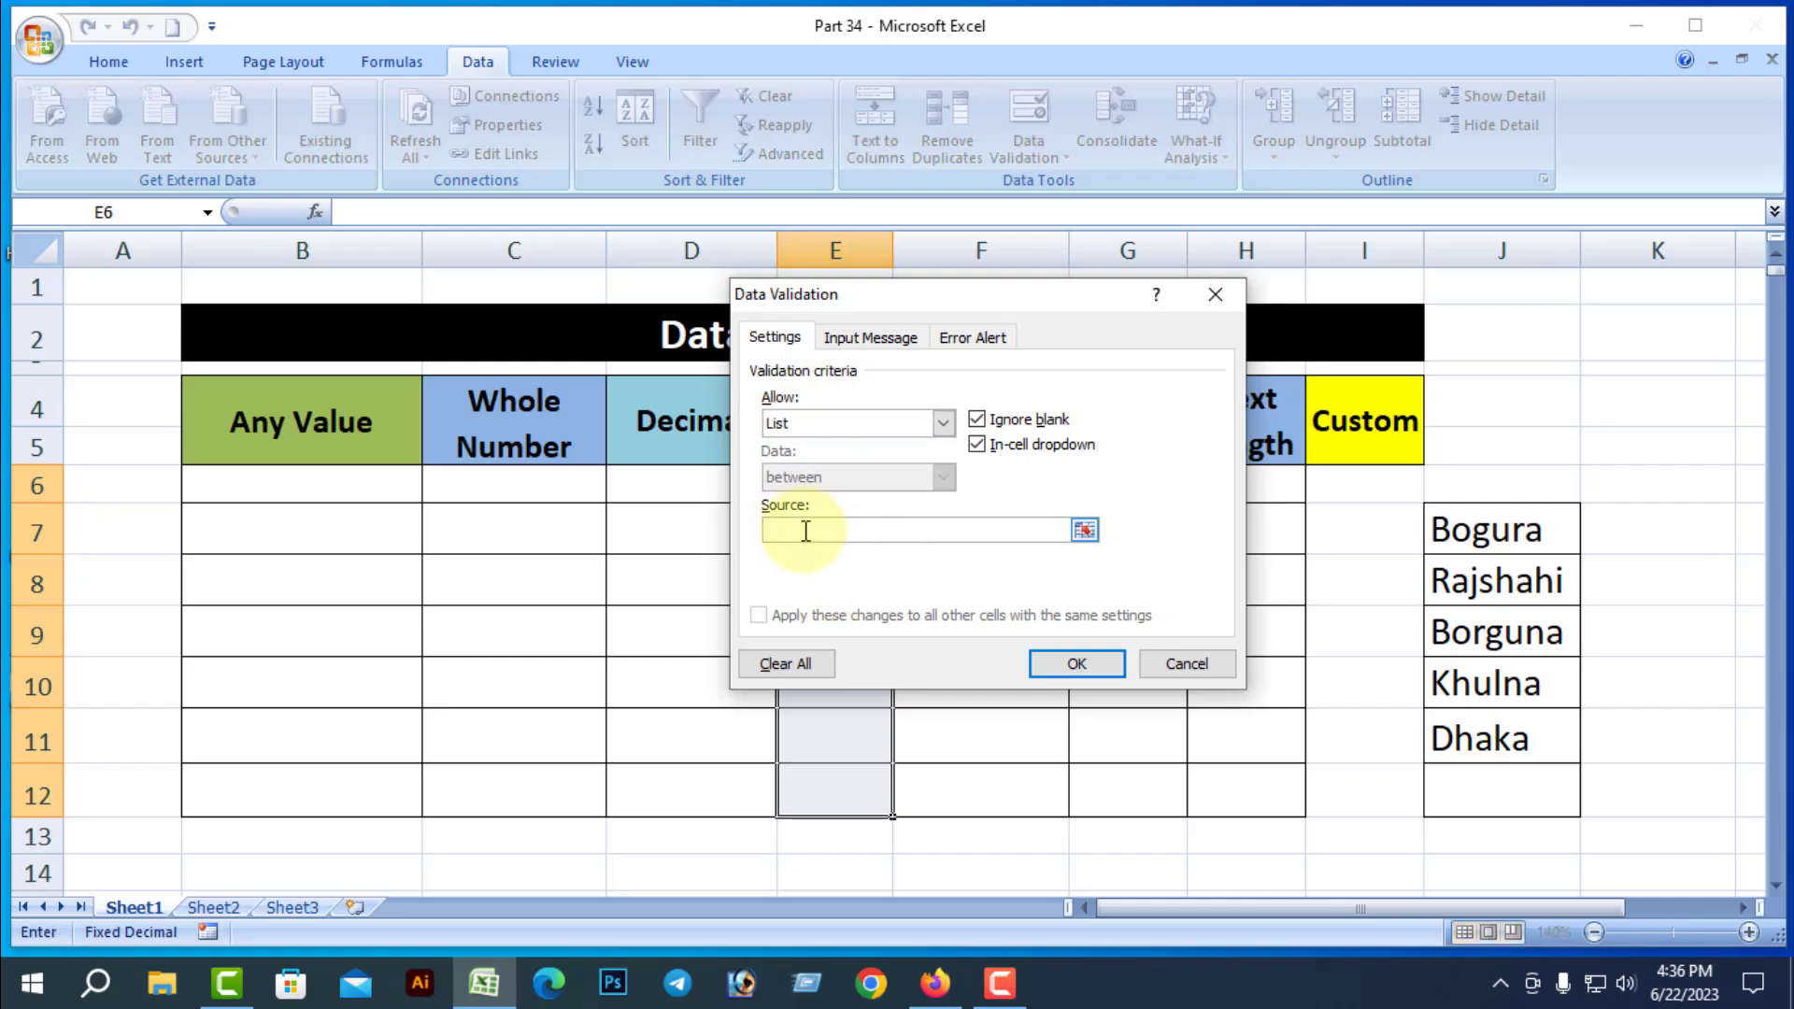
pyautogui.write('Banglade')
pyautogui.write('sh, Pakistaan, India,')
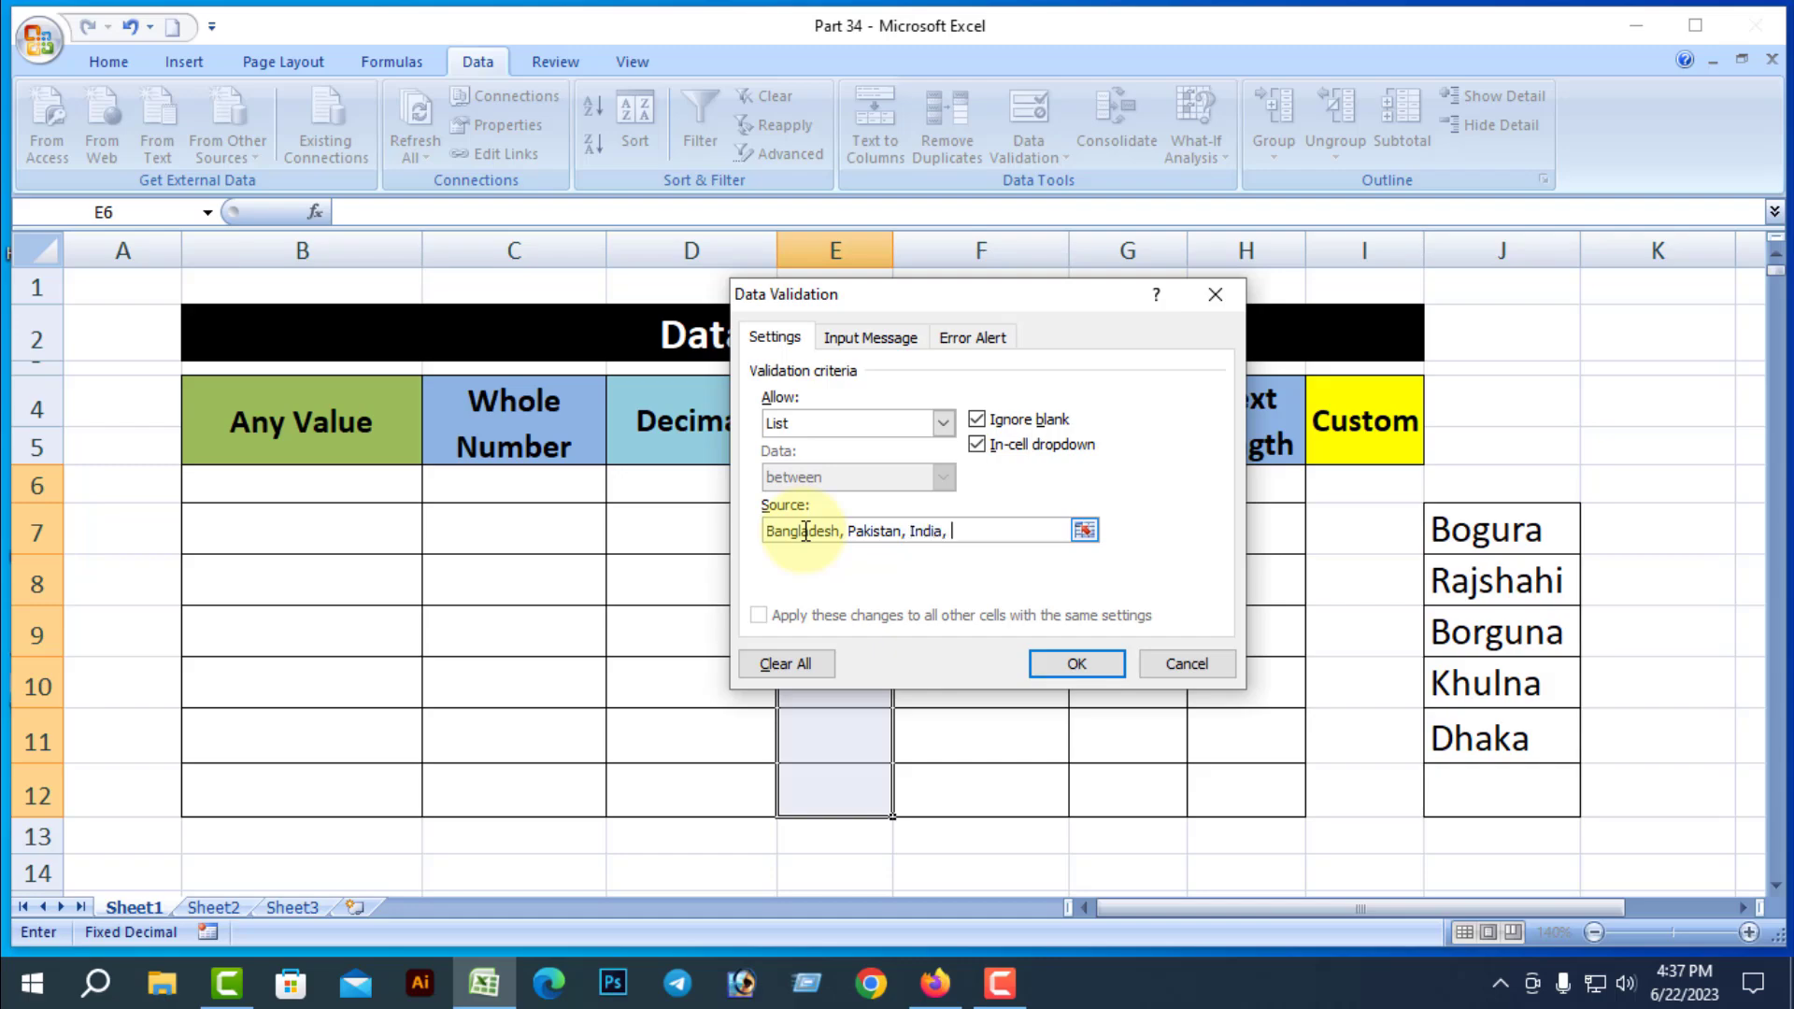
pyautogui.write(' Nepao')
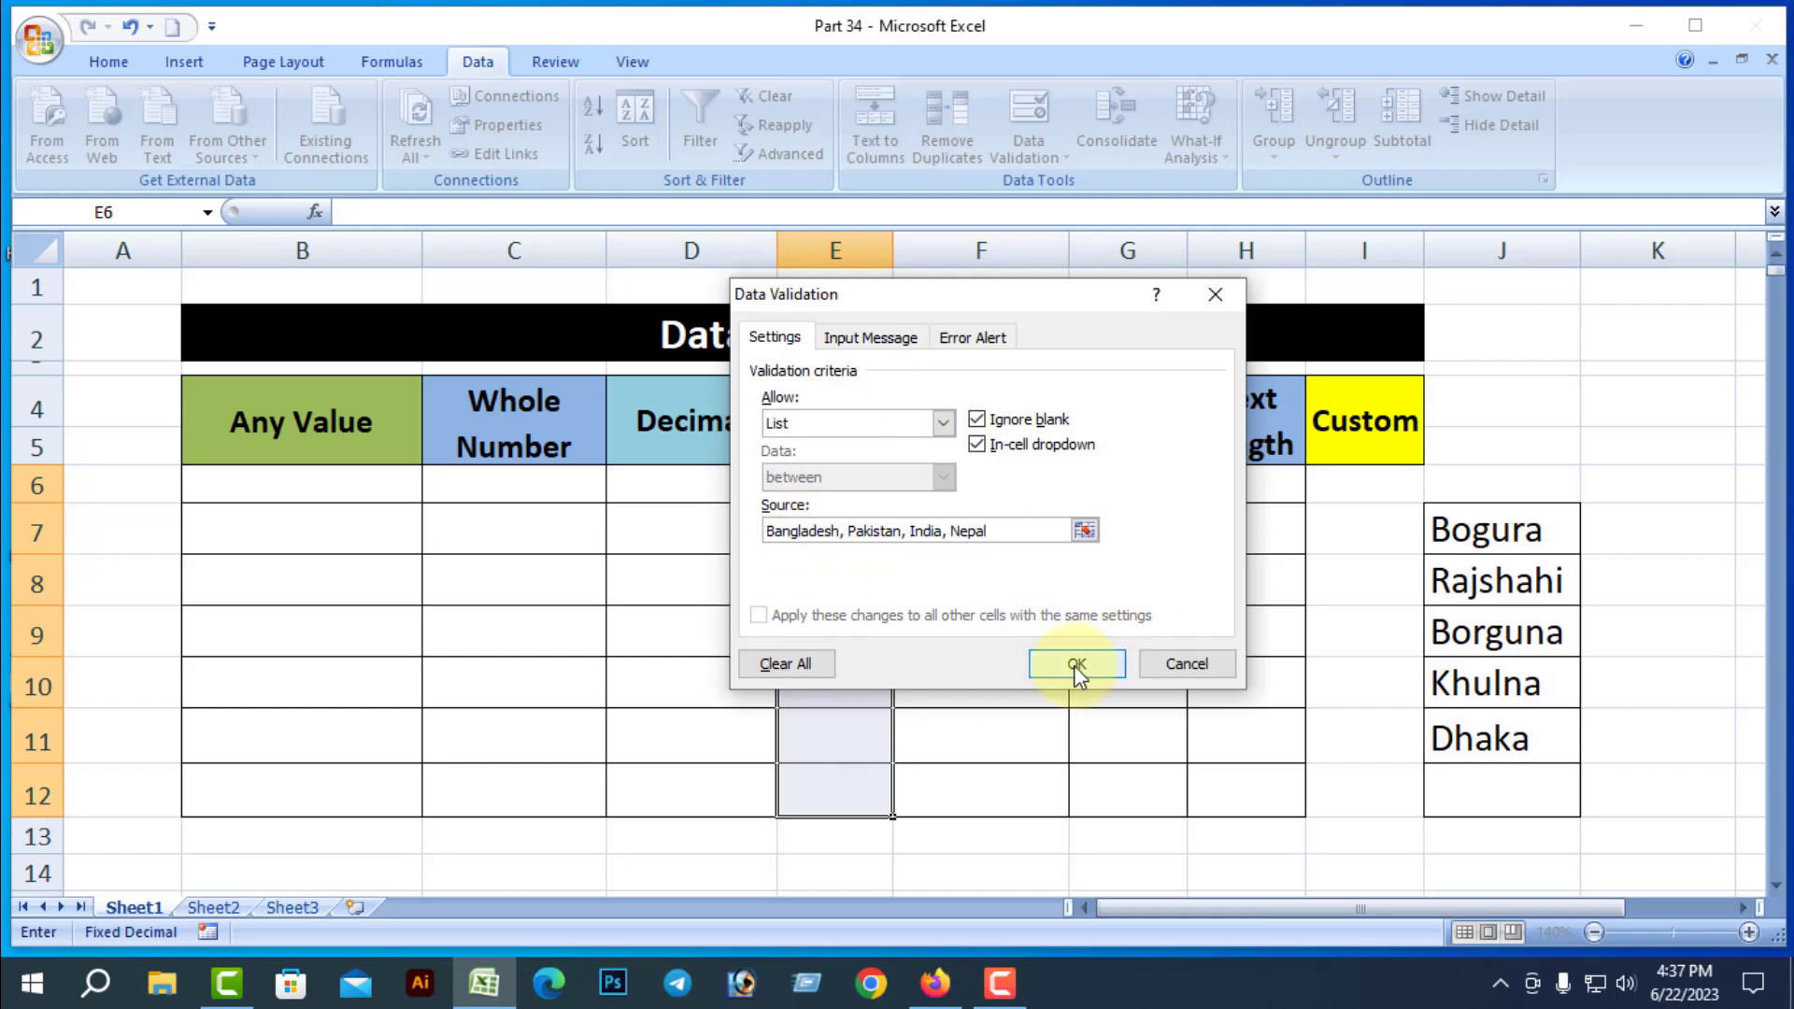
pyautogui.click(1080, 665)
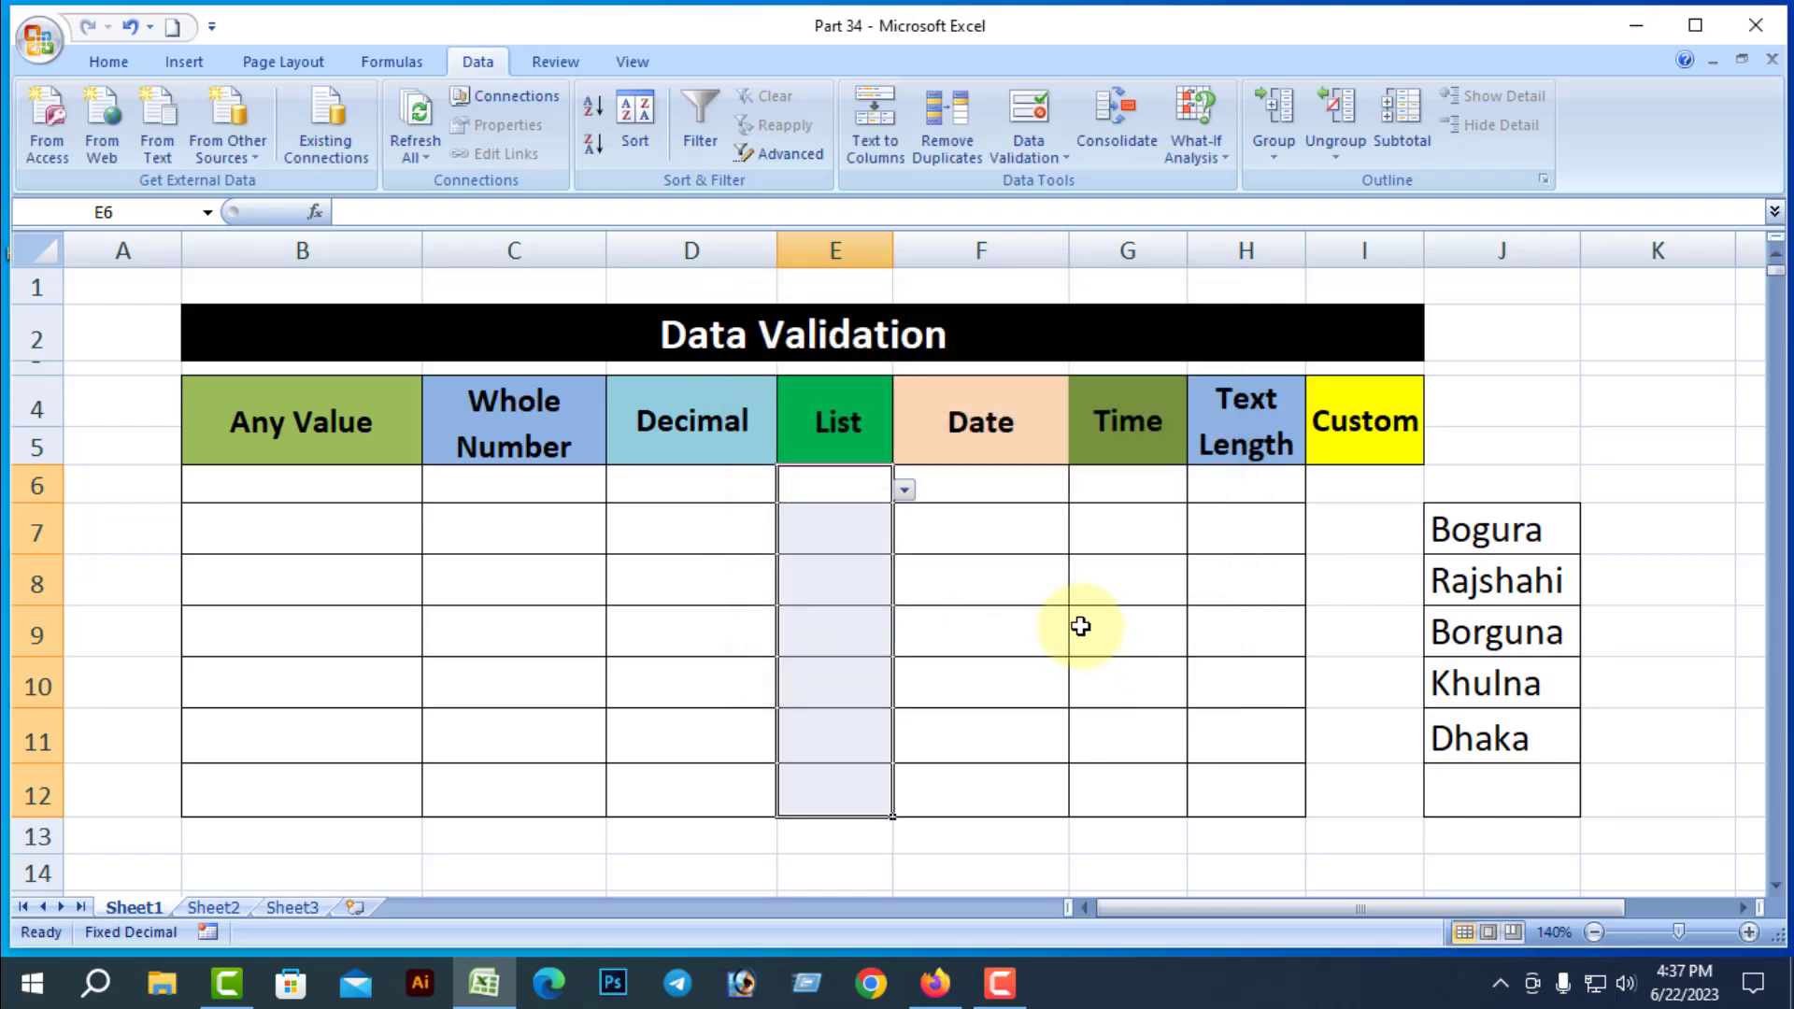
# Fill cells E6, E7 and E8 with Bangladesh, Pakistan and India from their dropdown lists
pyautogui.click(905, 490)
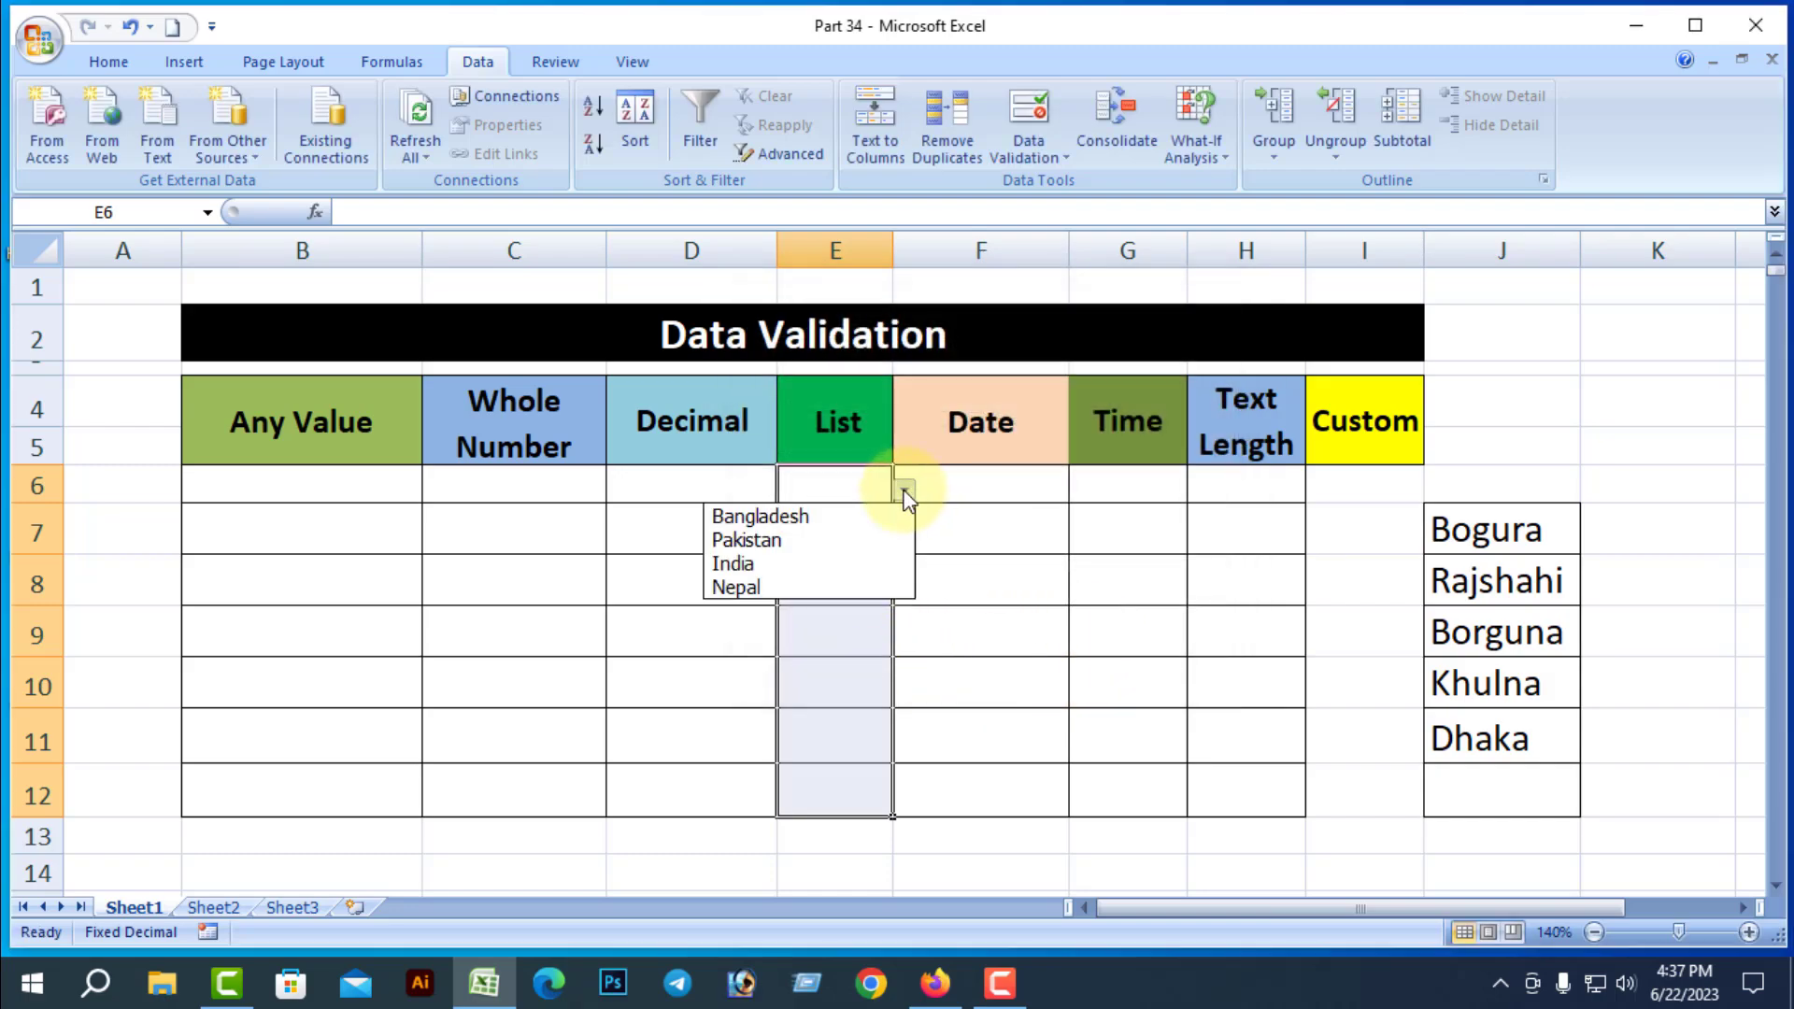
pyautogui.click(776, 516)
pyautogui.click(811, 531)
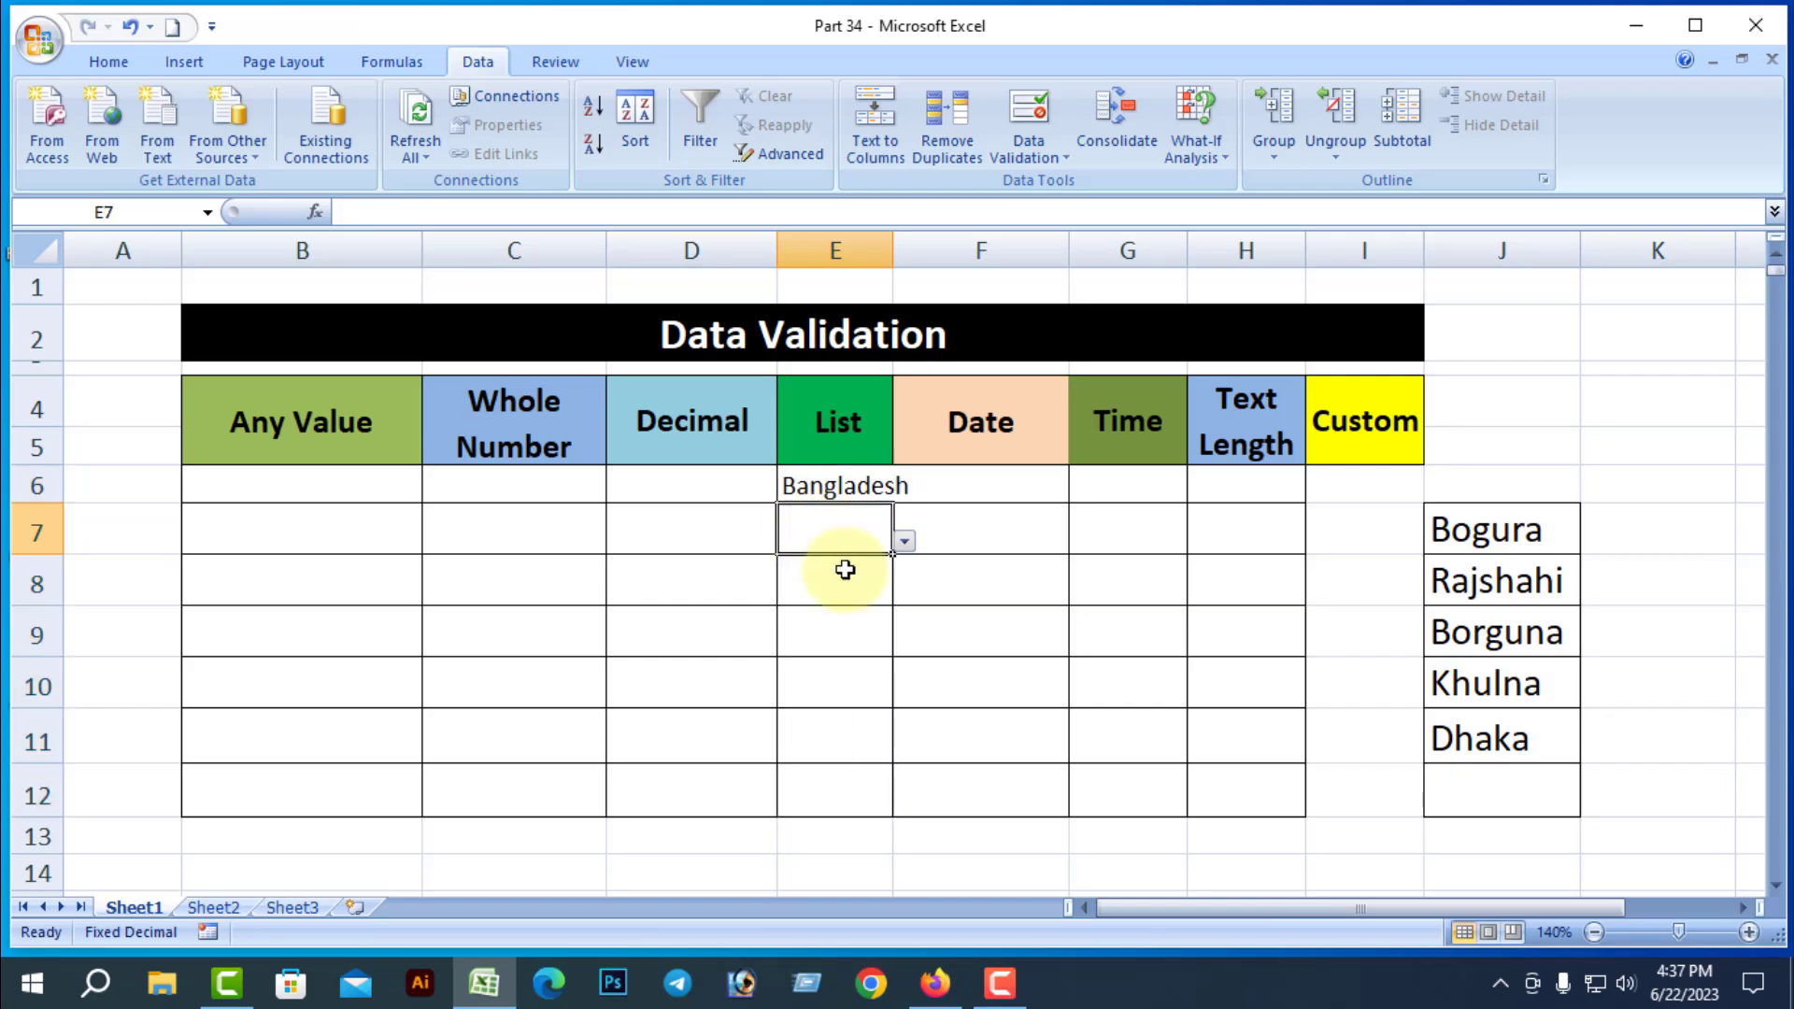
pyautogui.click(904, 541)
pyautogui.click(834, 591)
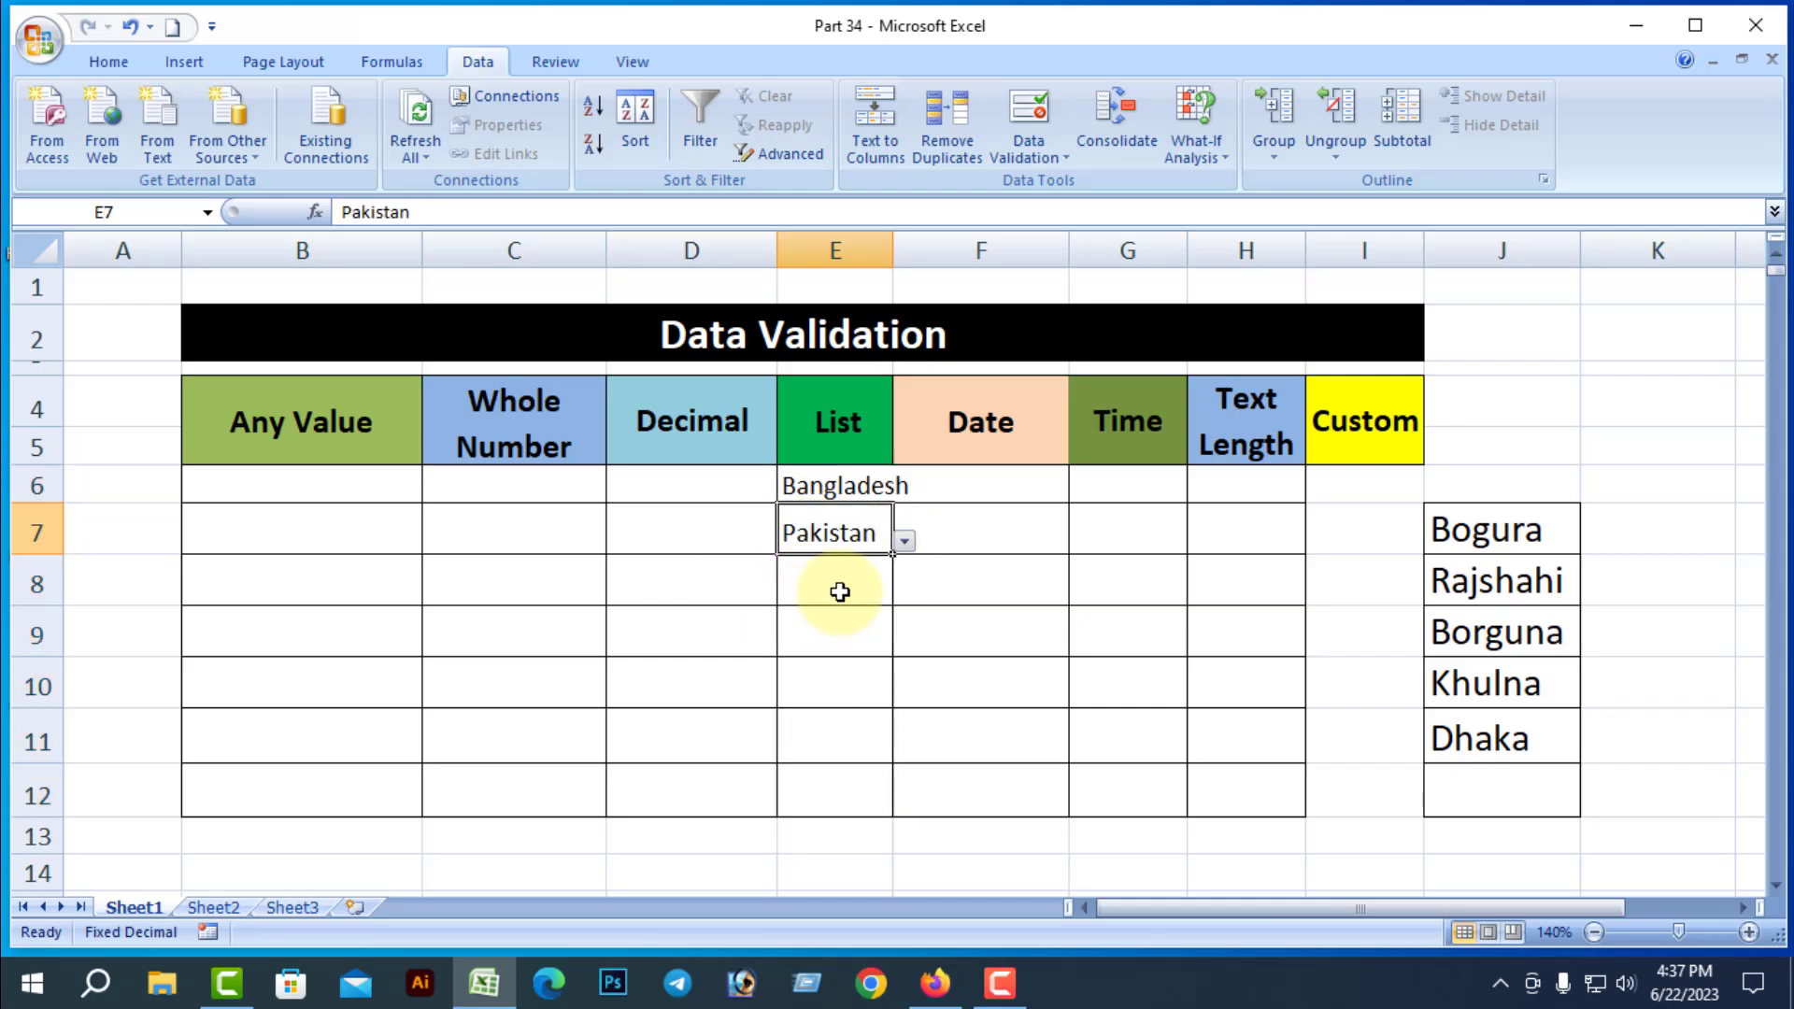
pyautogui.click(837, 592)
pyautogui.click(904, 594)
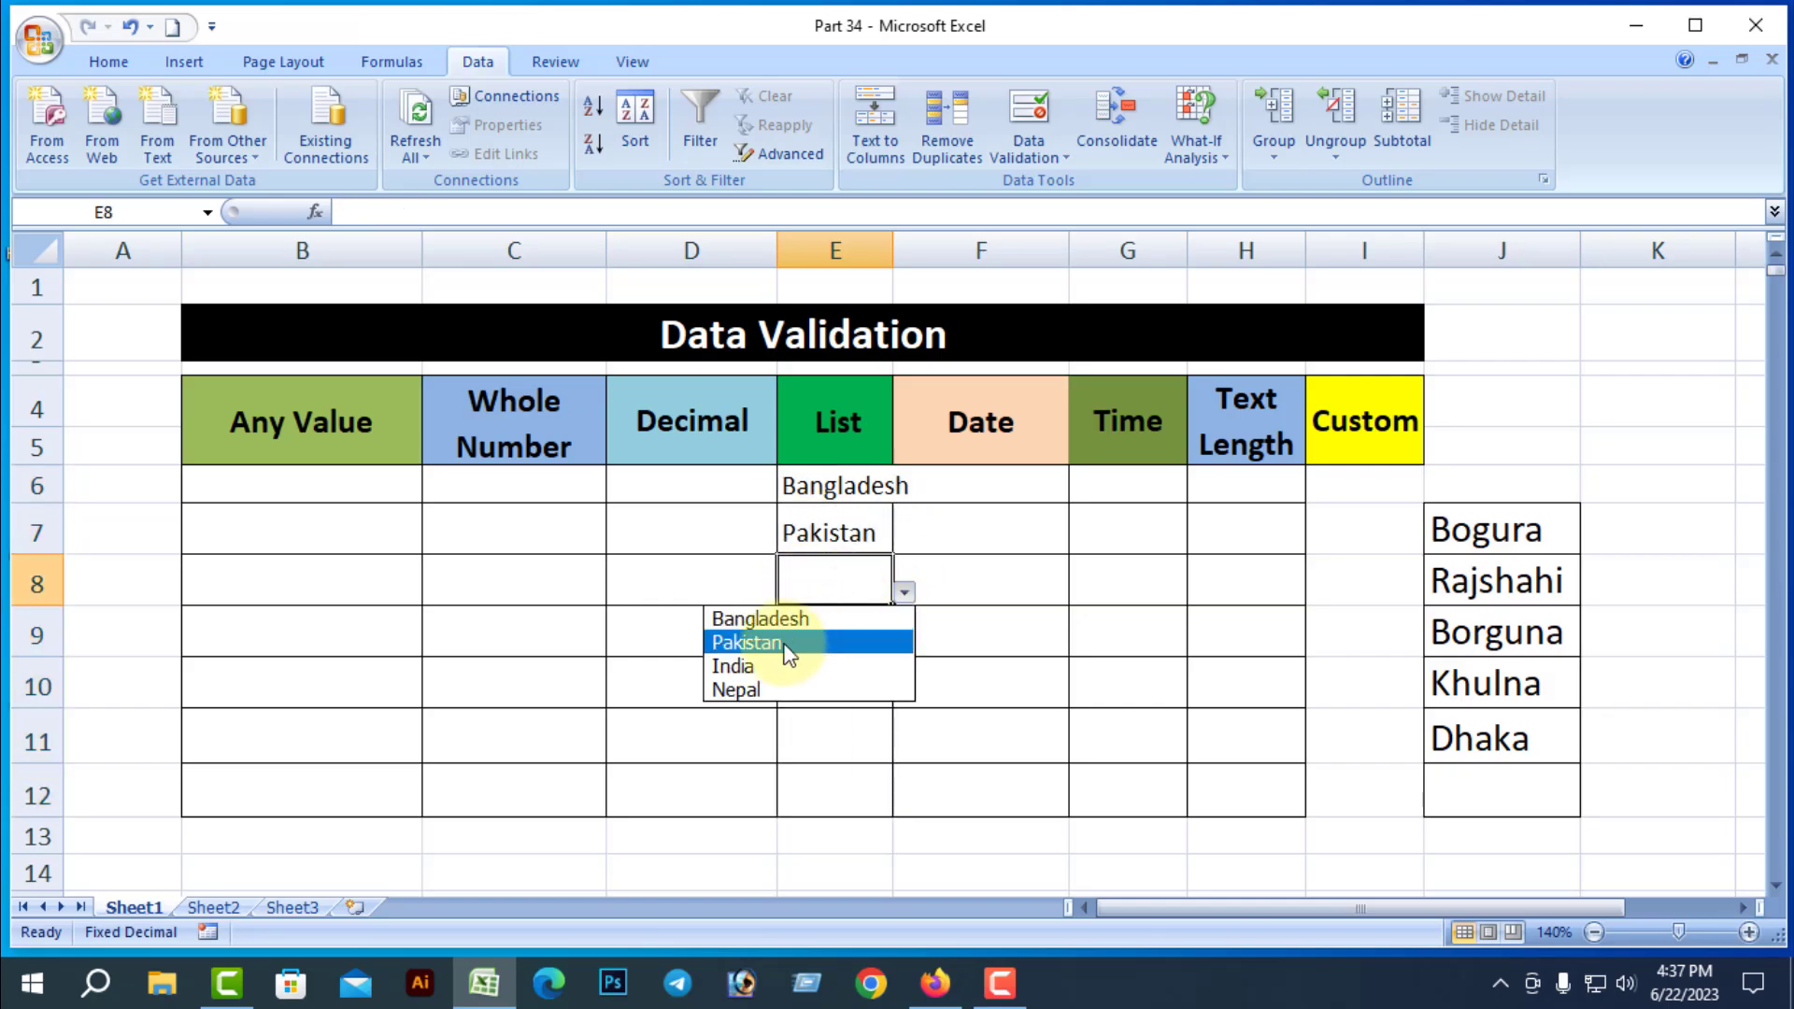
pyautogui.click(738, 664)
pyautogui.click(1023, 658)
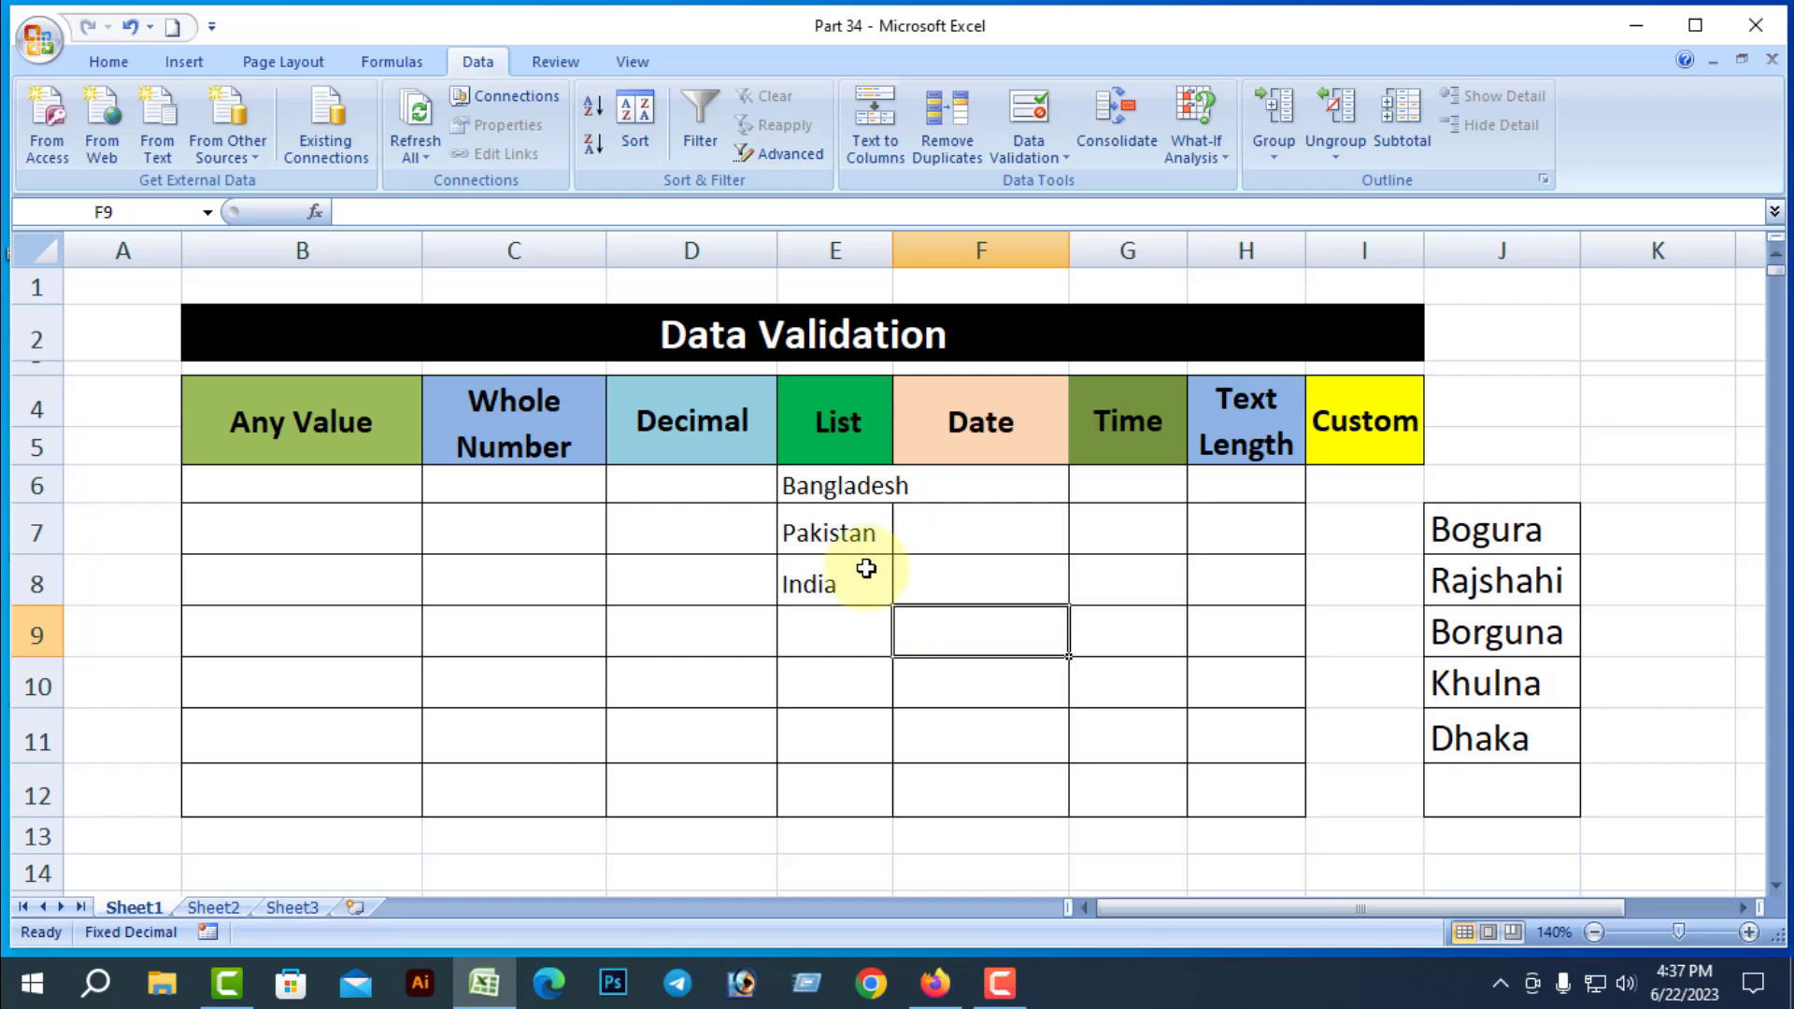
# Add a validation input message to cells E6:E12 with the title "Input must be" and the text "From the dropdown list"
pyautogui.click(838, 477)
pyautogui.moveTo(838, 476)
pyautogui.mouseDown()
pyautogui.moveTo(822, 613)
pyautogui.moveTo(841, 773)
pyautogui.moveTo(849, 753)
pyautogui.mouseUp()
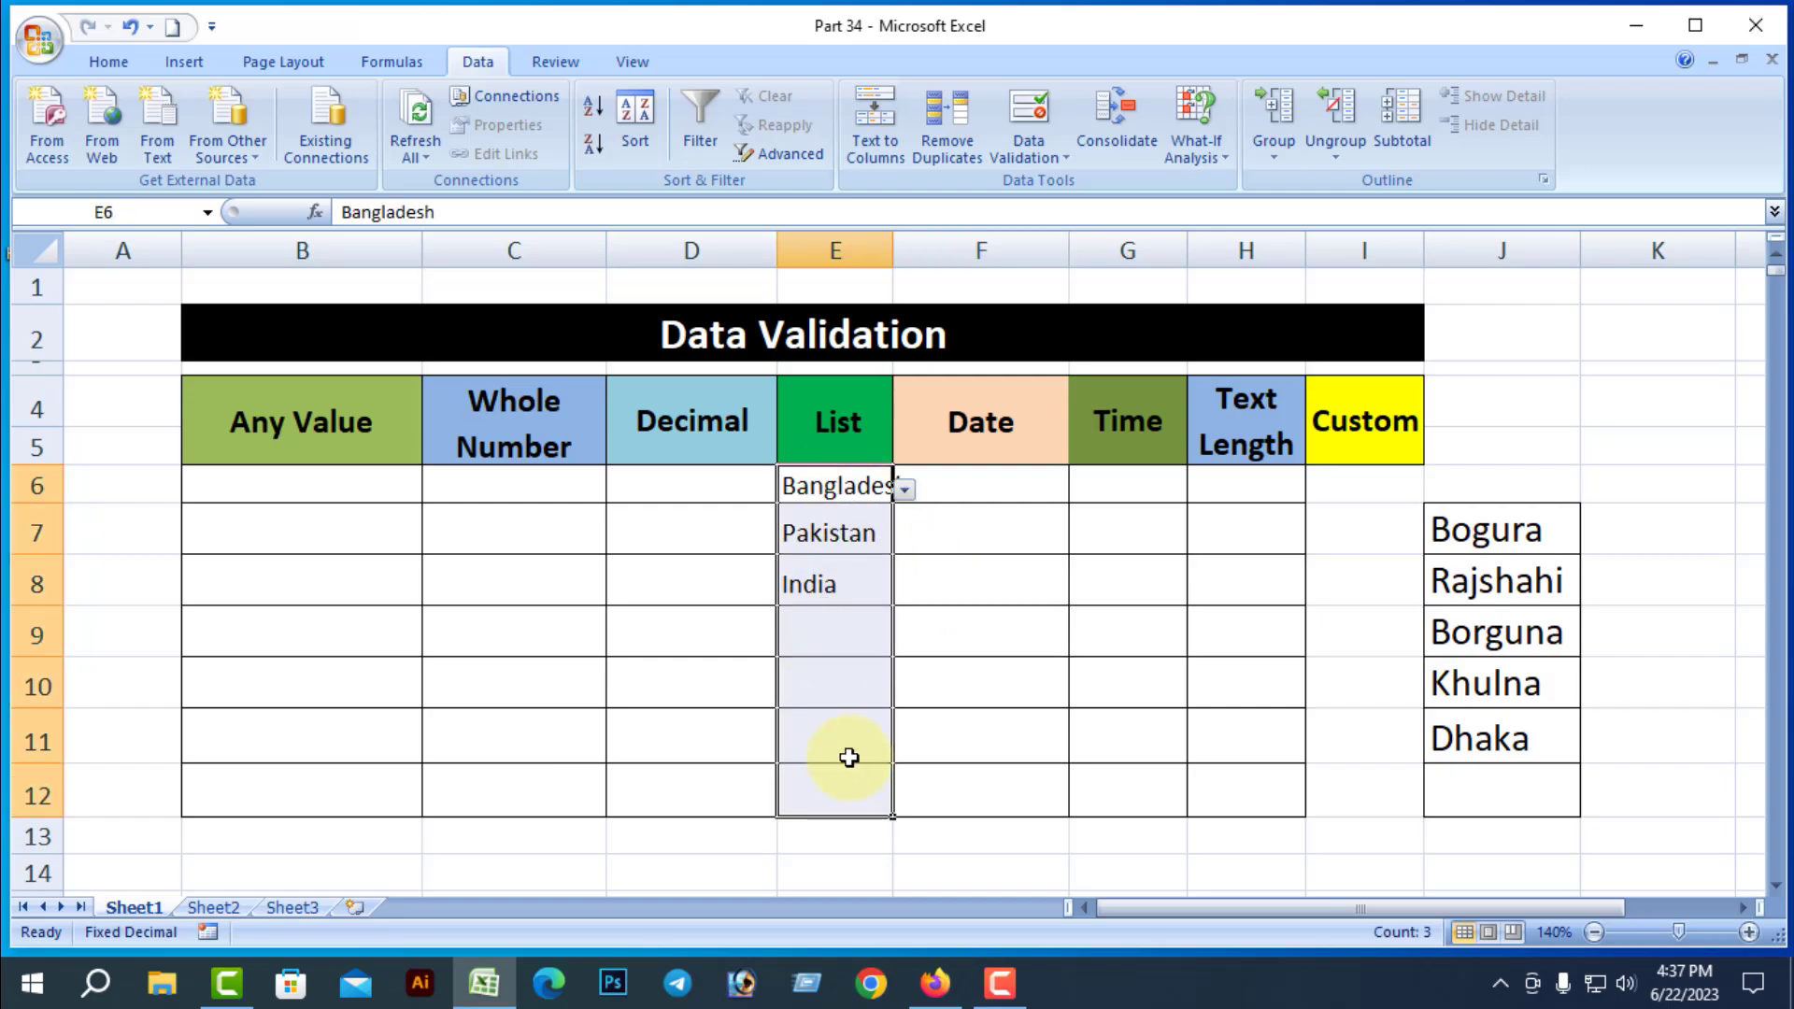
pyautogui.click(1055, 154)
pyautogui.click(1086, 186)
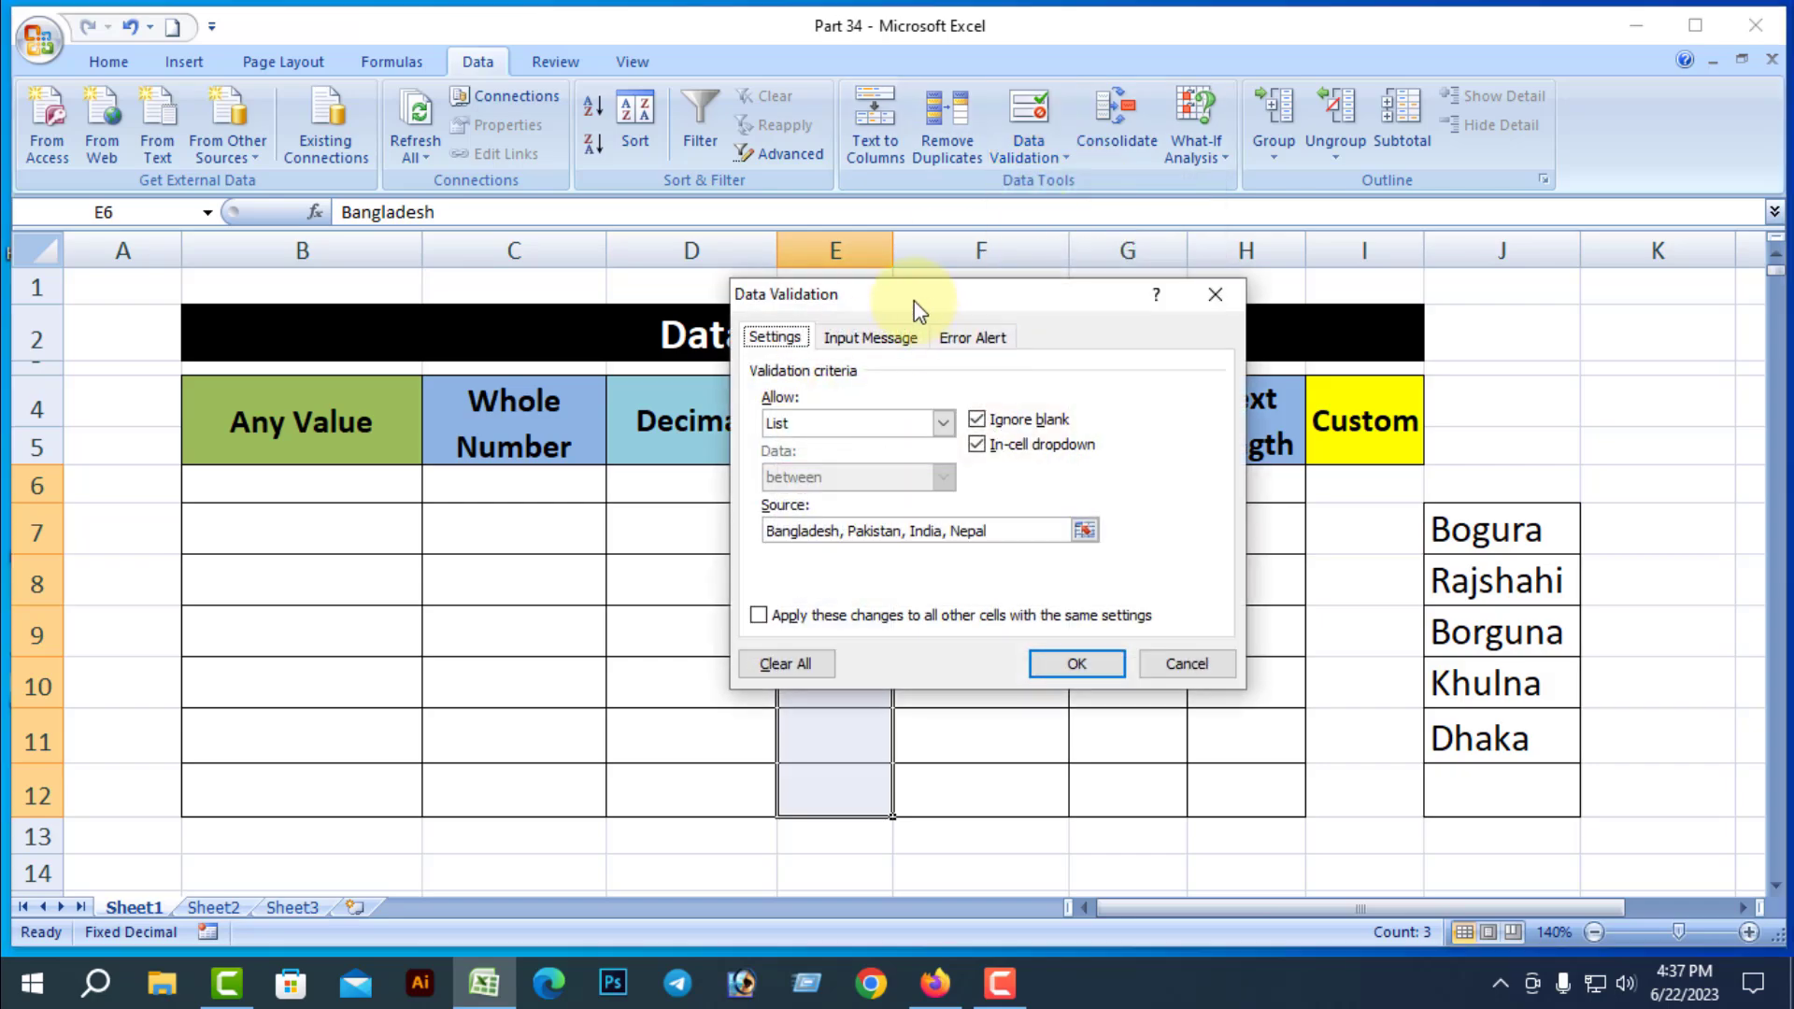
pyautogui.click(873, 339)
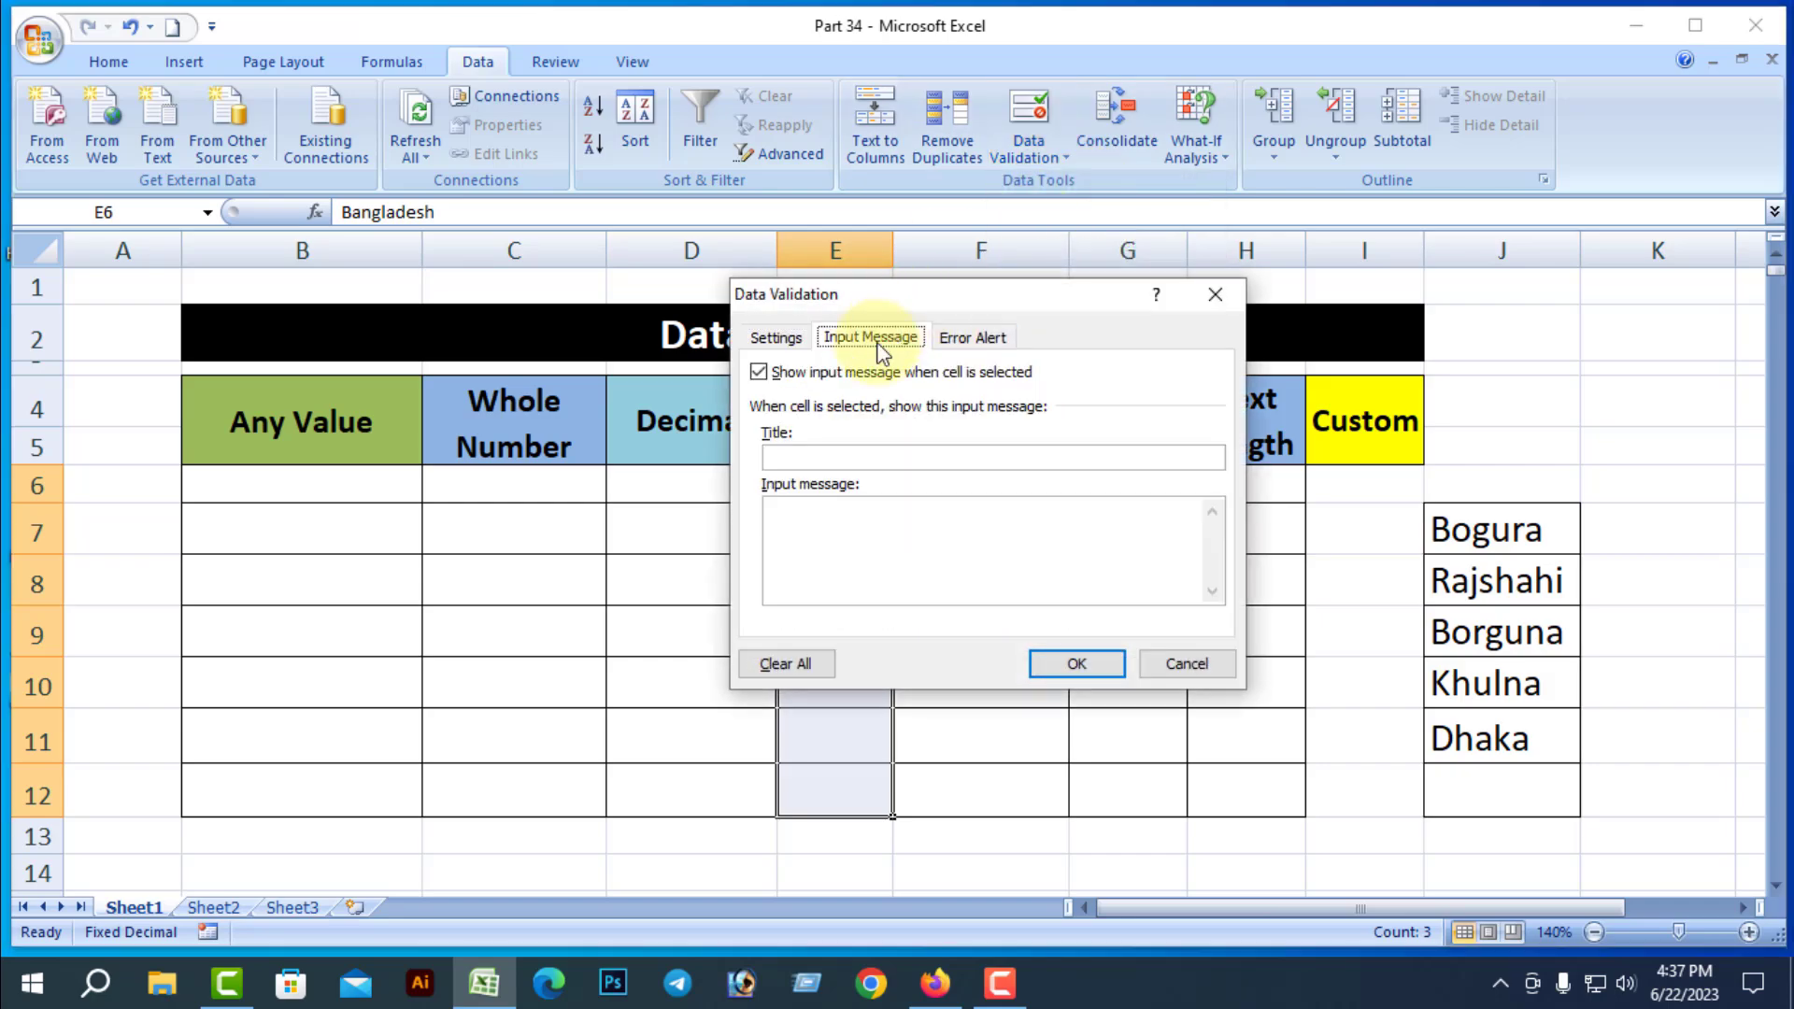
pyautogui.click(814, 457)
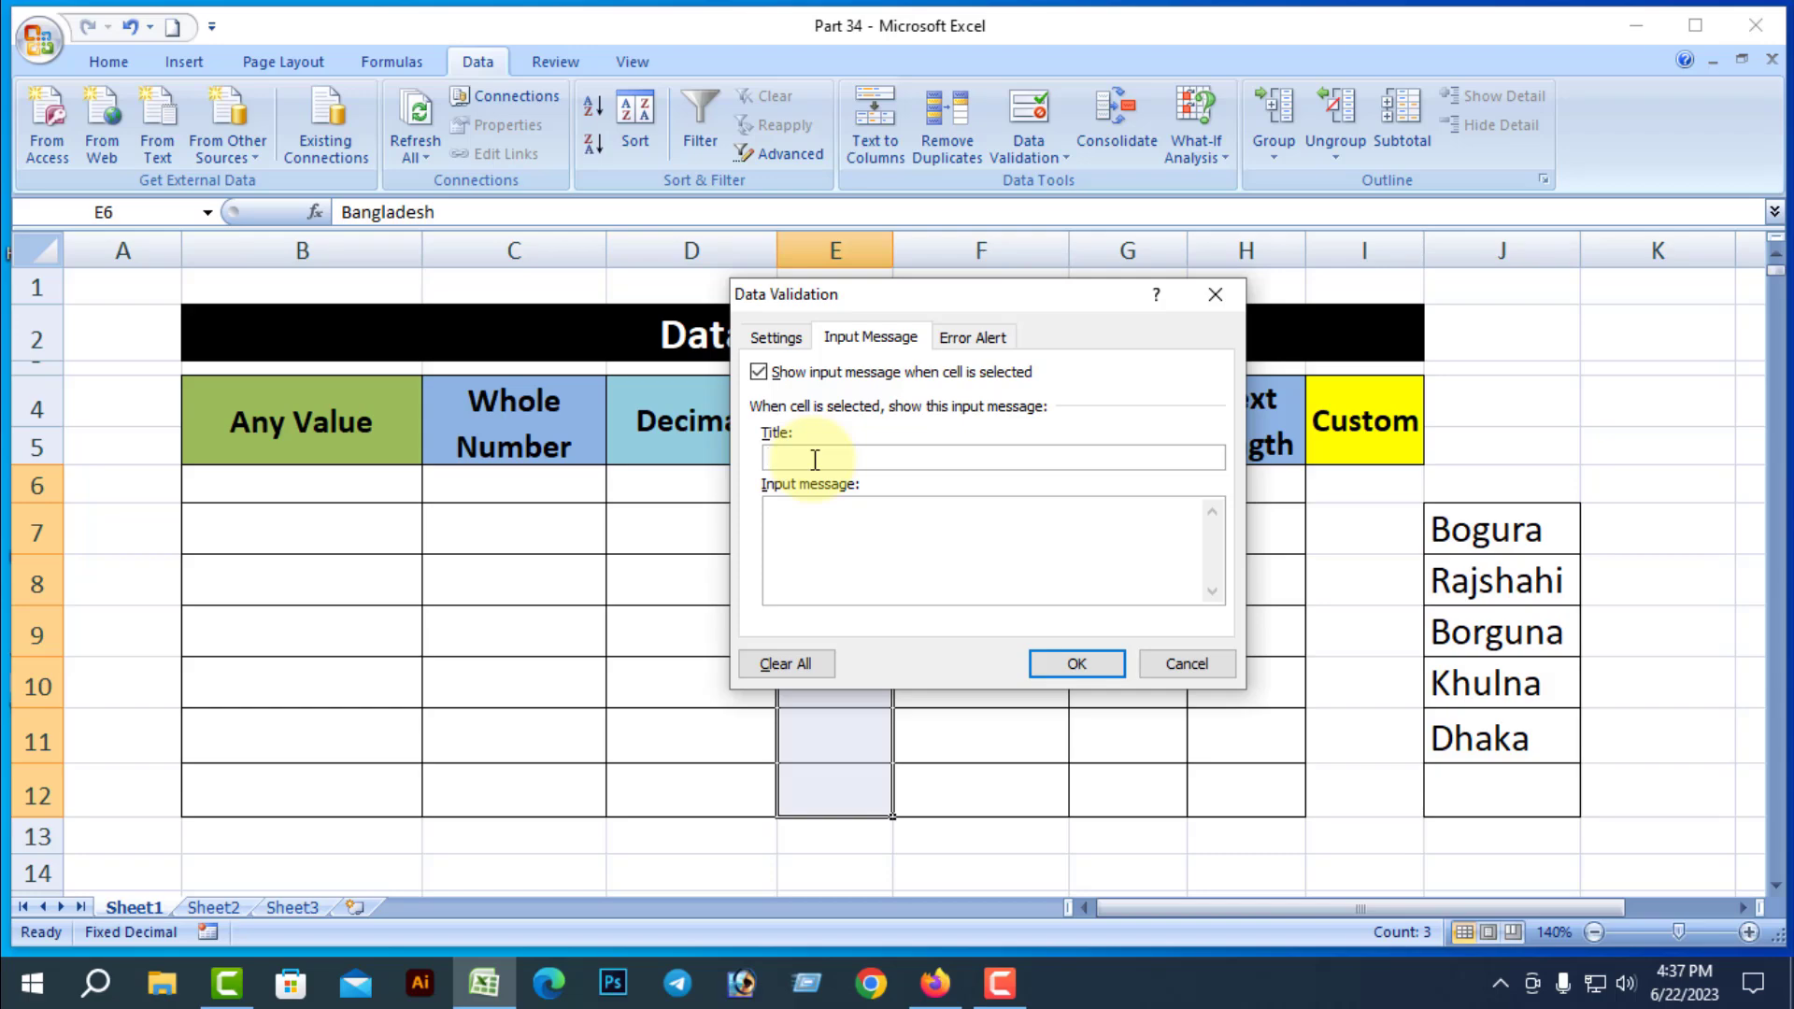
pyautogui.write('Input must be')
pyautogui.click(808, 526)
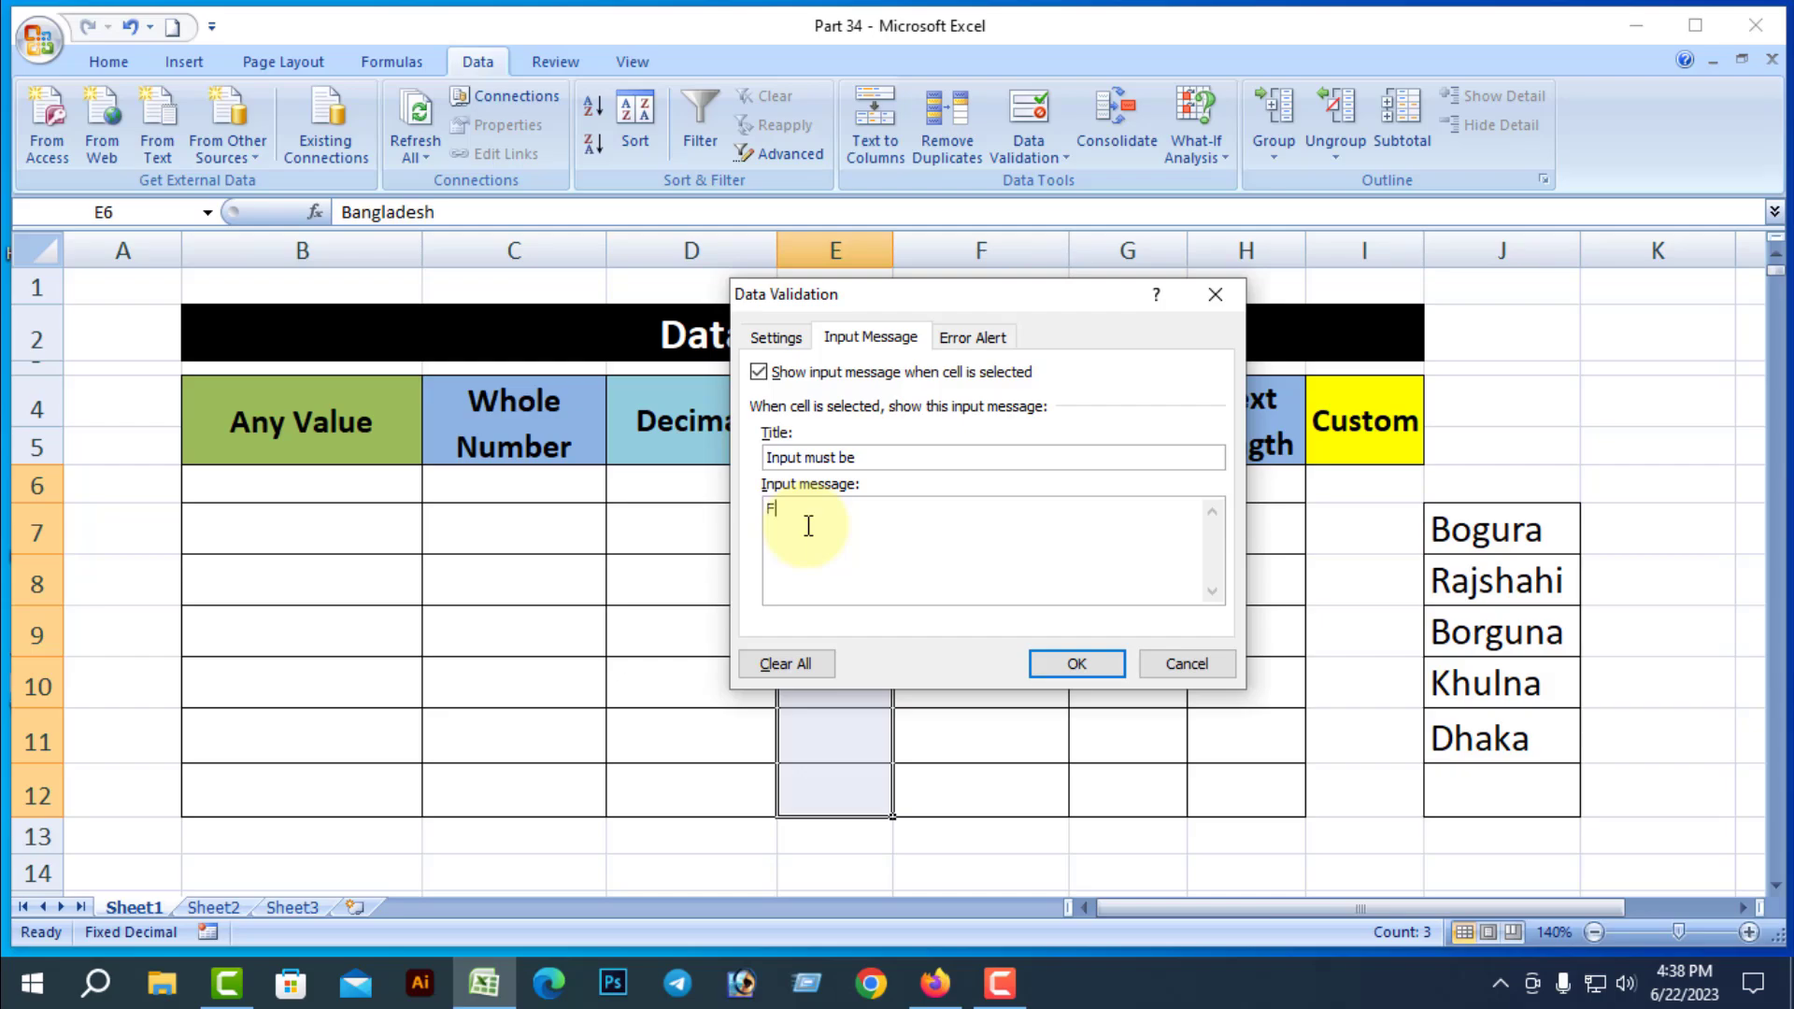
pyautogui.write('From th')
pyautogui.press('BackSpace')
pyautogui.press('BackSpace')
pyautogui.write('dropdown list')
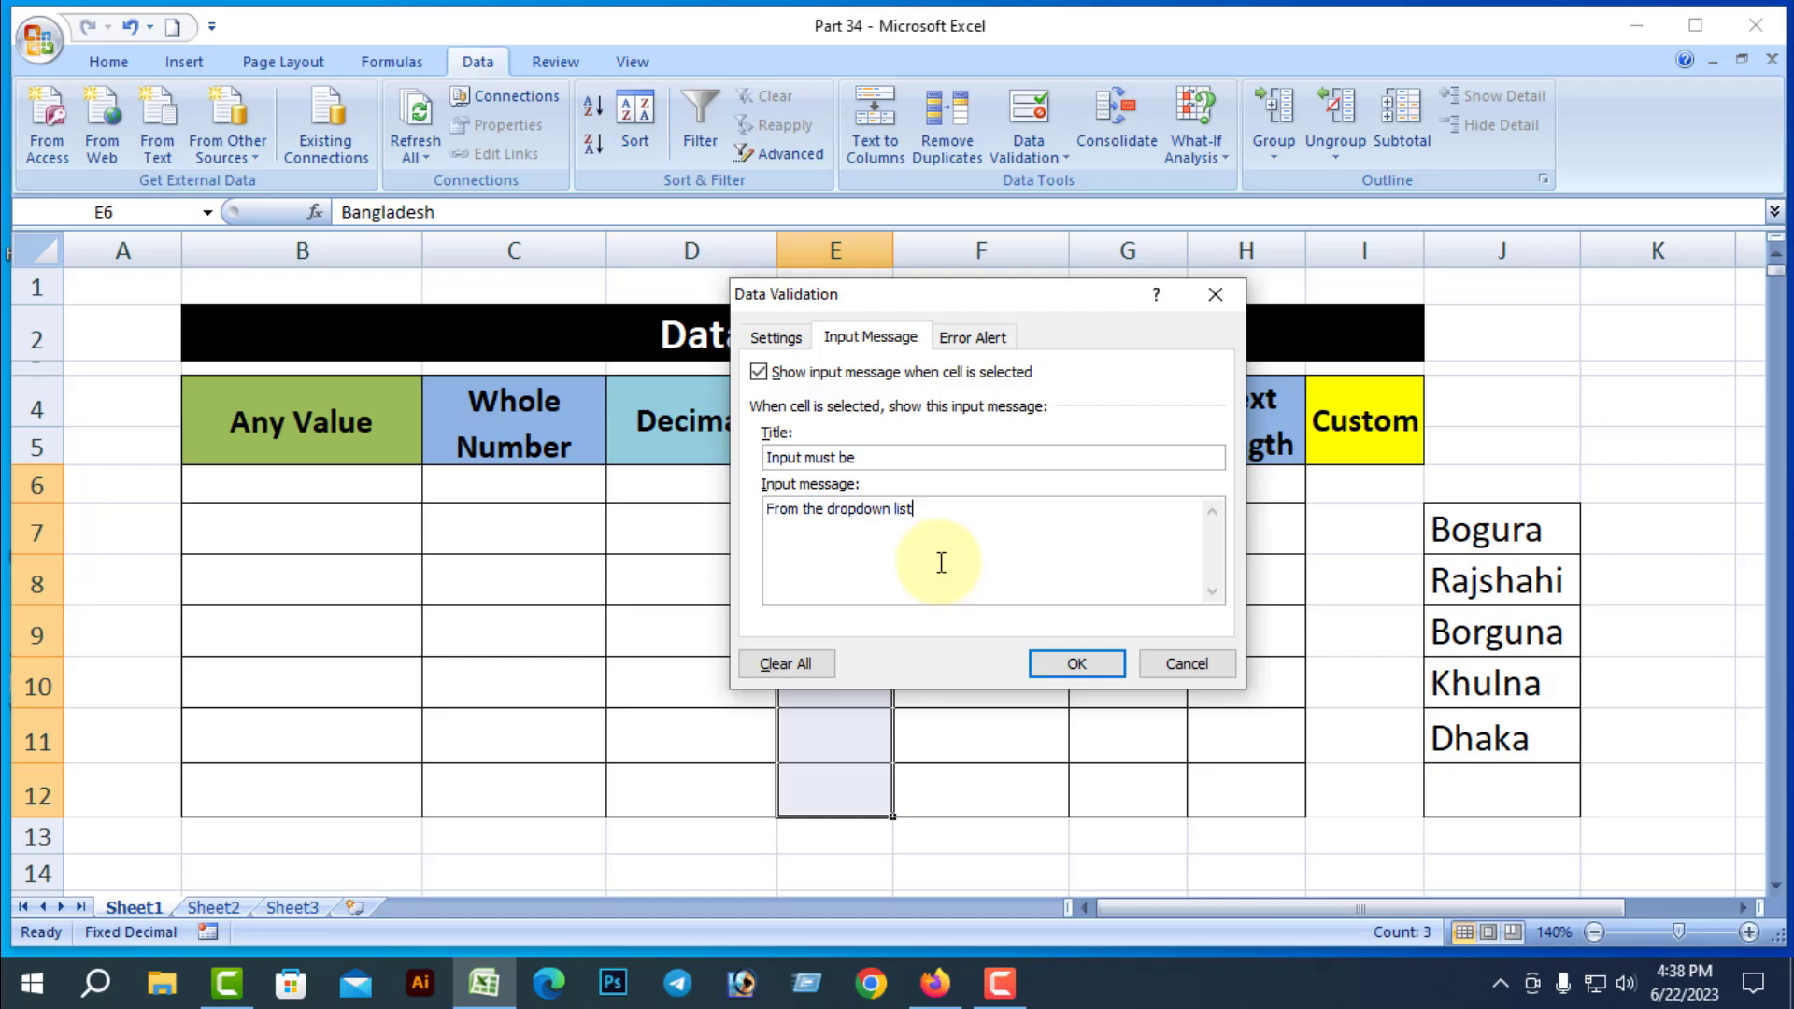
# Give the Stop error alert the title "Error" and the message "Select correct data", and apply the validation
pyautogui.click(996, 346)
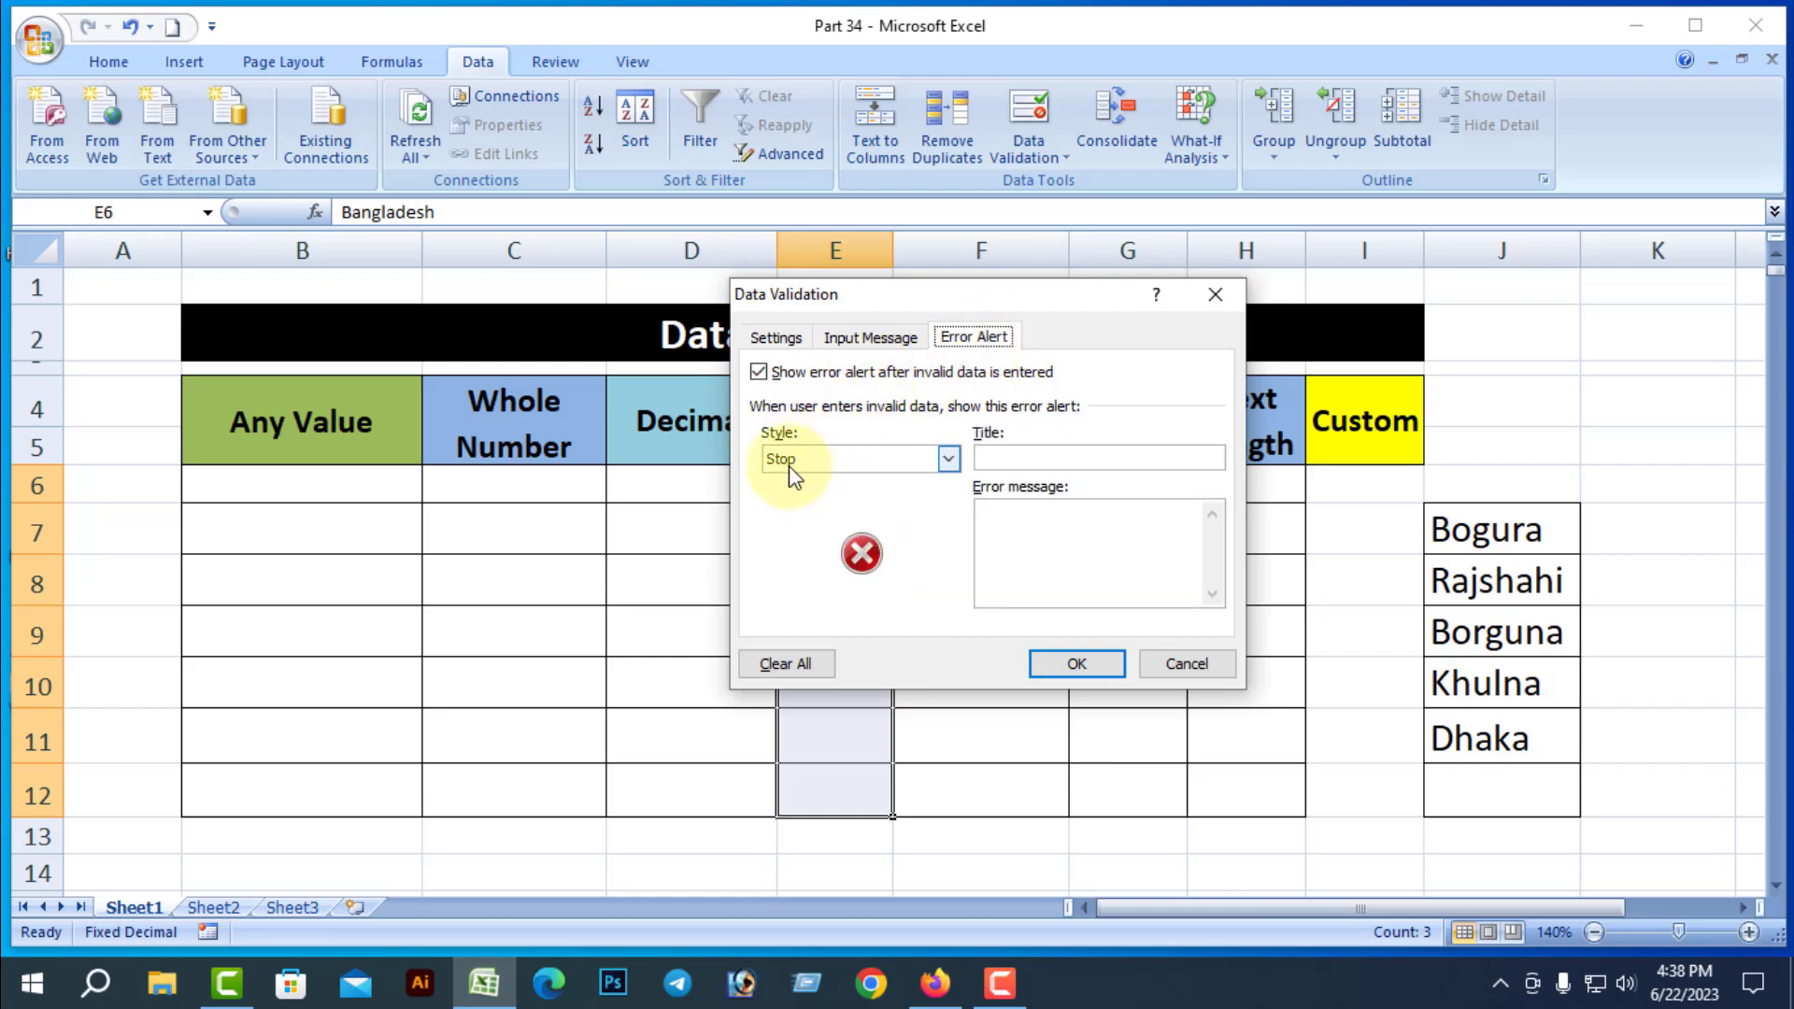
pyautogui.click(1011, 458)
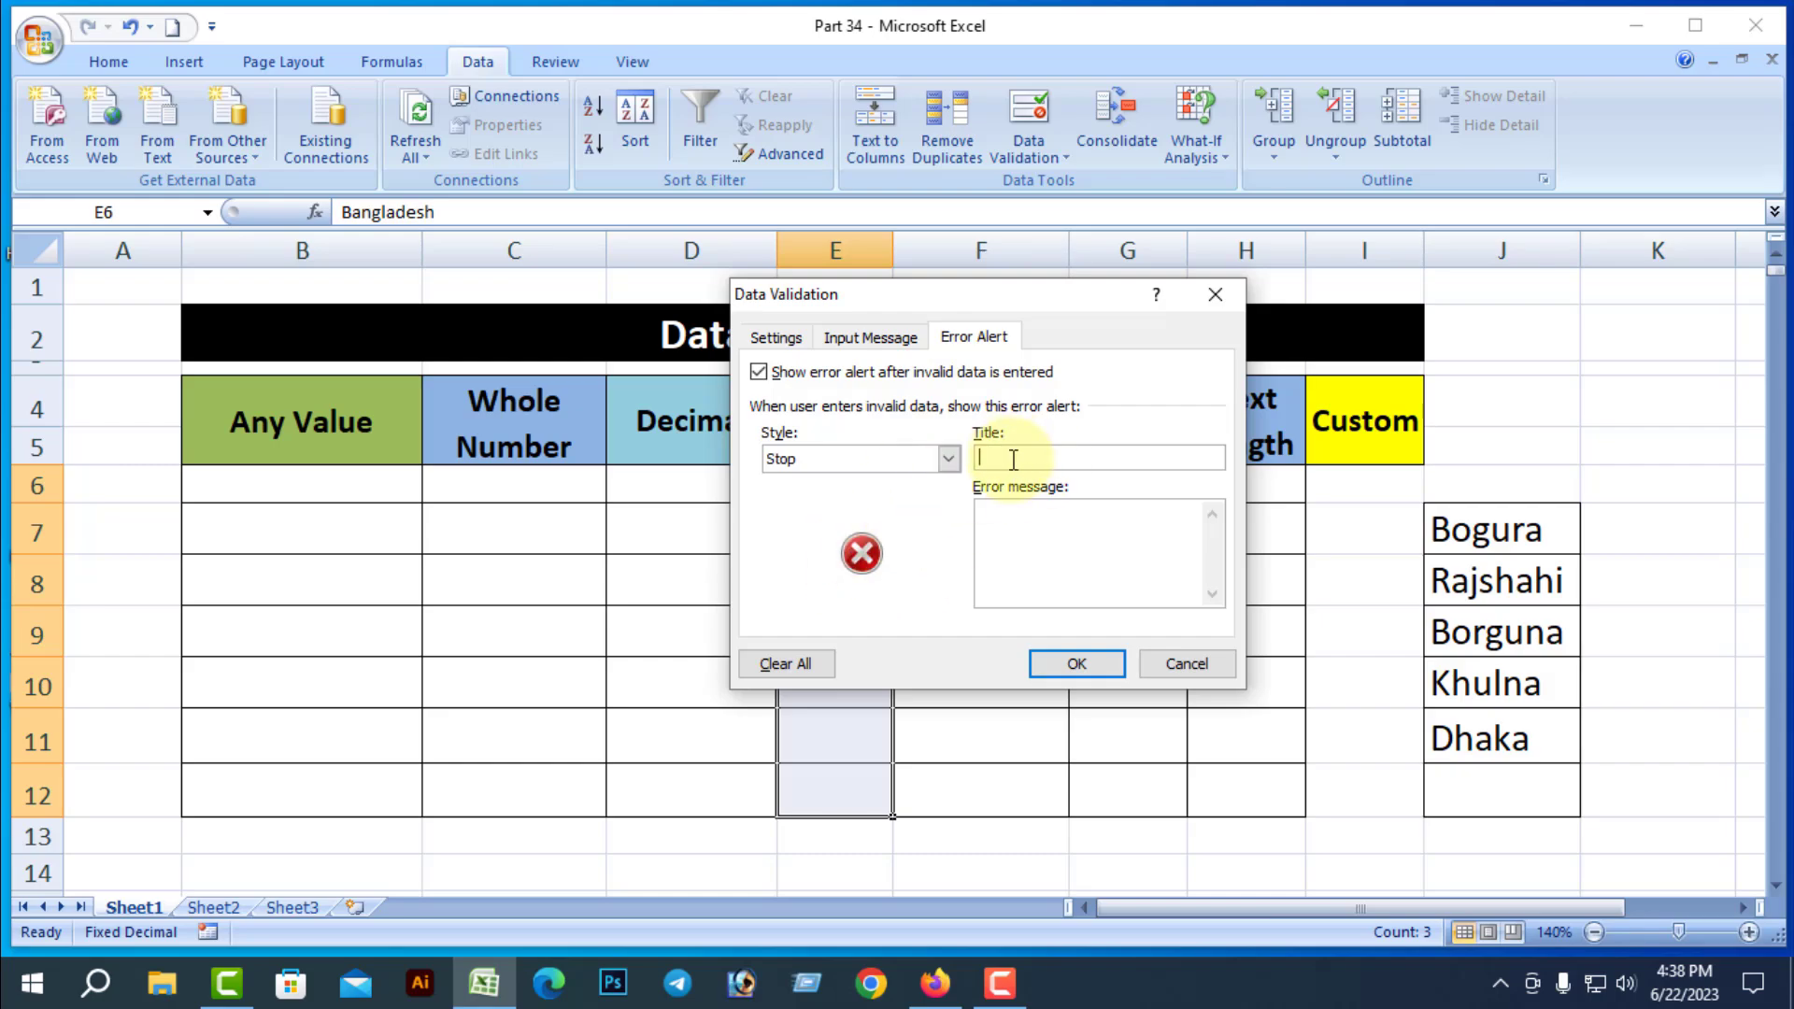
pyautogui.write('Error')
pyautogui.click(1009, 526)
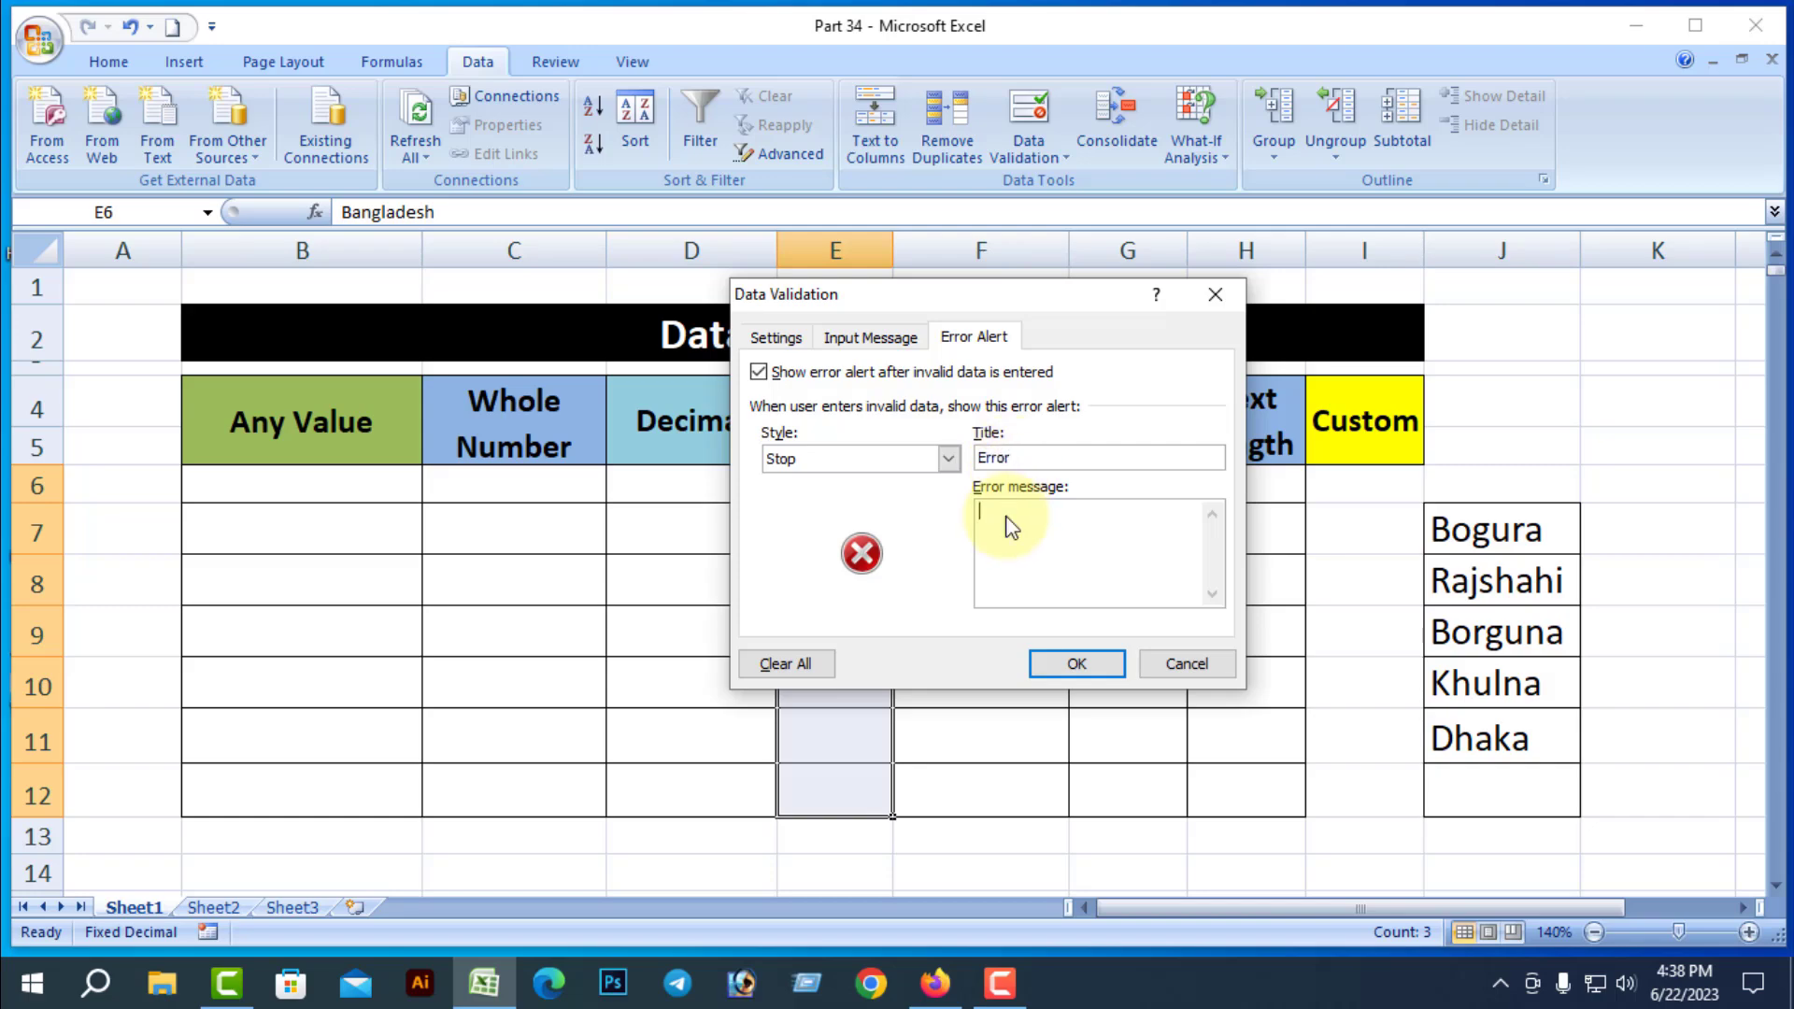
pyautogui.write('Select correct data')
pyautogui.click(1077, 665)
pyautogui.click(1012, 637)
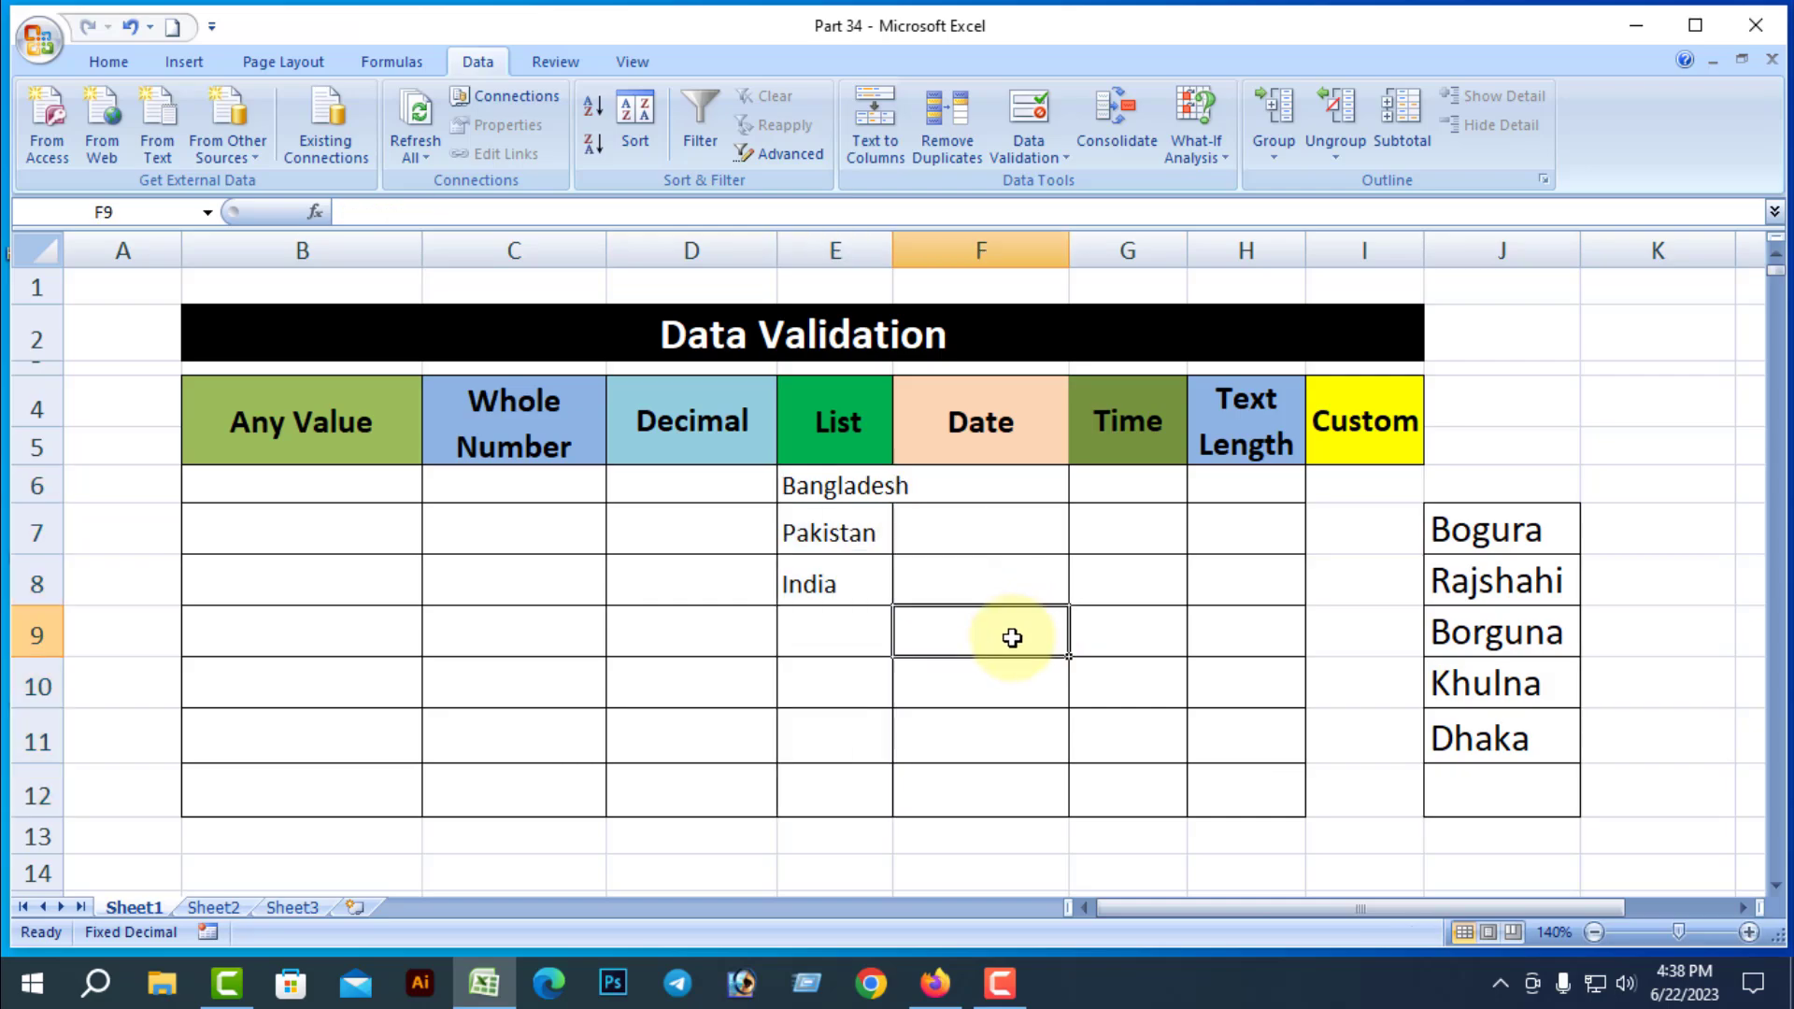
# Try to enter the unlisted value "kuet" in cell E9, retry, and clear the entry
pyautogui.click(841, 638)
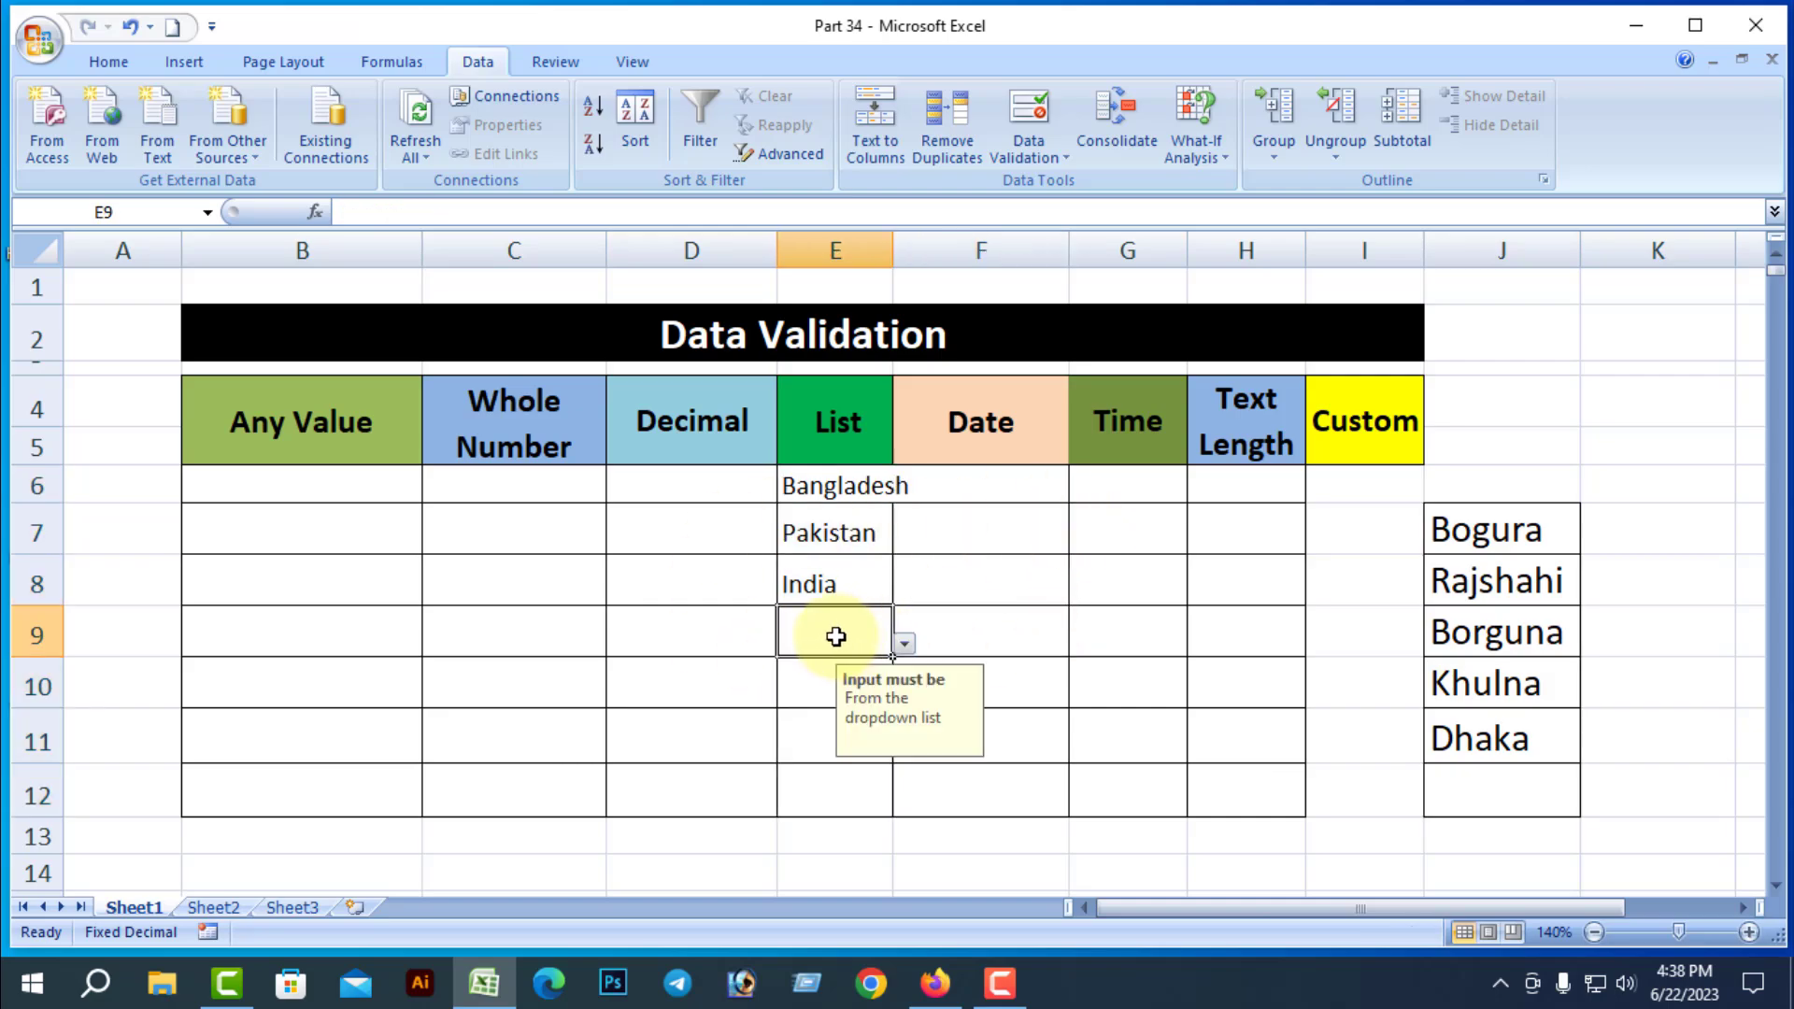
pyautogui.write('kuet')
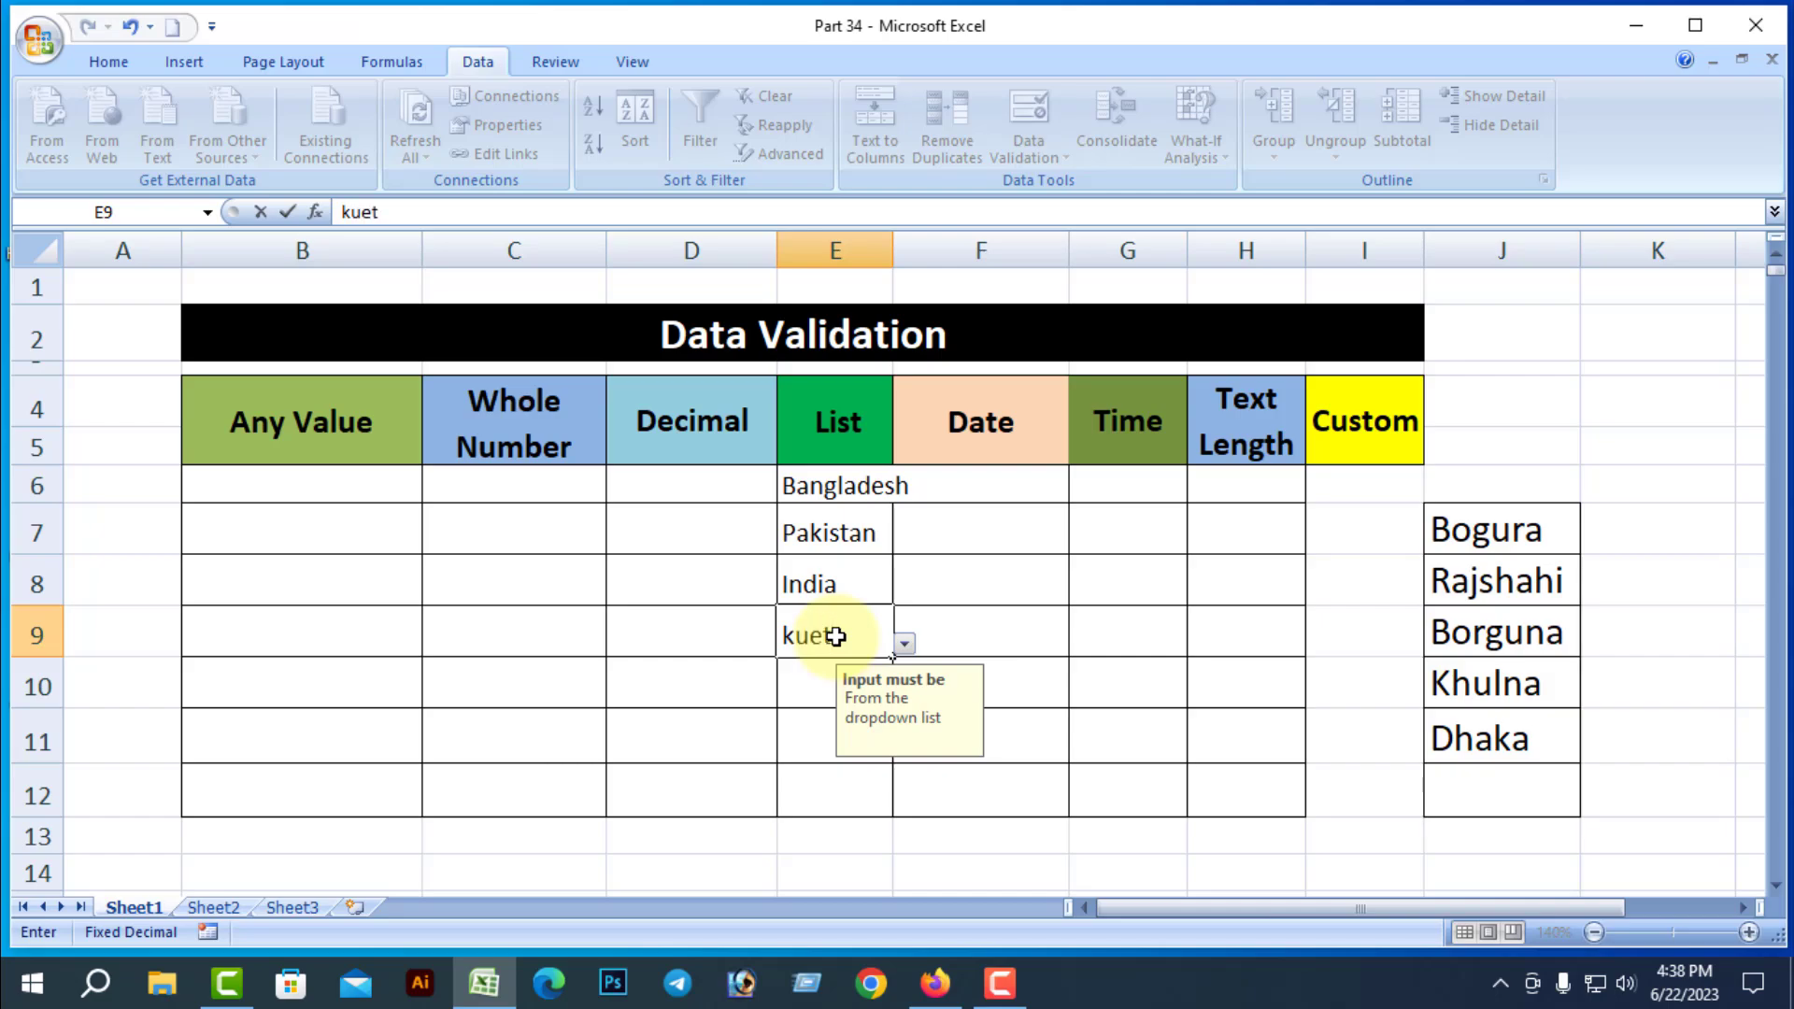
pyautogui.press('Return')
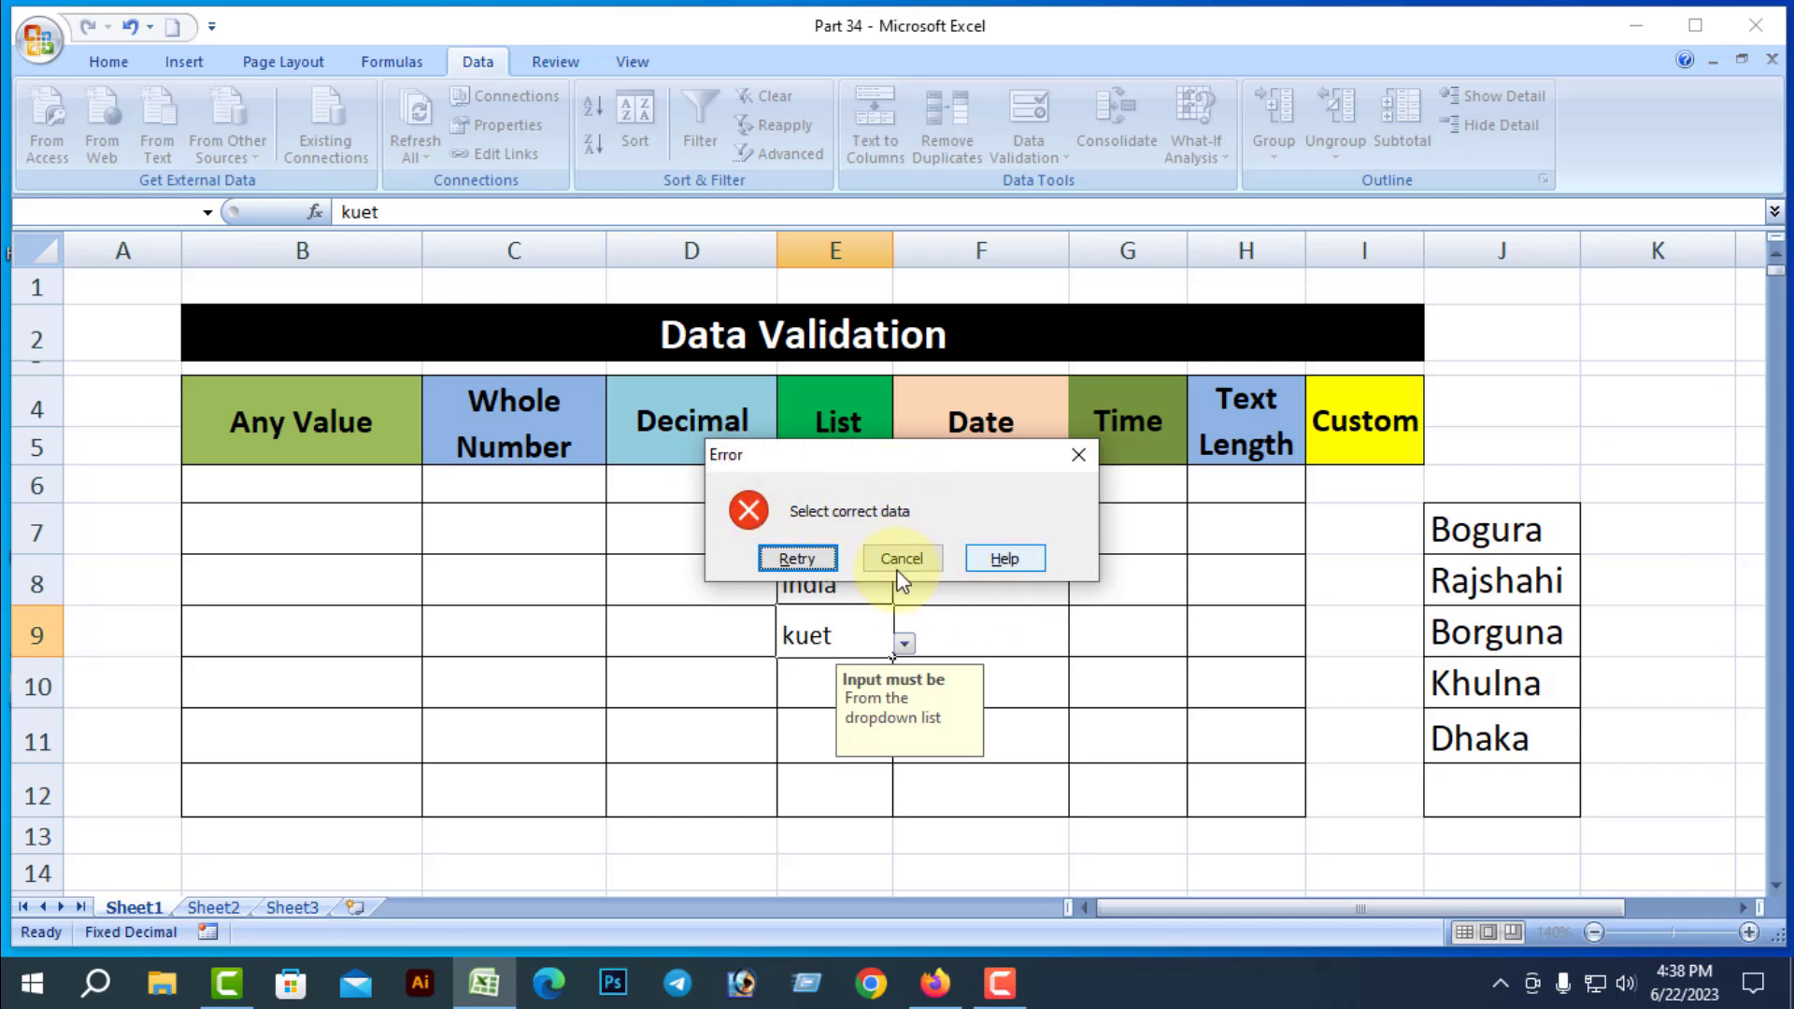
pyautogui.click(795, 559)
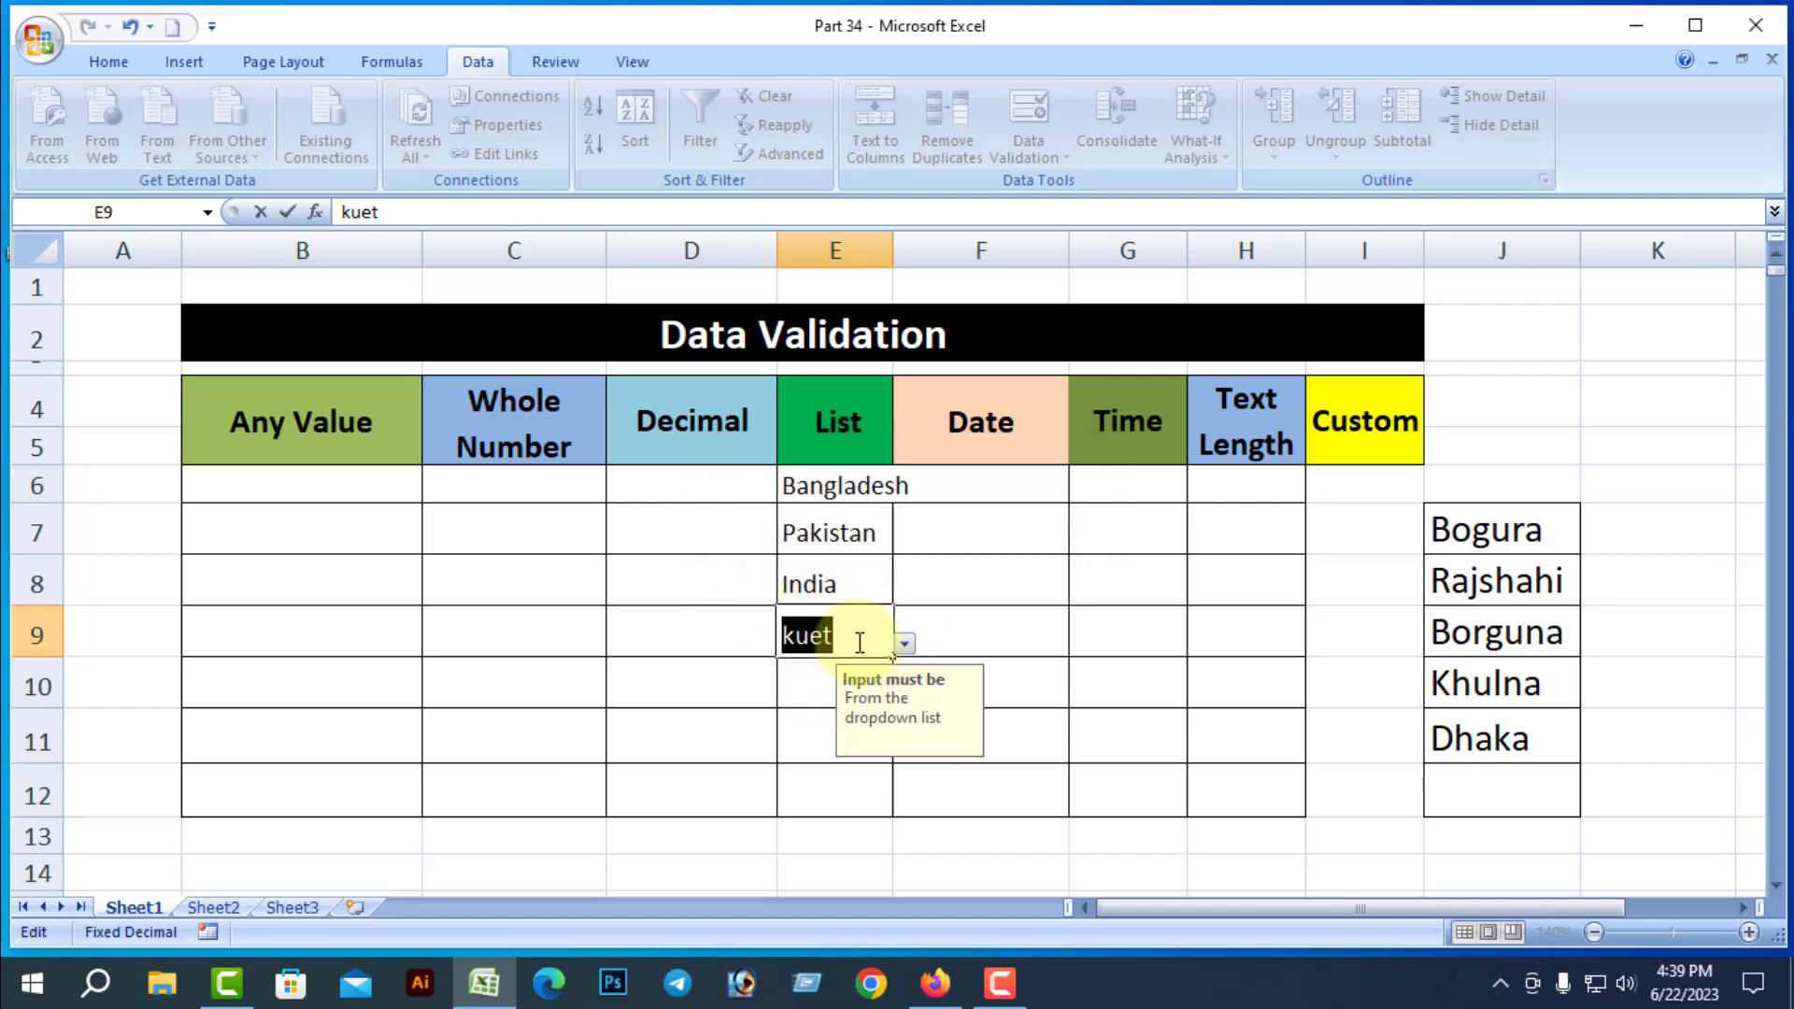
pyautogui.press('BackSpace')
# Choose India from the dropdown list in cell E9
pyautogui.click(904, 644)
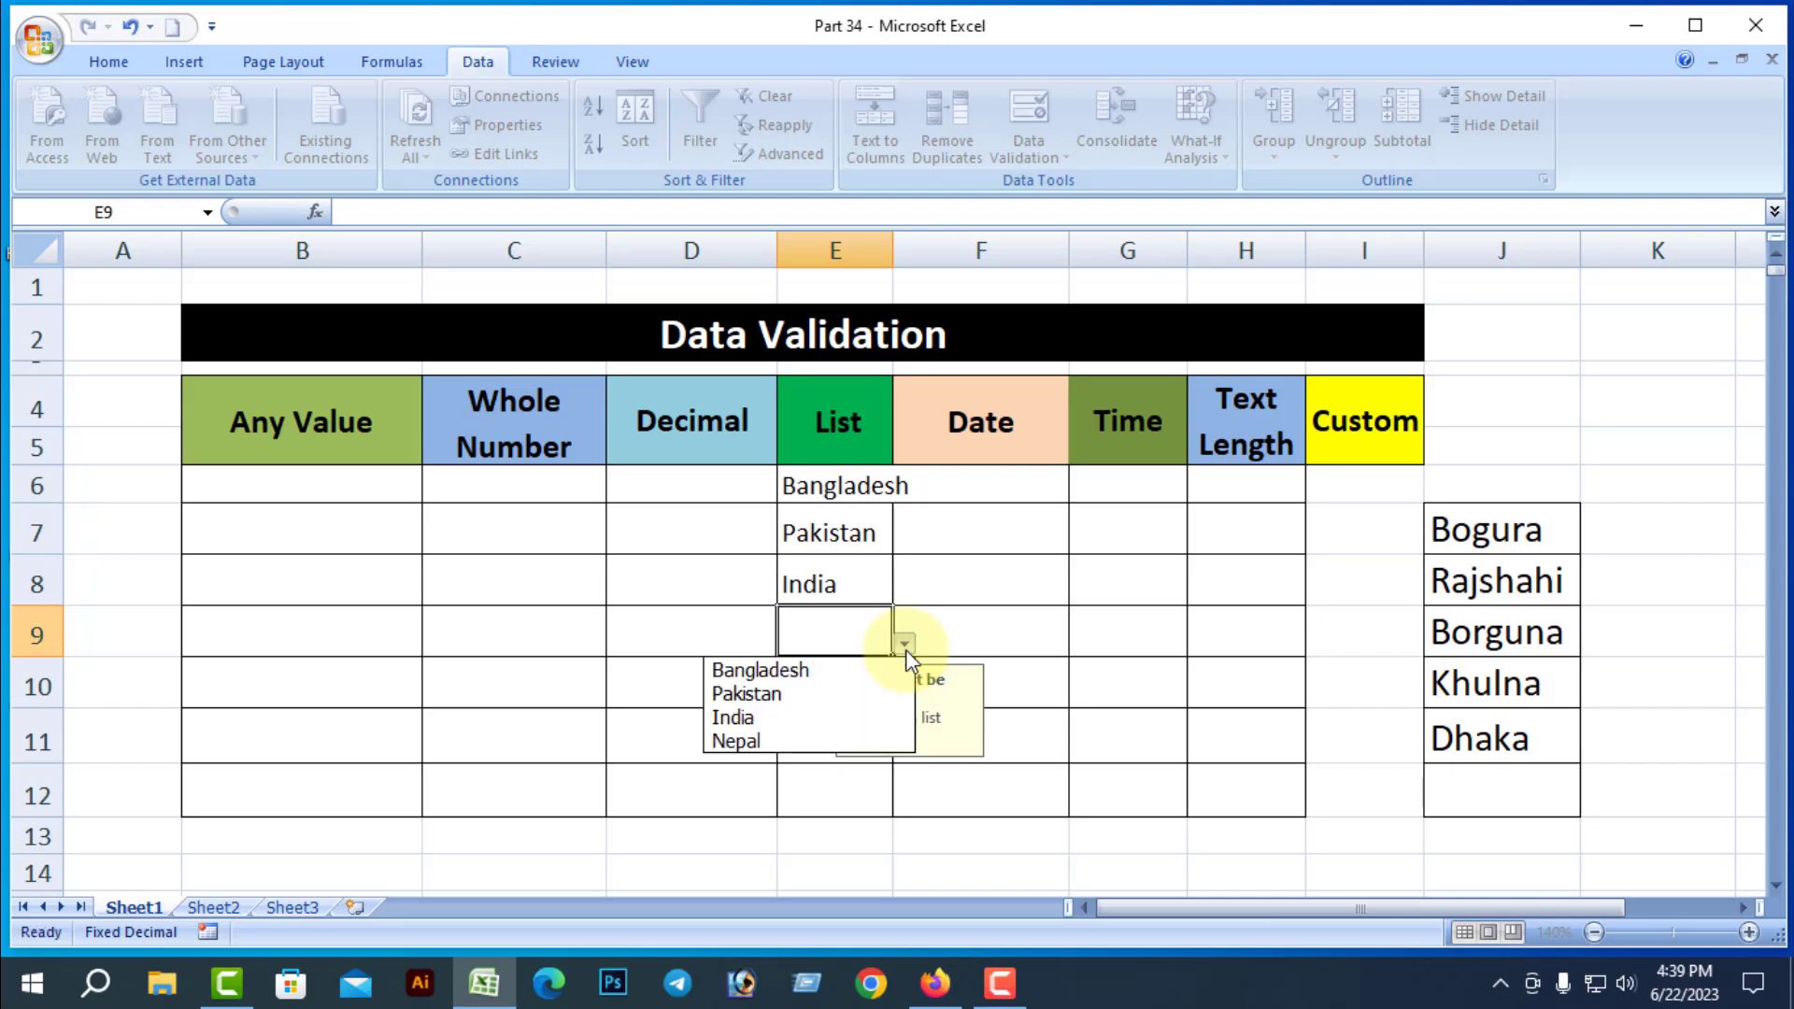
pyautogui.click(743, 718)
pyautogui.click(1109, 671)
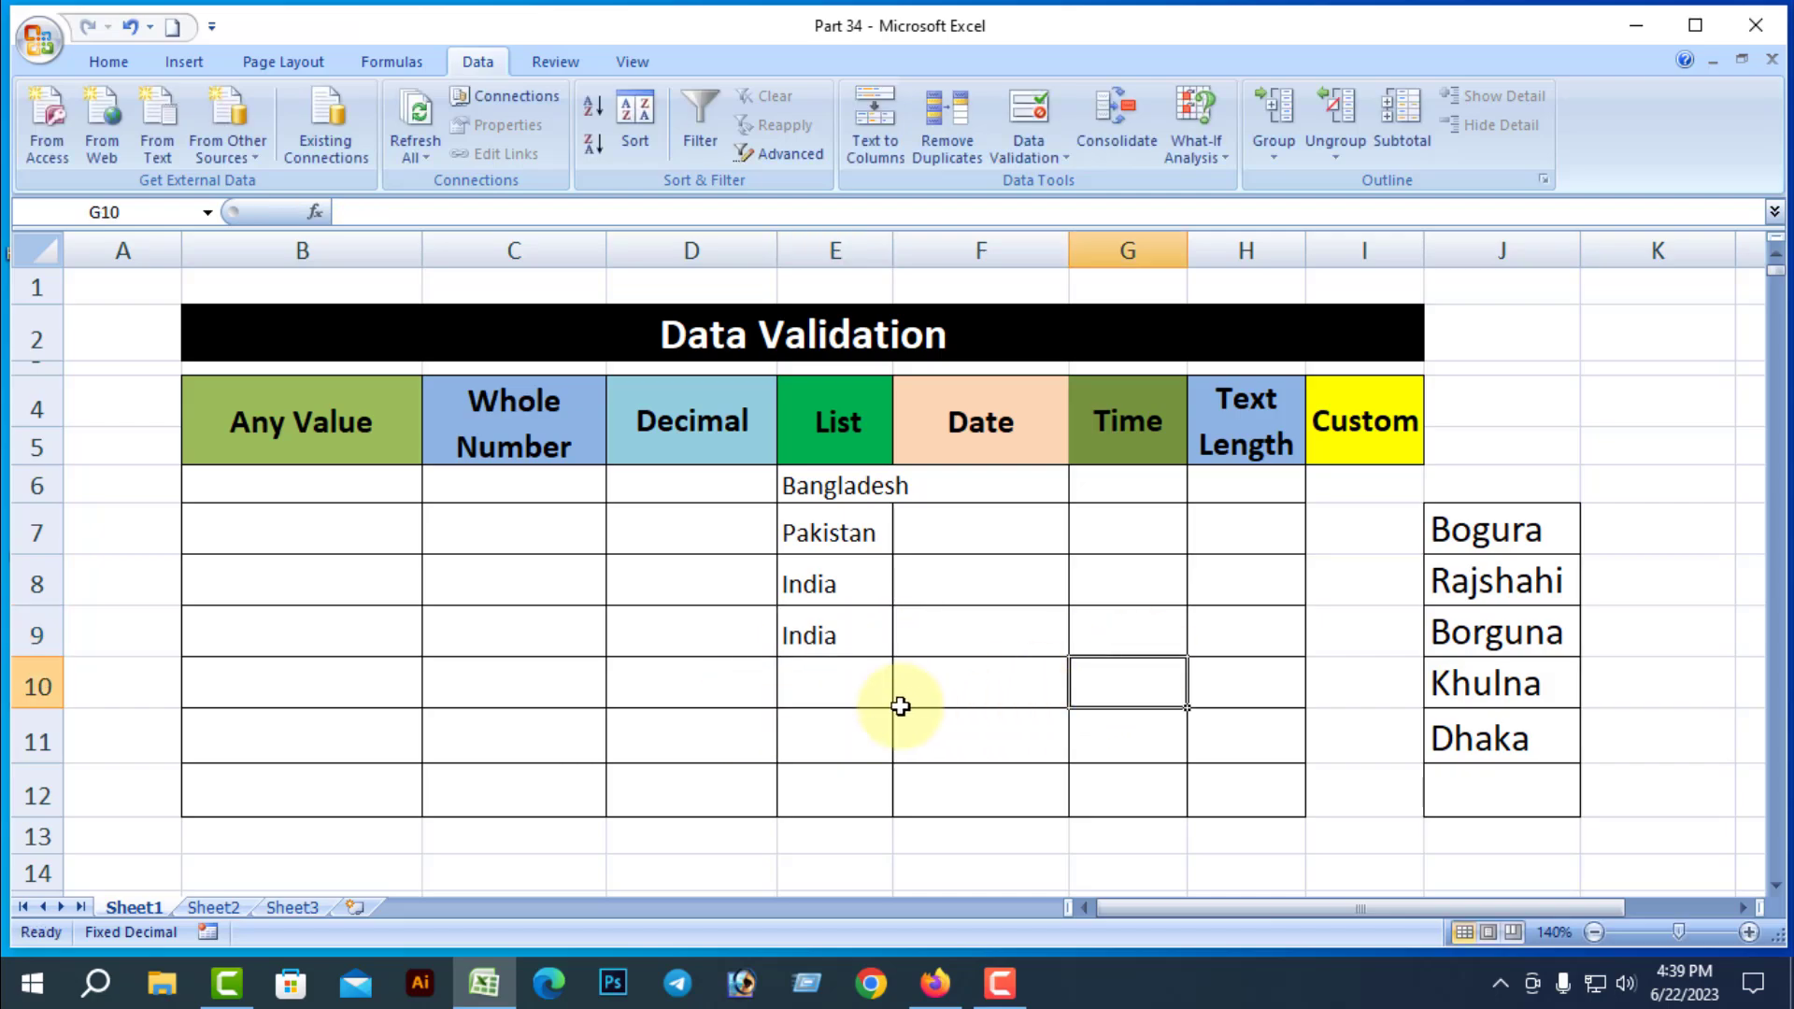
# Change the validation error alert style for cells E6:E12 to Warning
pyautogui.moveTo(822, 790); pyautogui.dragTo(852, 484)
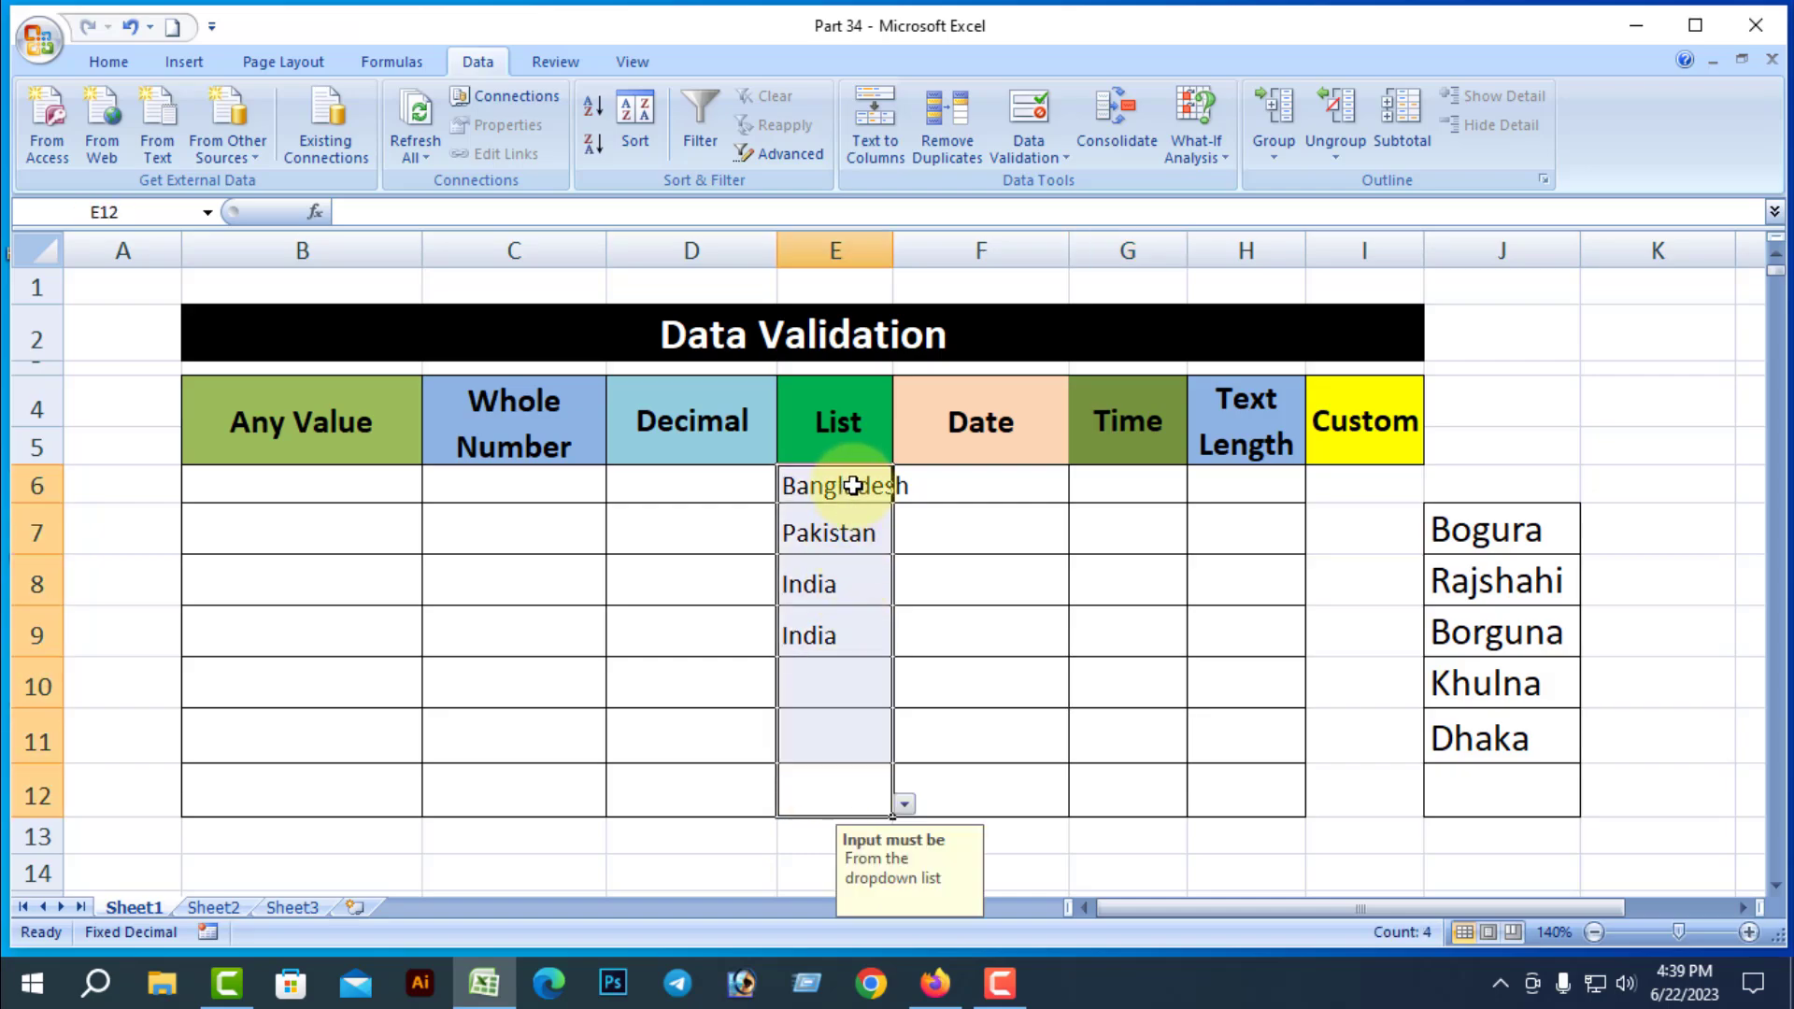
pyautogui.click(1063, 168)
pyautogui.click(1076, 185)
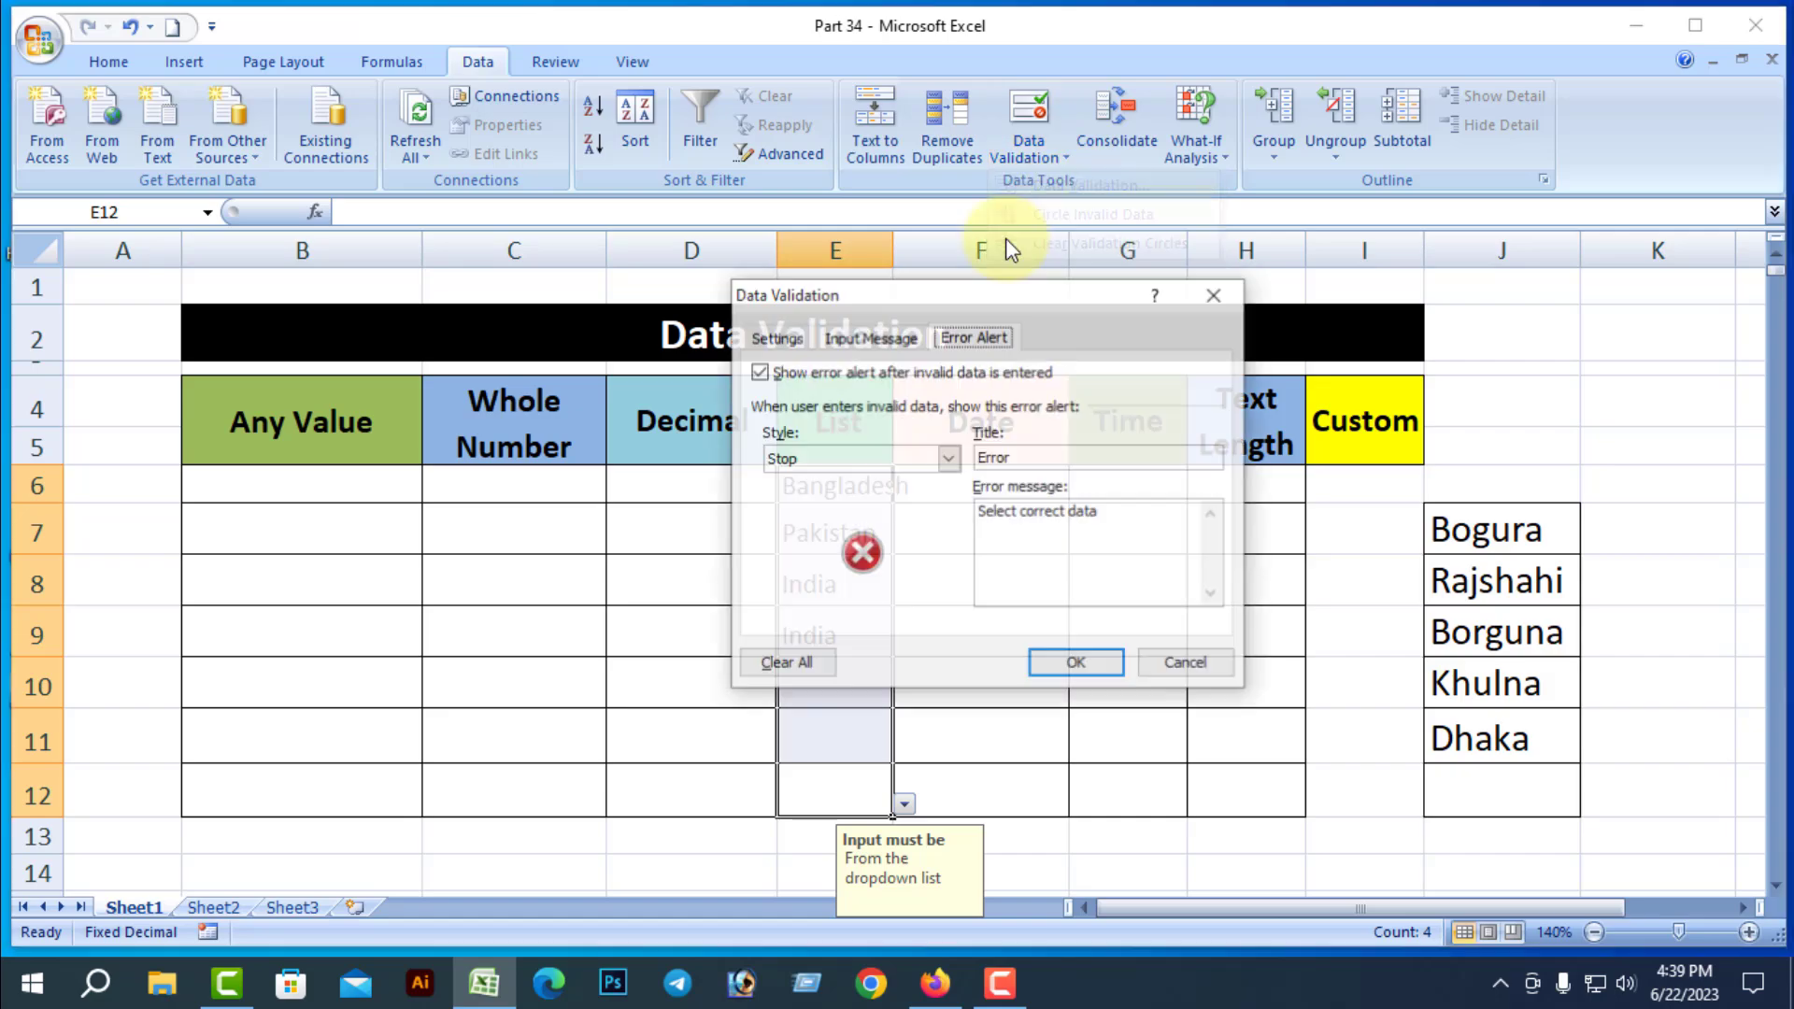
pyautogui.click(949, 459)
pyautogui.click(811, 498)
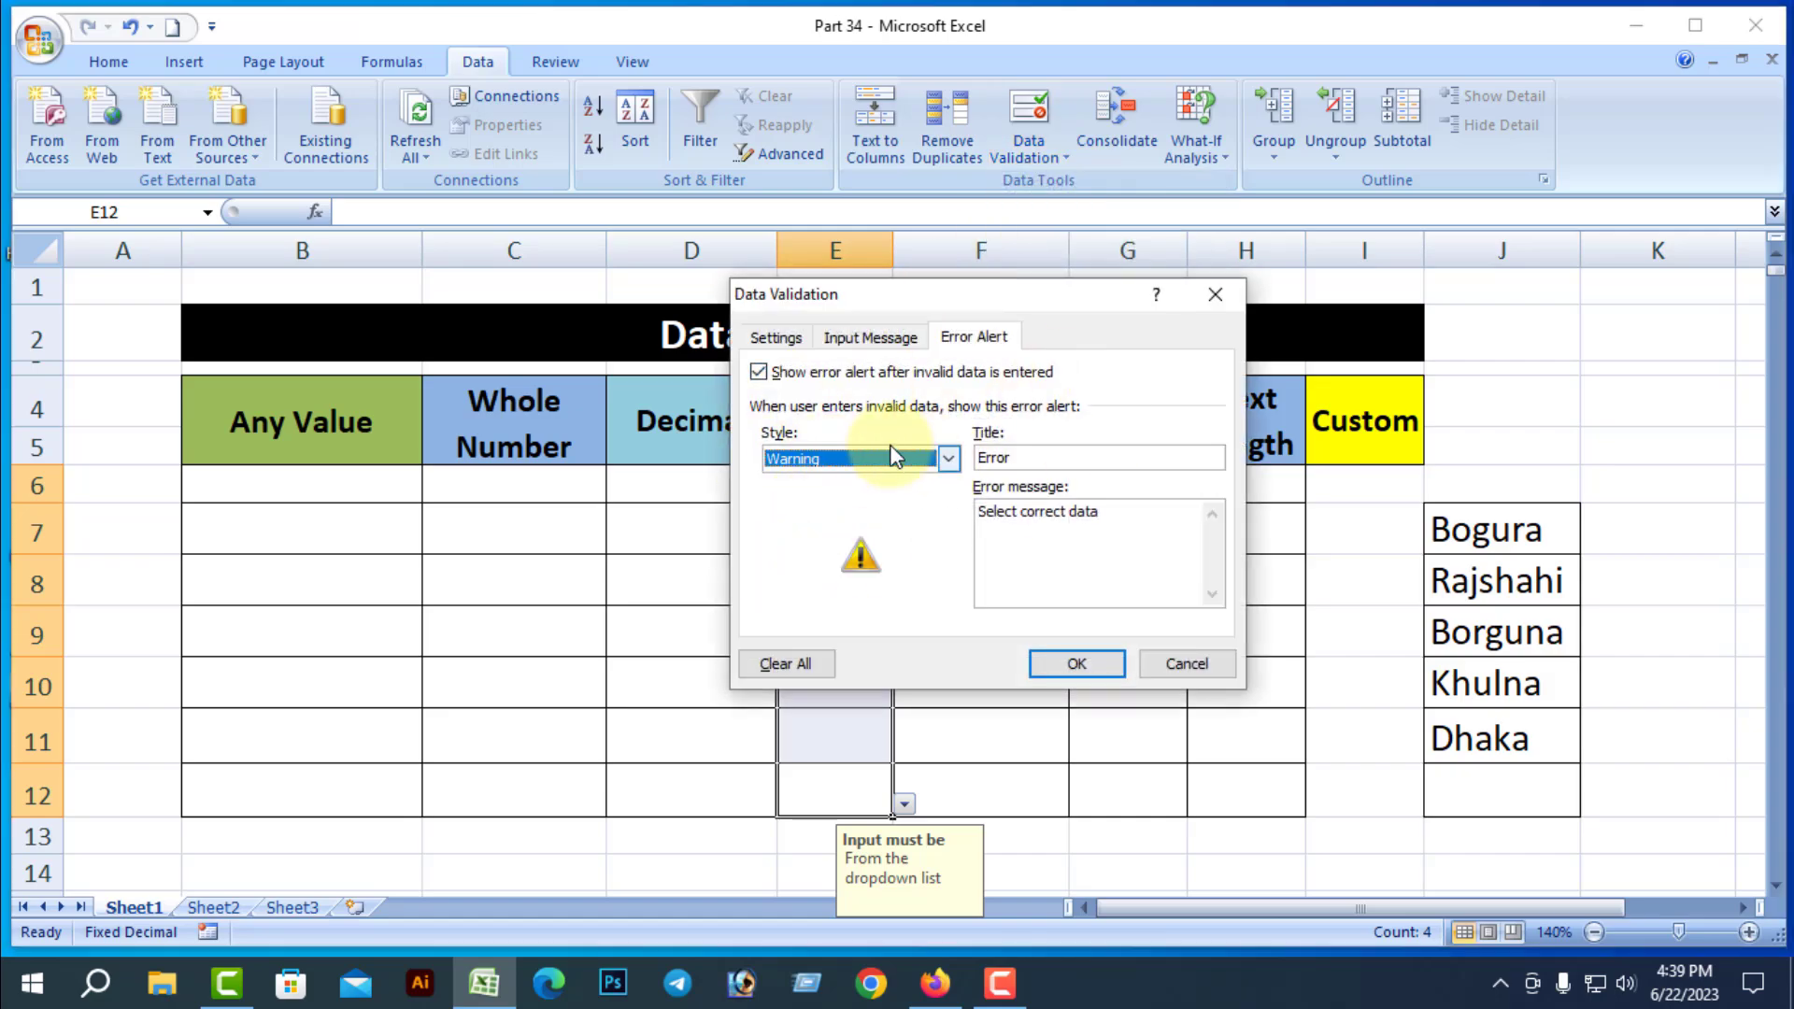
pyautogui.click(1077, 663)
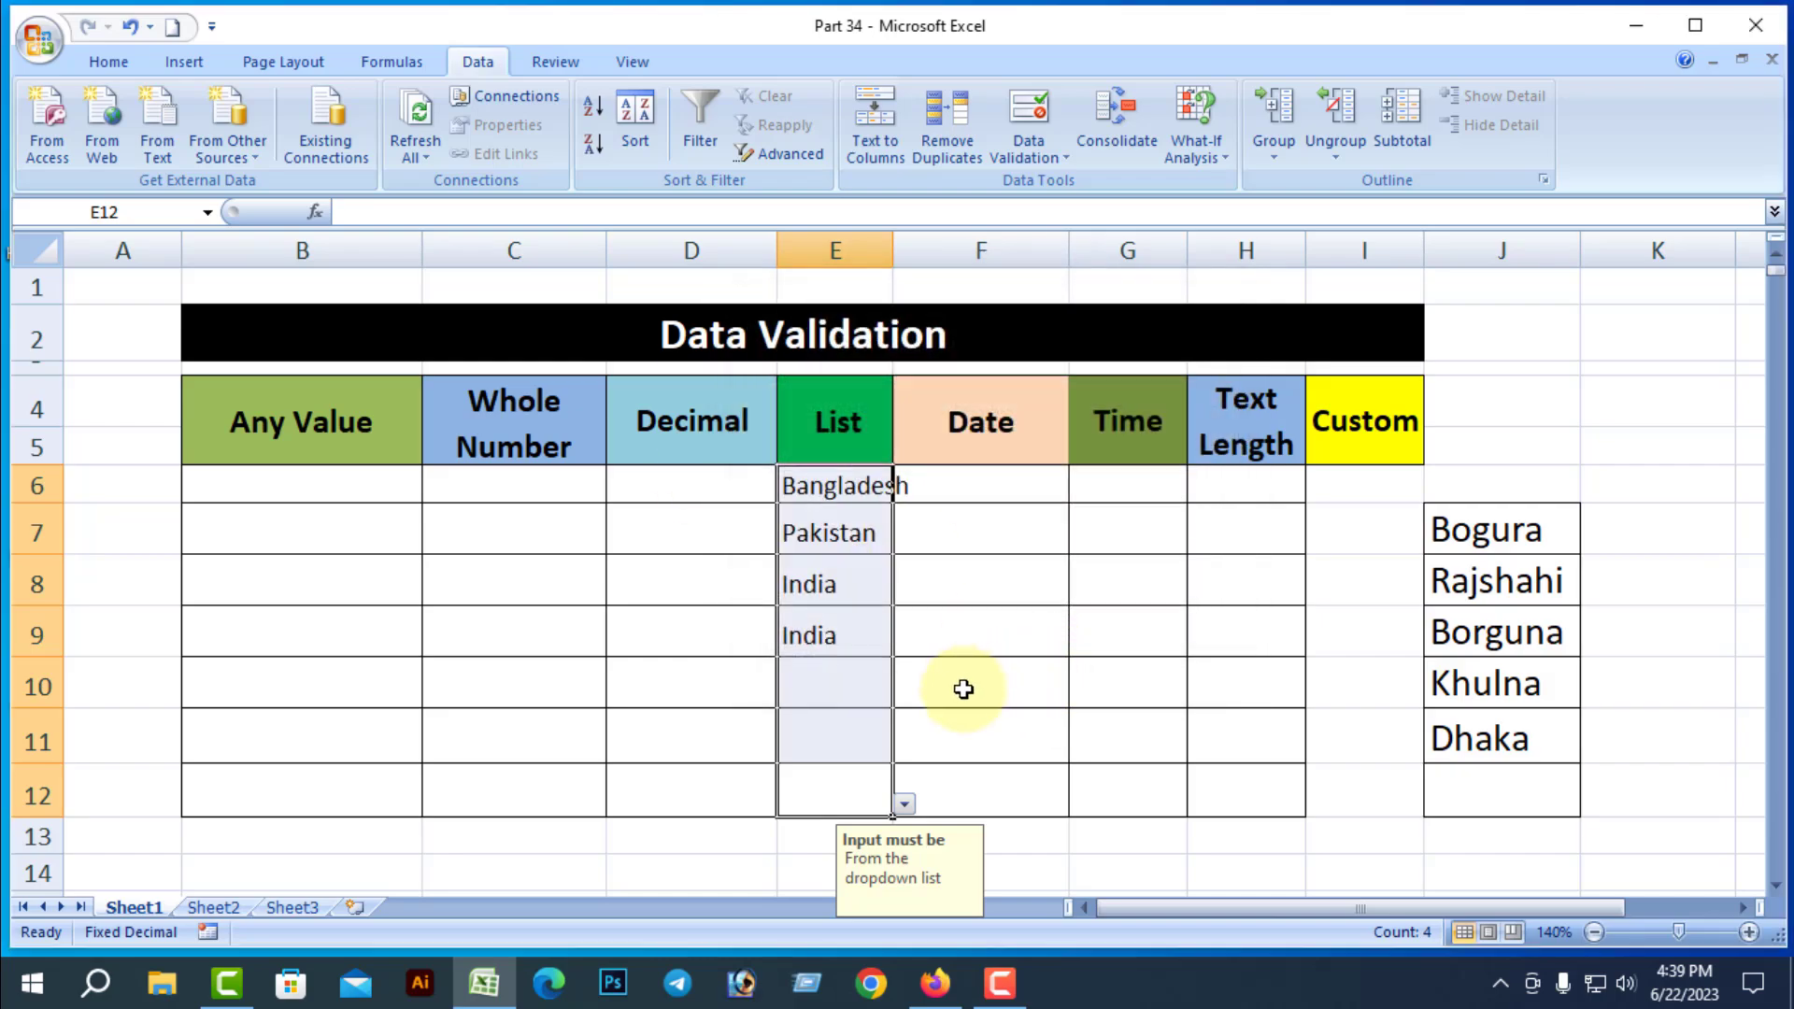
# Enter the unlisted value "USA" in cell E10 and accept it despite the validation warning
pyautogui.click(851, 684)
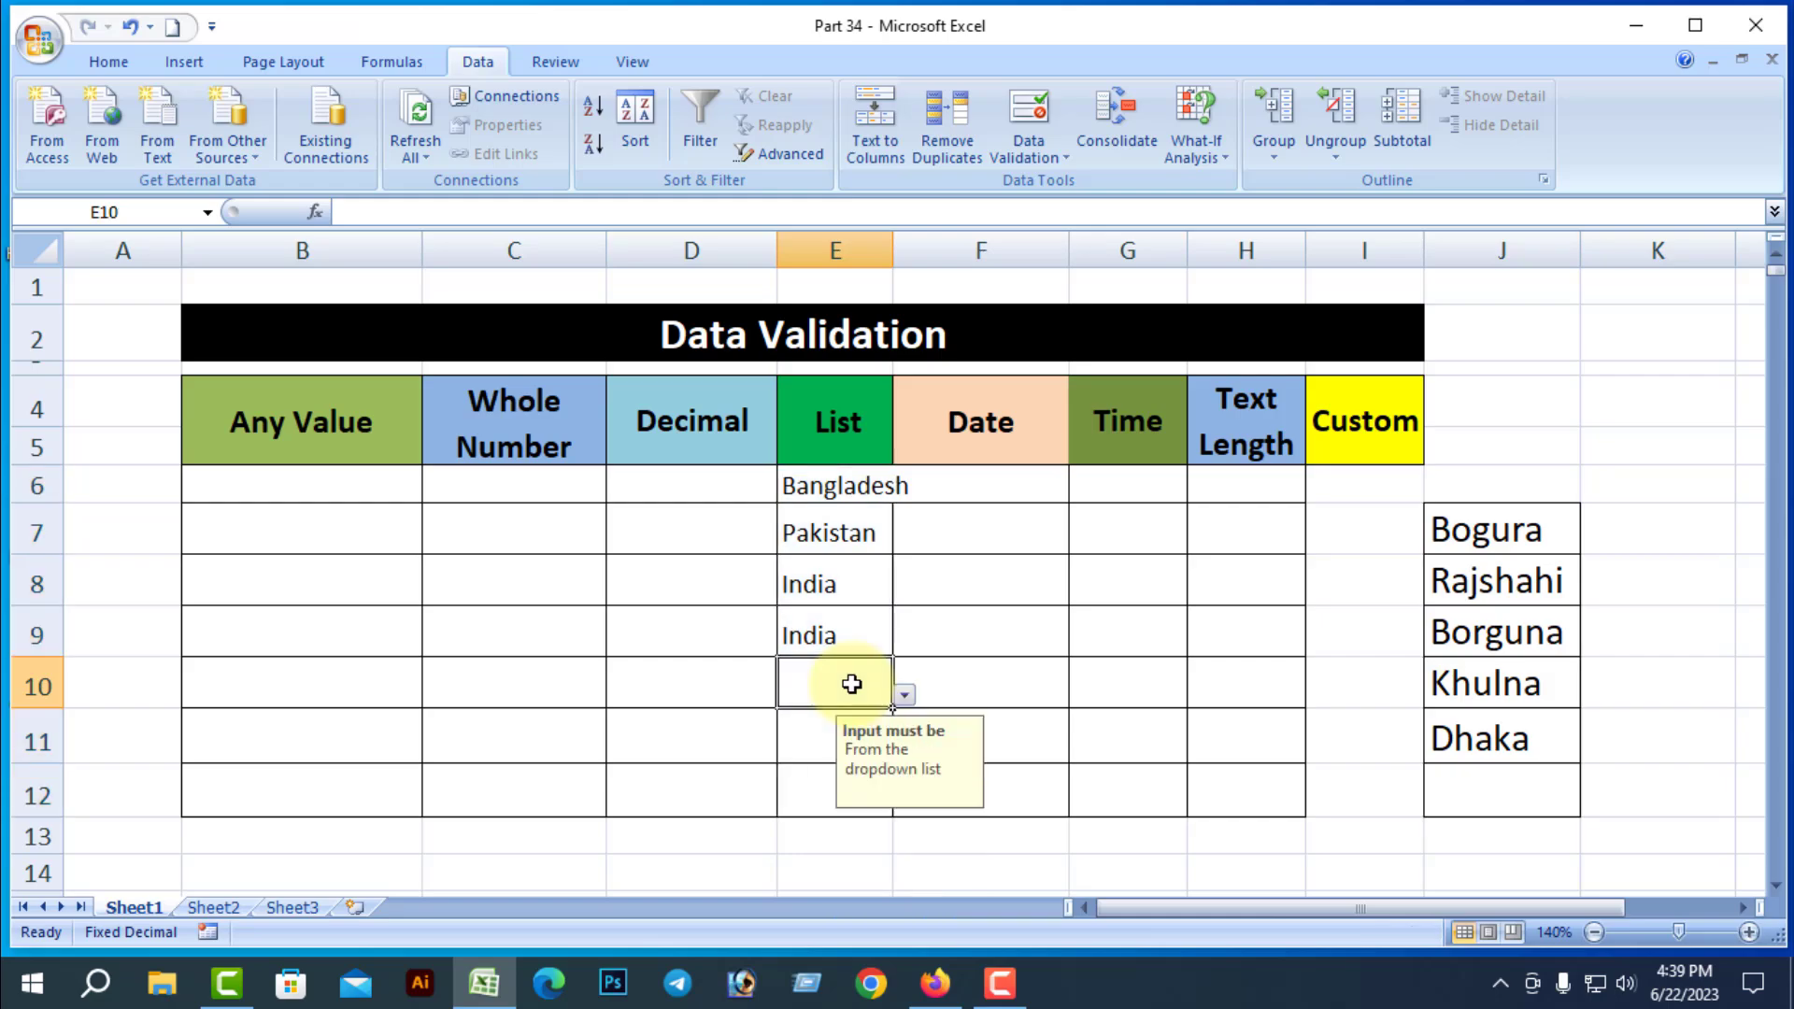
pyautogui.write('USA')
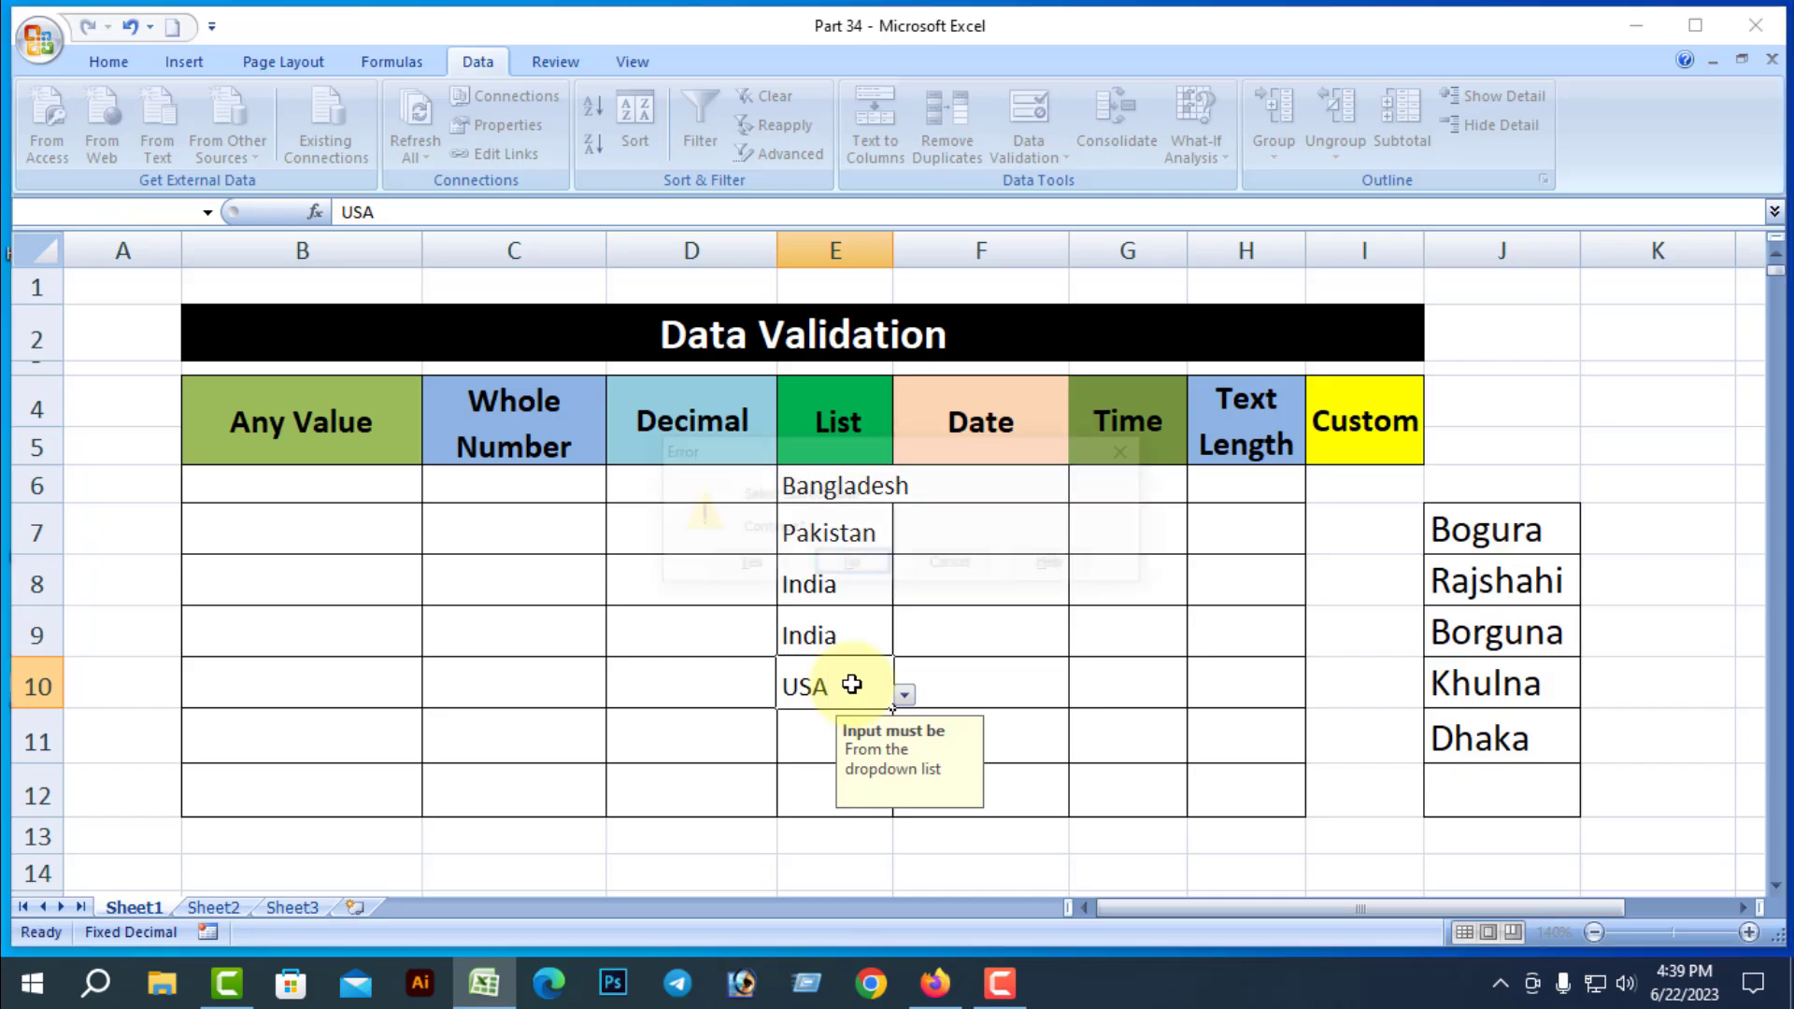
pyautogui.press('Return')
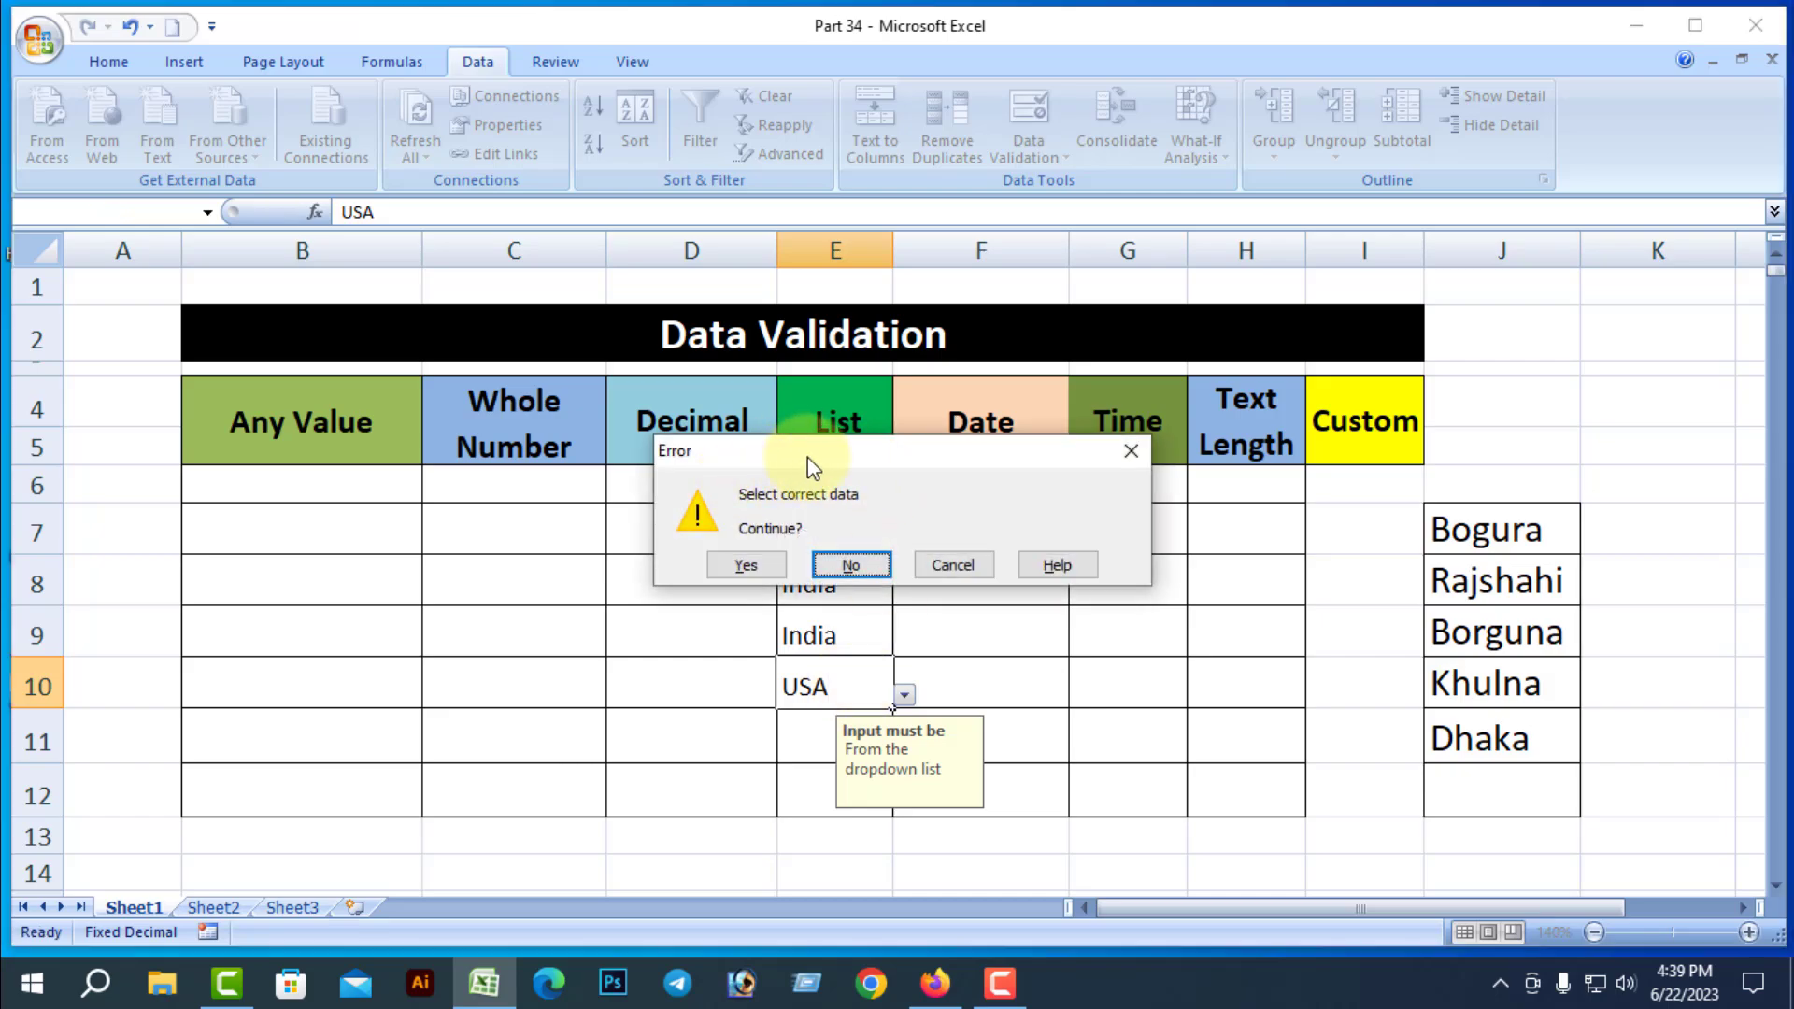
pyautogui.moveTo(807, 457); pyautogui.dragTo(988, 444)
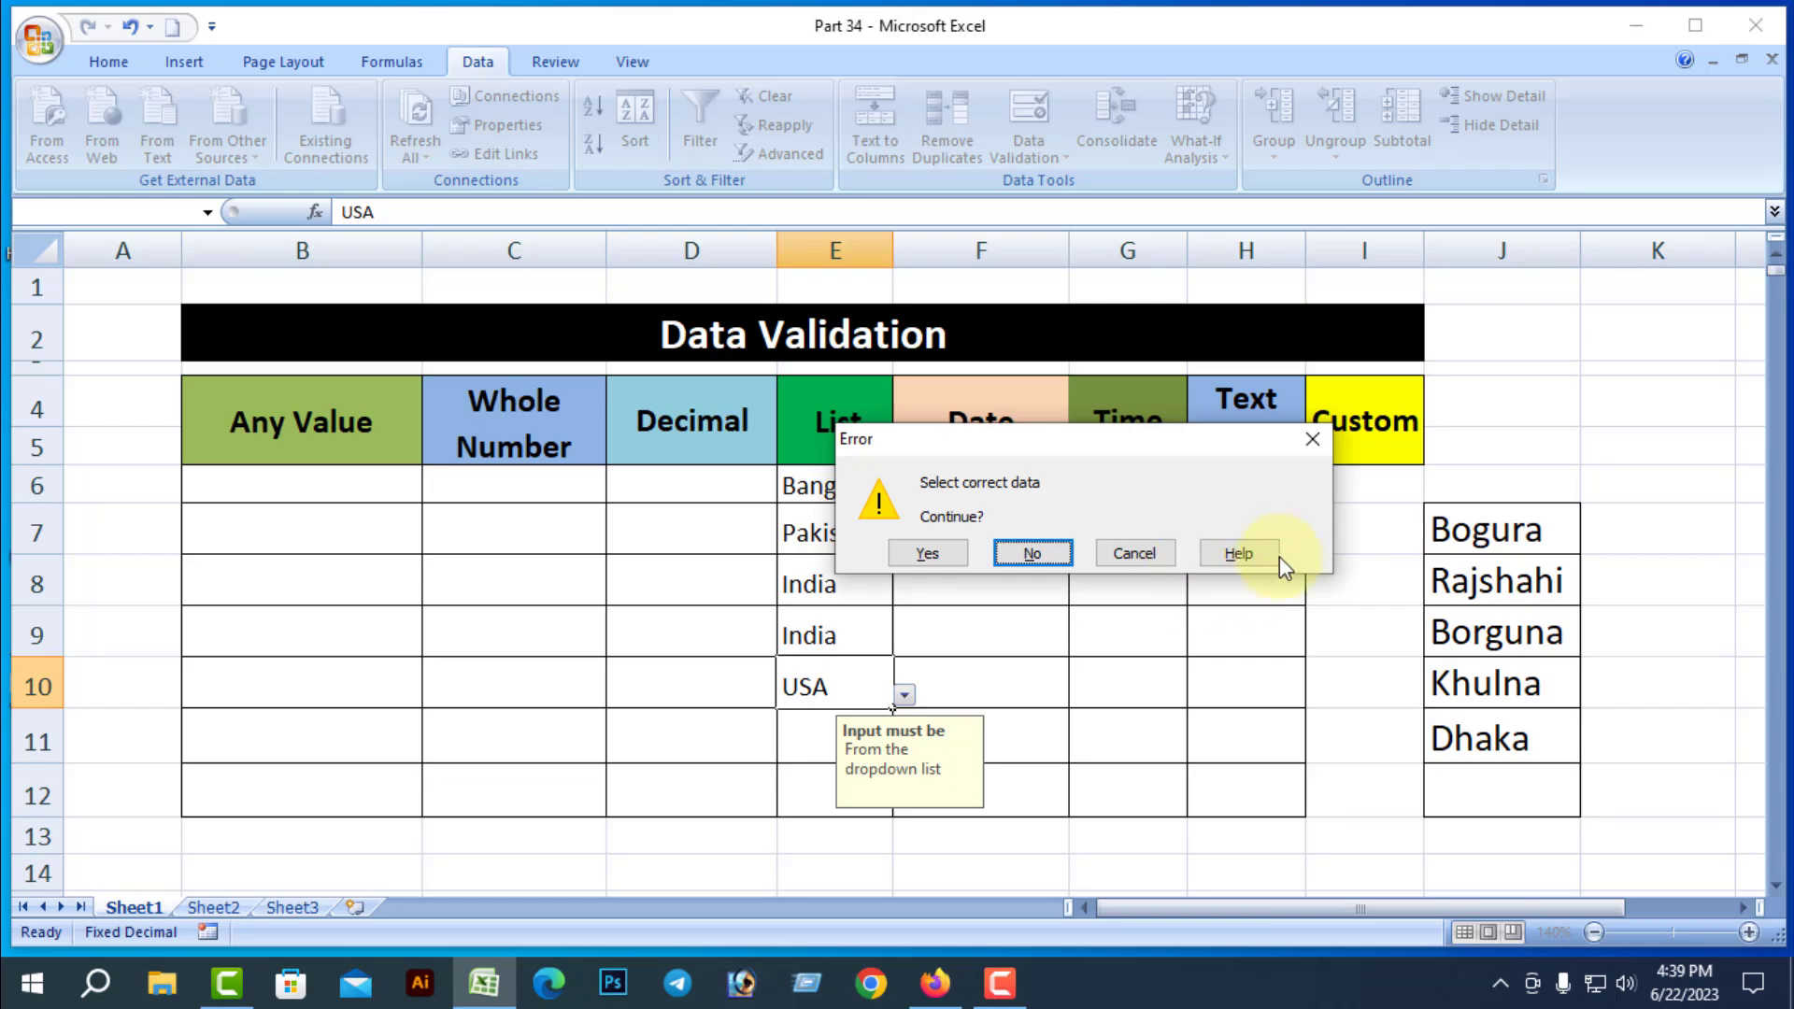
pyautogui.click(926, 553)
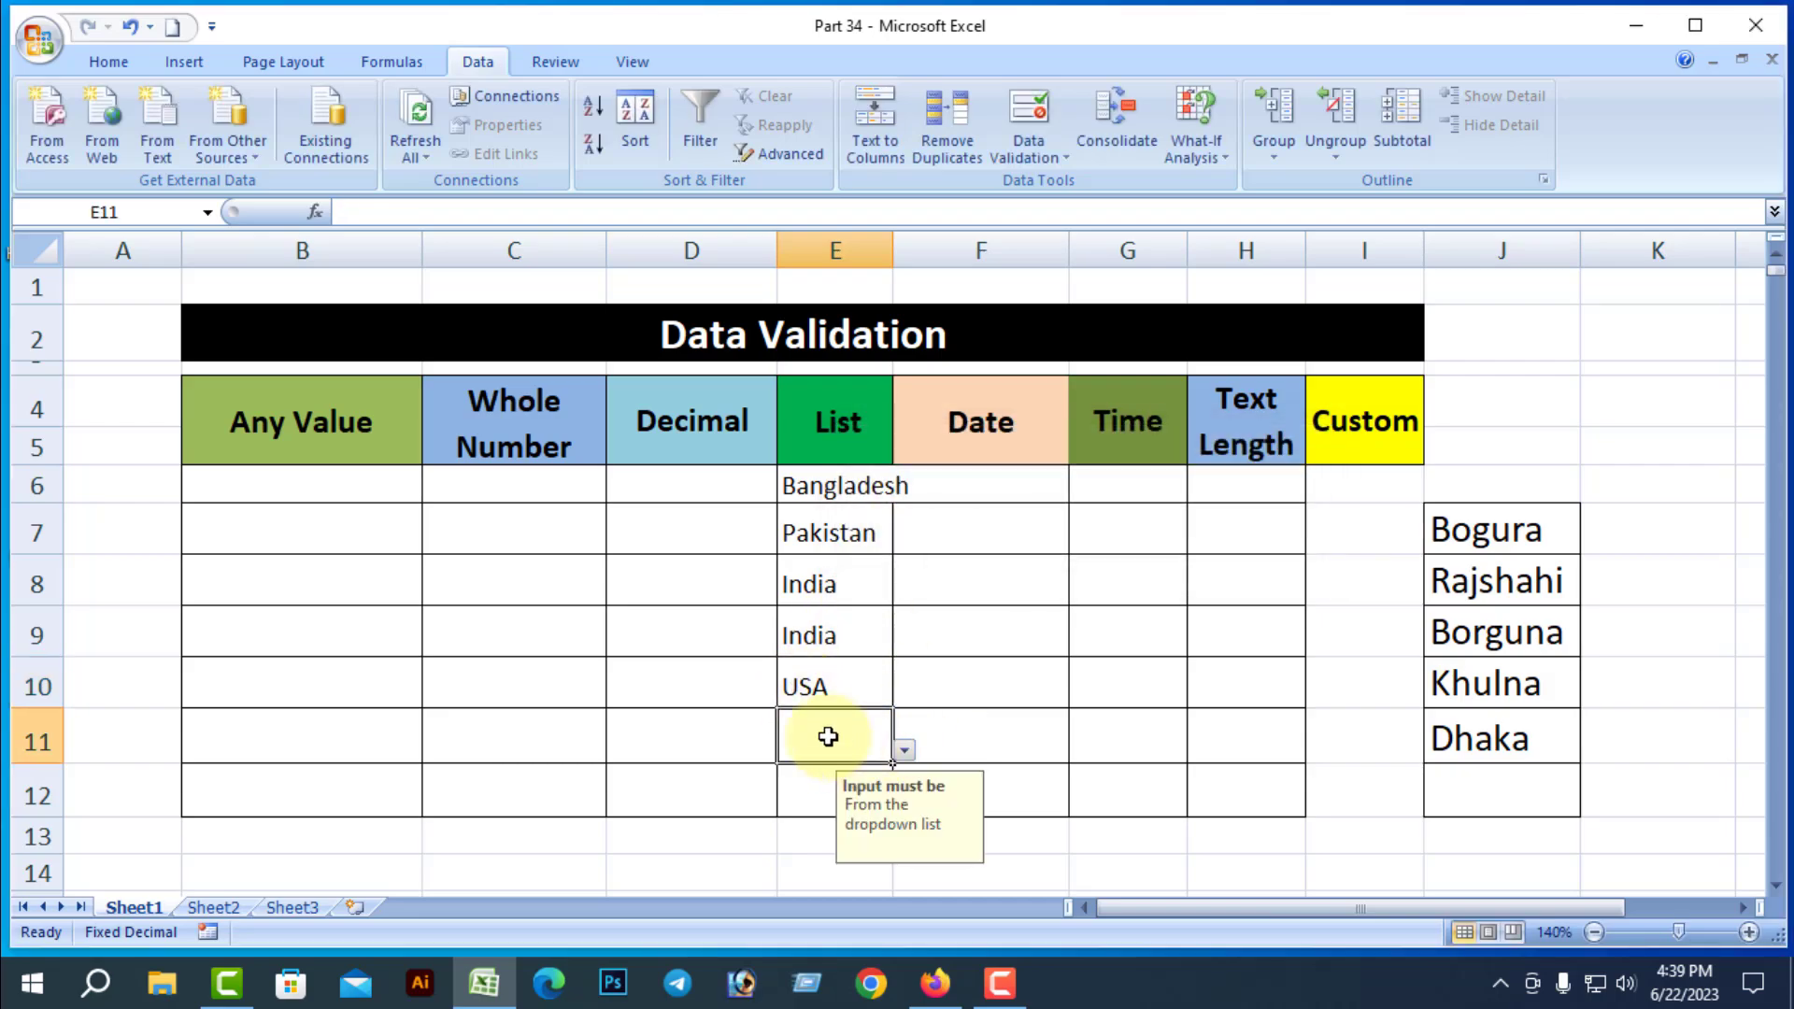
# Enter the unlisted value "Kuet" in cell E11 and choose to continue past the warning
pyautogui.write('Kuet')
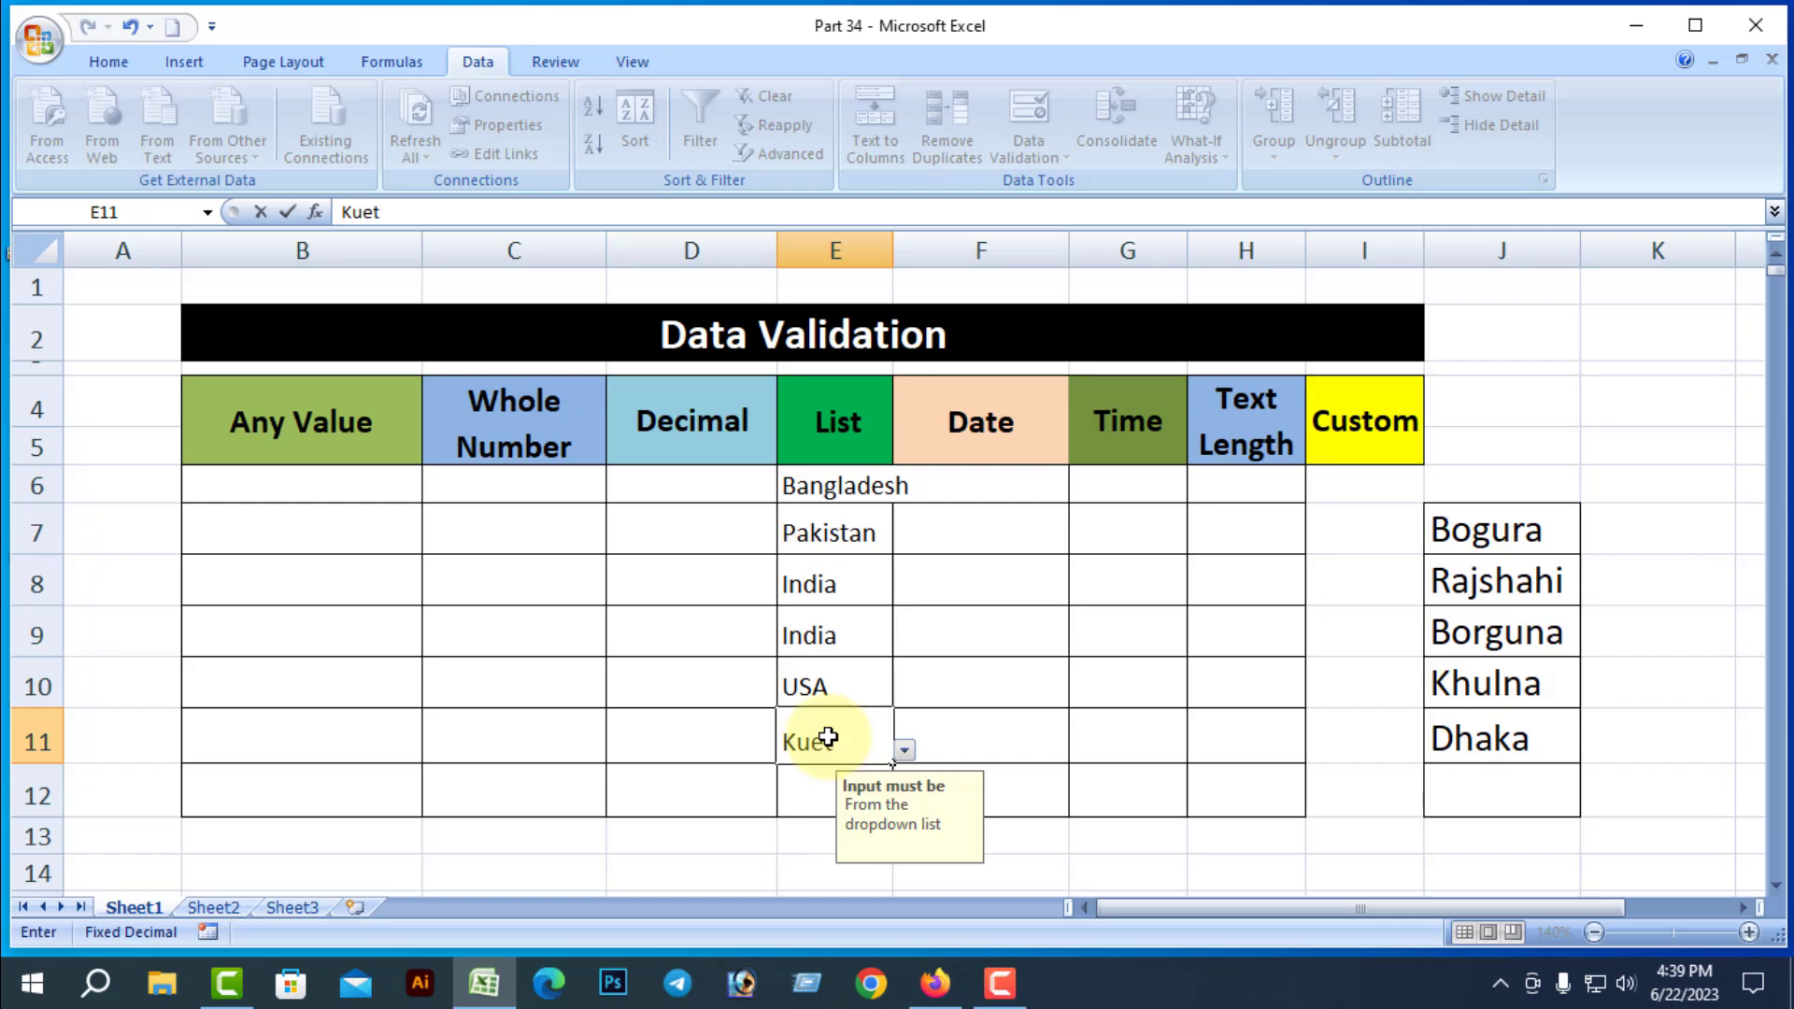
pyautogui.press('Return')
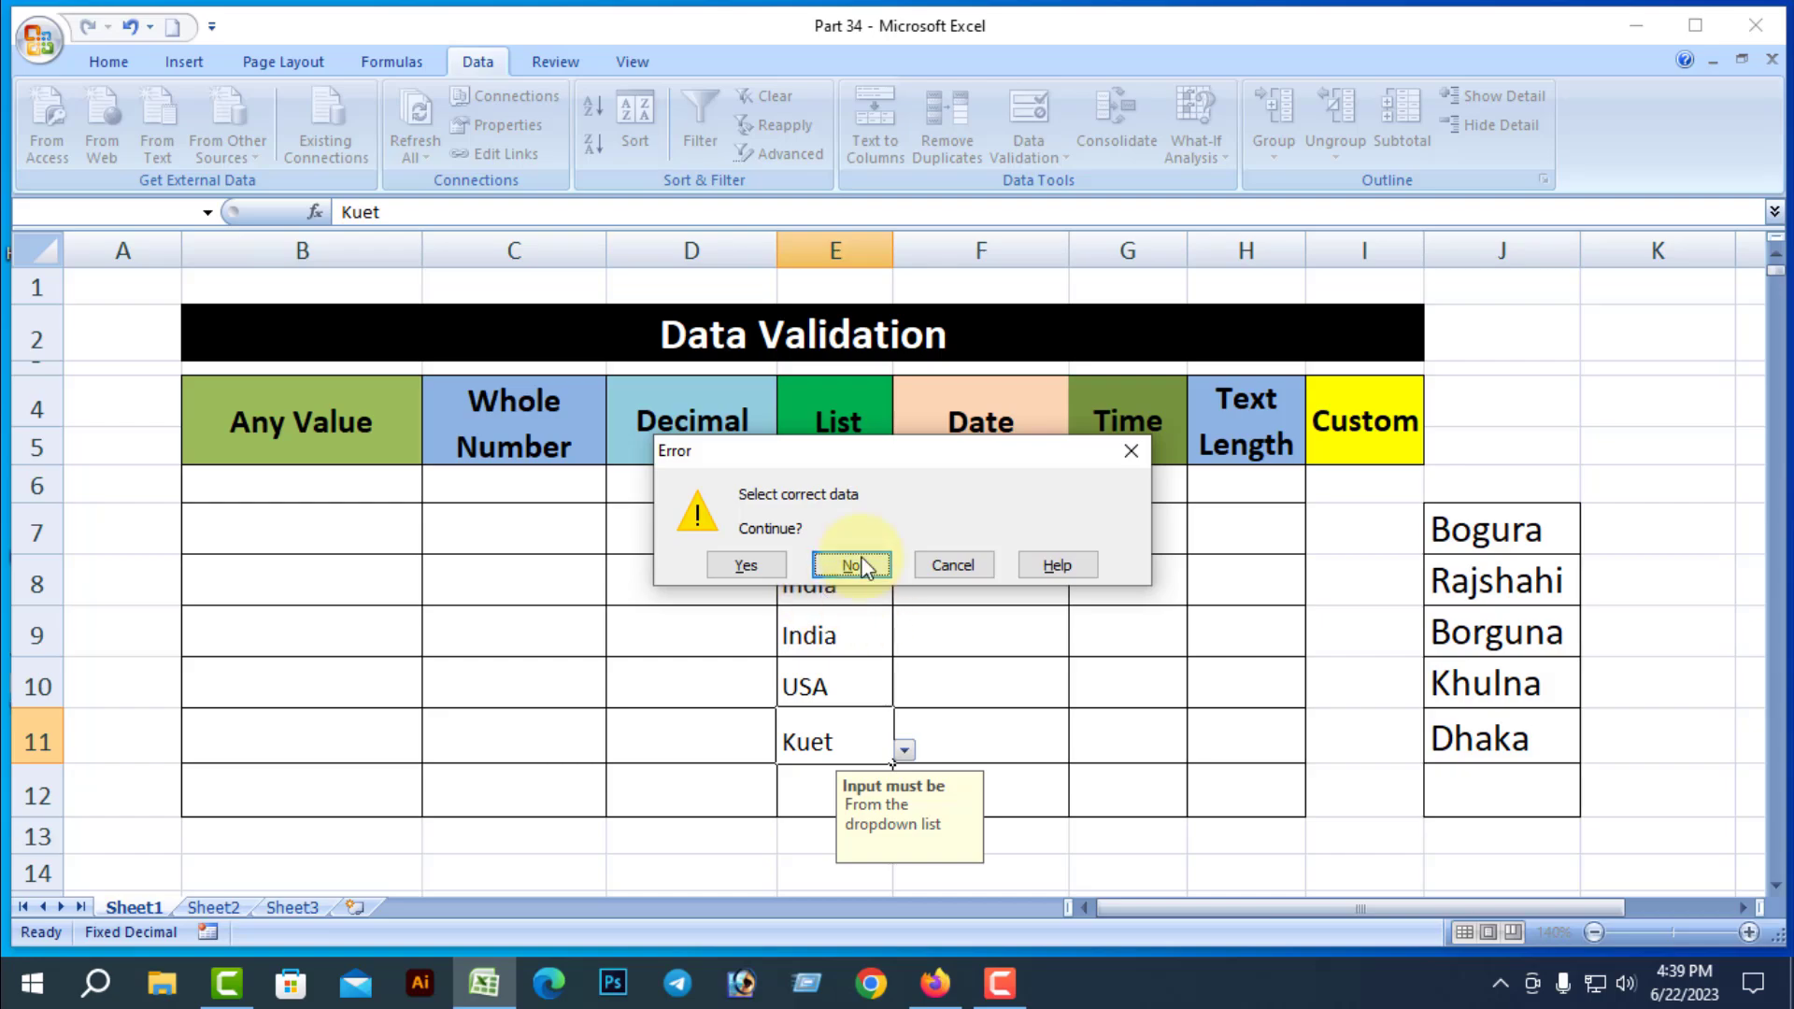
pyautogui.click(760, 564)
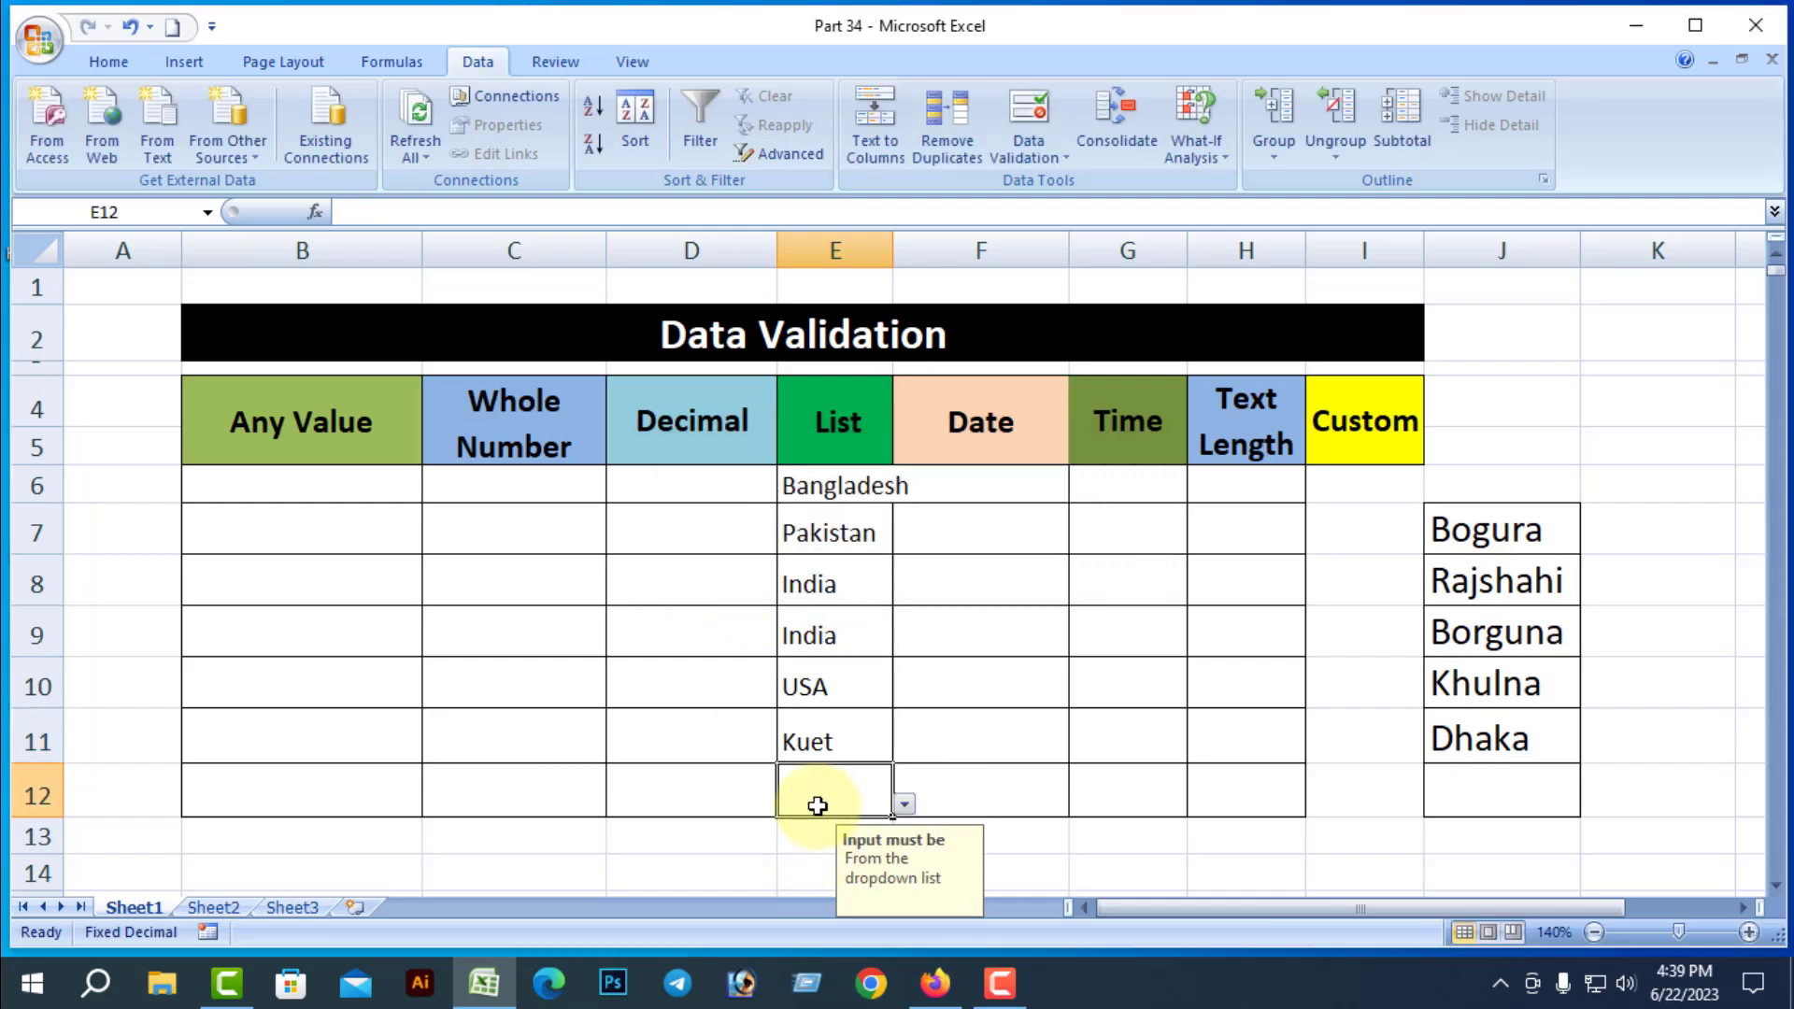
pyautogui.click(1113, 732)
# Circle the invalid data in the List column cells E6:E12
pyautogui.moveTo(829, 479); pyautogui.dragTo(819, 785)
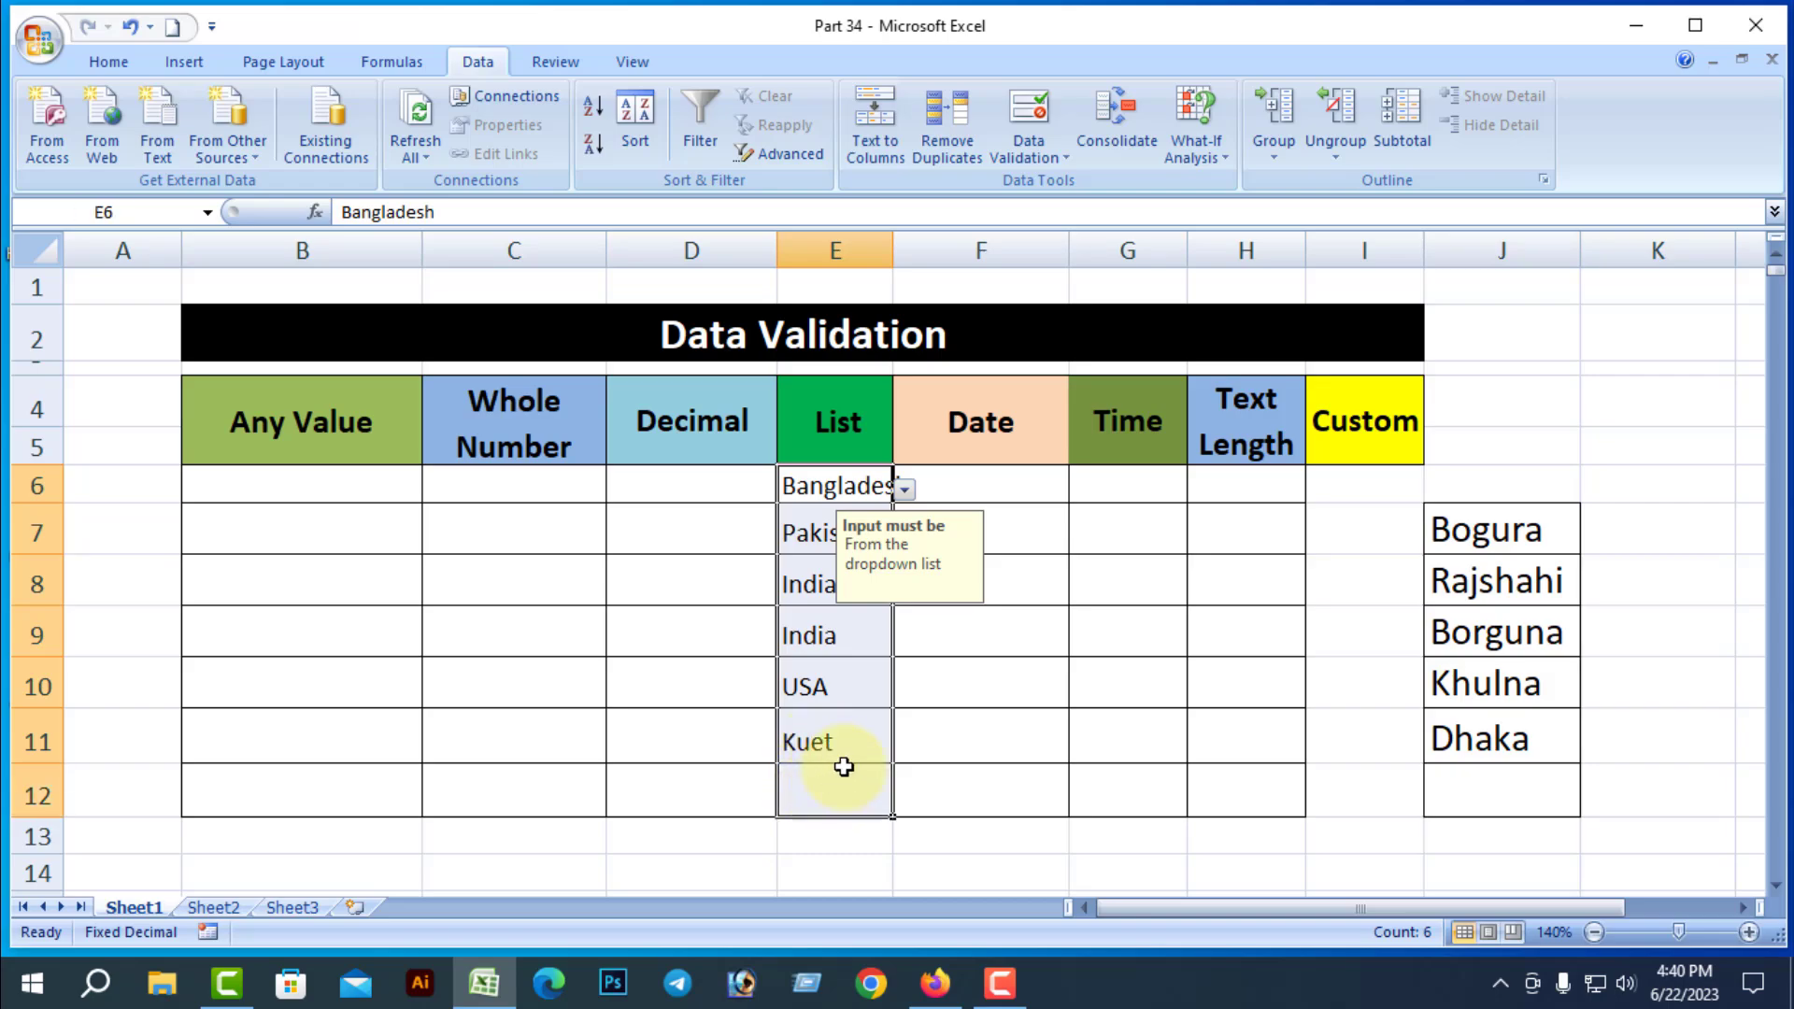
pyautogui.click(1067, 161)
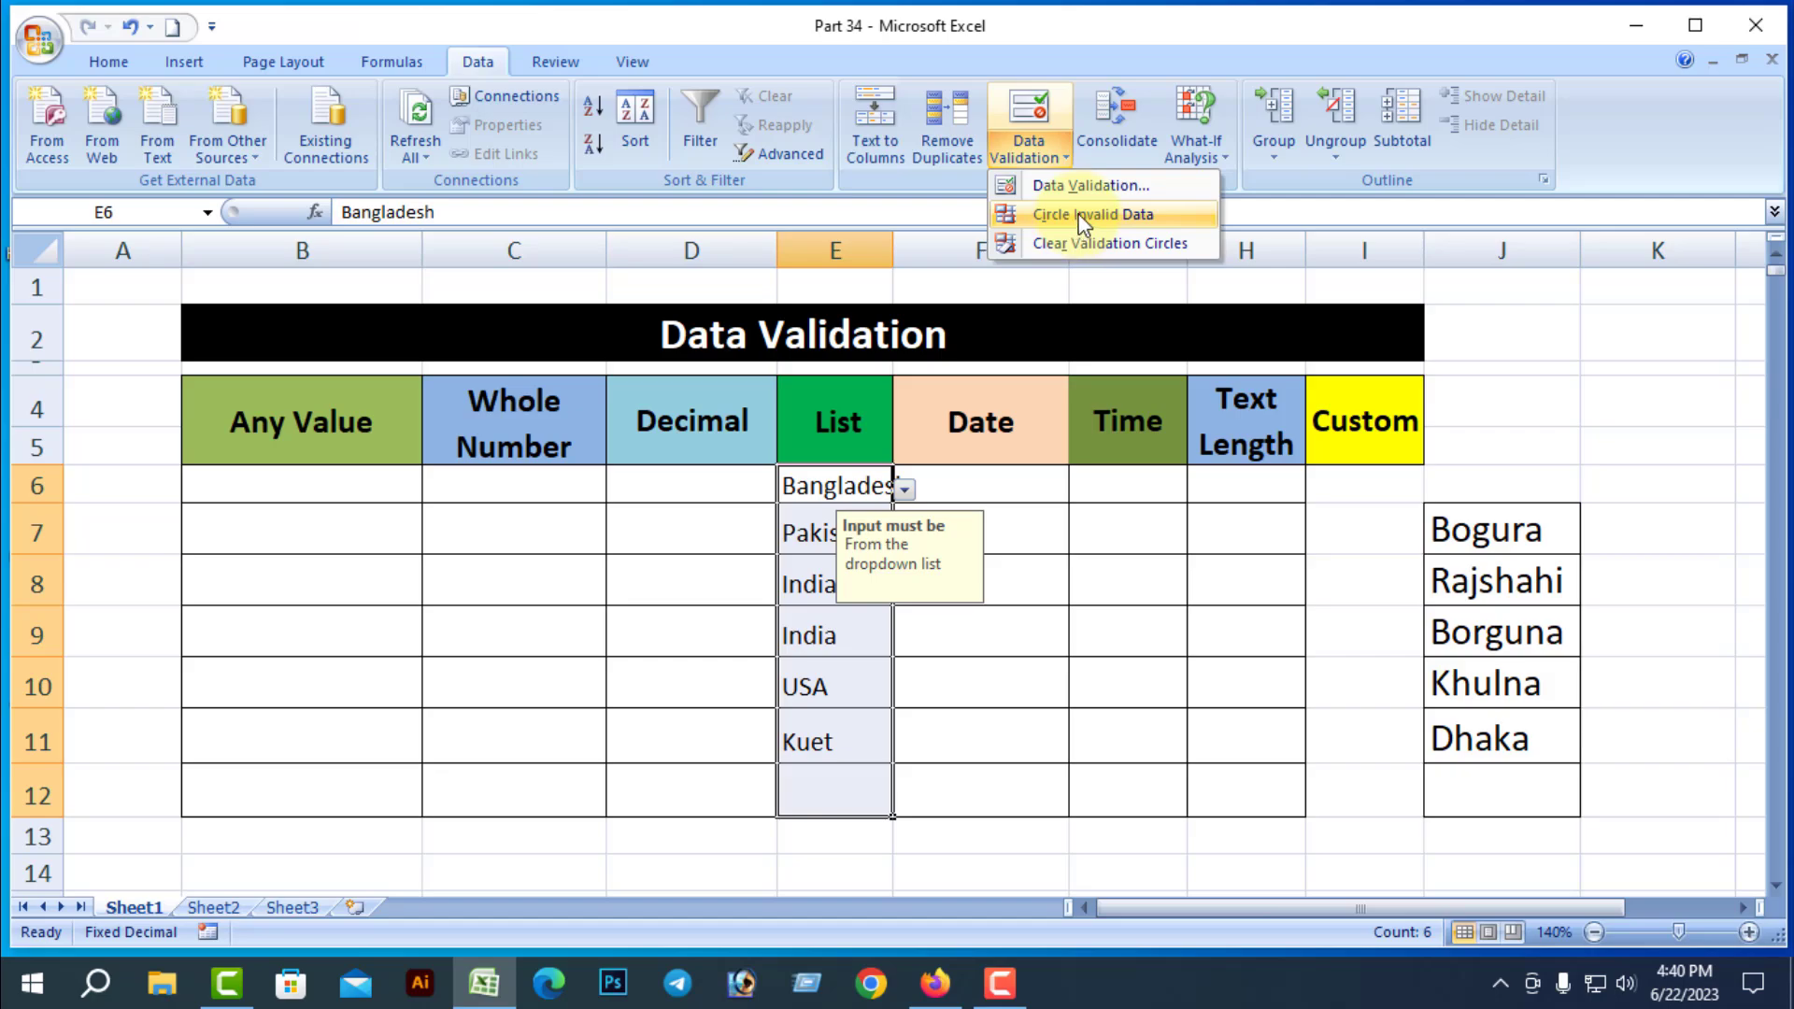
pyautogui.click(1074, 217)
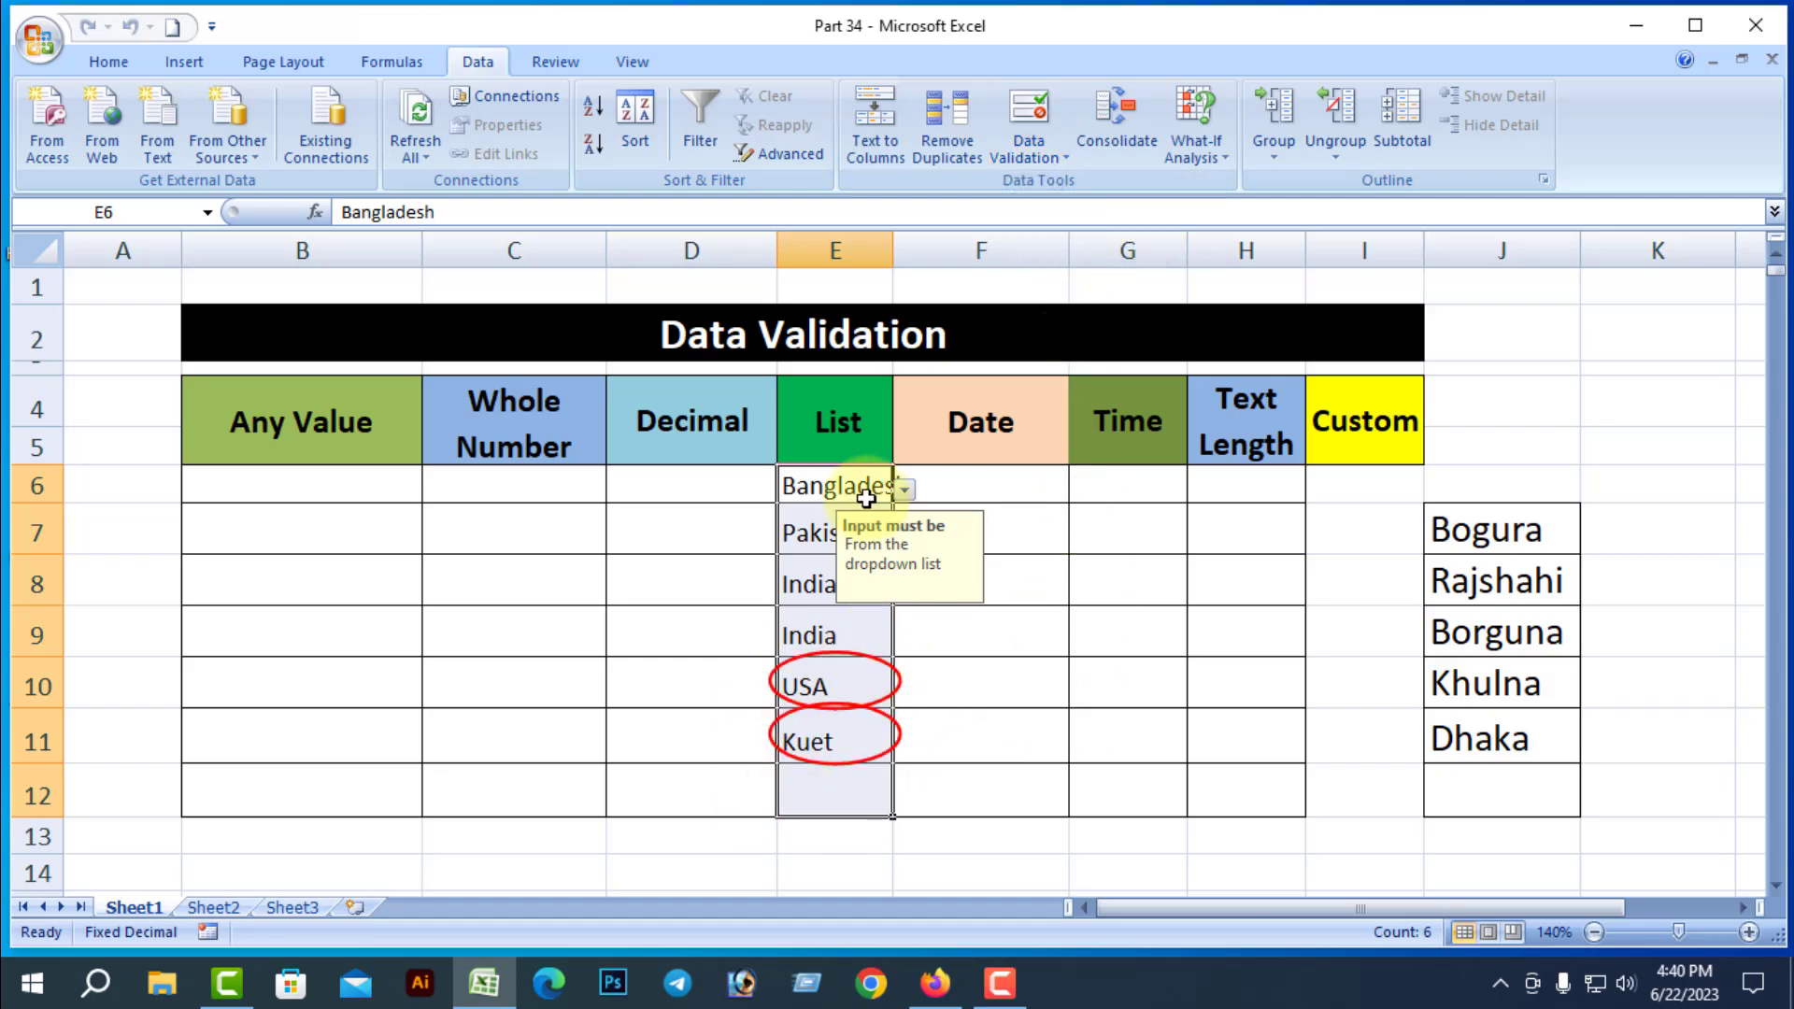
# Clear the validation circles from the worksheet
pyautogui.click(1060, 151)
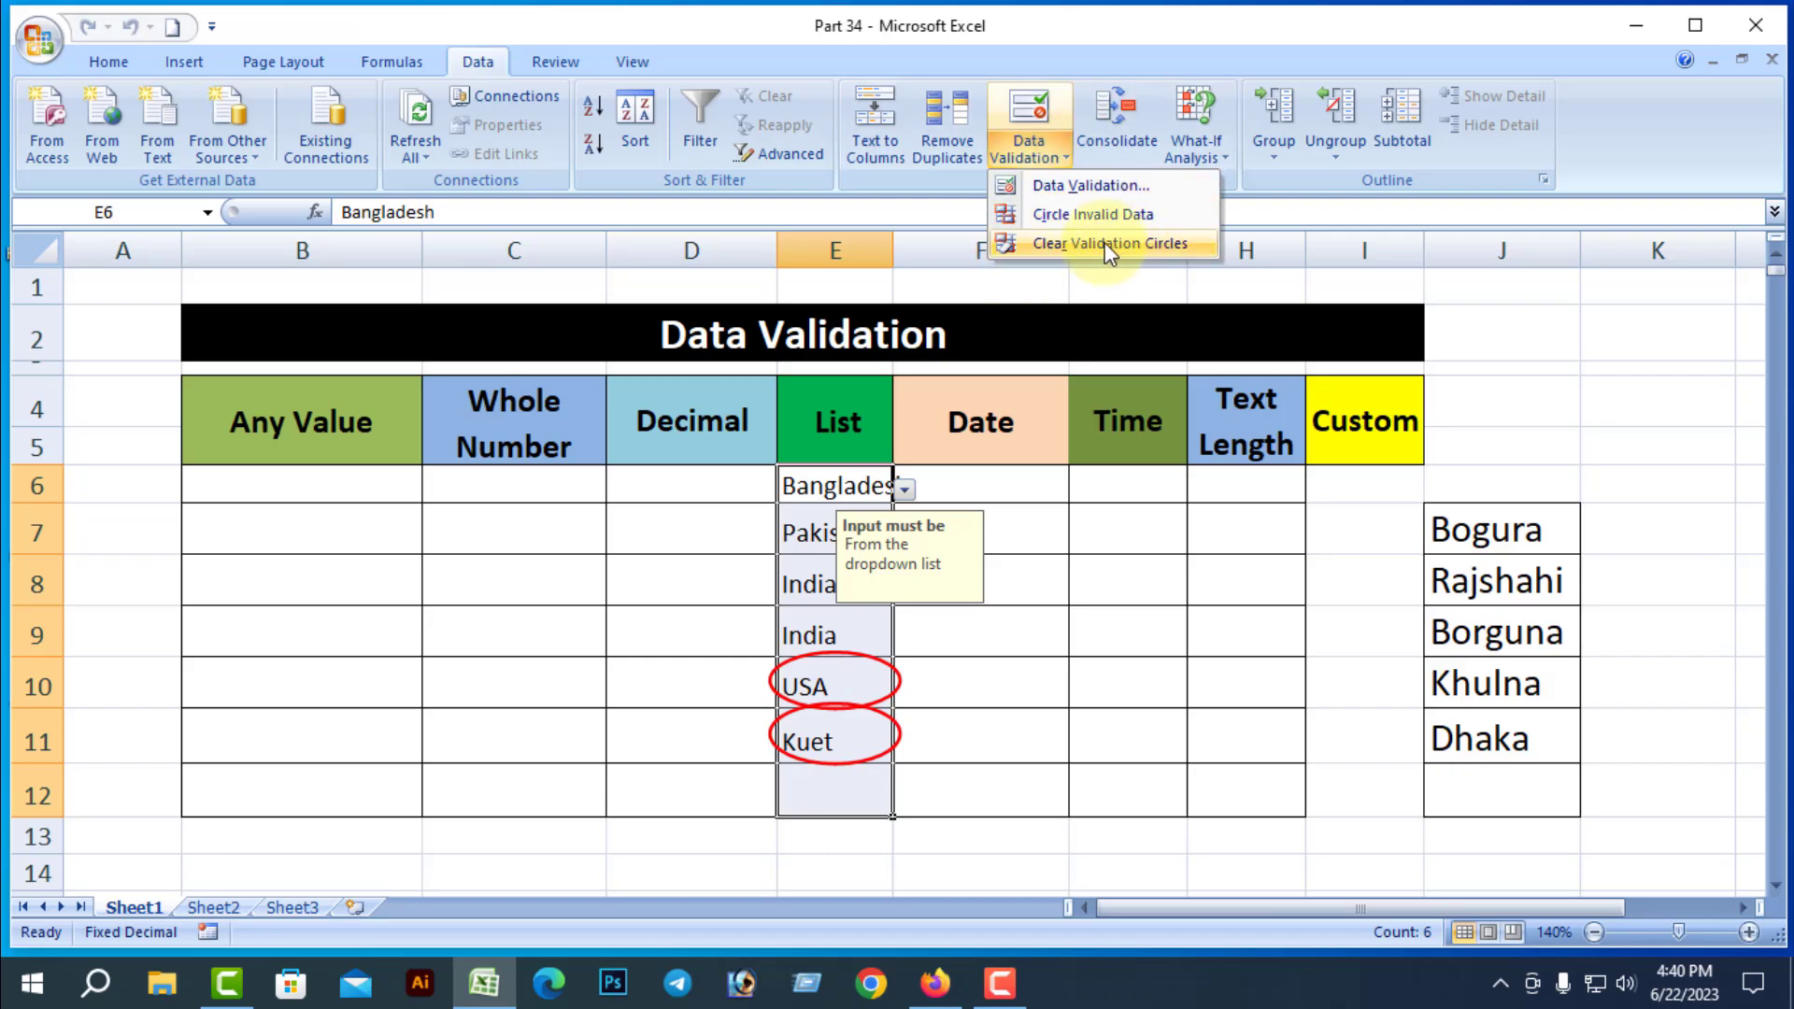
pyautogui.click(1077, 243)
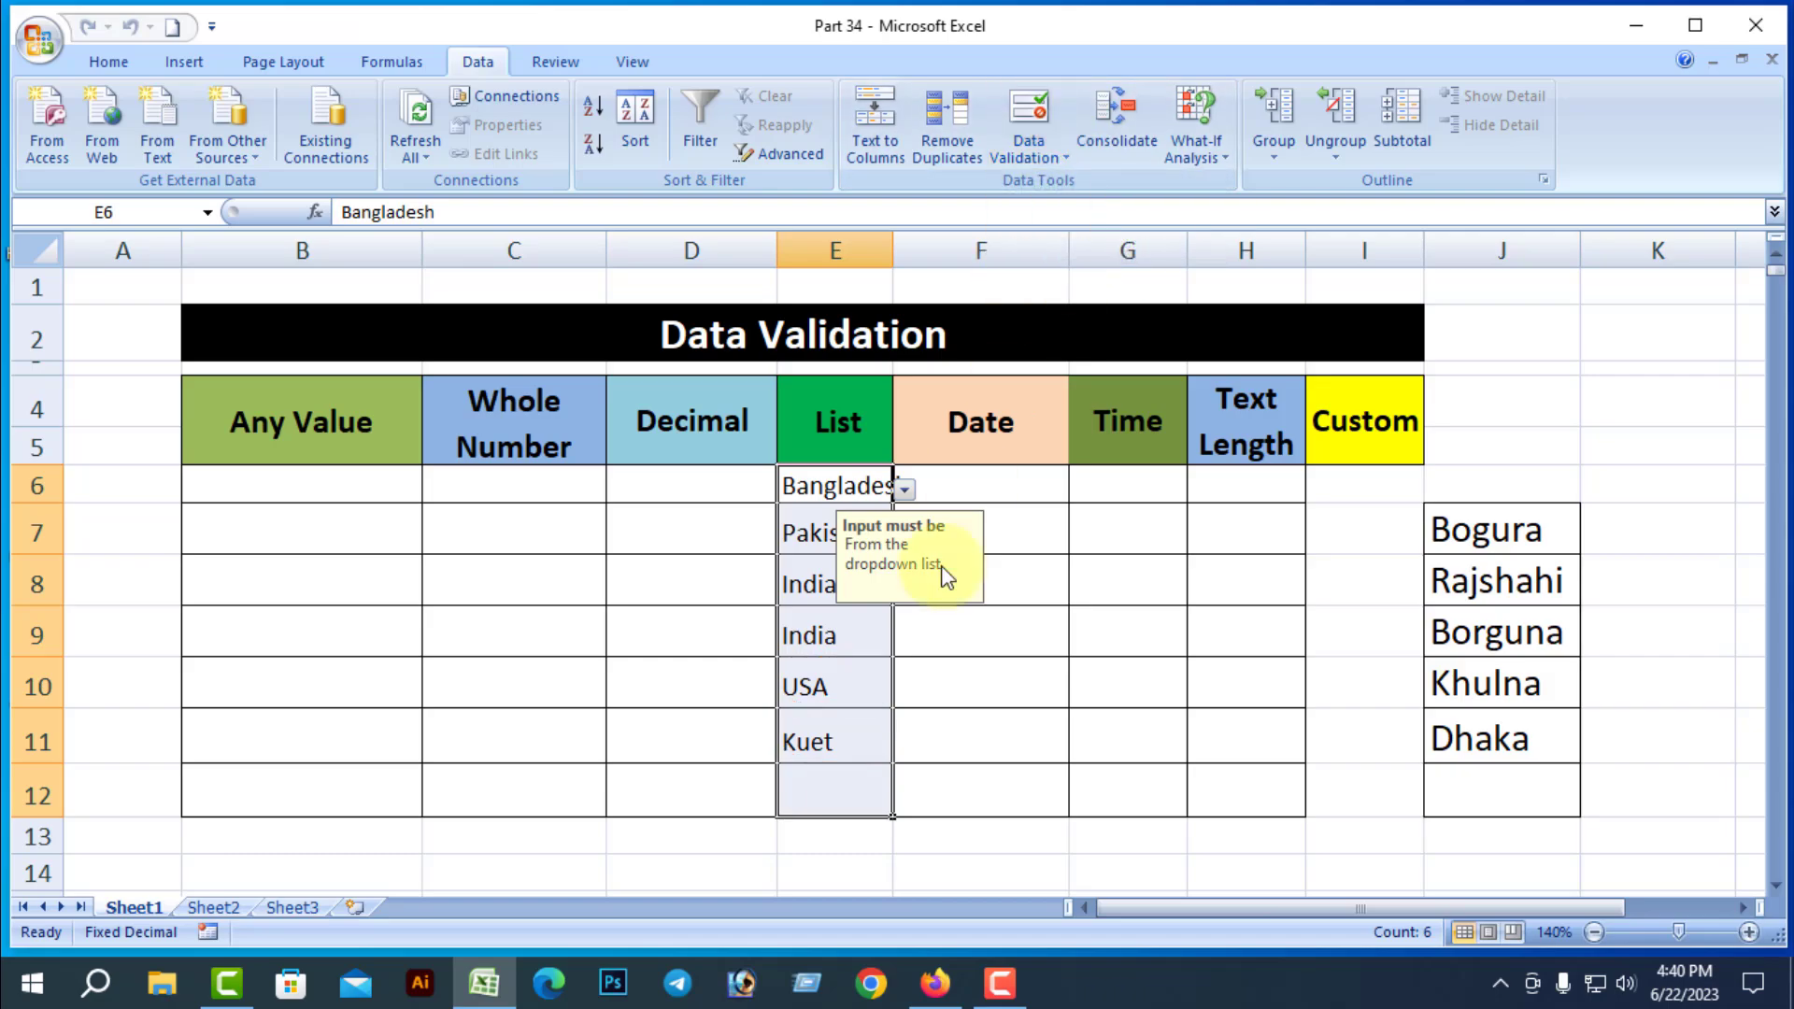
pyautogui.click(1035, 724)
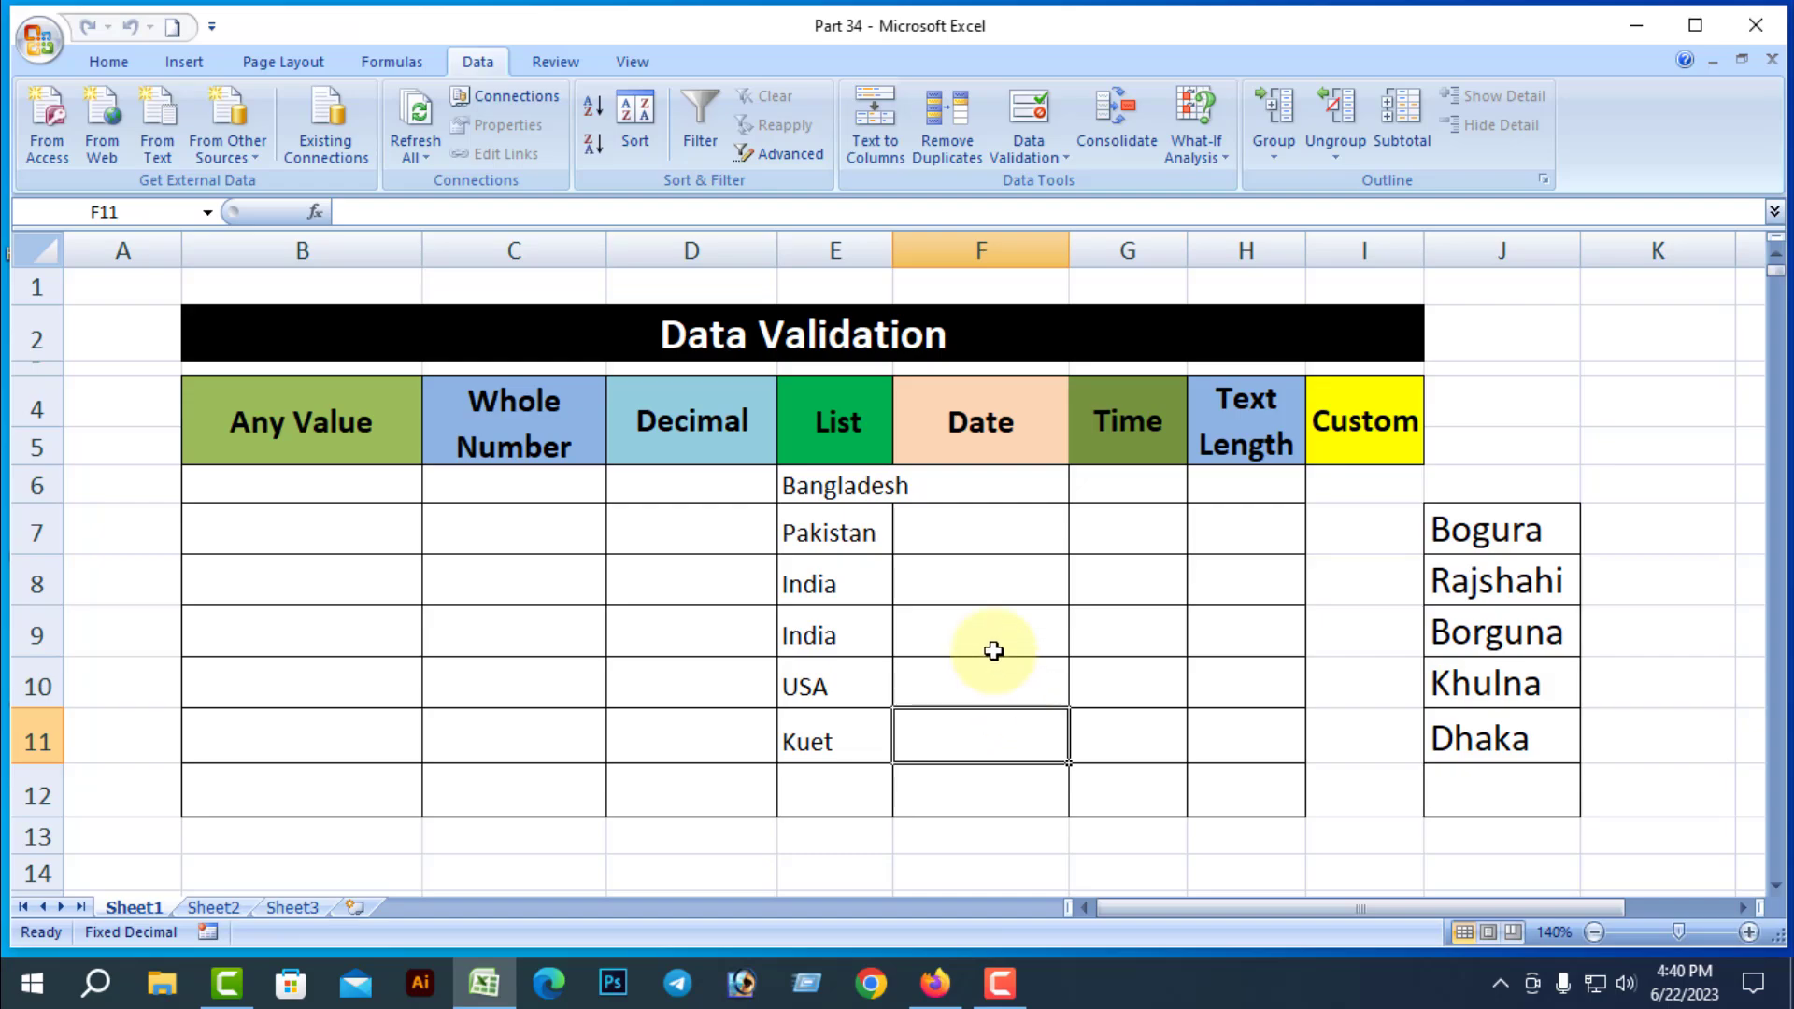
# Change the validation error alert style for cells E6:E12 to Information and apply it
pyautogui.moveTo(829, 484); pyautogui.dragTo(833, 781)
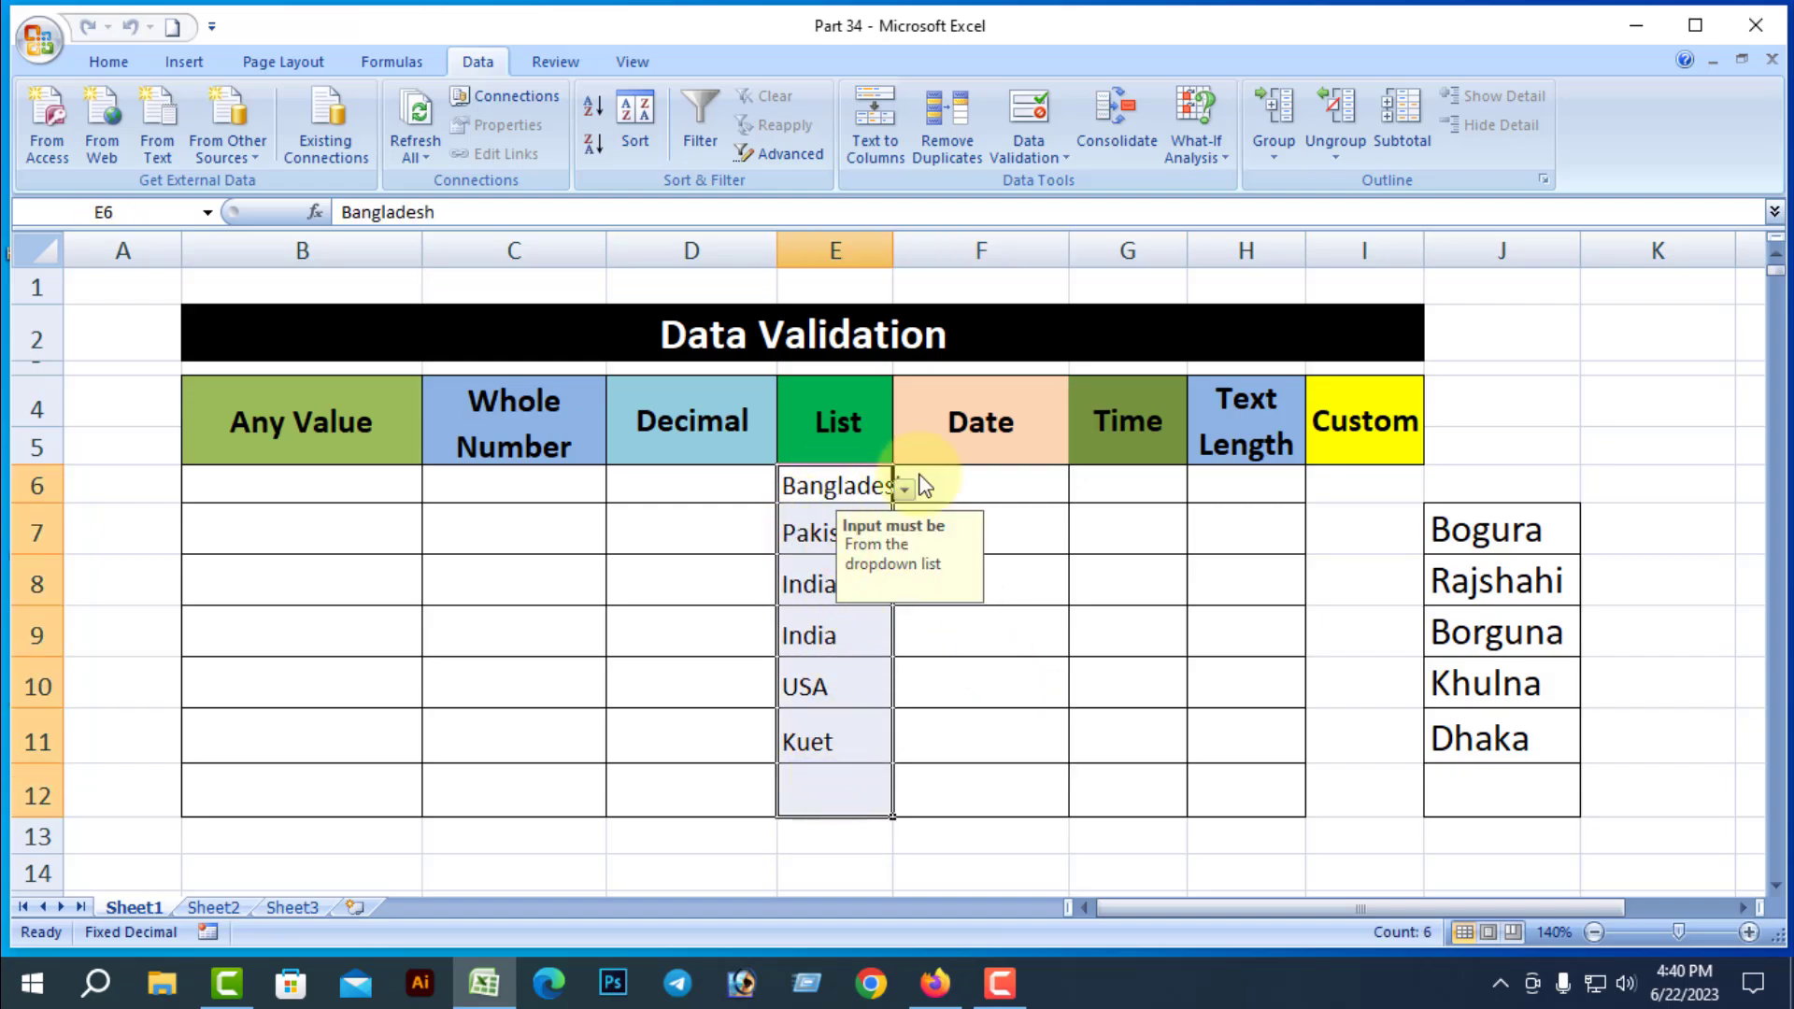
pyautogui.click(1055, 160)
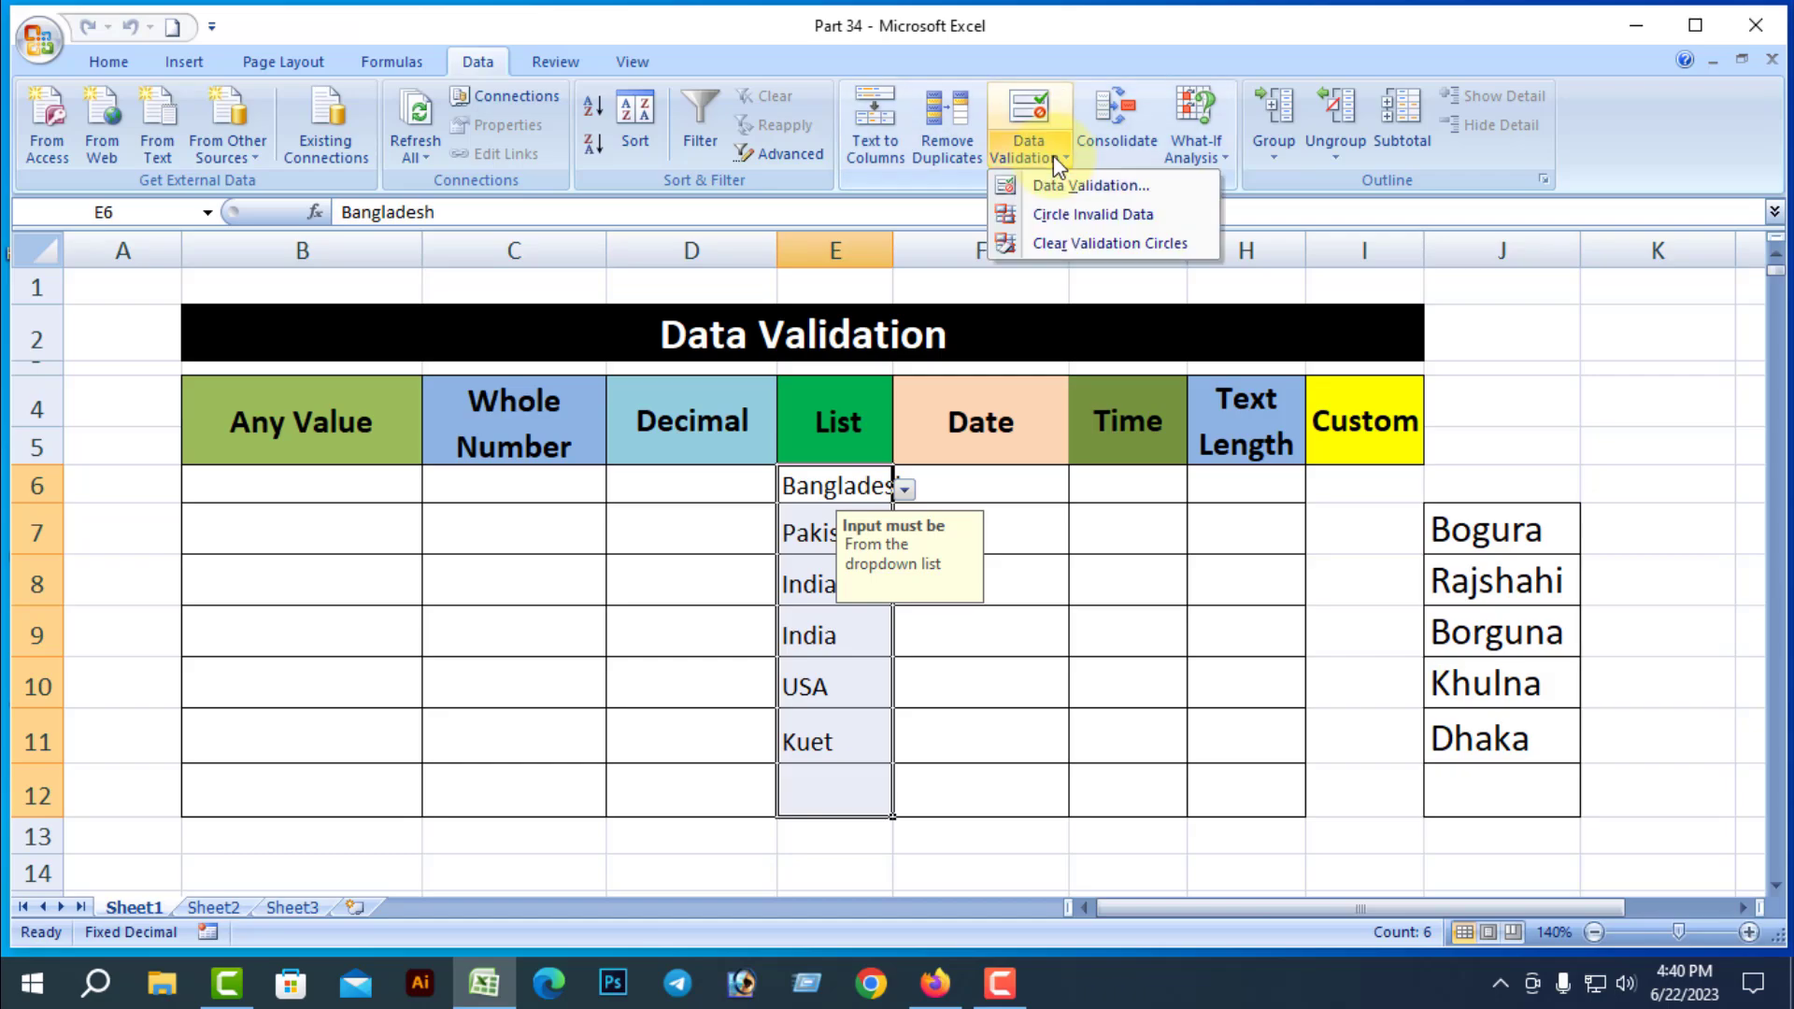
pyautogui.click(1090, 185)
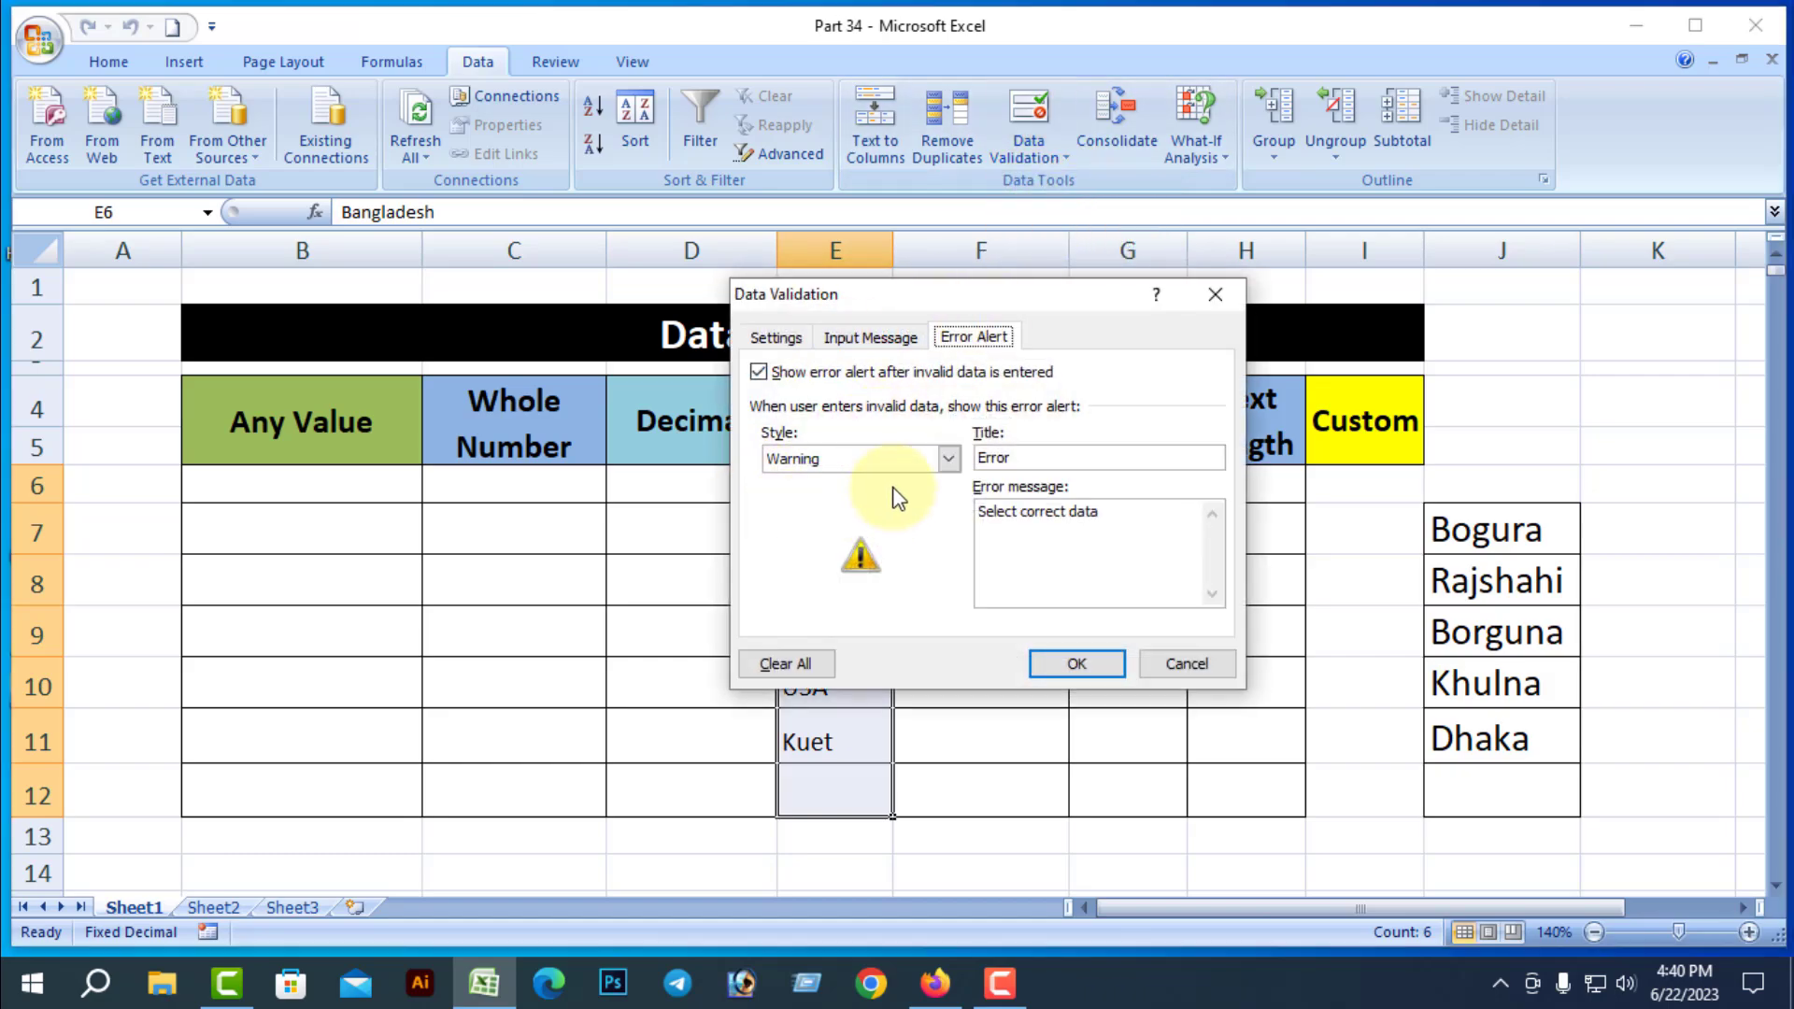
pyautogui.click(949, 459)
pyautogui.click(827, 515)
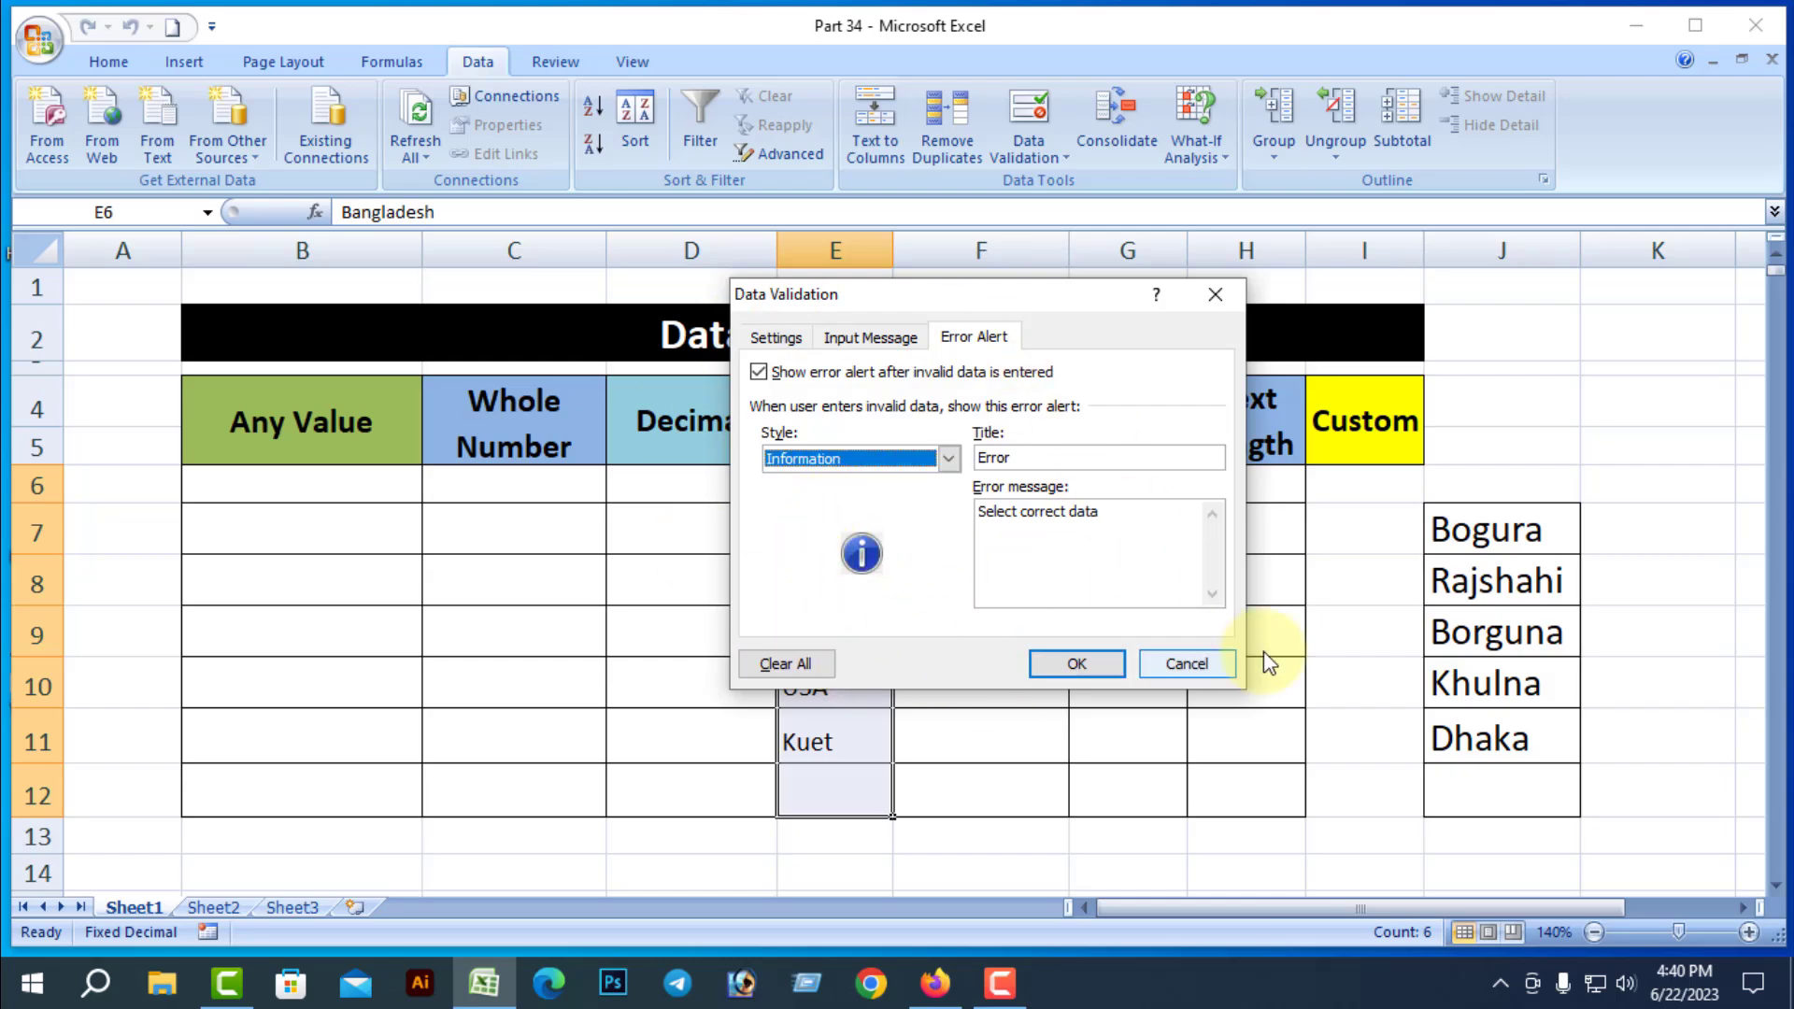
pyautogui.click(1070, 665)
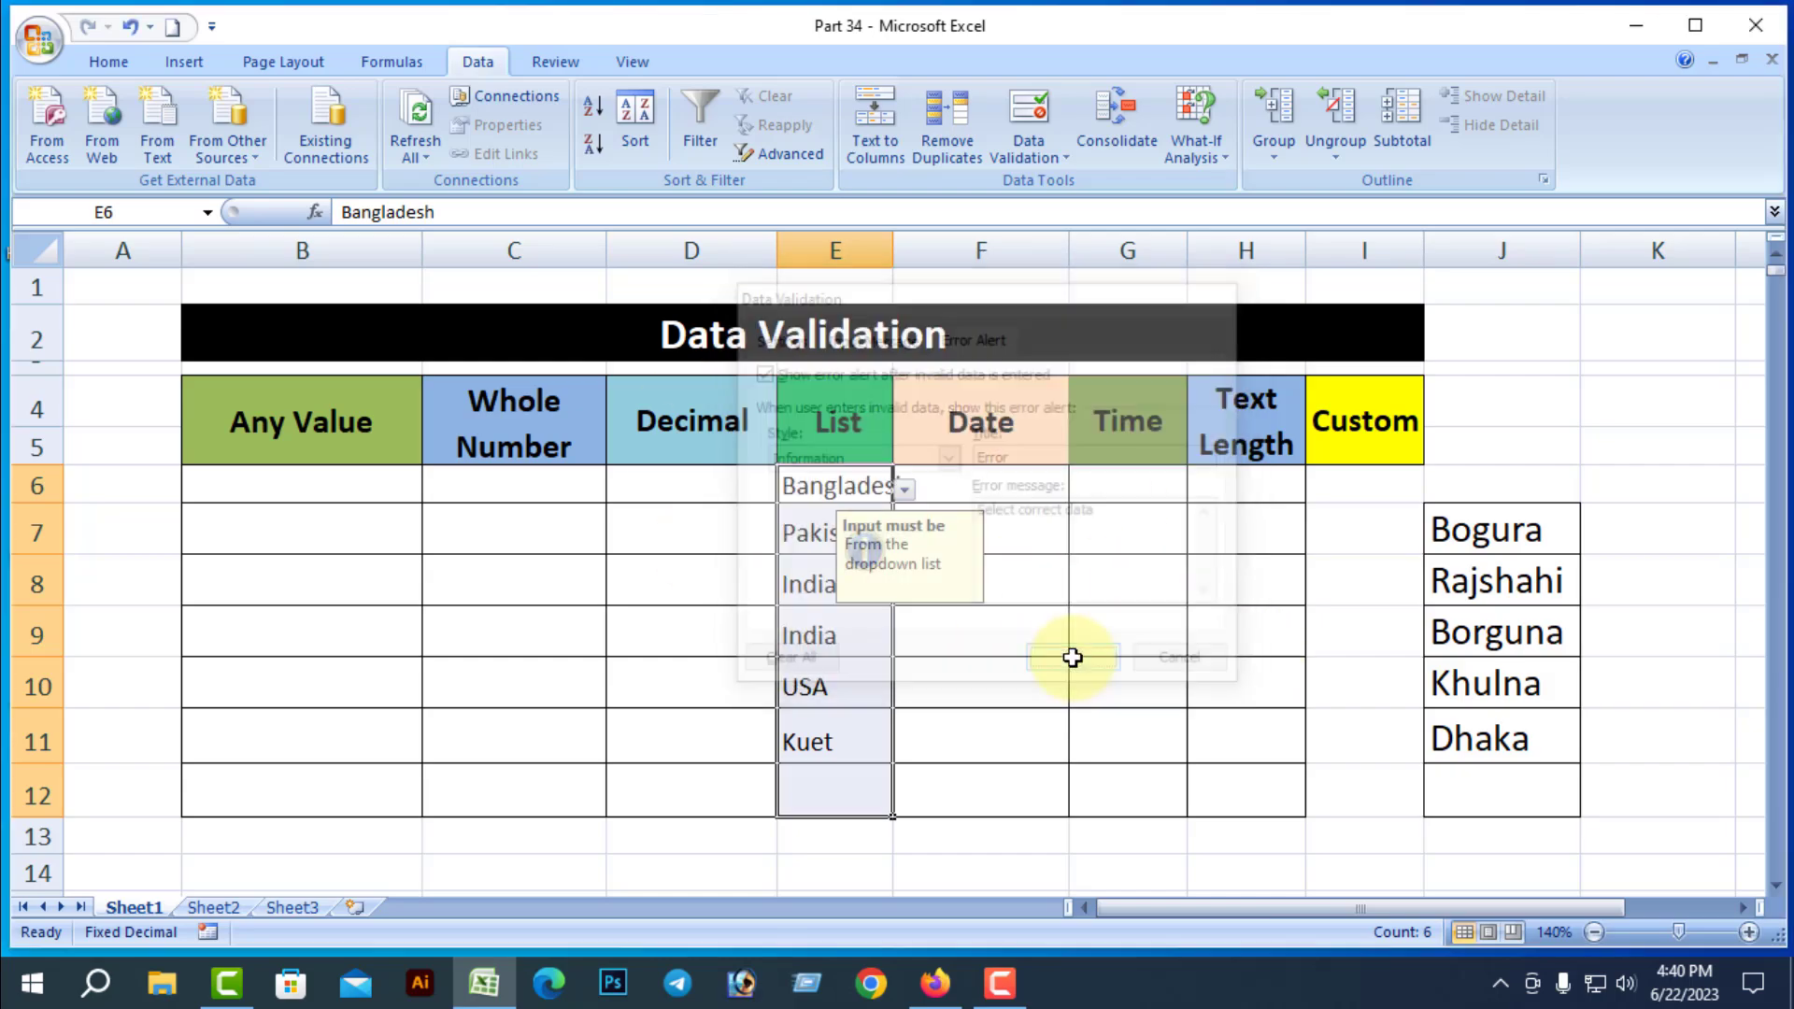
# Enter the unlisted value "UK" in cell E12 and accept it through the information alert
pyautogui.click(831, 789)
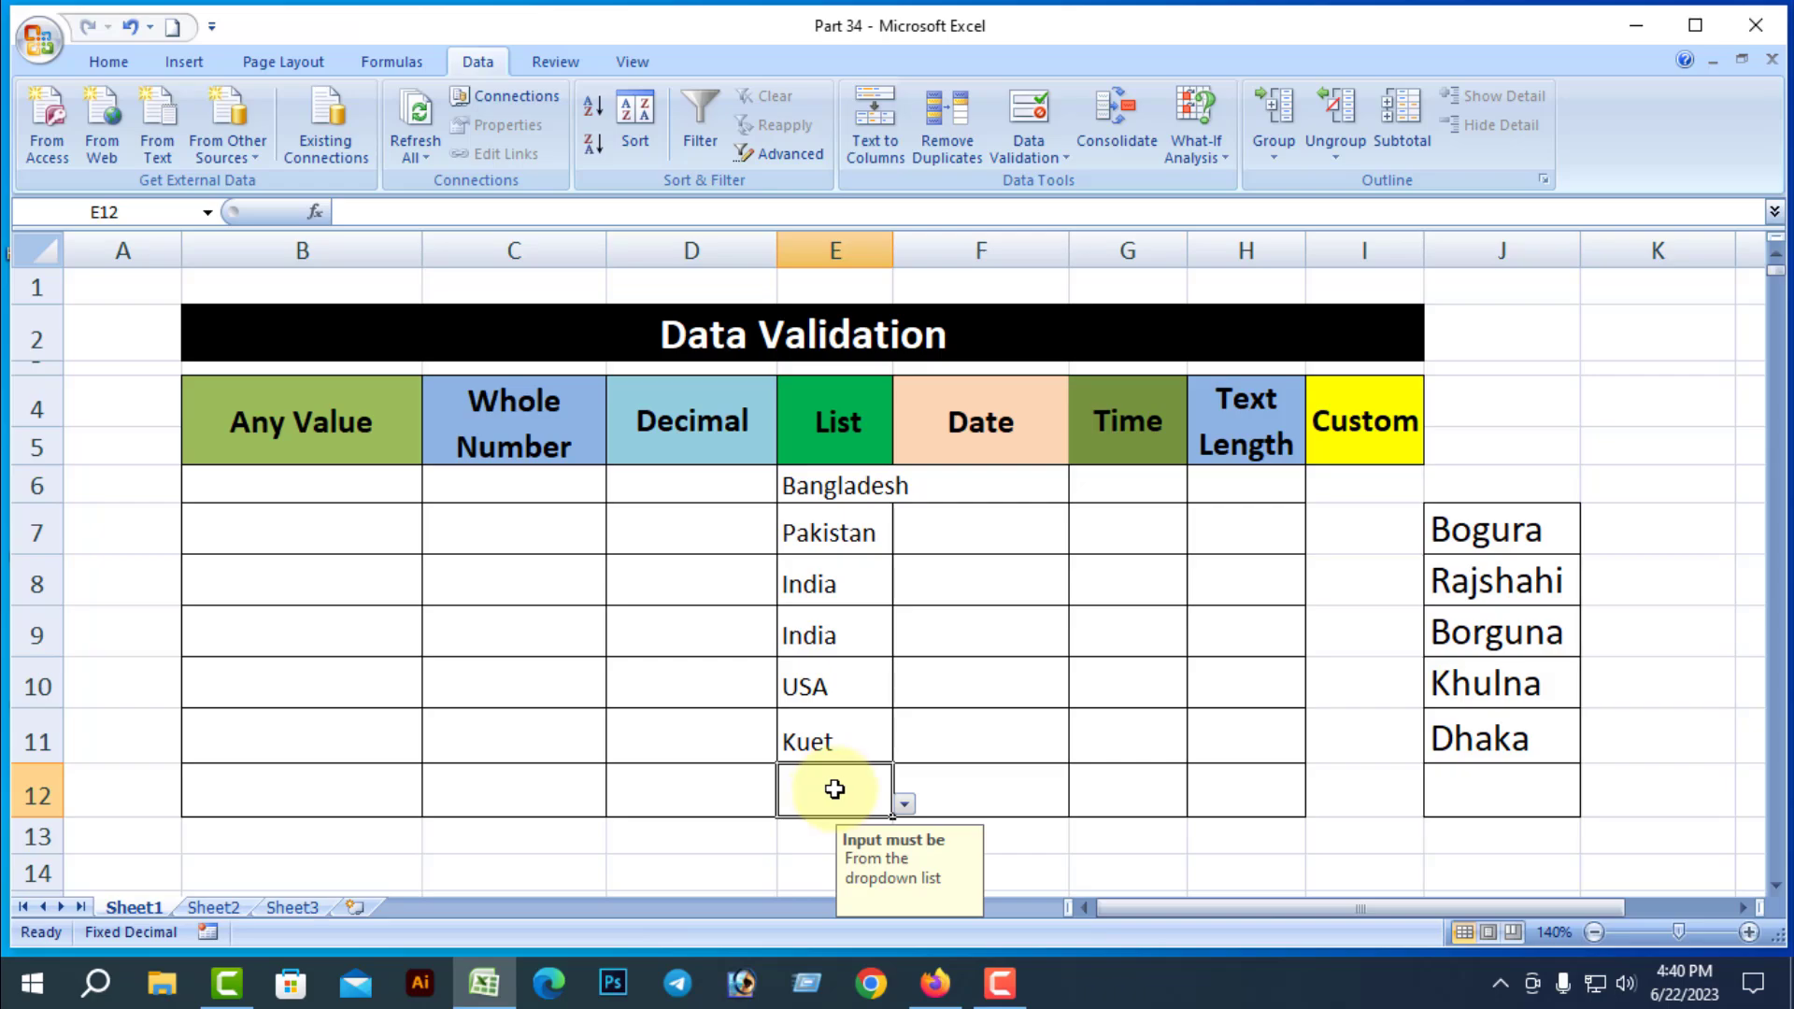
pyautogui.write('U')
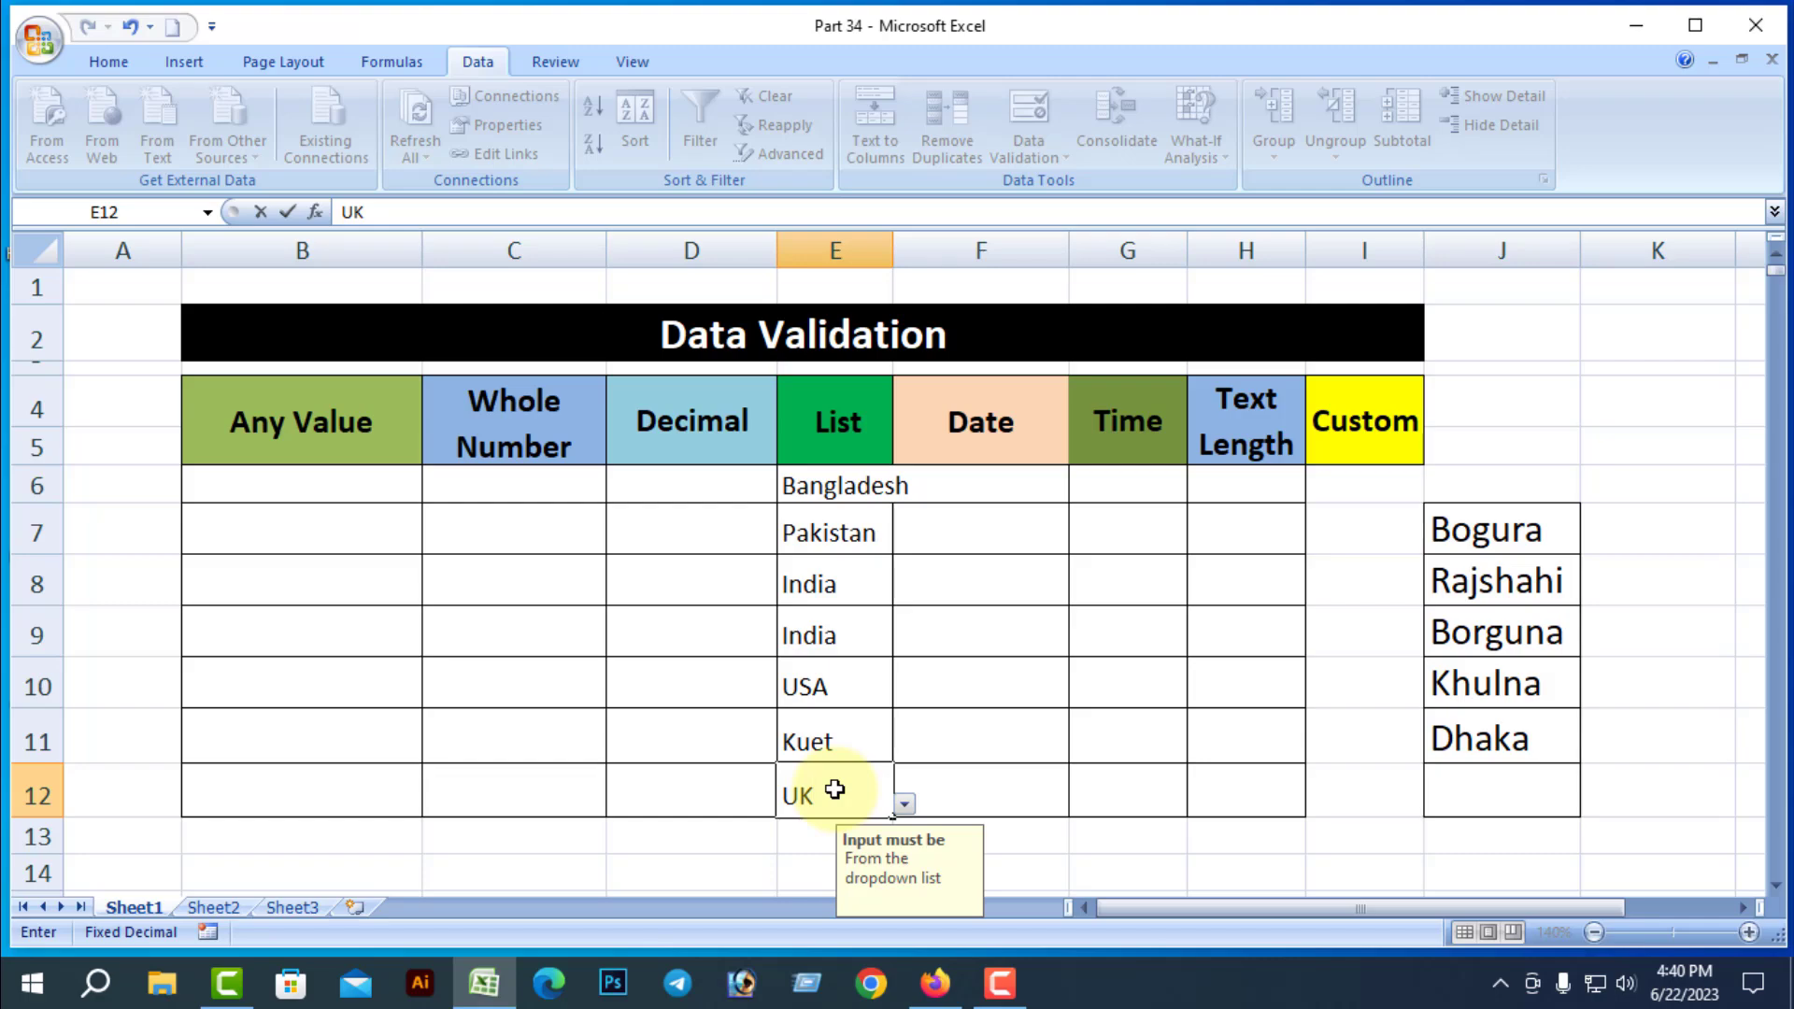
pyautogui.write('K')
pyautogui.press('Return')
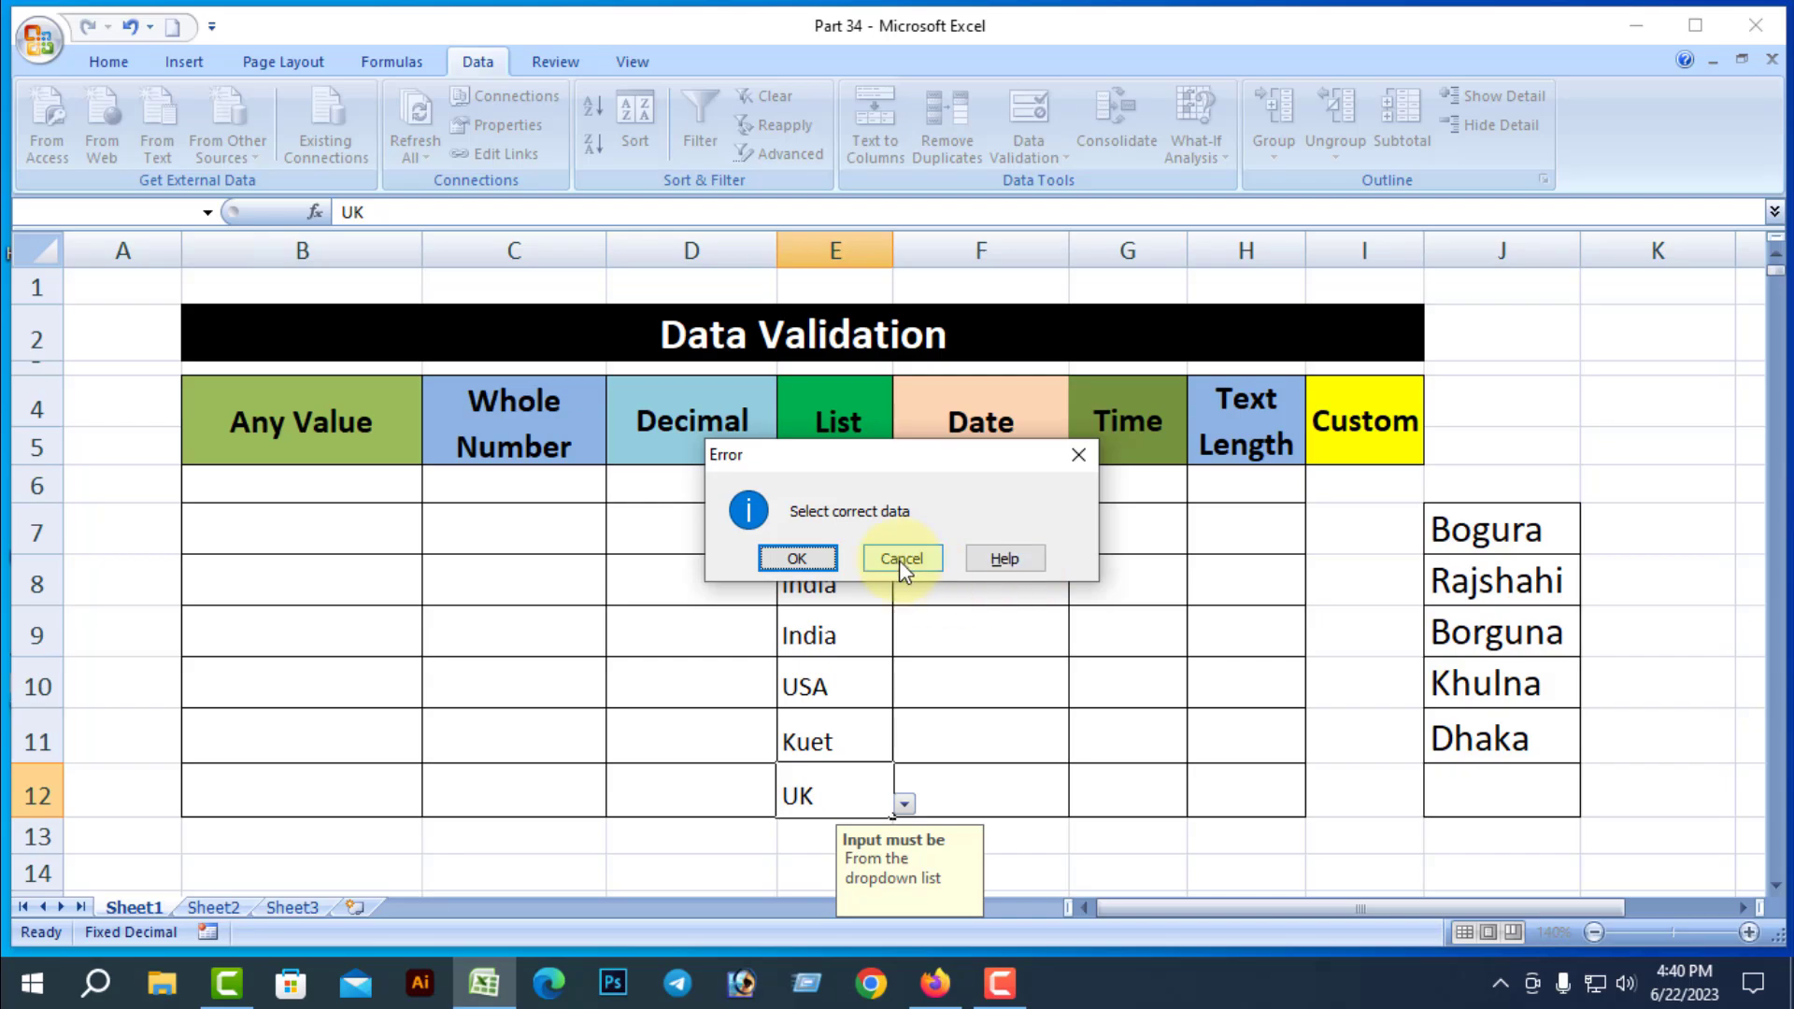
pyautogui.click(797, 558)
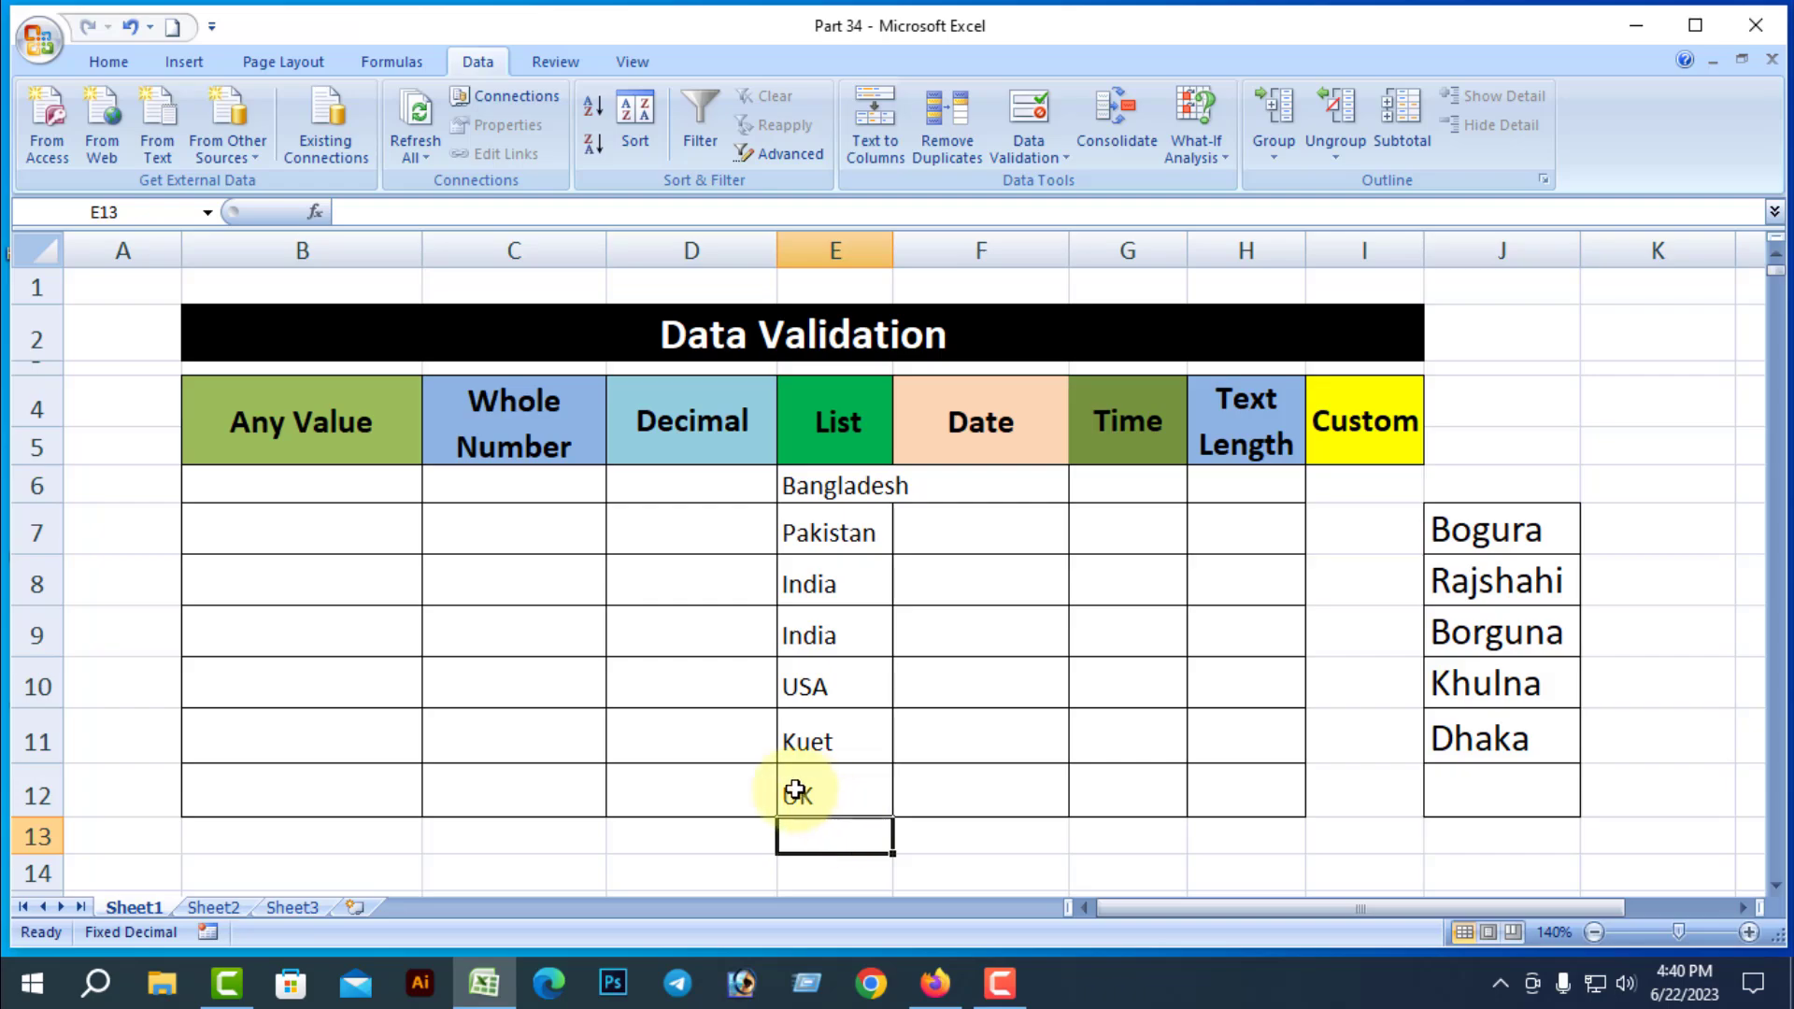
pyautogui.click(1000, 794)
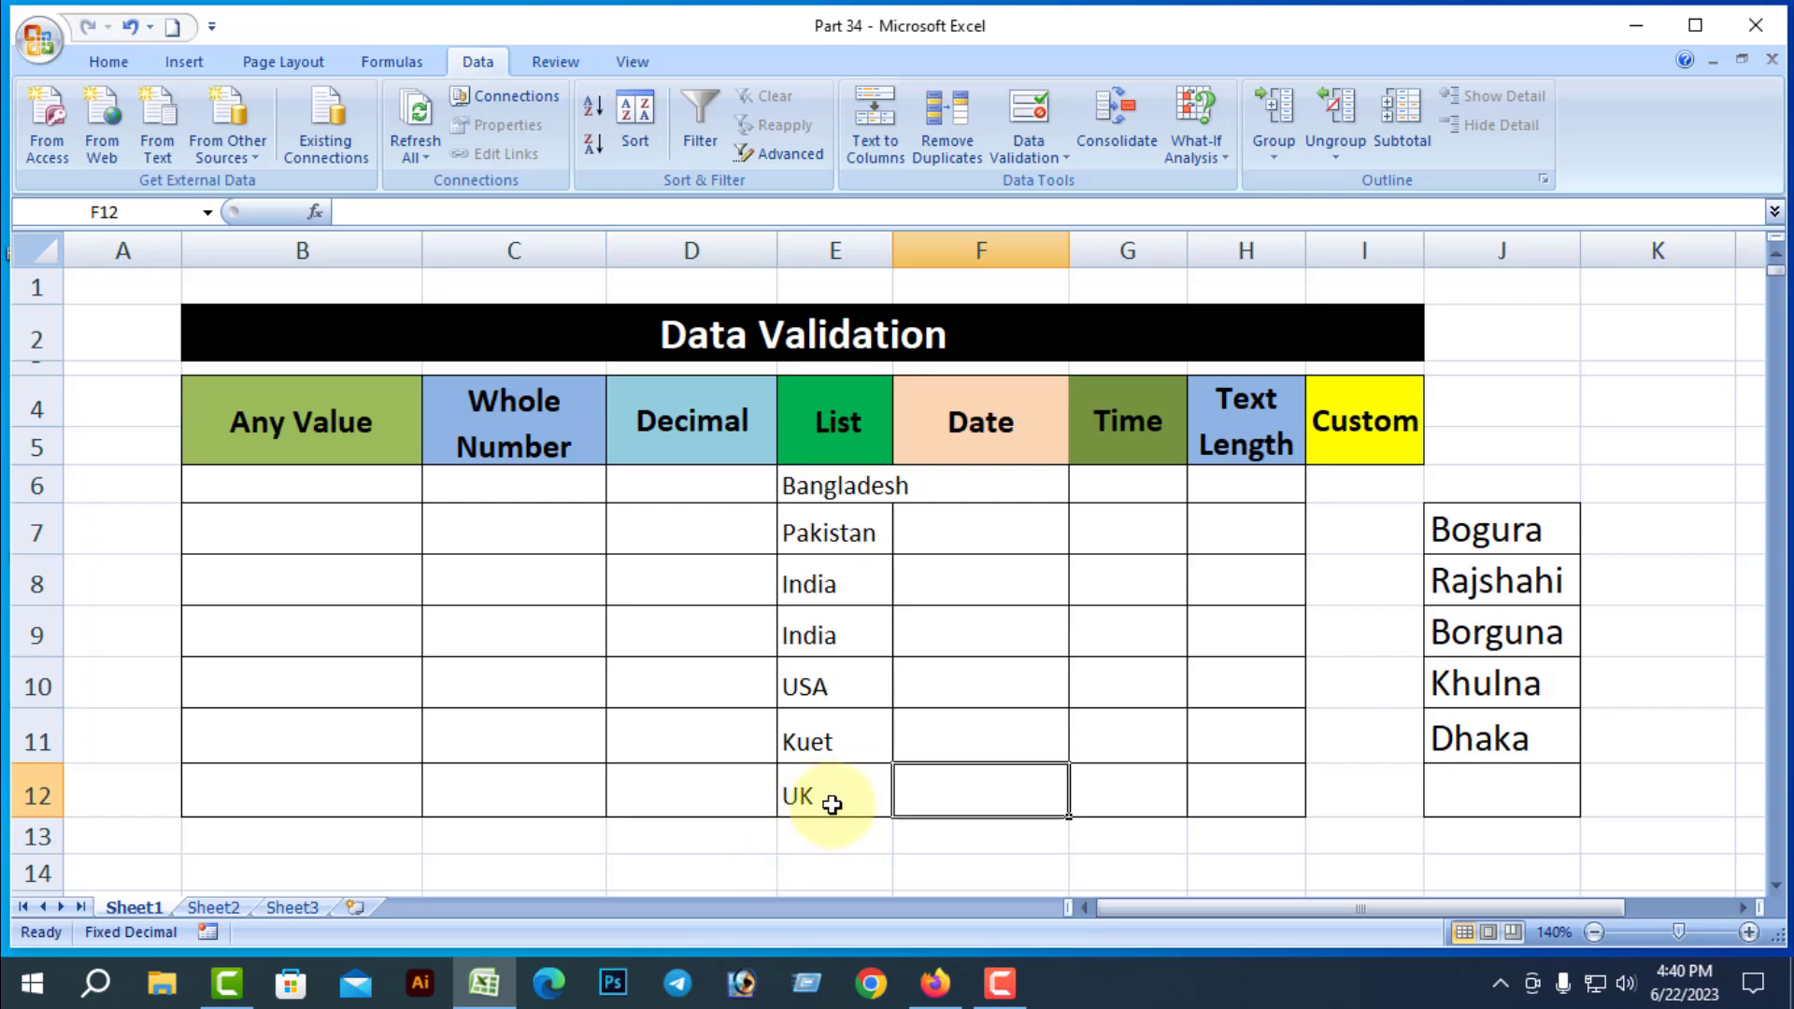
# Clear all data validation settings from cells E6:E12 and apply the change
pyautogui.moveTo(831, 804); pyautogui.dragTo(791, 483)
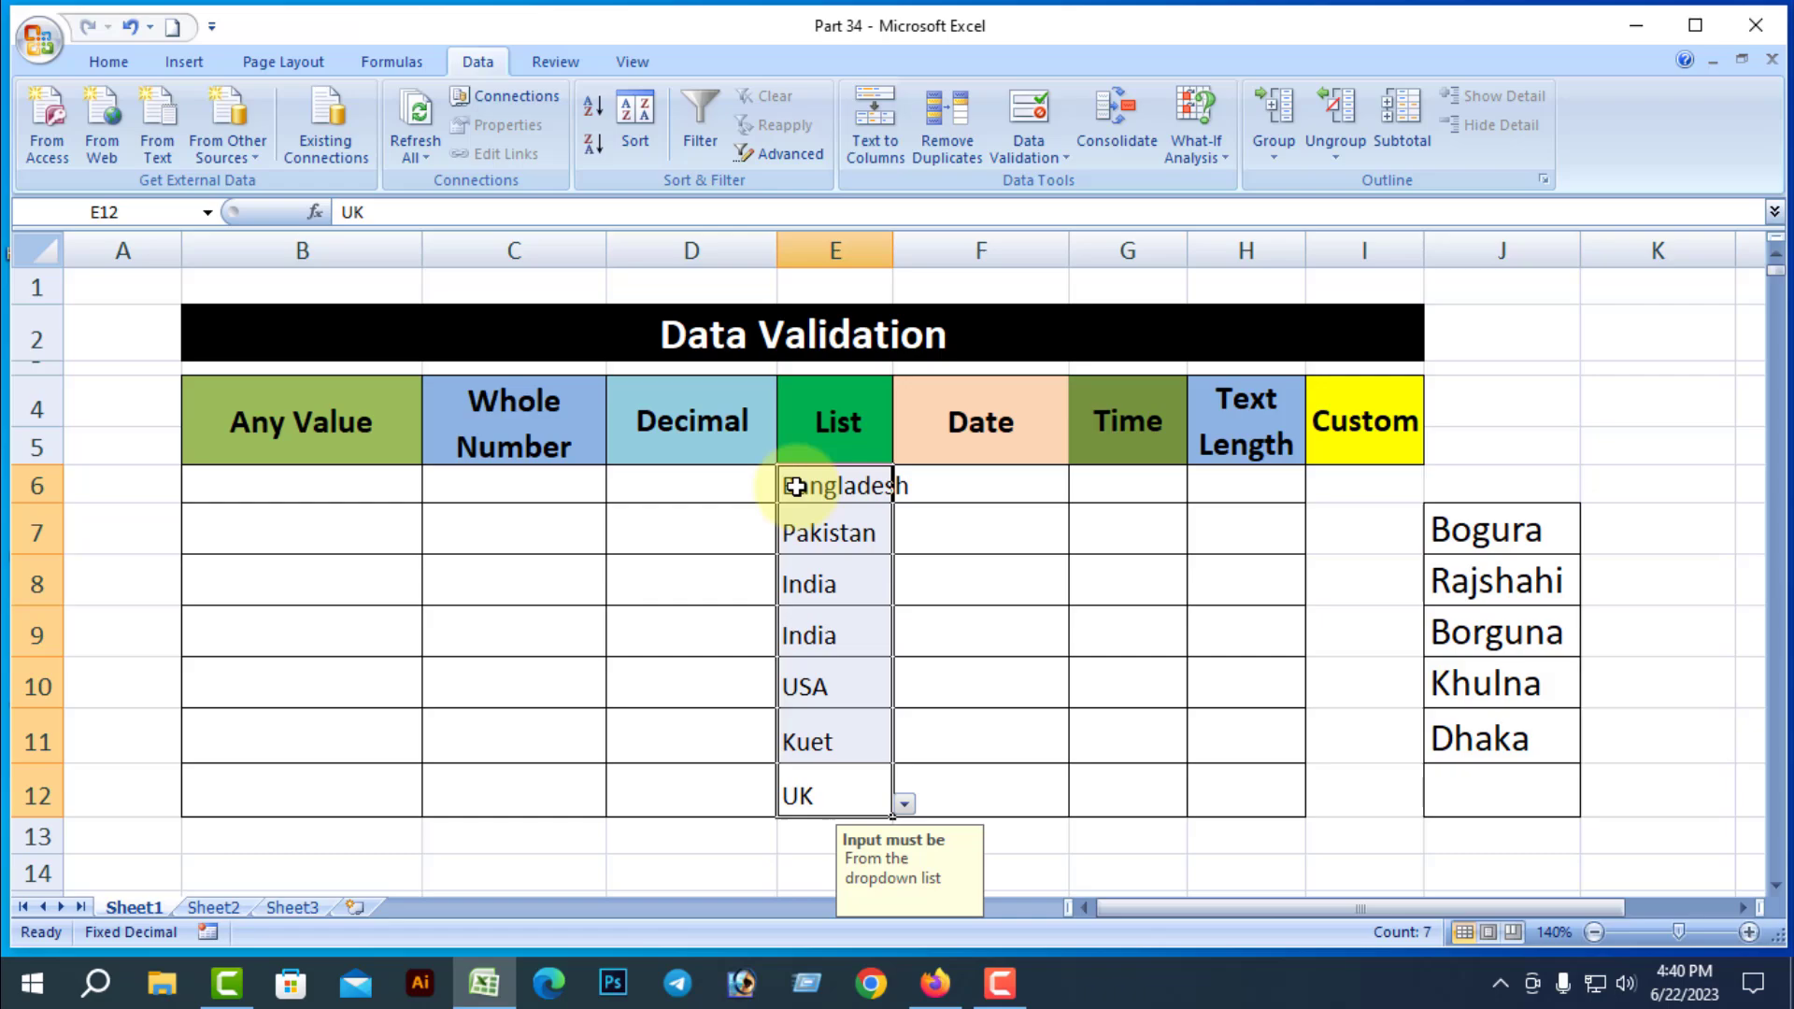
pyautogui.click(1067, 150)
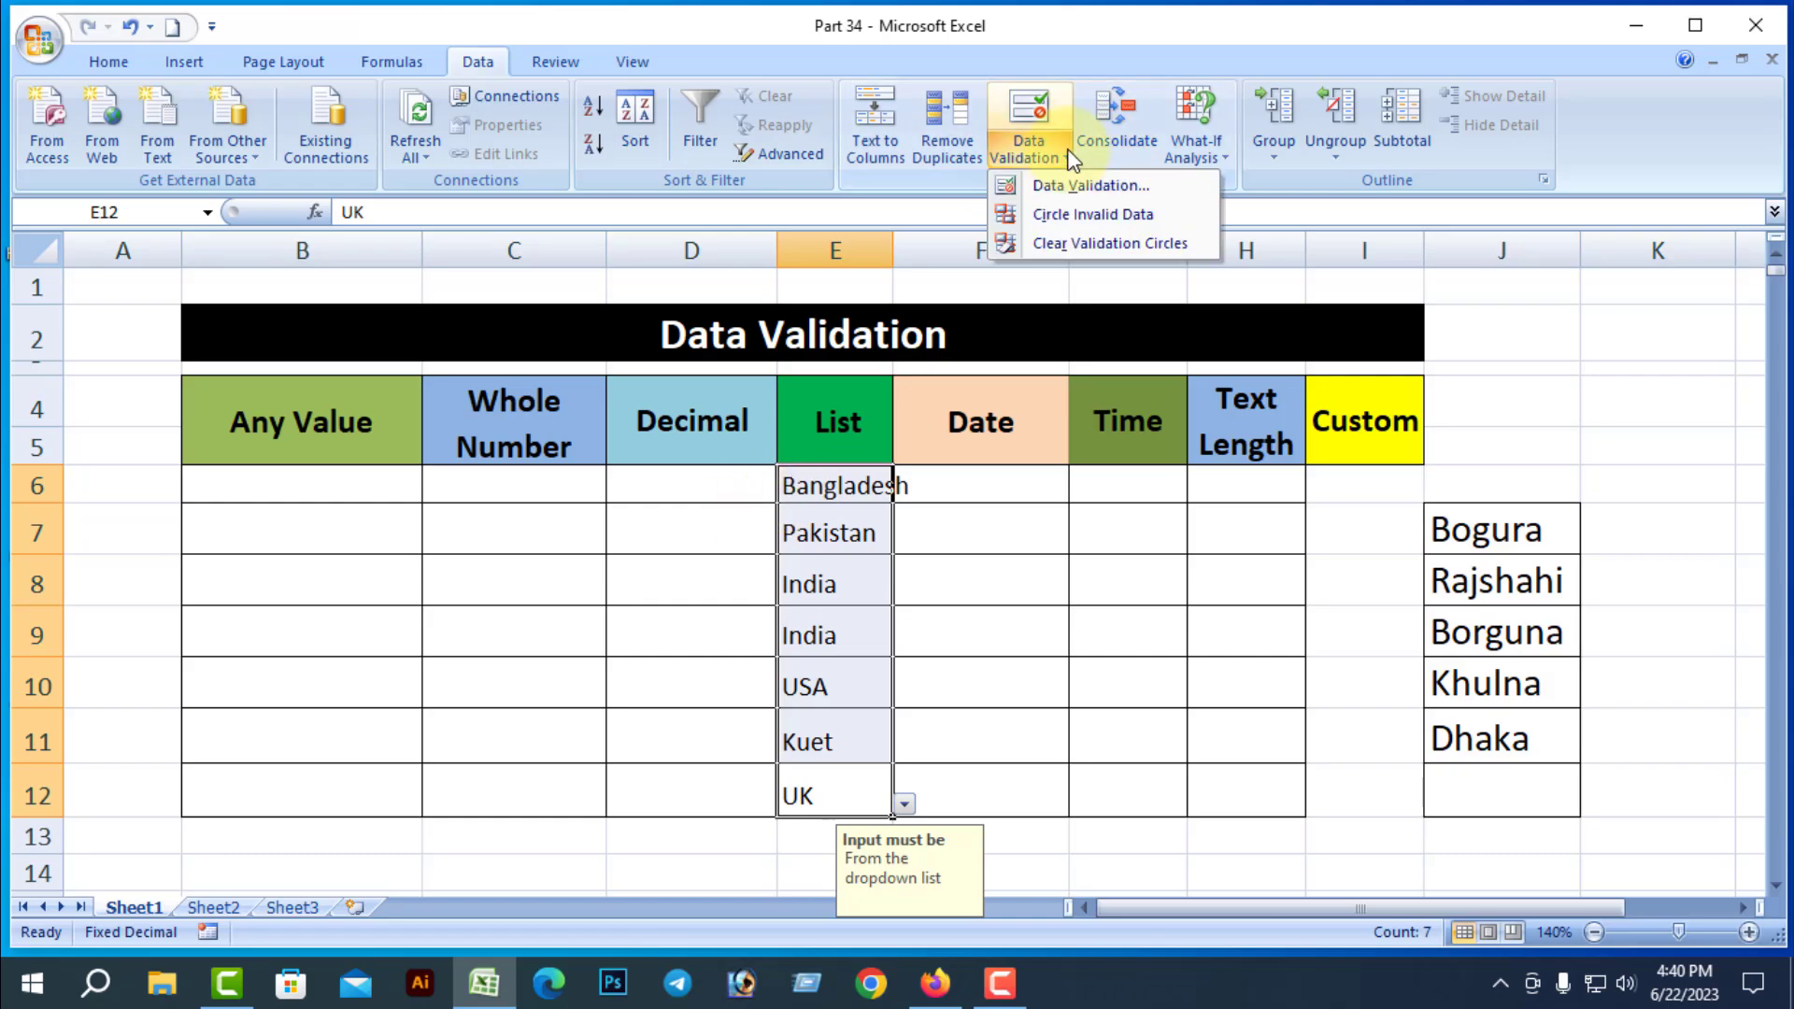
pyautogui.click(1098, 187)
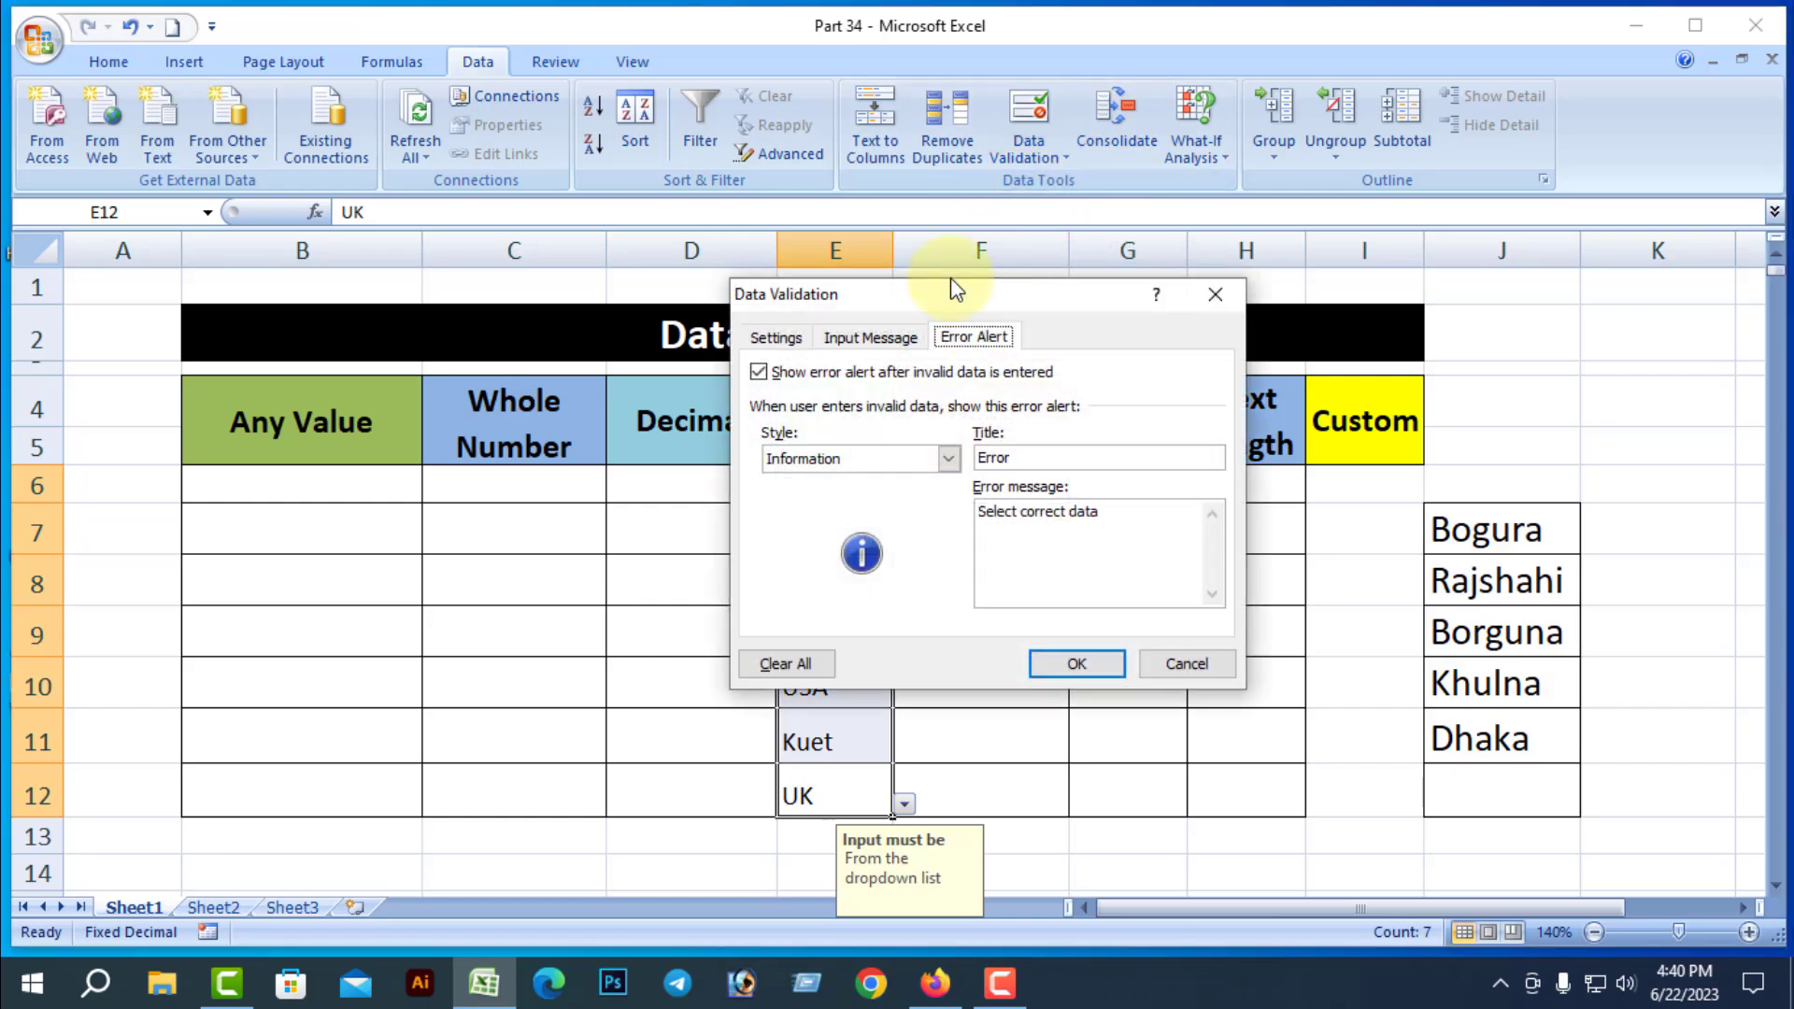
pyautogui.click(789, 664)
pyautogui.click(1079, 663)
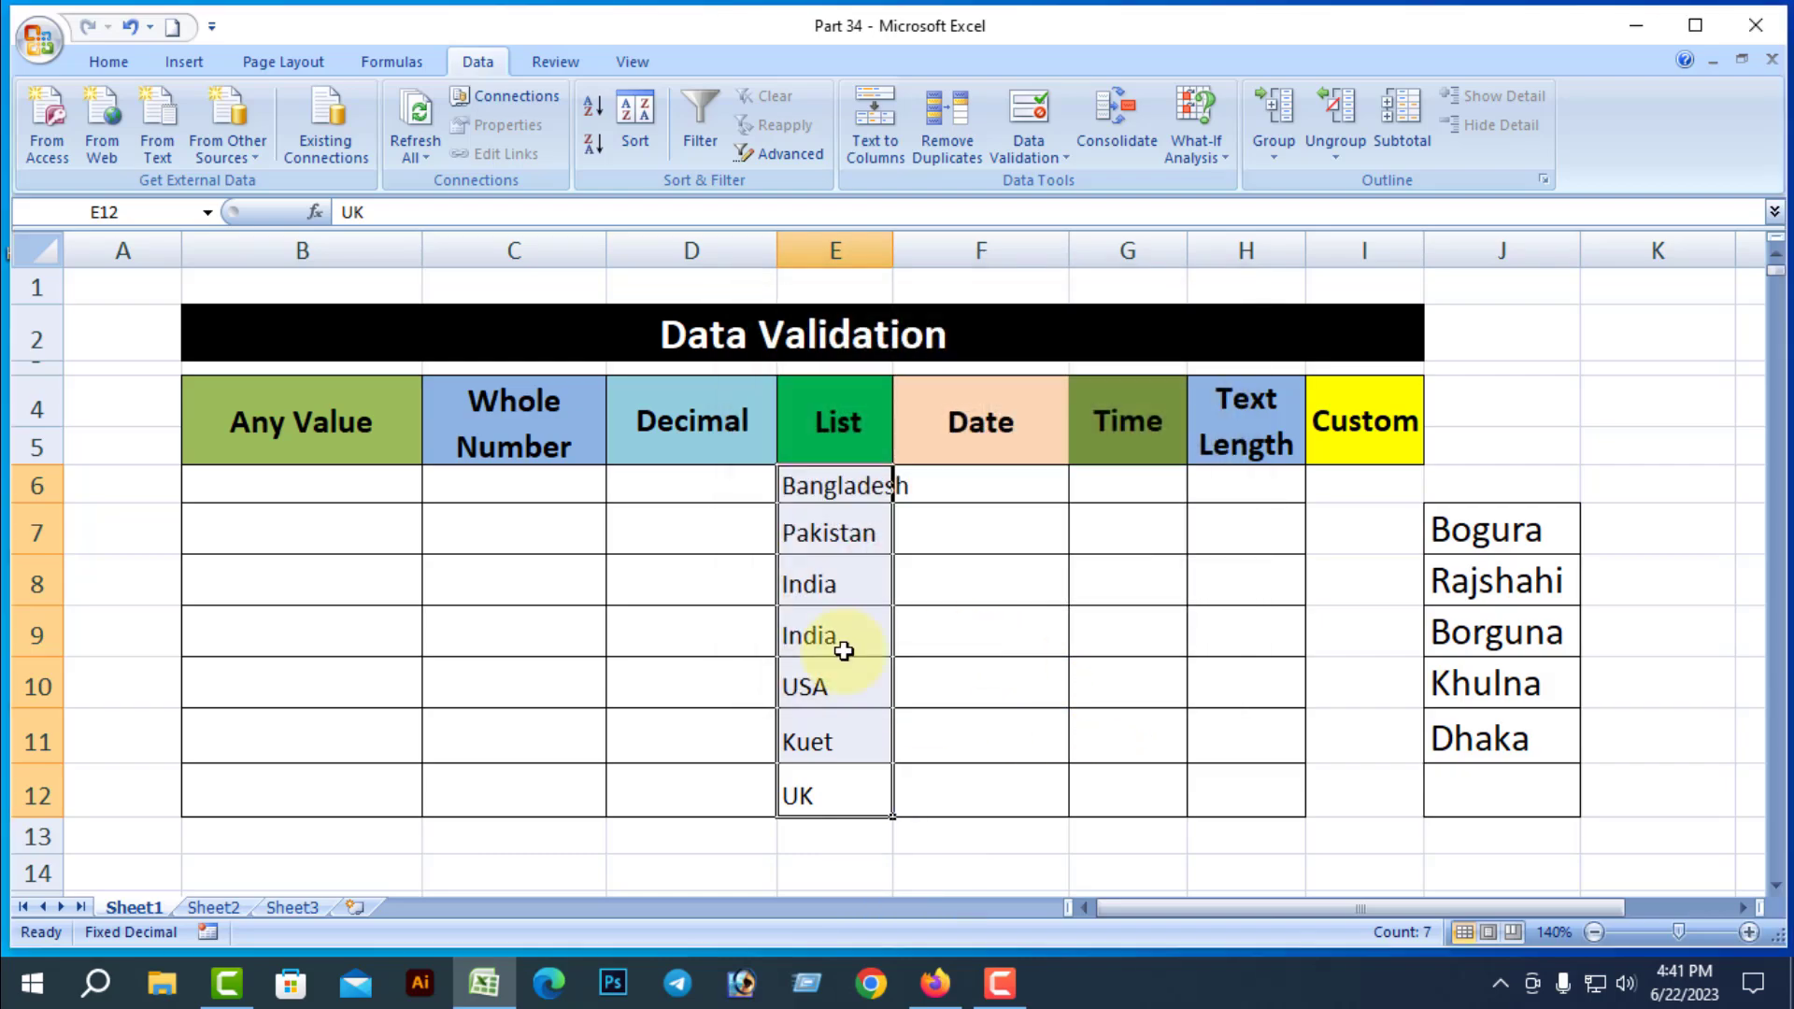
# Delete all entries in the List column cells E6:E12
pyautogui.click(1089, 737)
pyautogui.moveTo(821, 797); pyautogui.dragTo(860, 487)
pyautogui.press('Delete')
pyautogui.click(1099, 731)
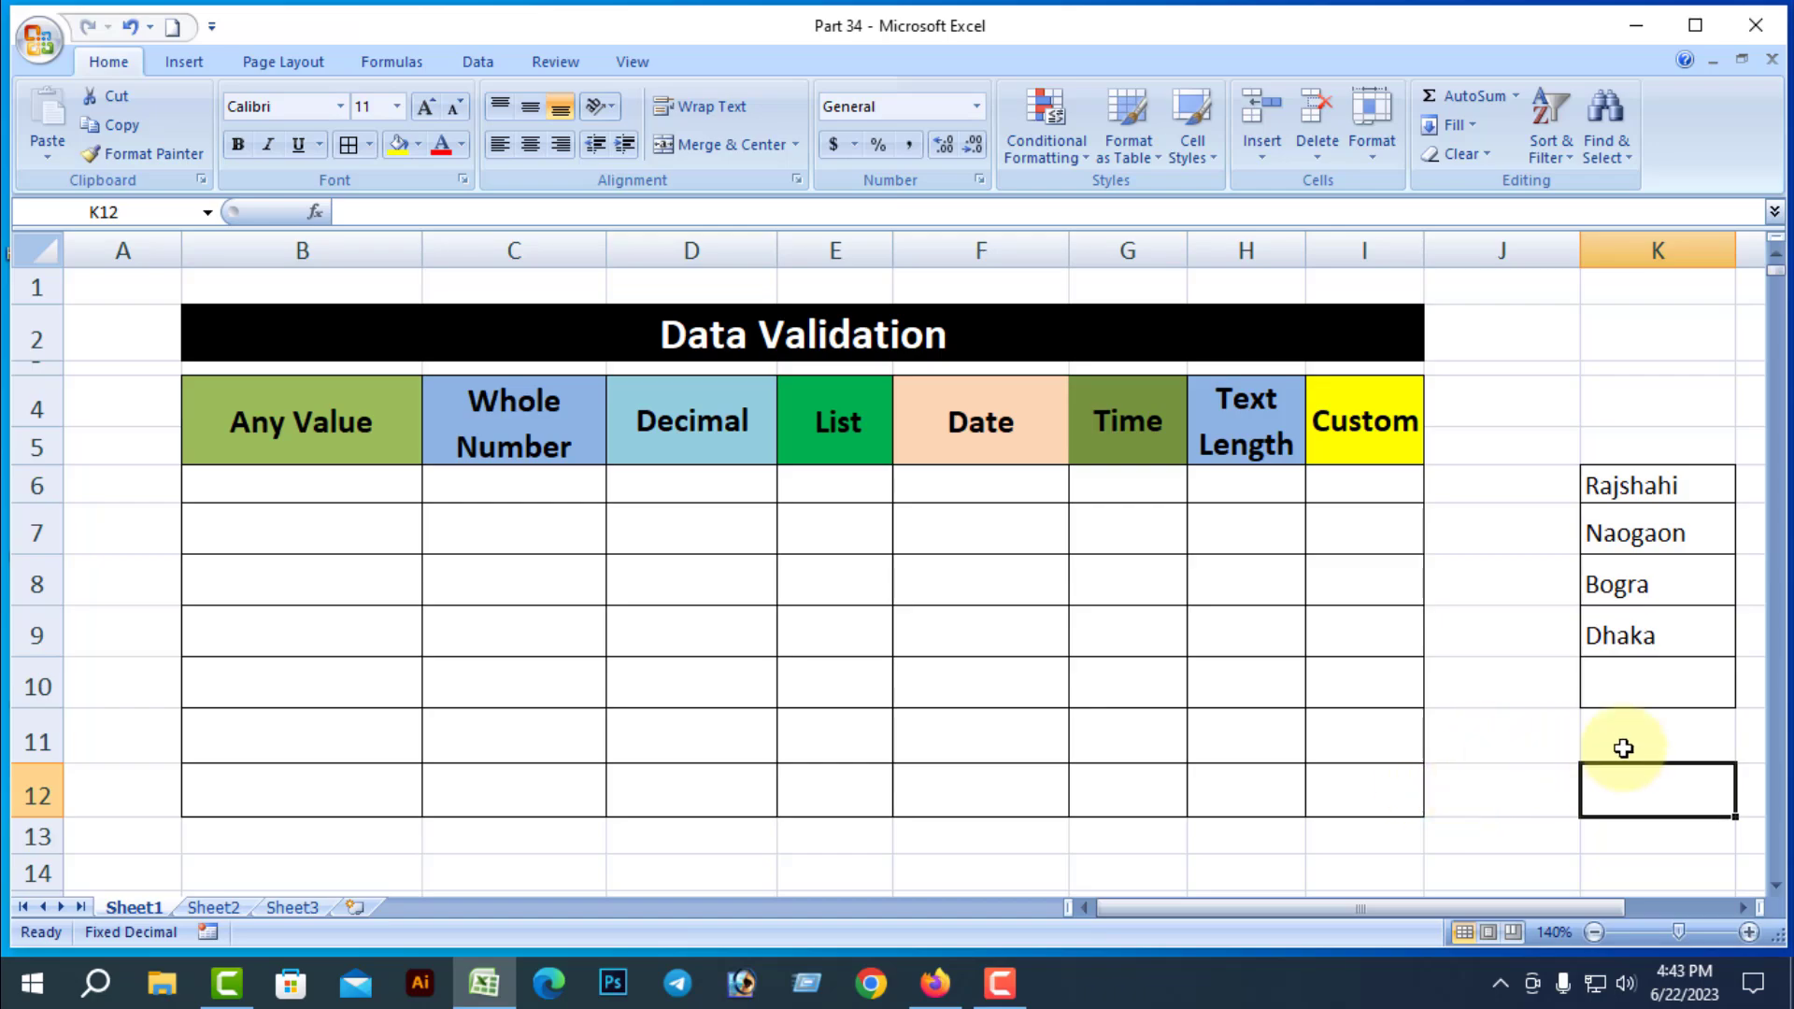
pyautogui.click(1516, 767)
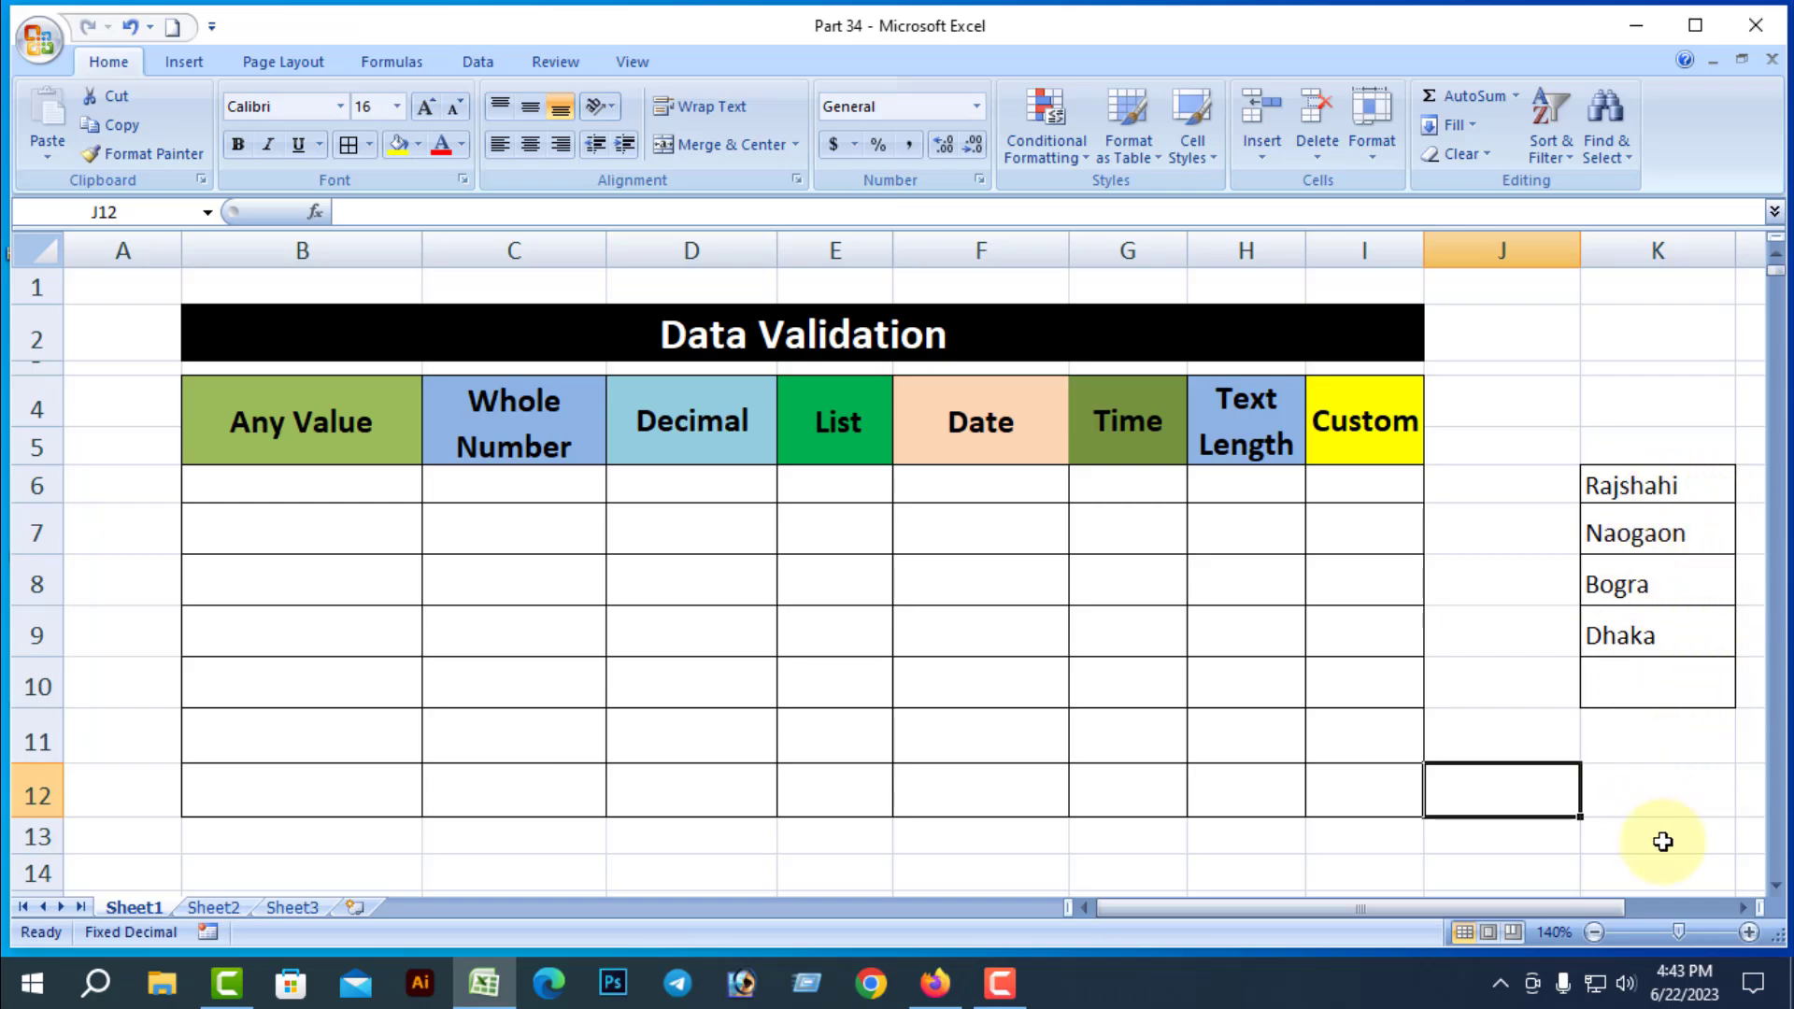
pyautogui.click(1680, 783)
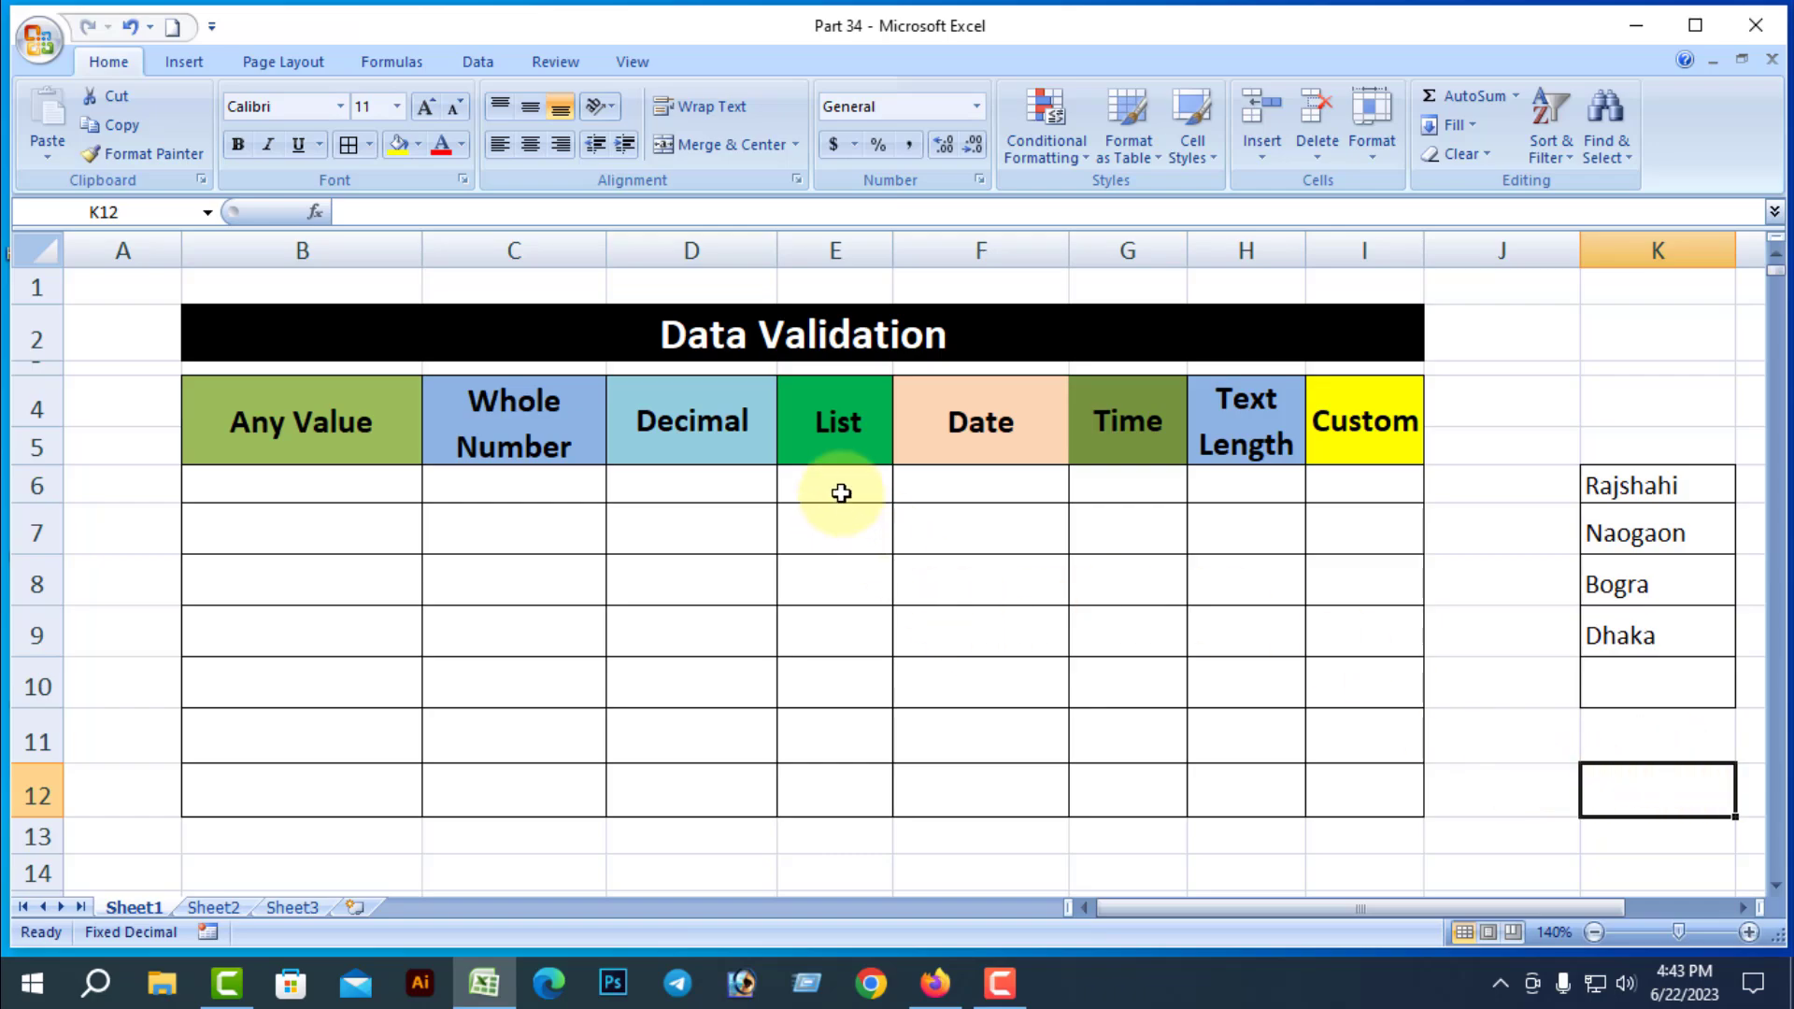
# Open data validation for the List column cells E6:E12 and allow only List entries
pyautogui.moveTo(844, 486); pyautogui.dragTo(824, 783)
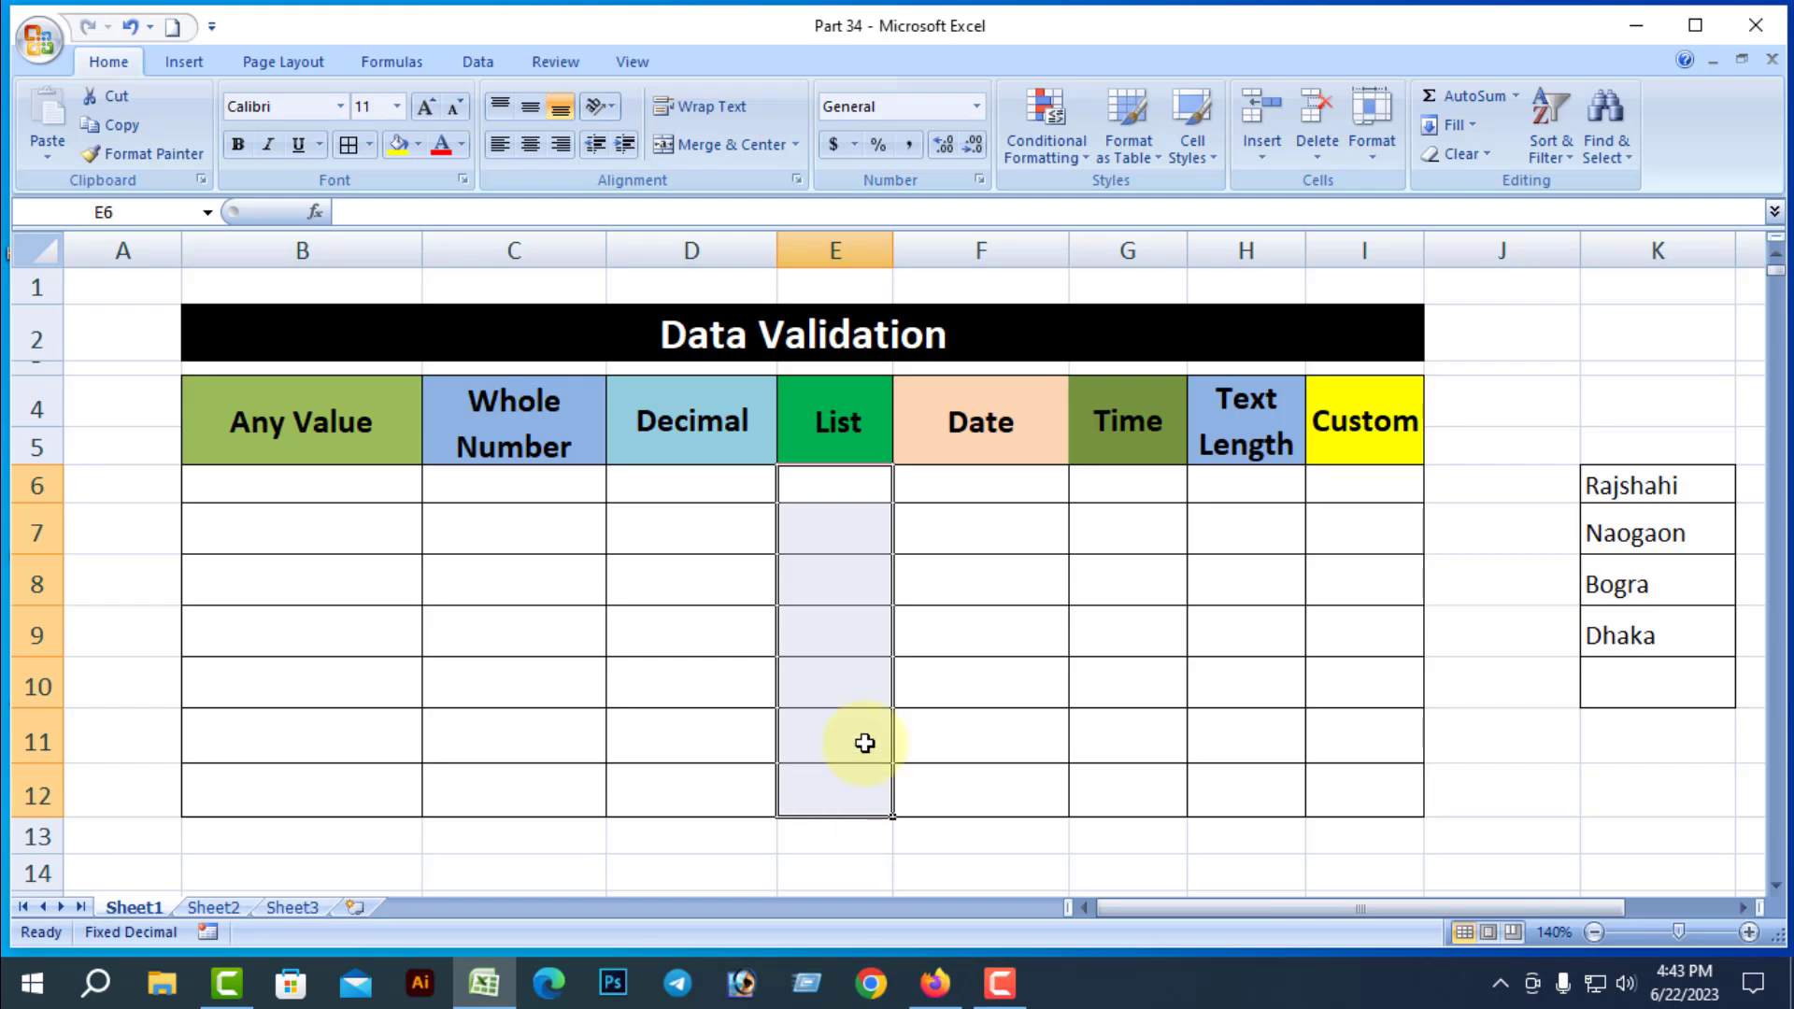
pyautogui.click(478, 62)
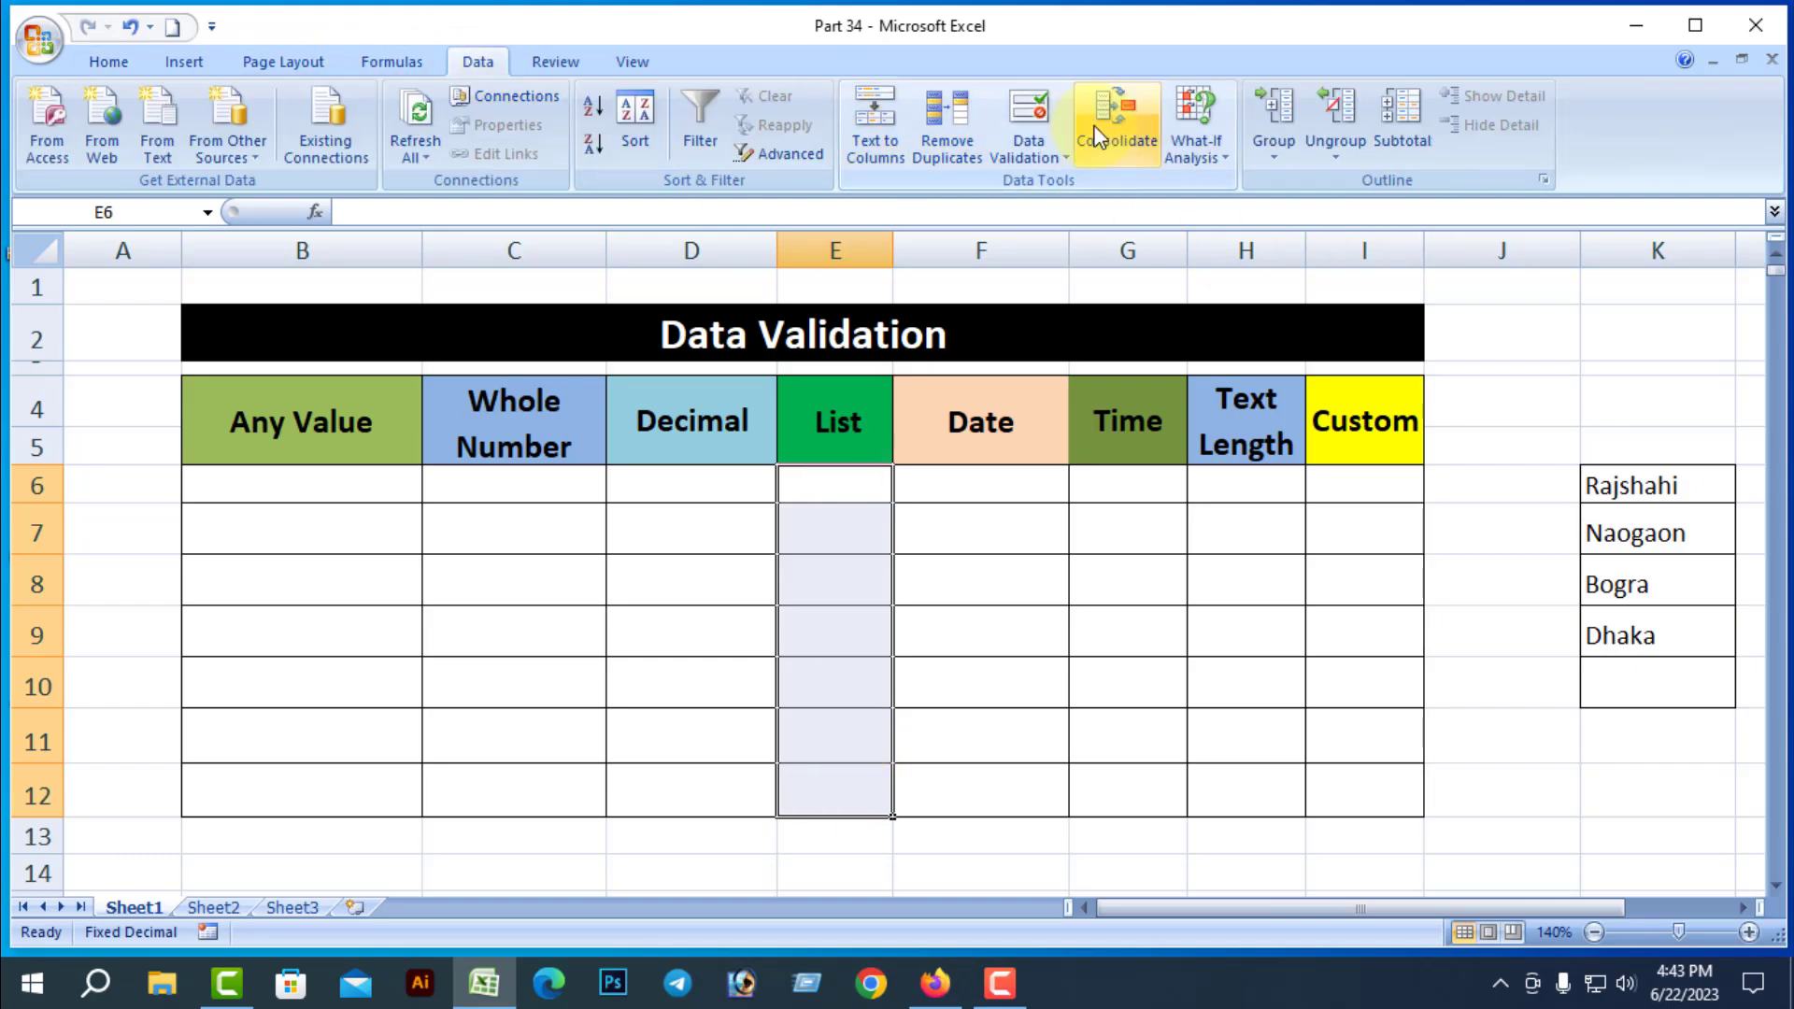
pyautogui.click(1067, 155)
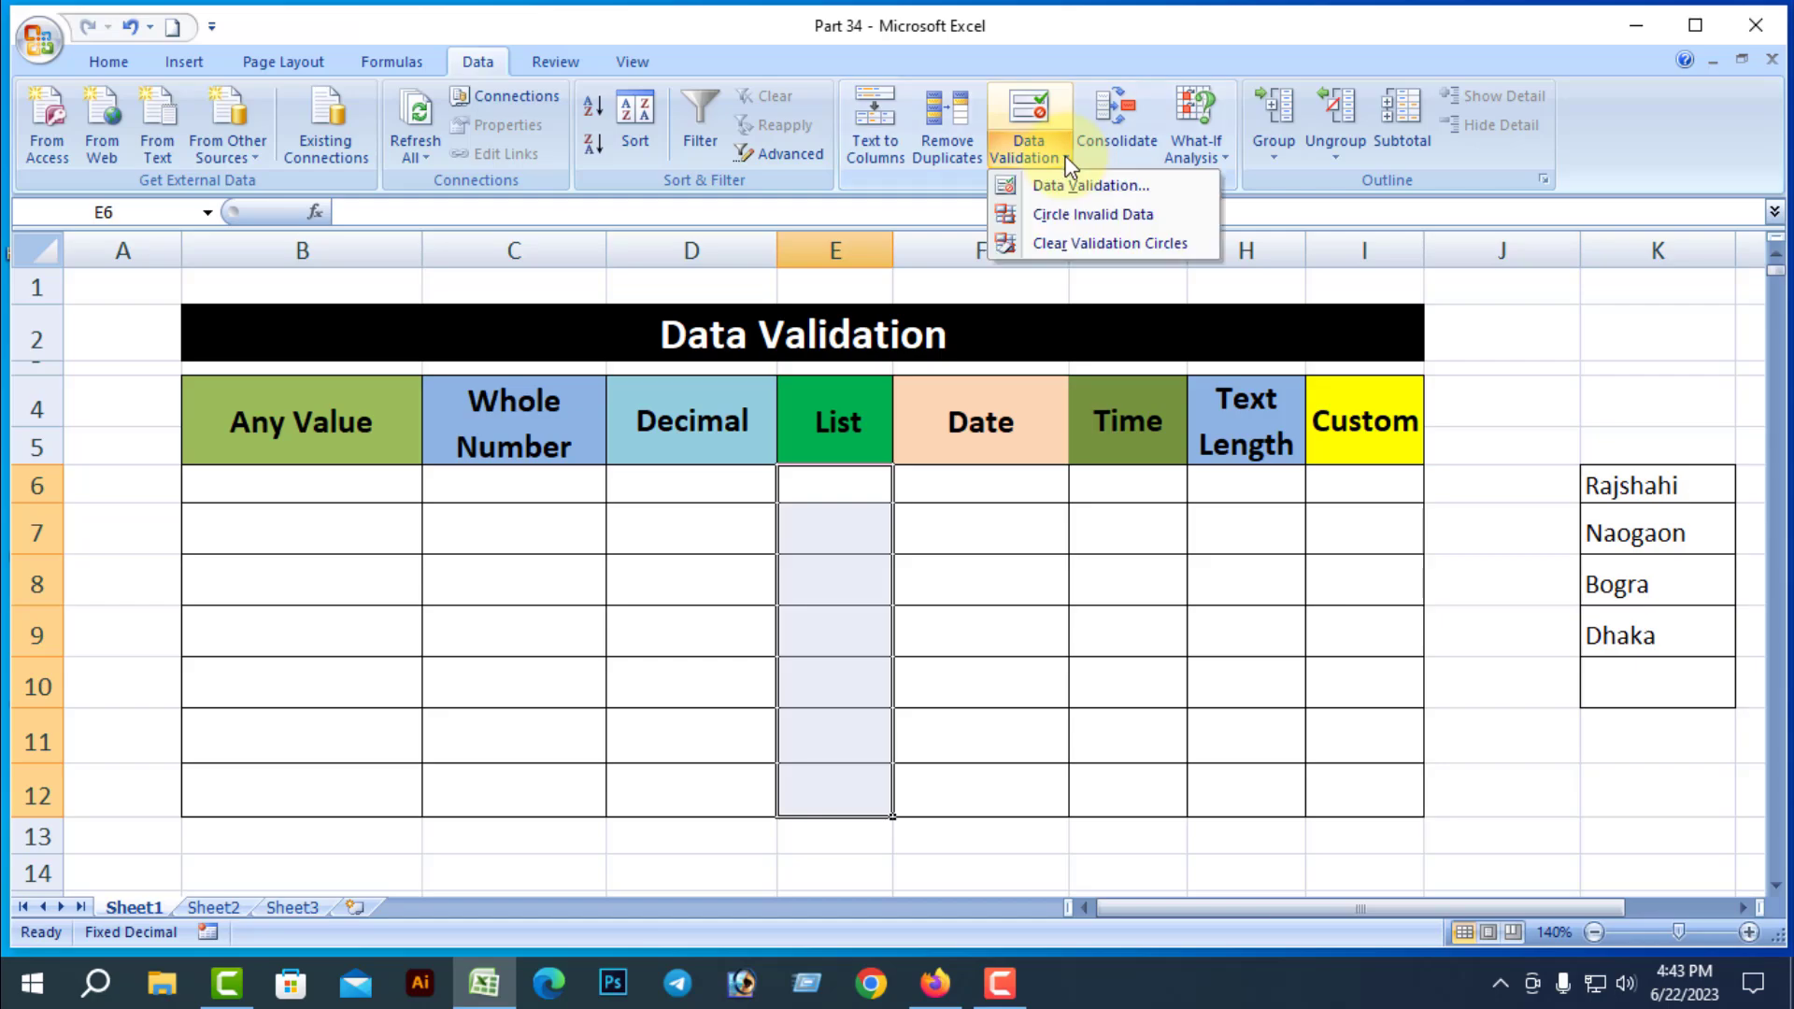
pyautogui.click(1118, 187)
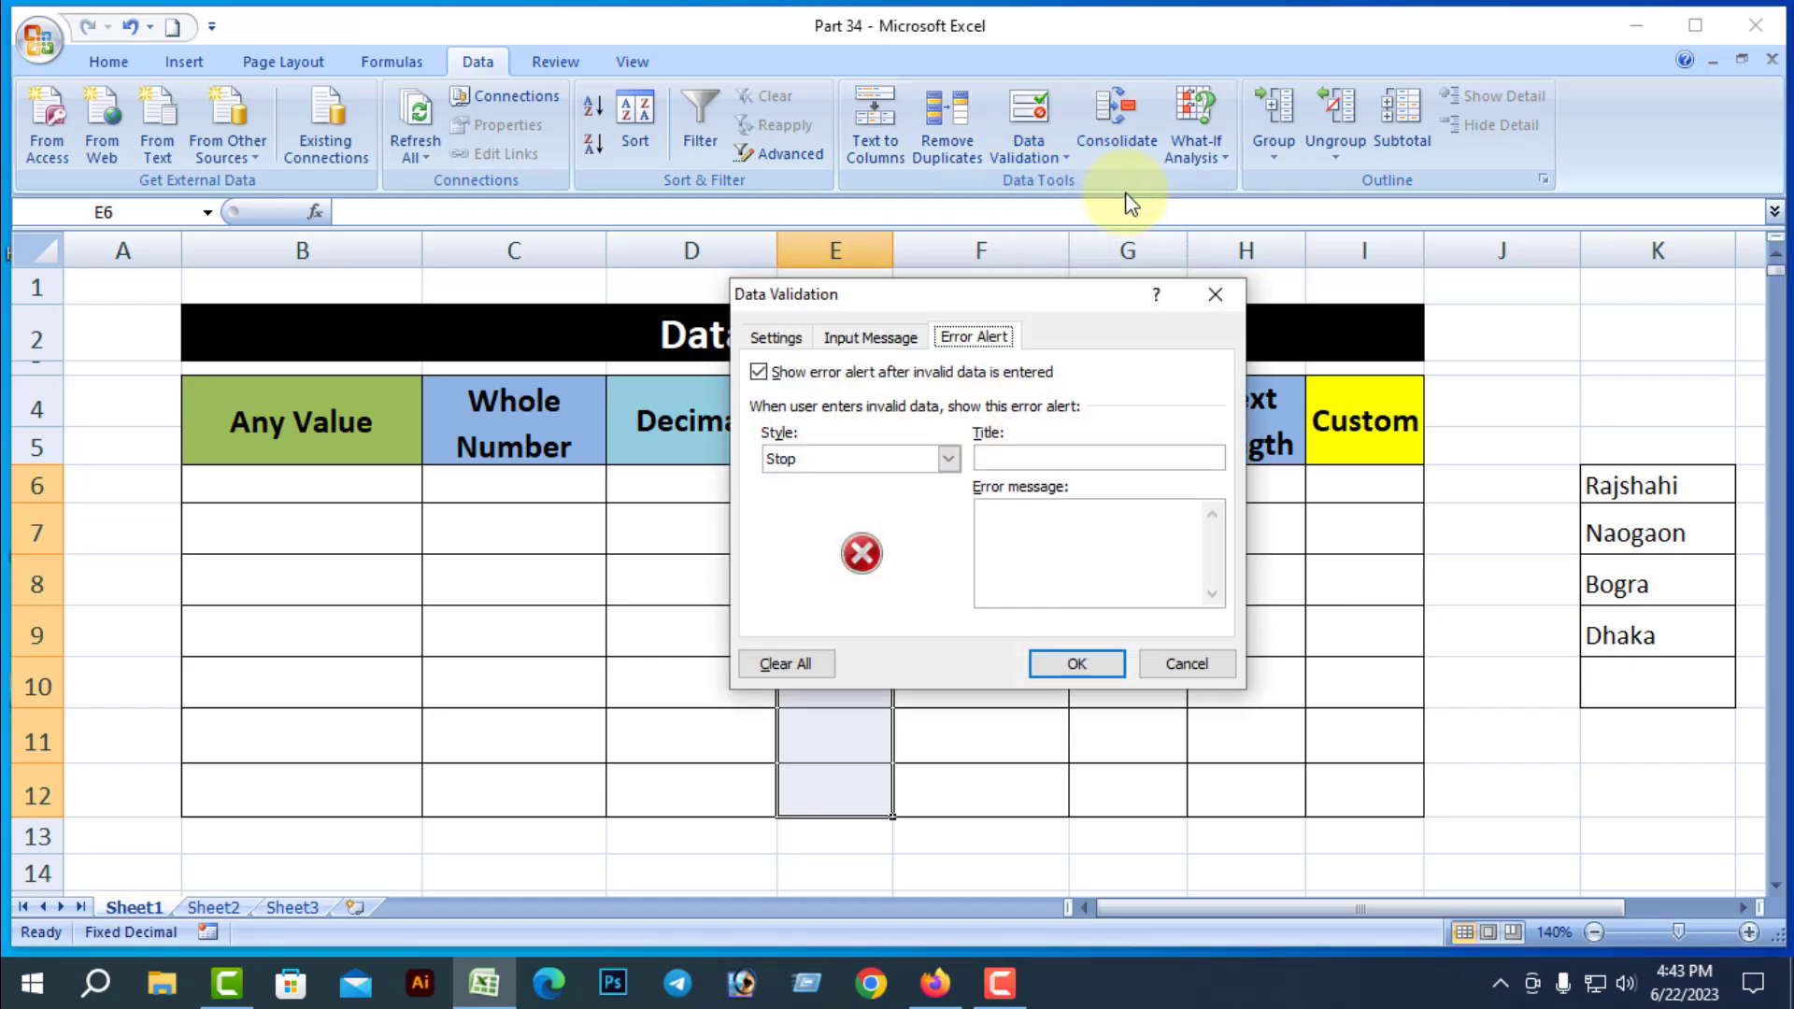
pyautogui.click(771, 340)
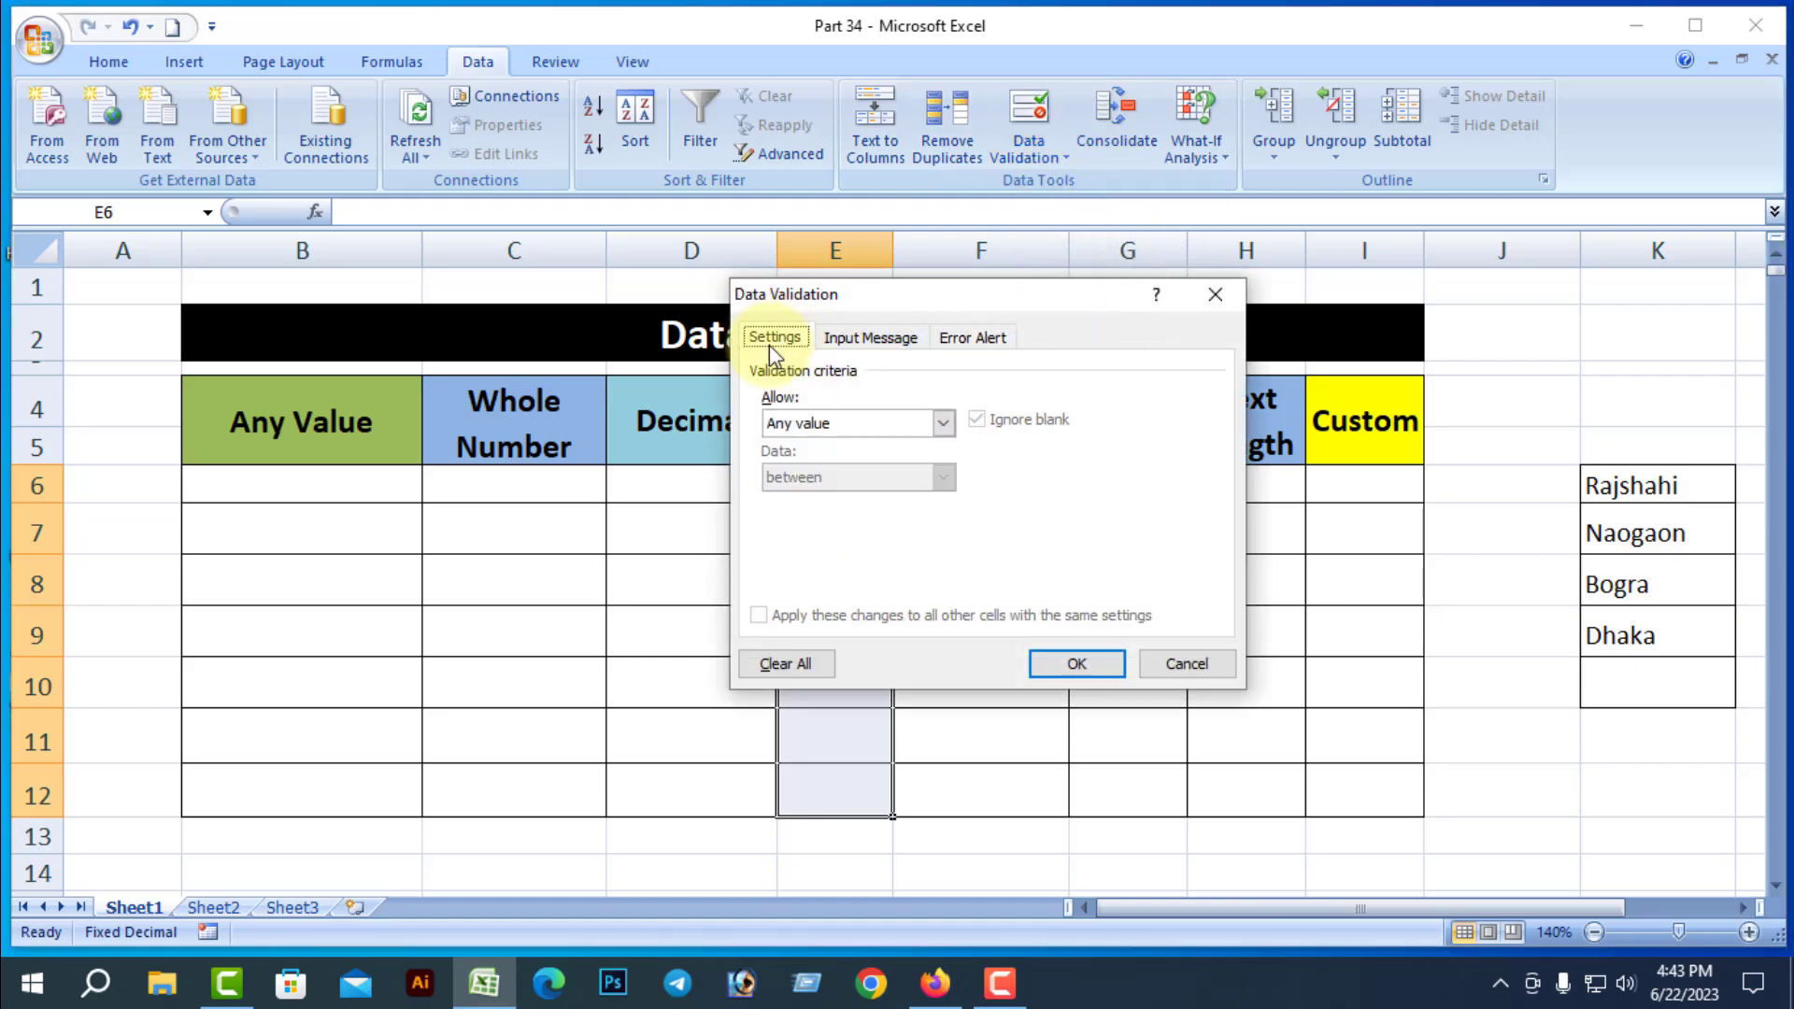
pyautogui.click(944, 423)
pyautogui.click(799, 505)
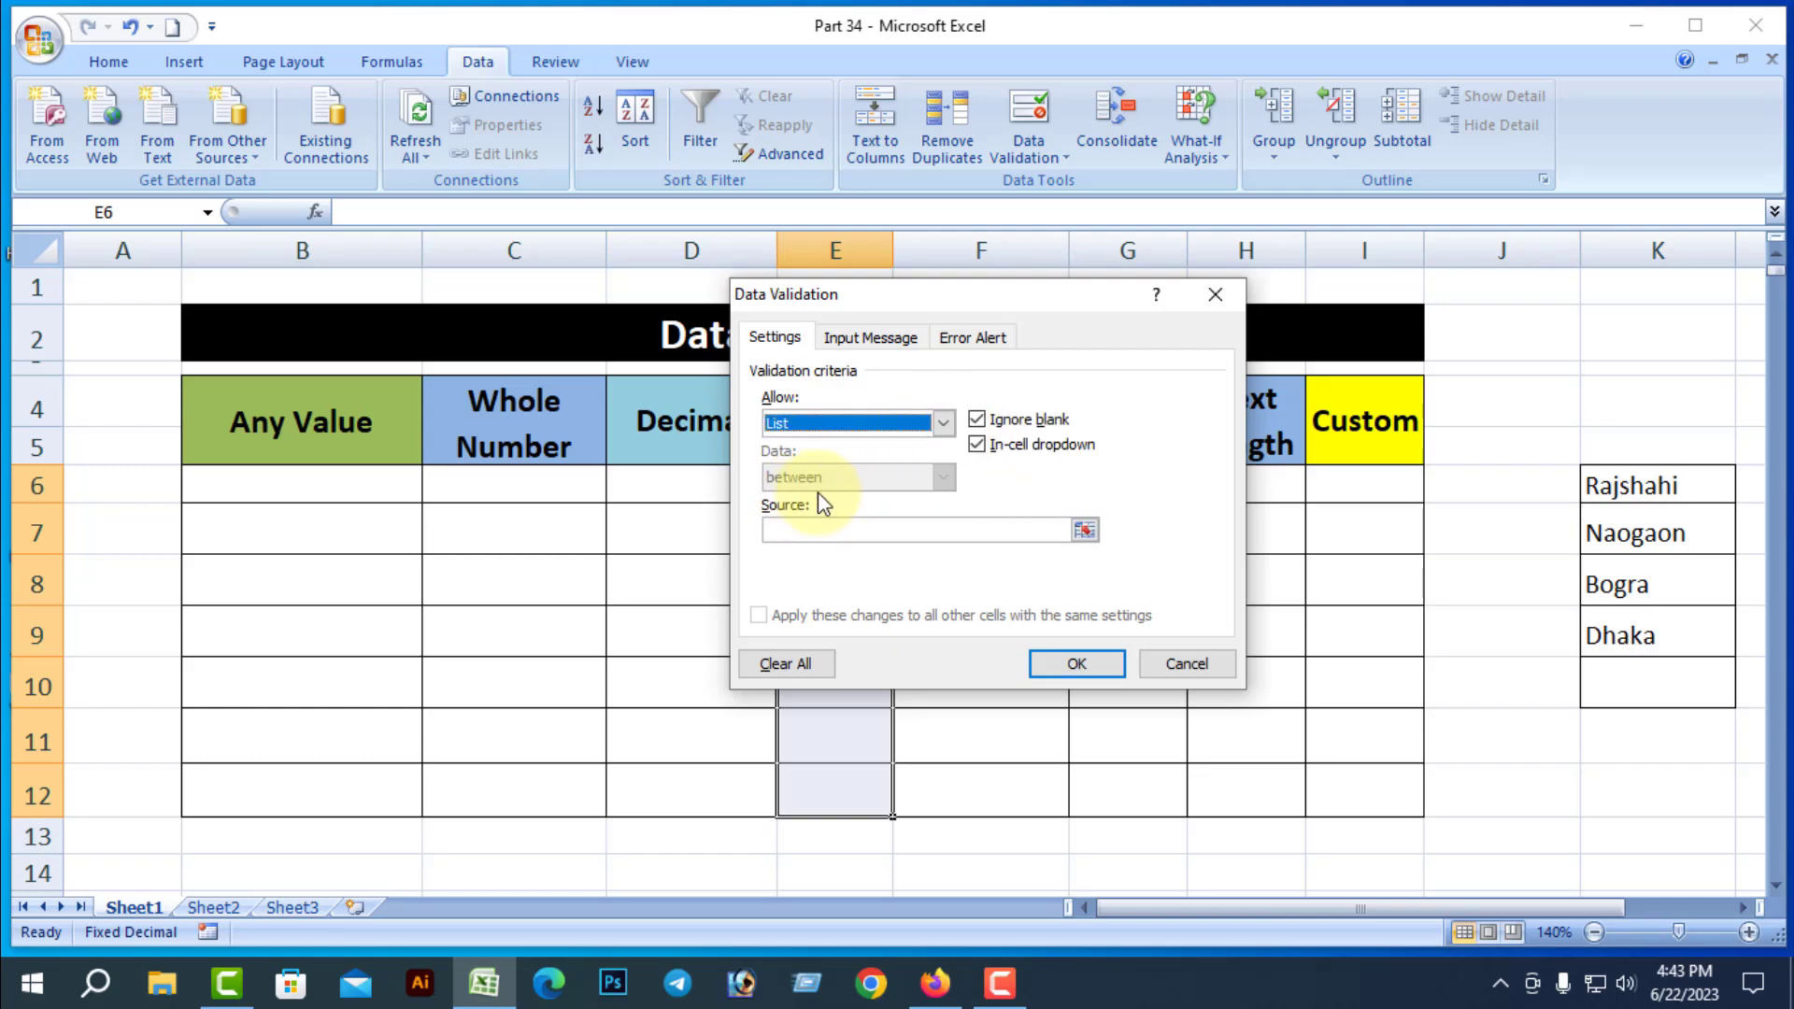
# Set the validation list source to =$K$6:$K$9 and apply the rule to cells E6:E12
pyautogui.click(814, 531)
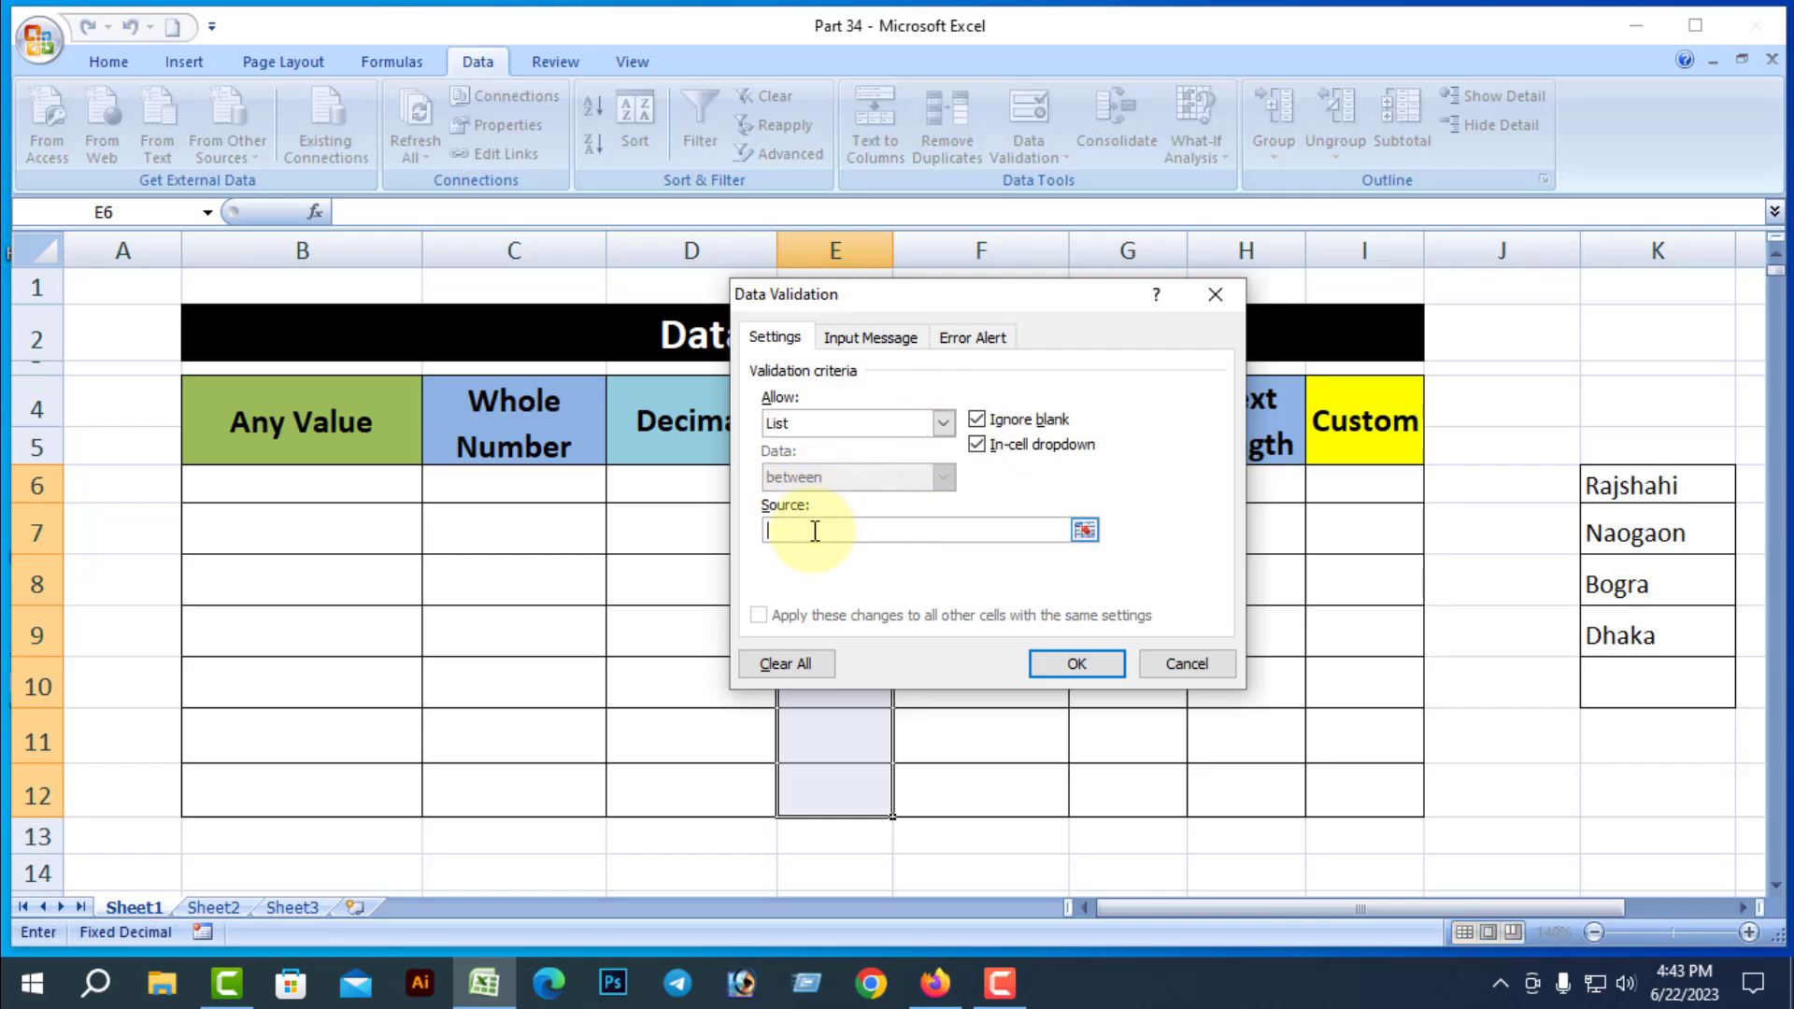
pyautogui.click(1085, 530)
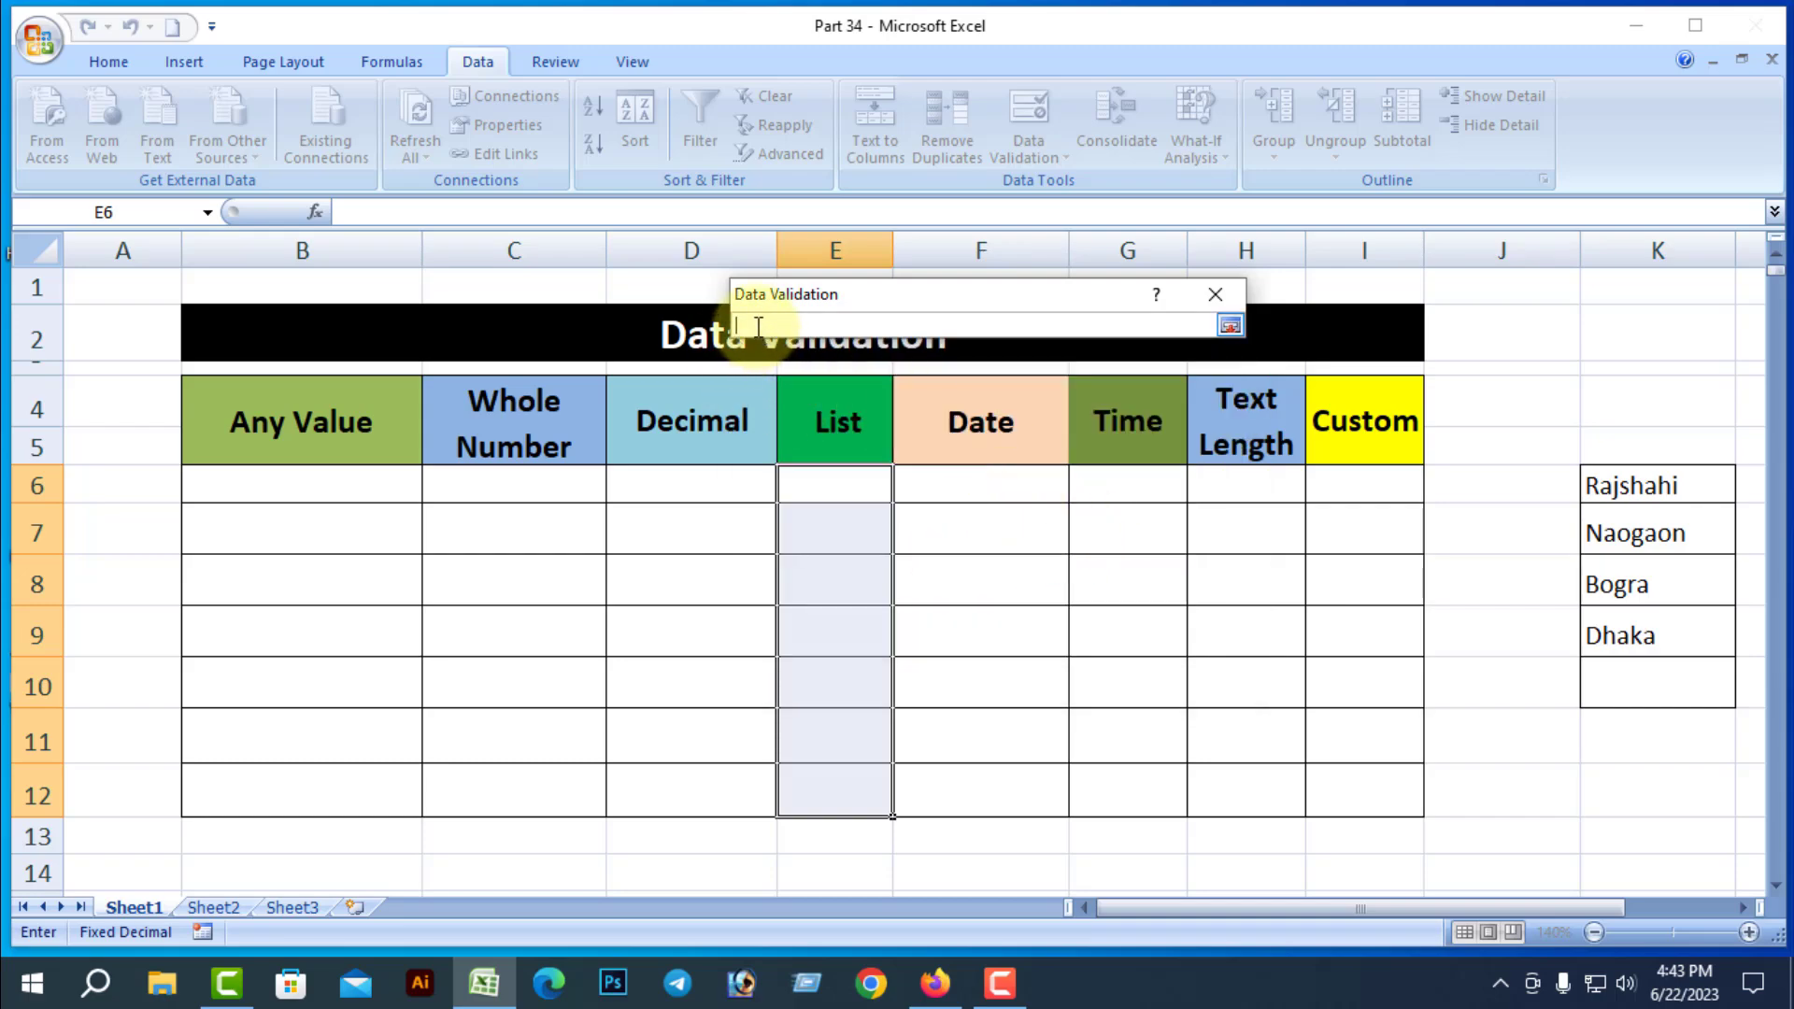
pyautogui.moveTo(1617, 485); pyautogui.dragTo(1622, 634)
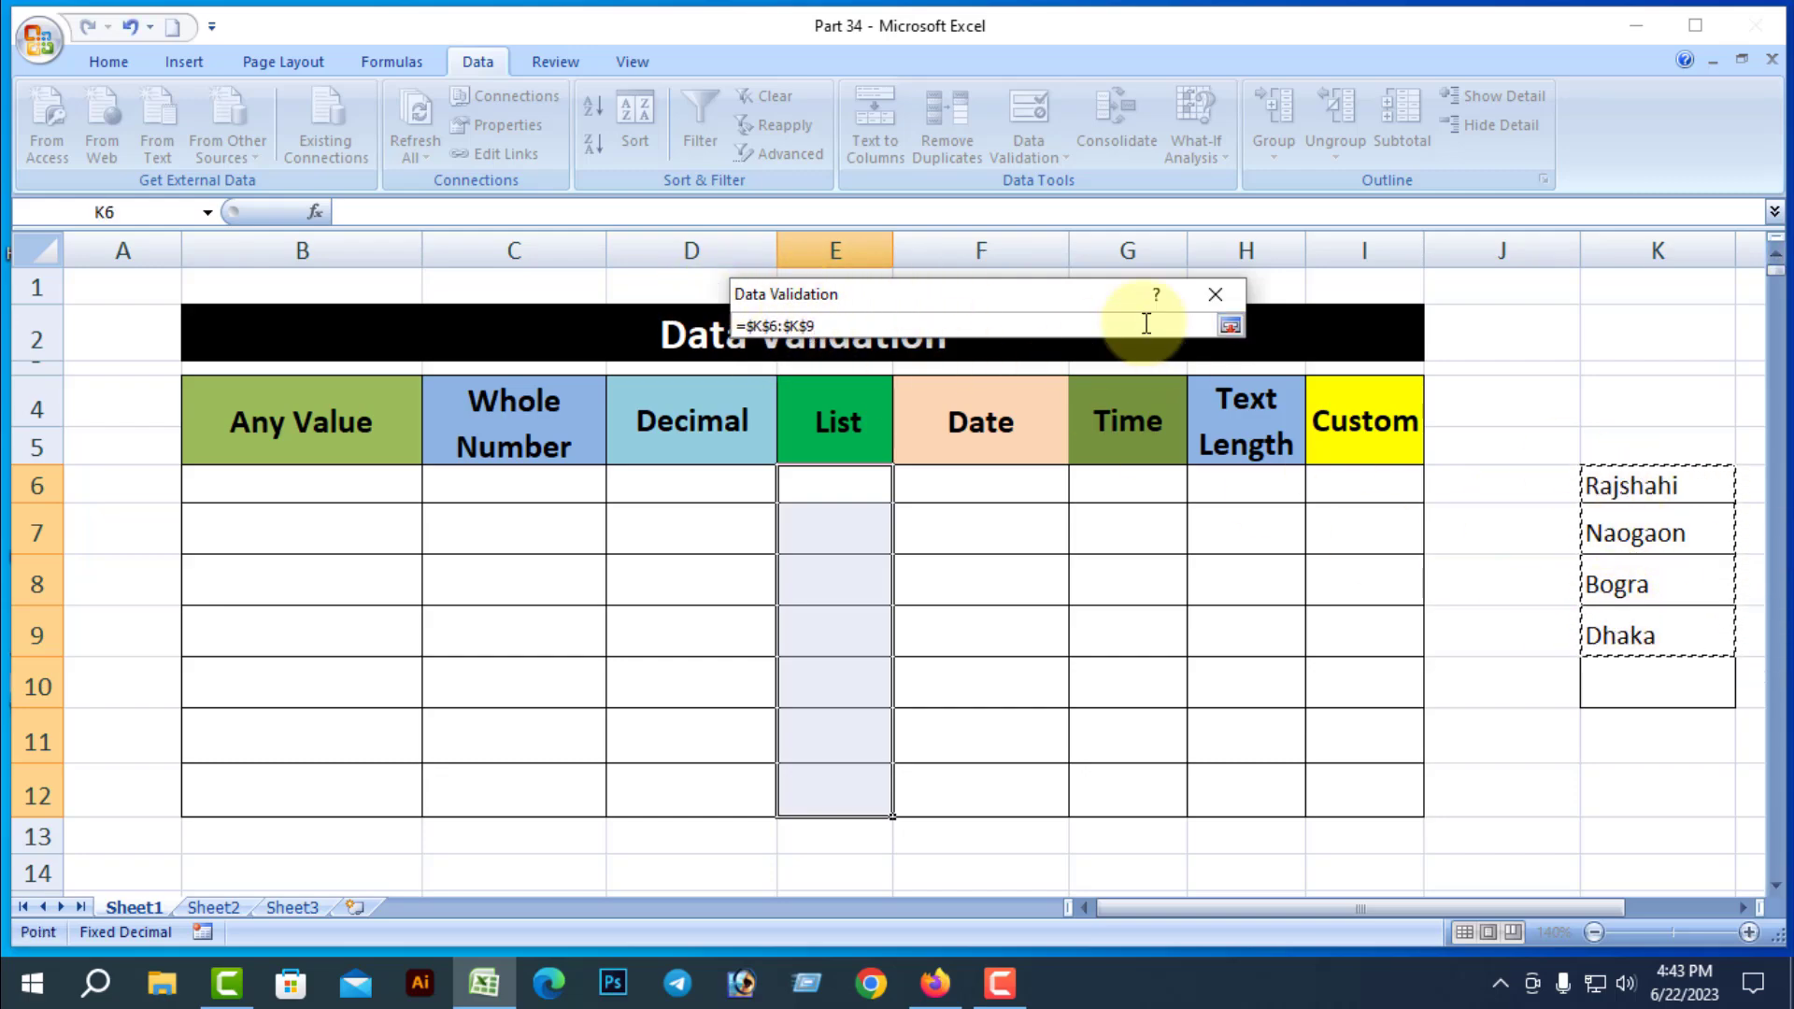
pyautogui.click(1229, 325)
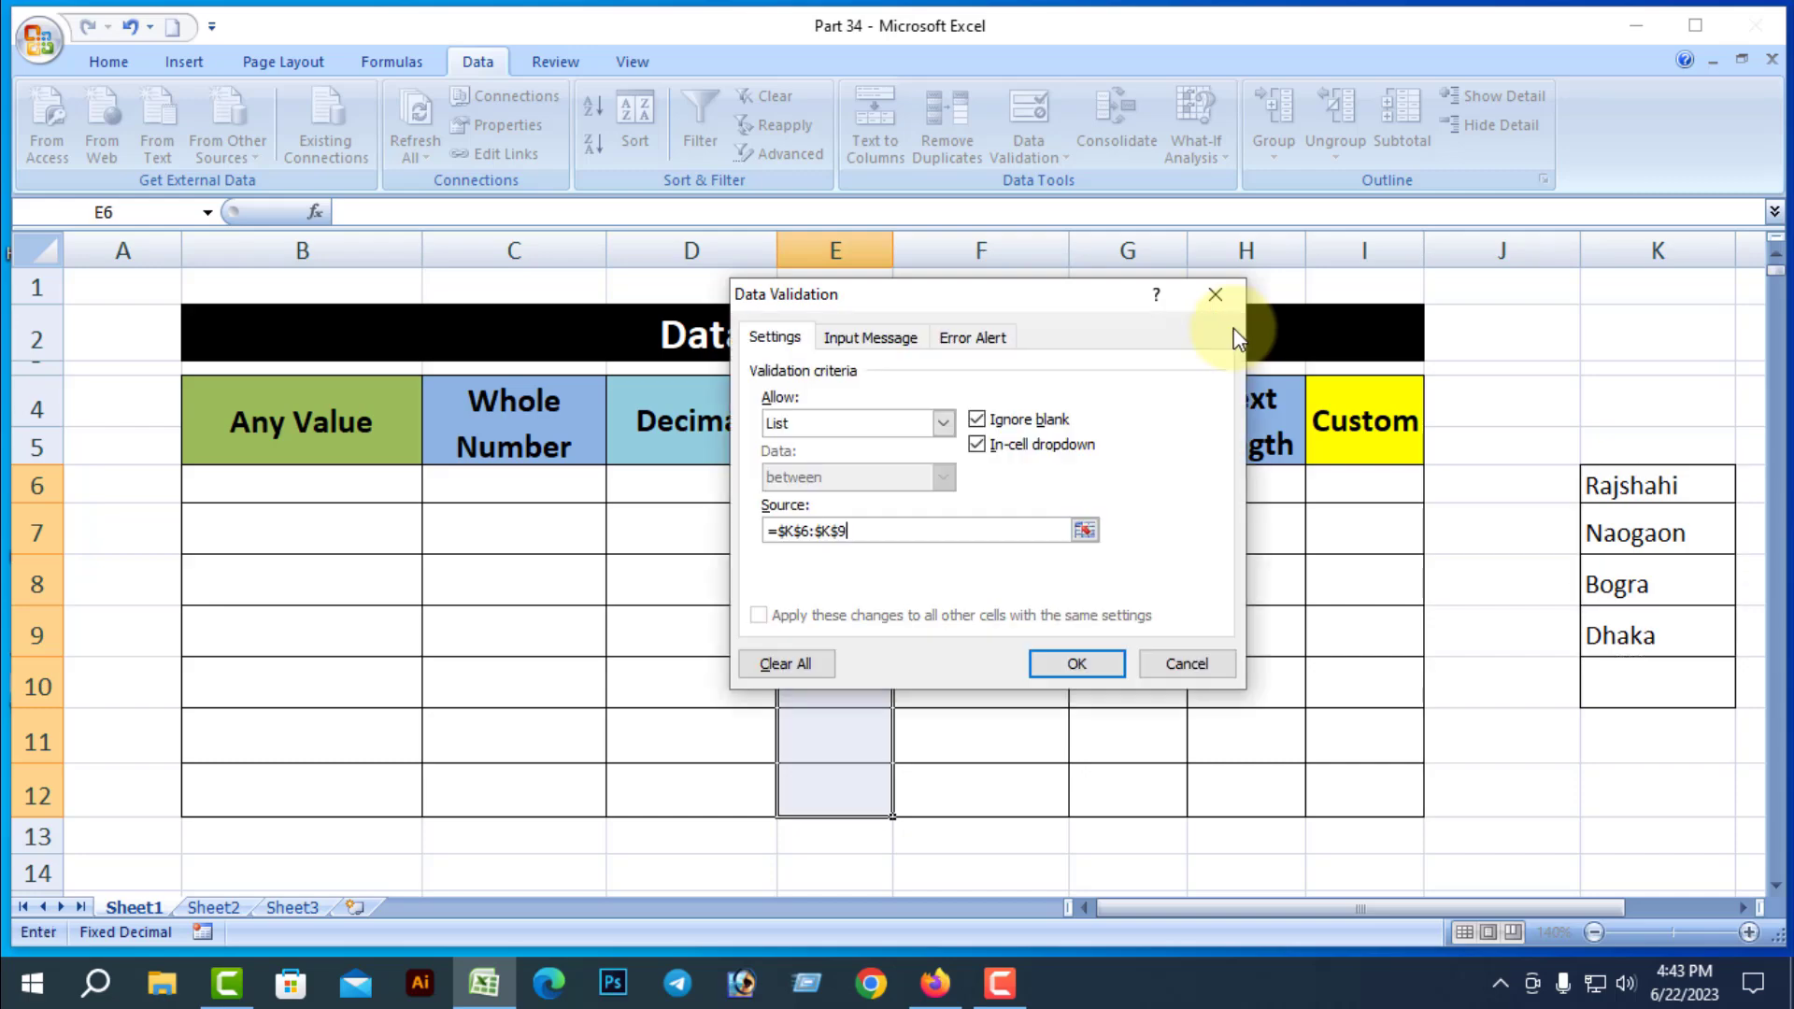
pyautogui.click(1077, 665)
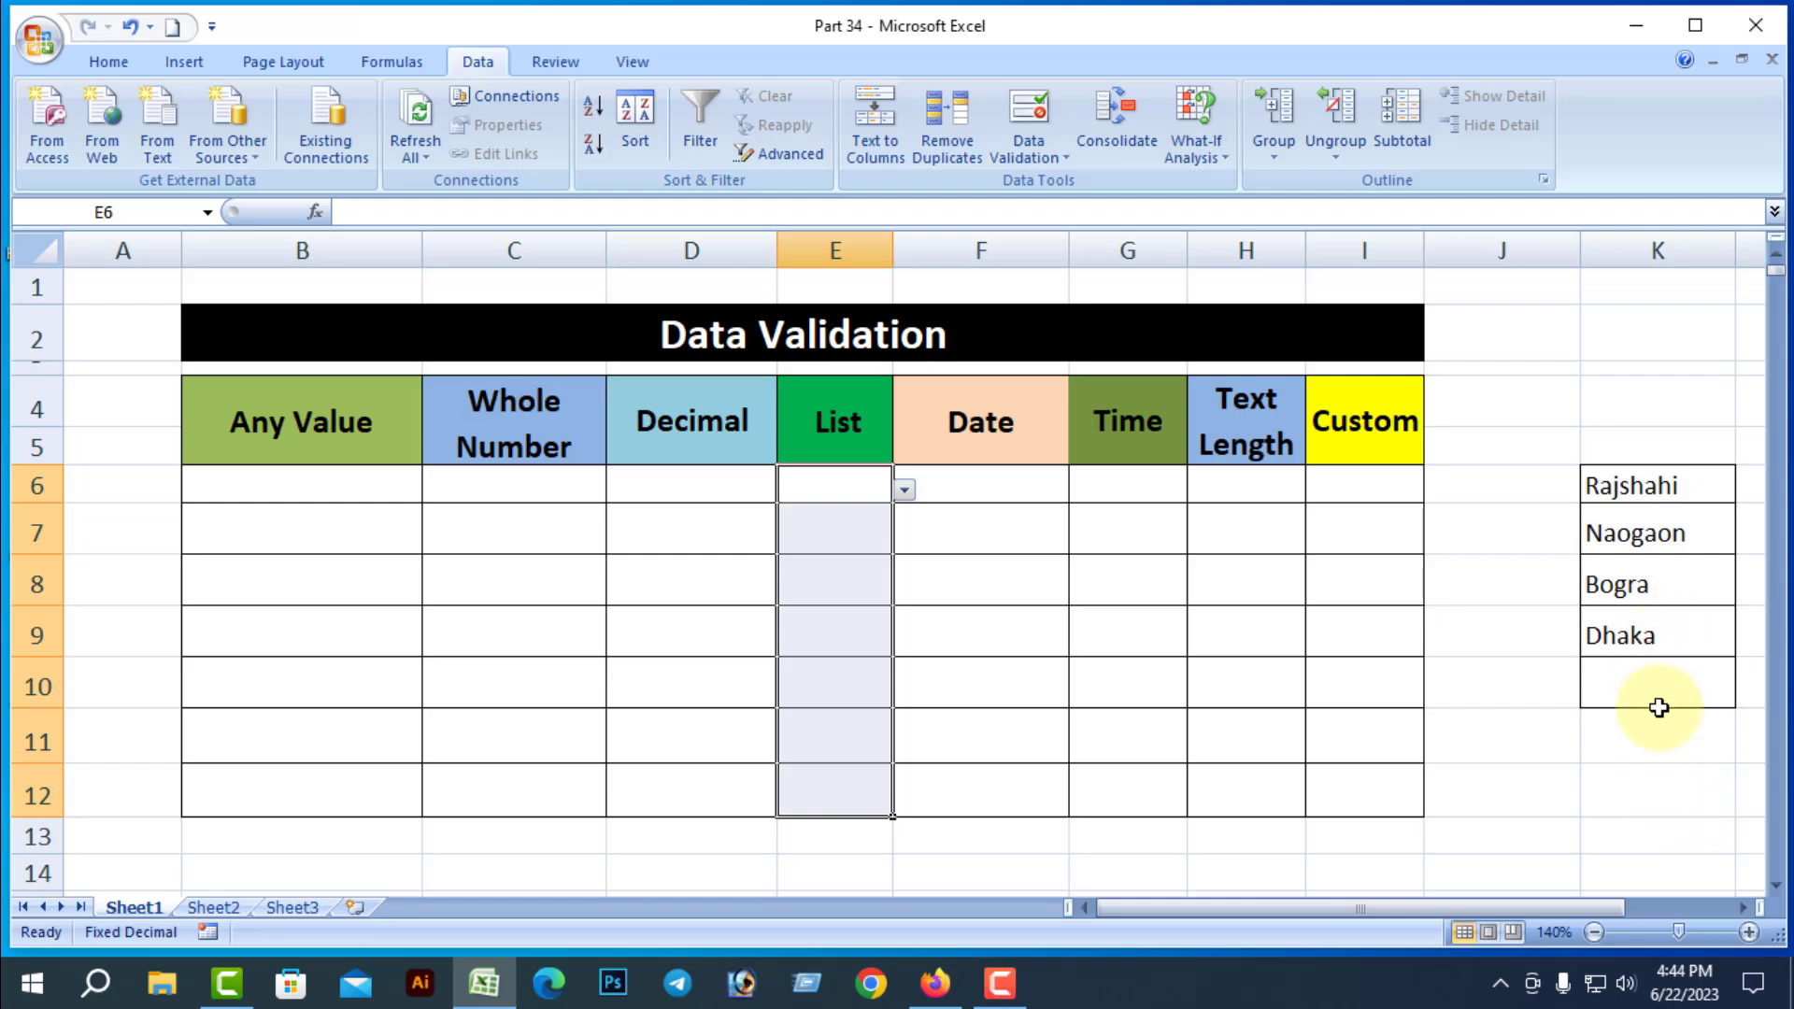
# Examine the options offered by the validation drop-down in cell E6
pyautogui.click(1704, 757)
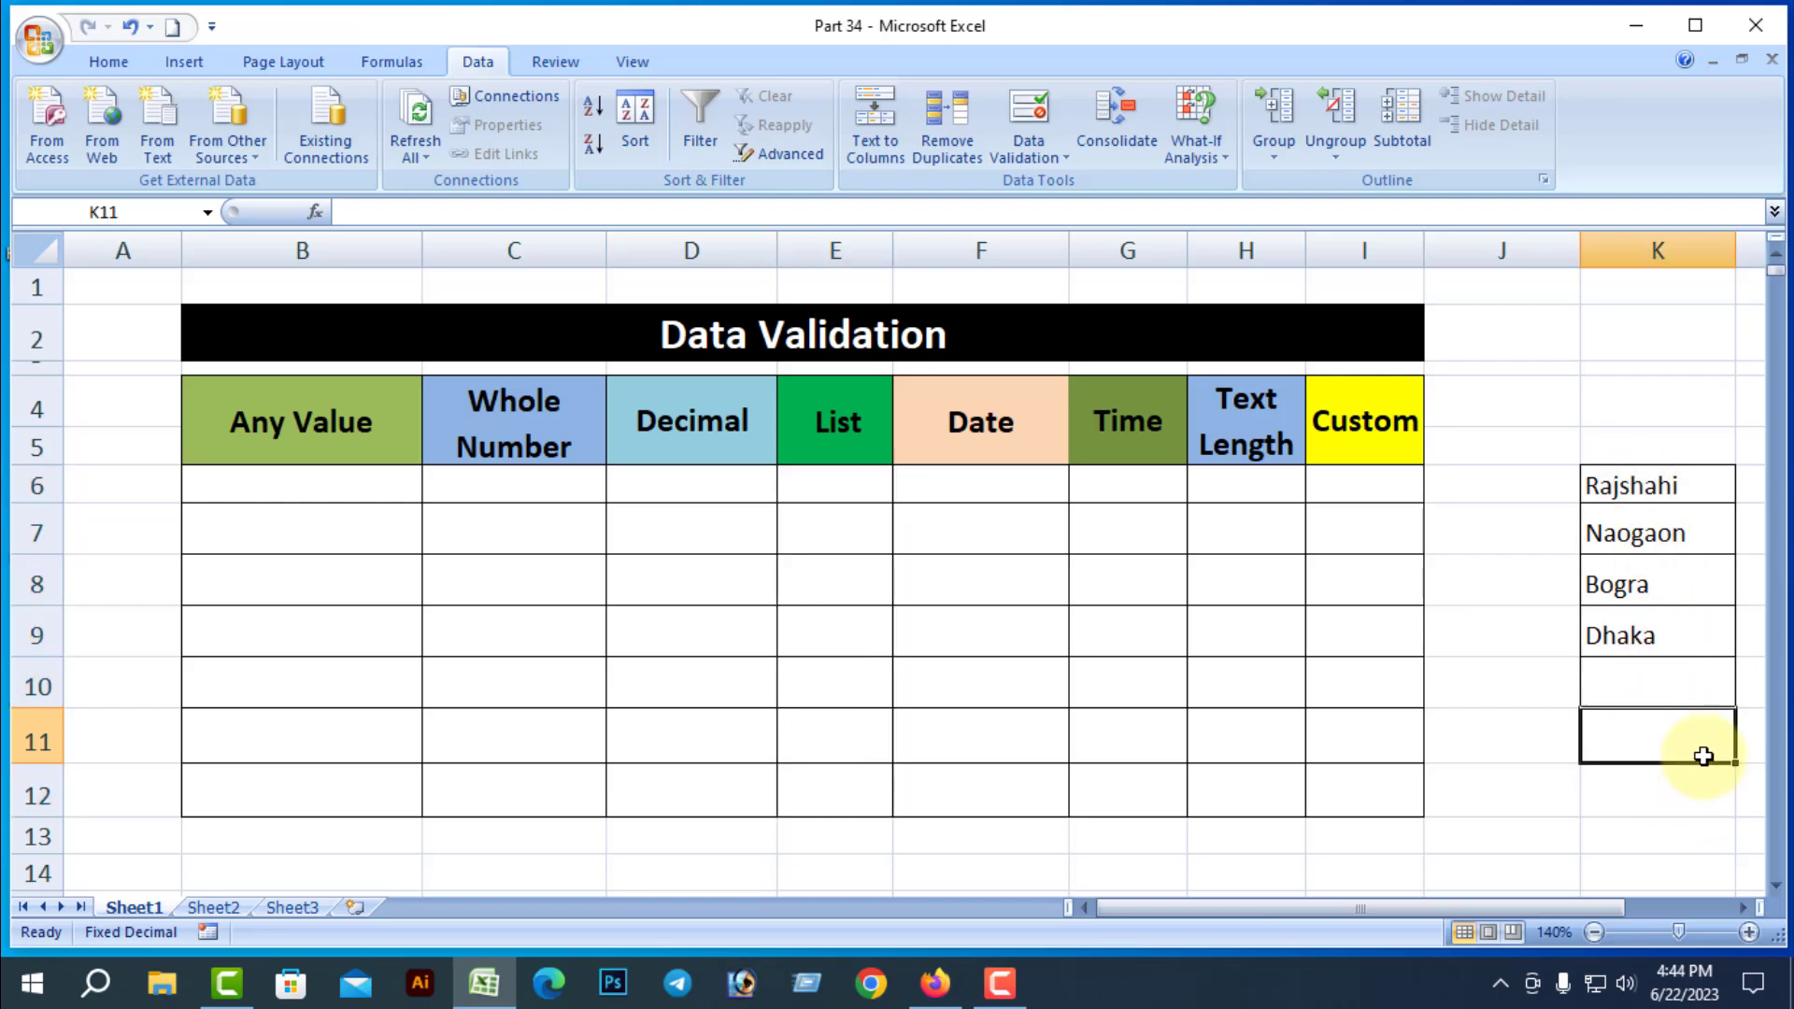
pyautogui.click(967, 551)
pyautogui.click(852, 490)
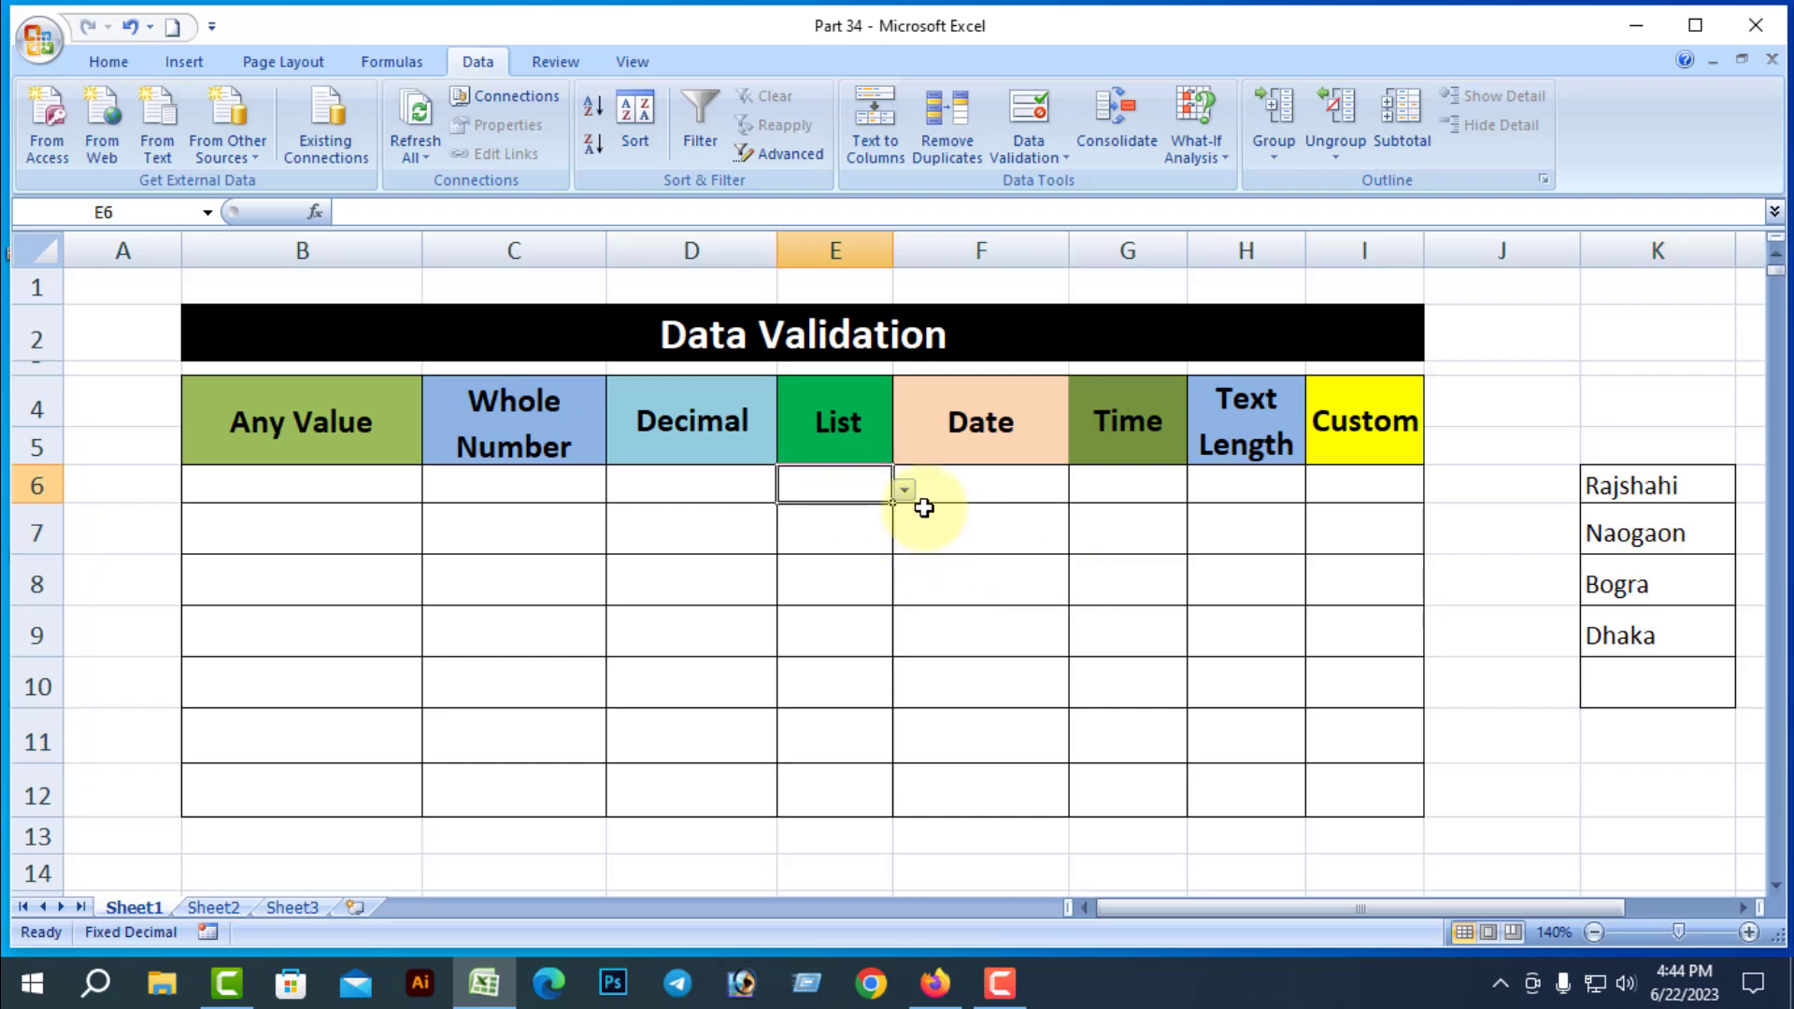
pyautogui.click(905, 489)
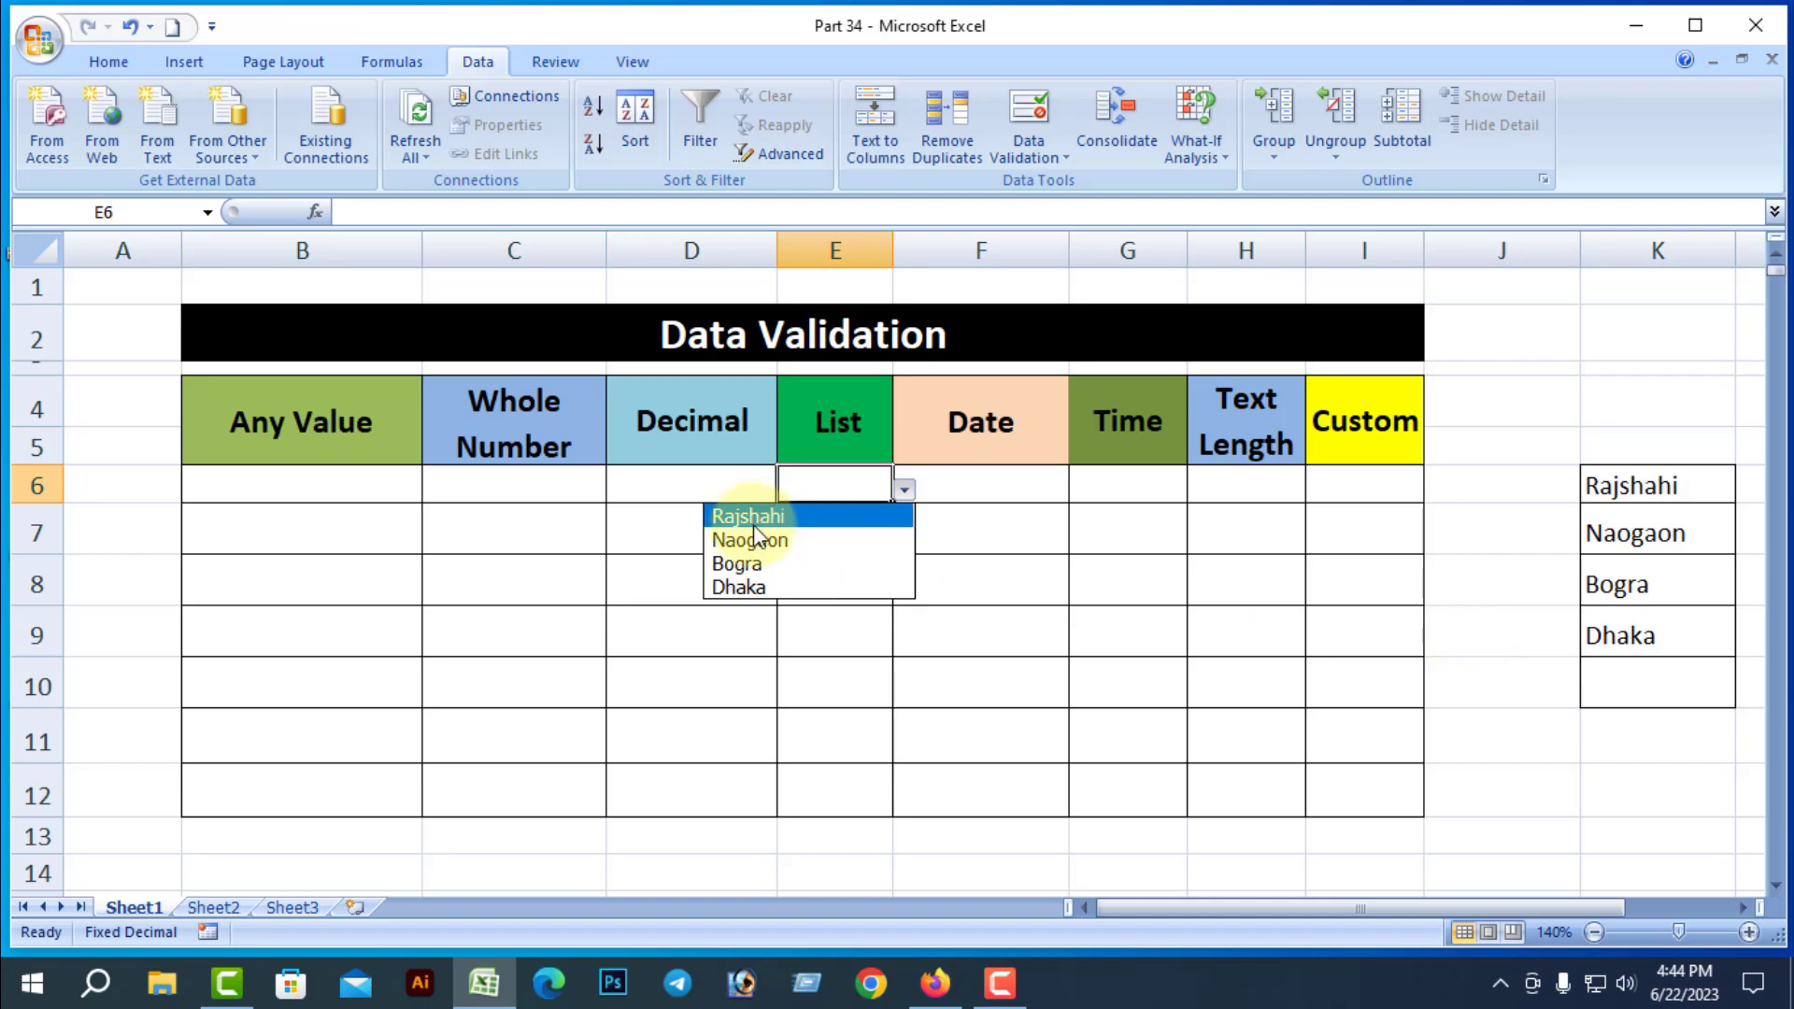
pyautogui.click(1708, 831)
# Enter "Nator" in cell K10, directly below the listed city names
pyautogui.click(1636, 678)
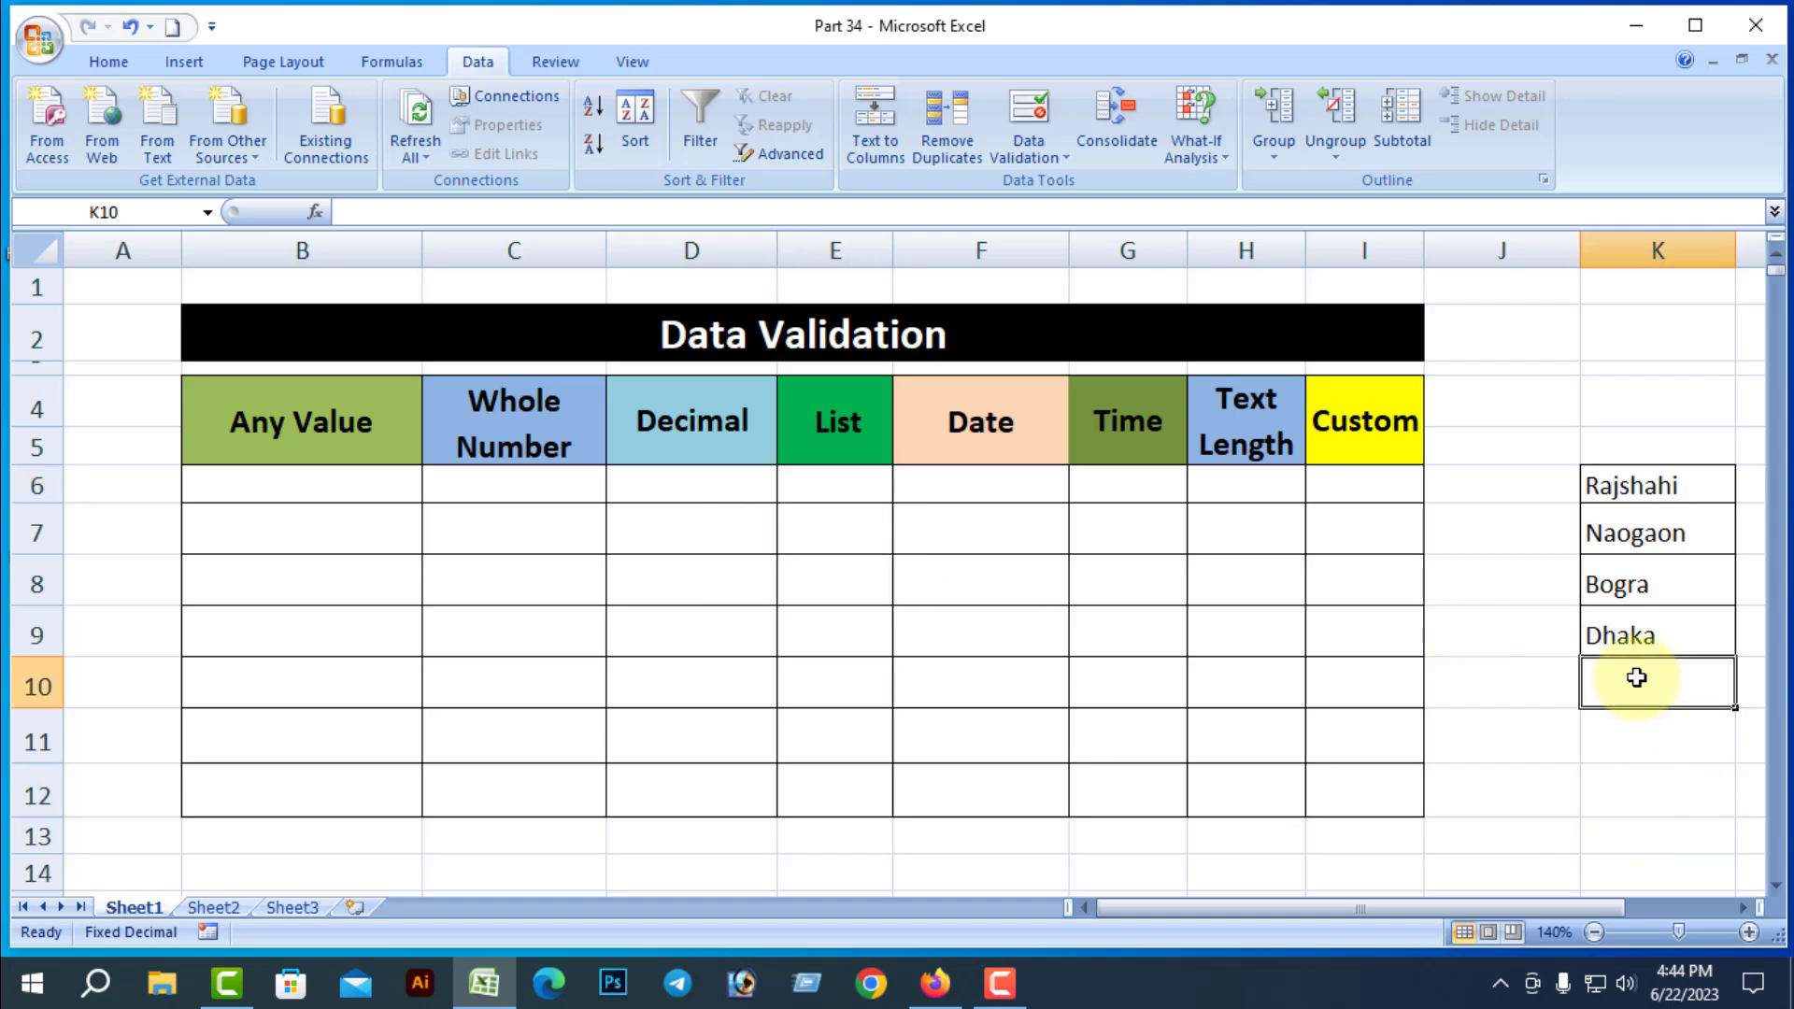
pyautogui.write('Nat')
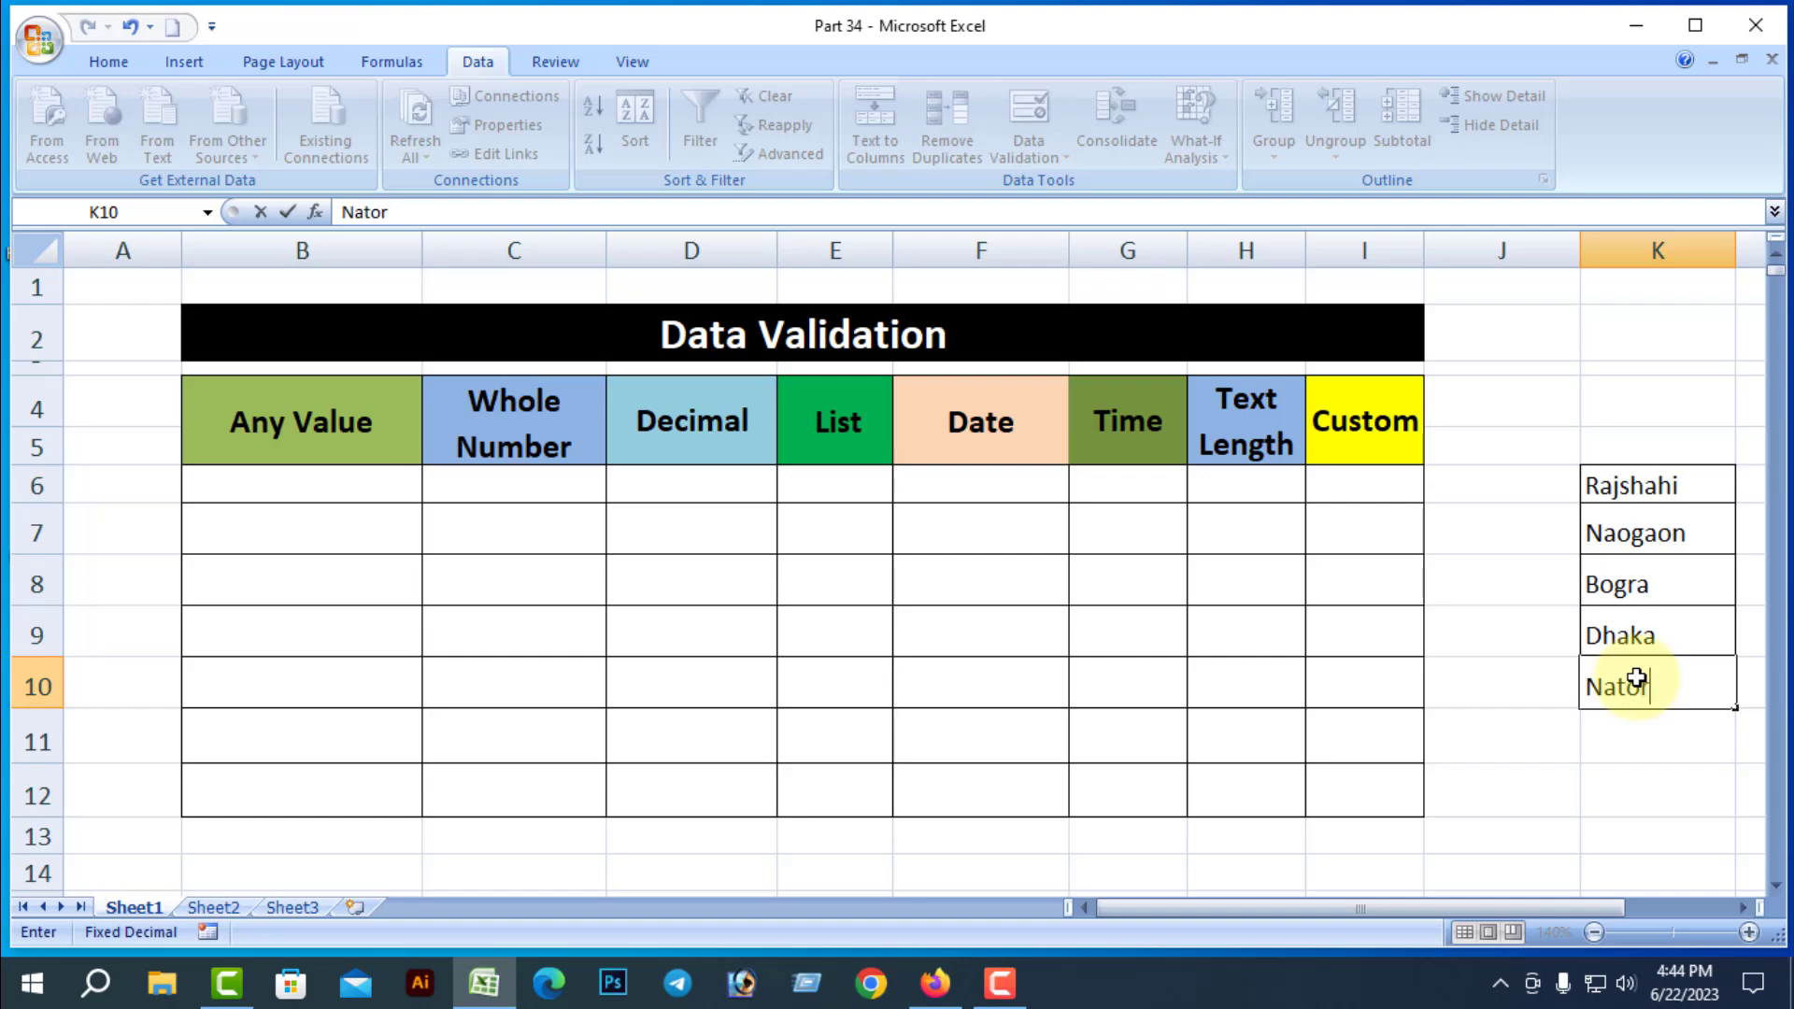
pyautogui.write('or')
pyautogui.click(1642, 748)
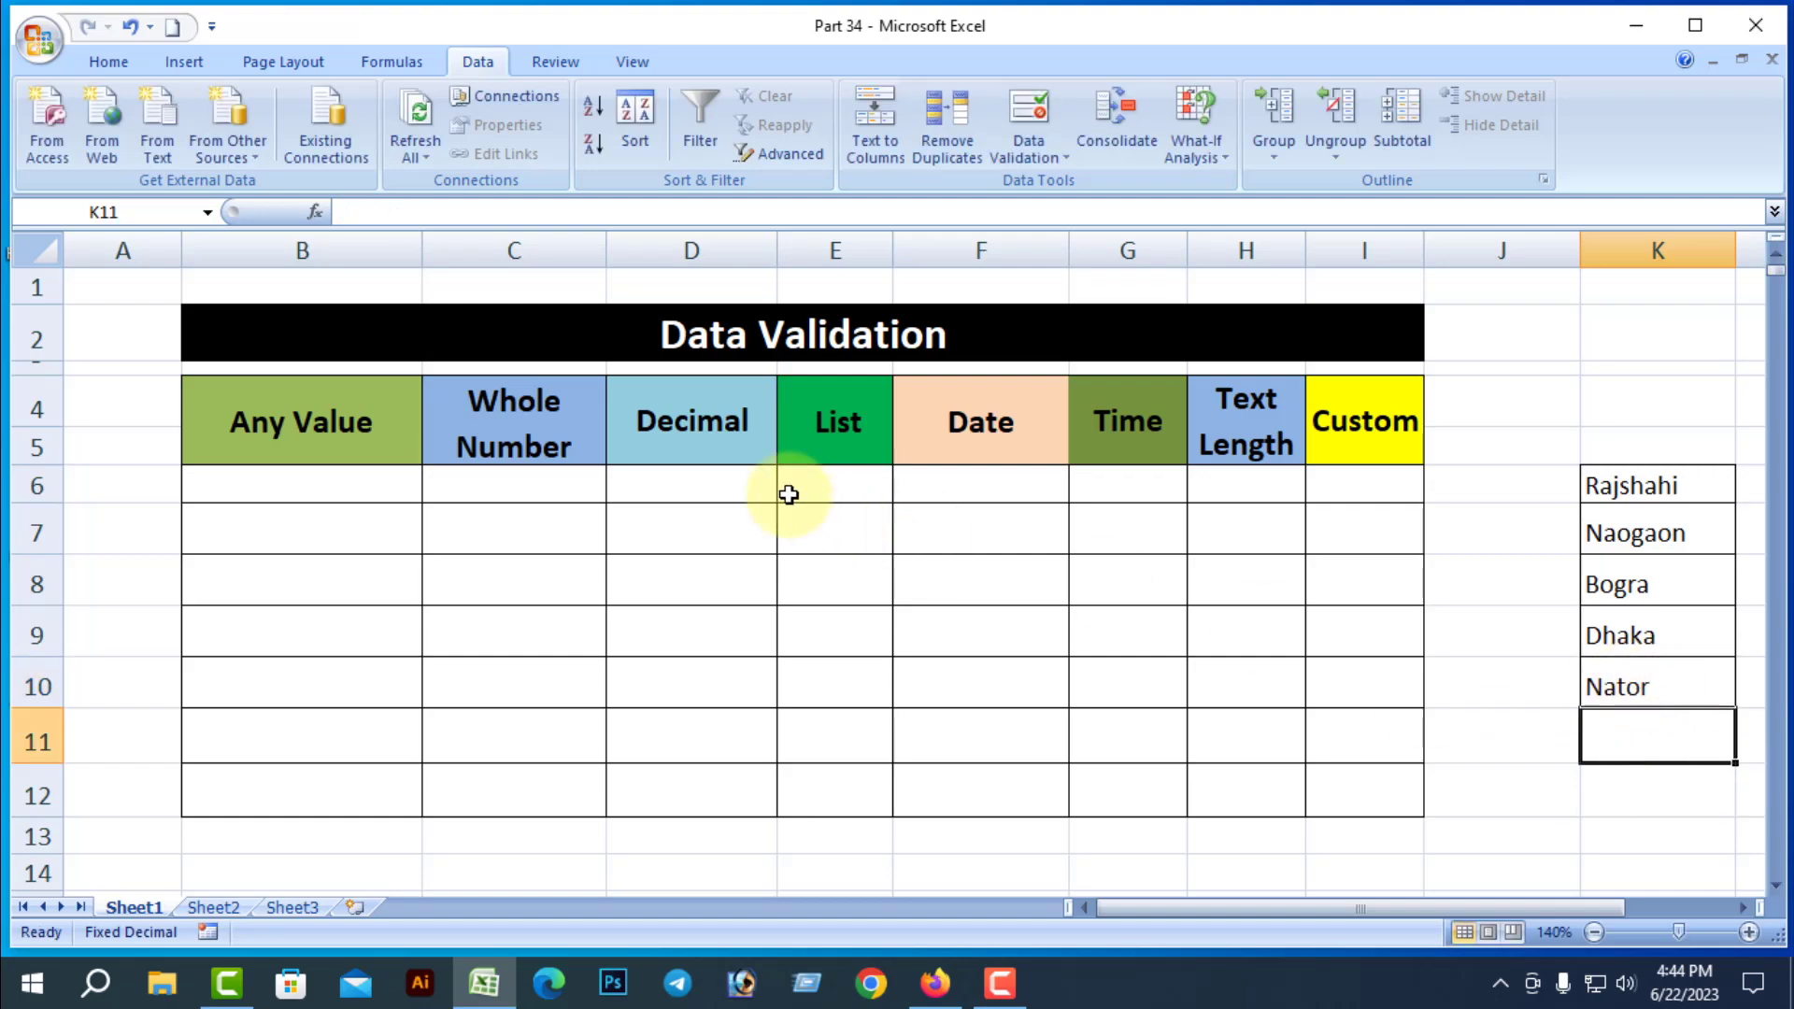
# Check the drop-down in cell E6 for the newly entered city name
pyautogui.click(843, 495)
pyautogui.click(905, 491)
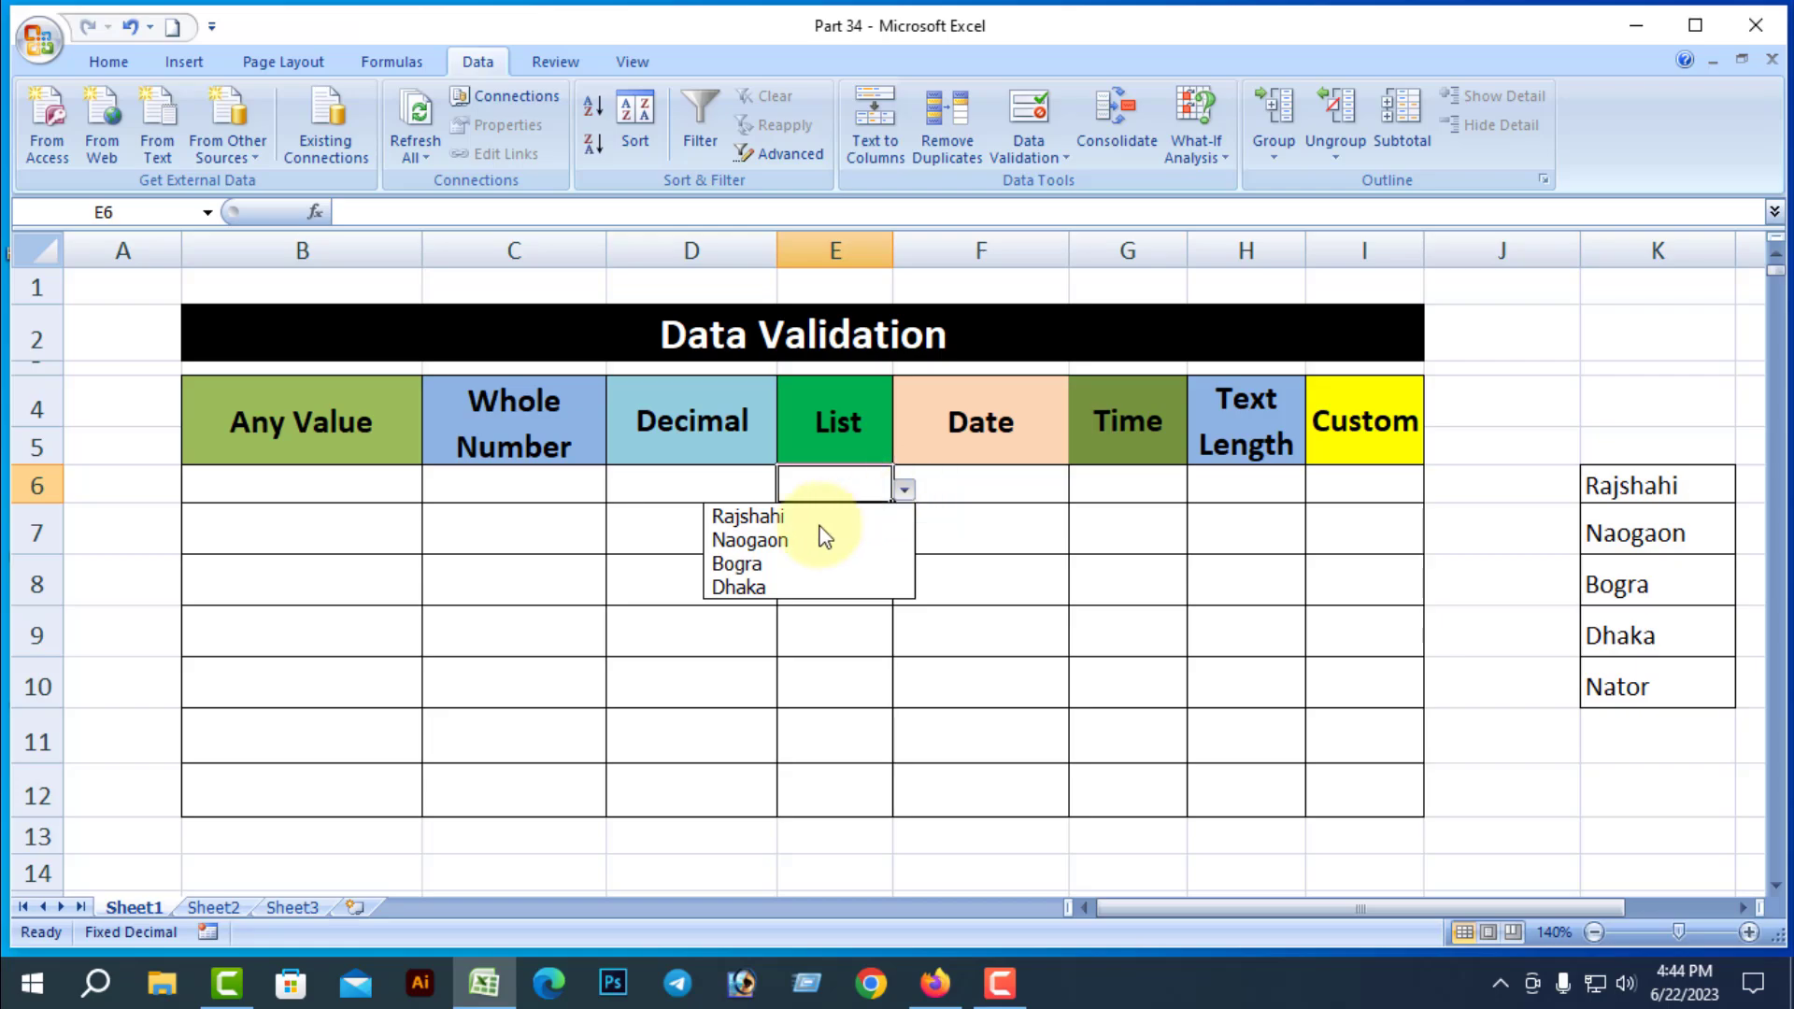
pyautogui.click(1600, 740)
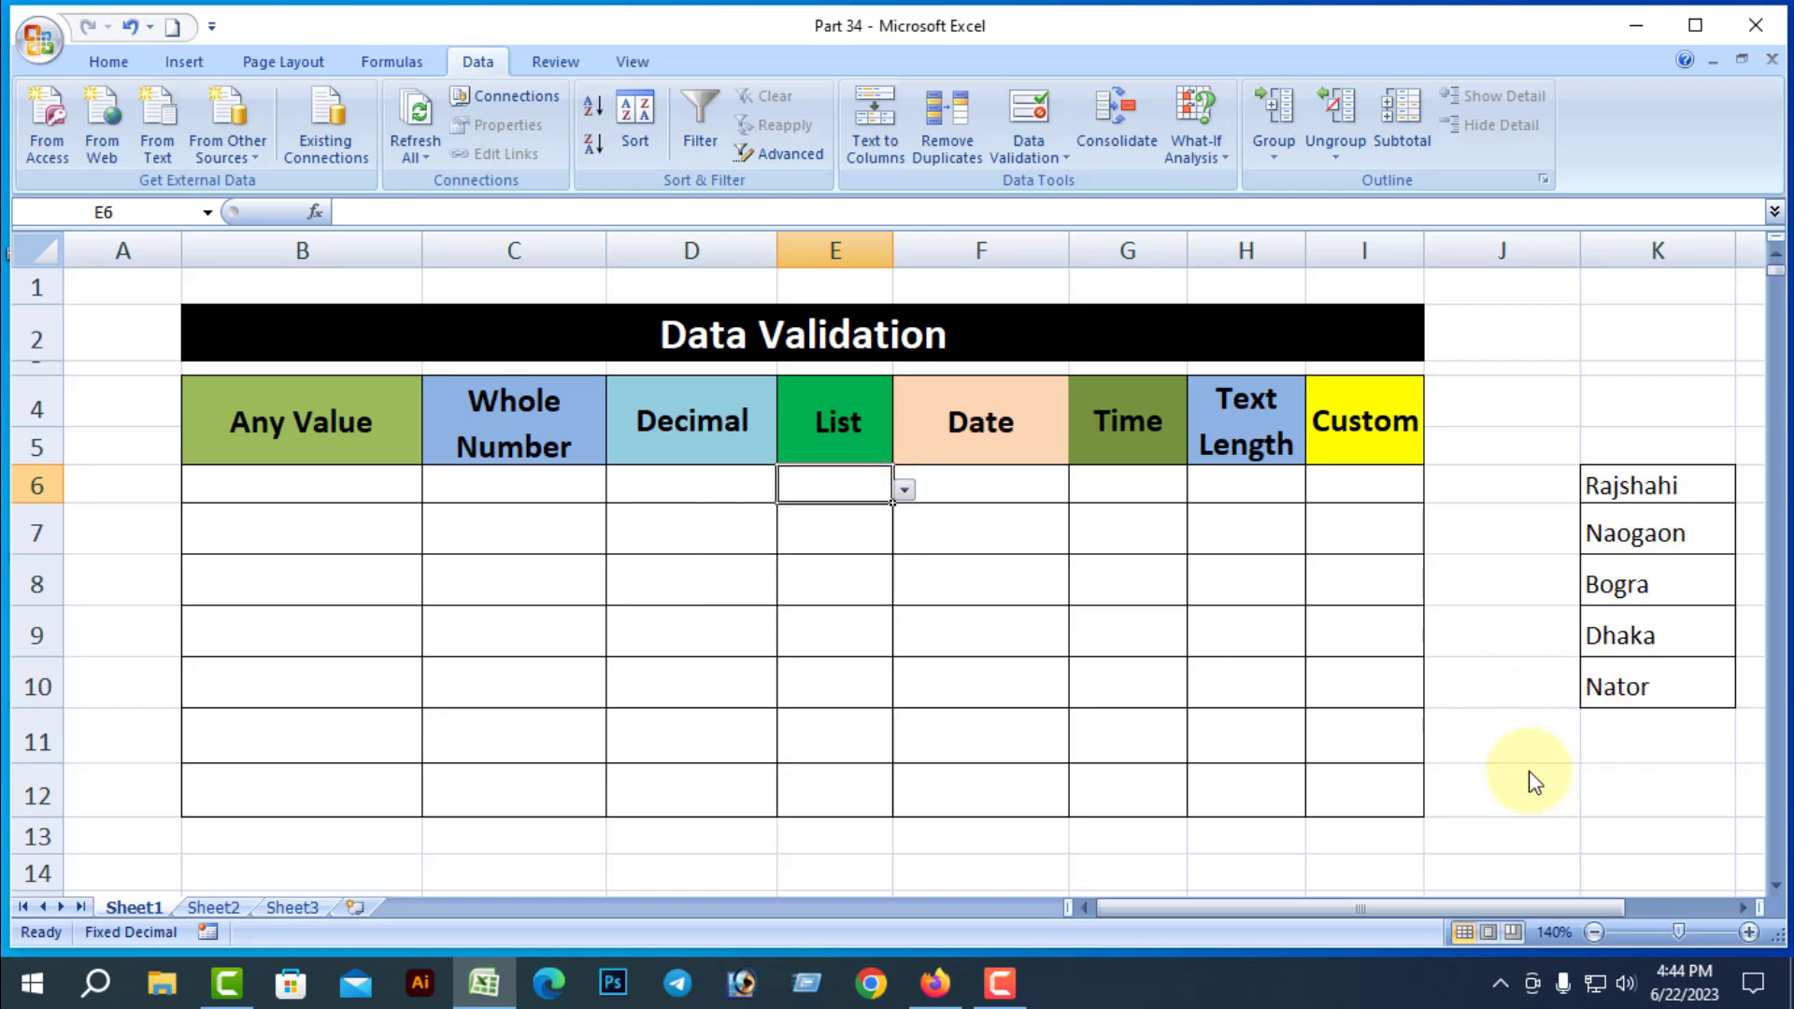
pyautogui.click(1684, 743)
# Move "Nator" from cell K10 into K7 by inserting it and shifting the following city names down
pyautogui.click(1655, 687)
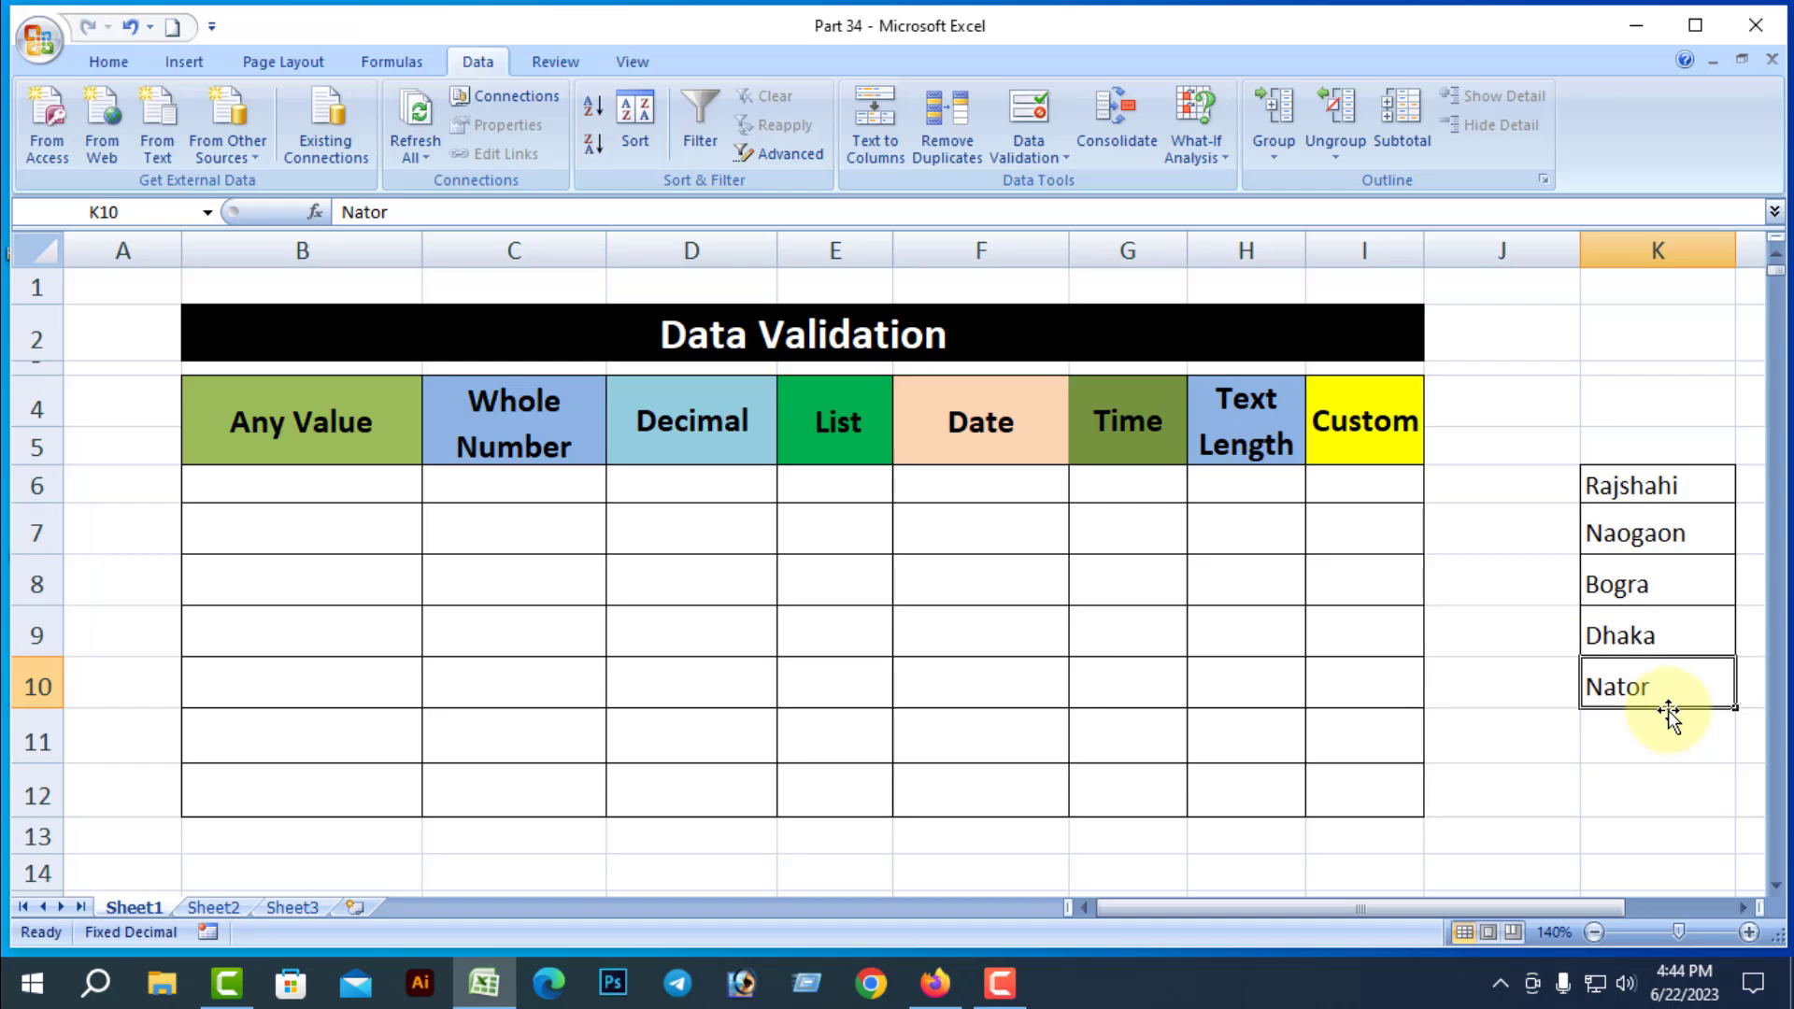
pyautogui.moveTo(1668, 713); pyautogui.dragTo(1652, 524)
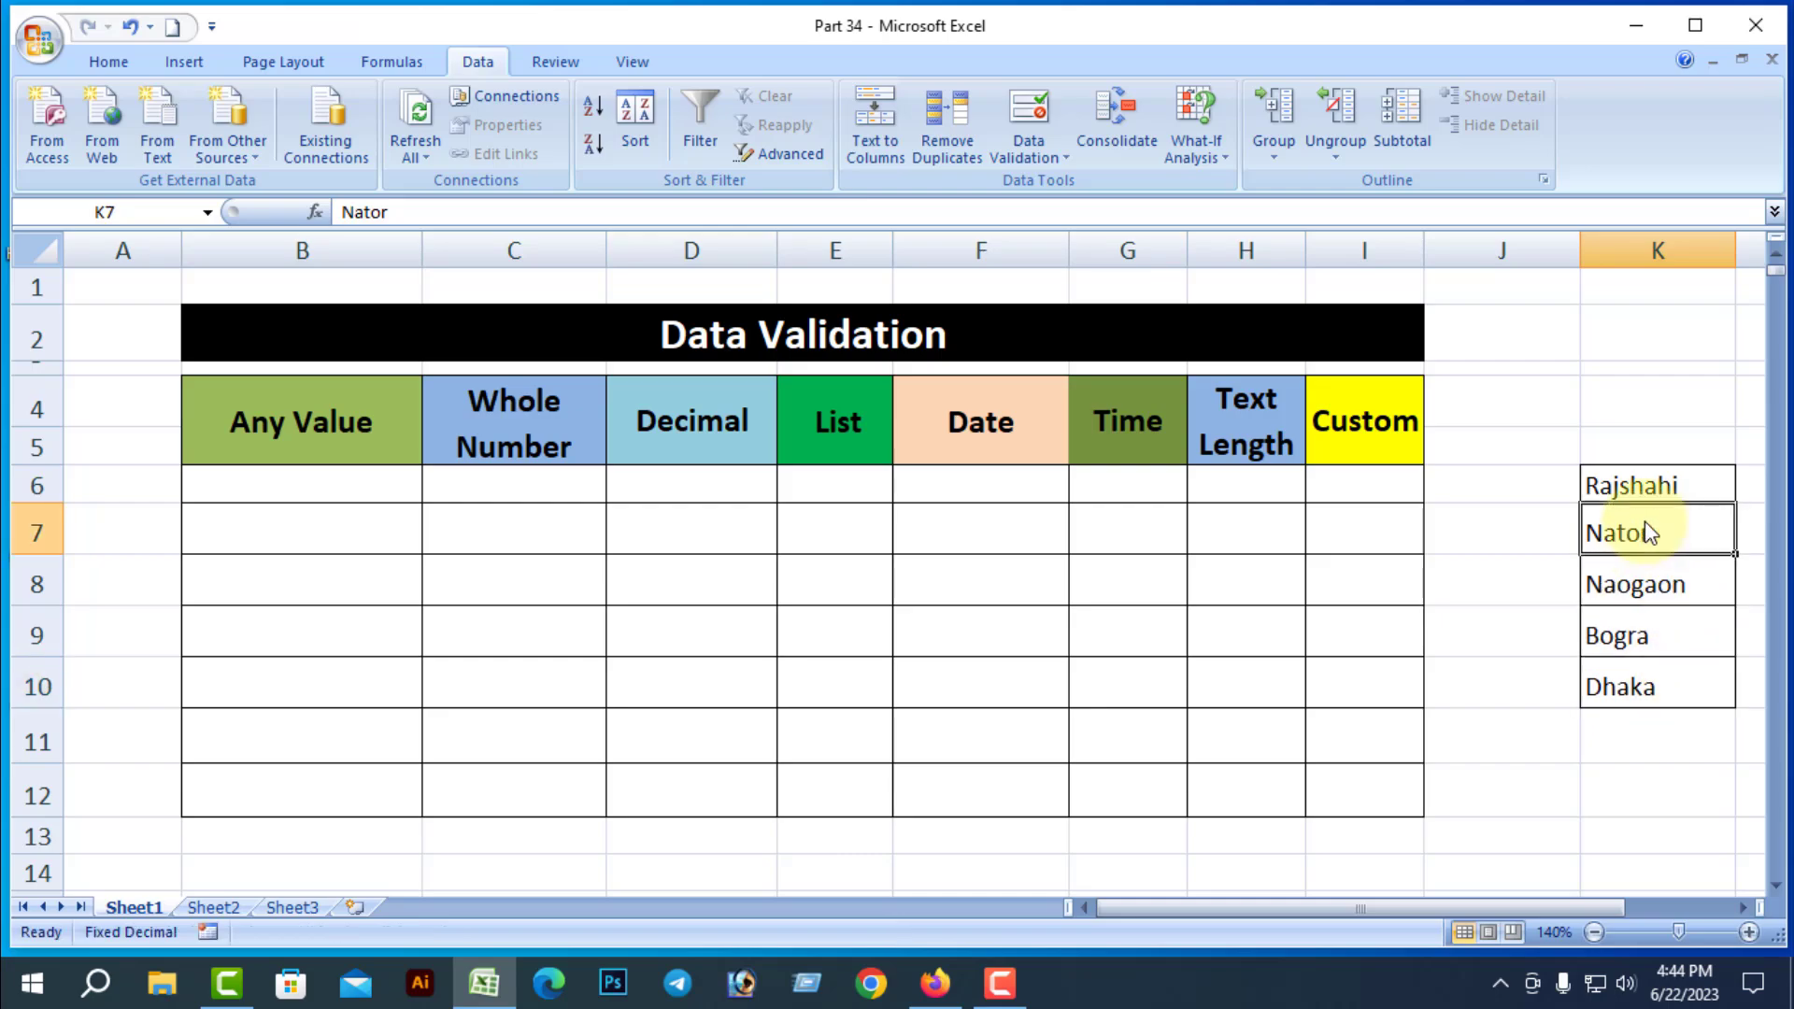
pyautogui.click(1680, 774)
# Examine the options offered by the validation drop-down in cell E7
pyautogui.click(841, 541)
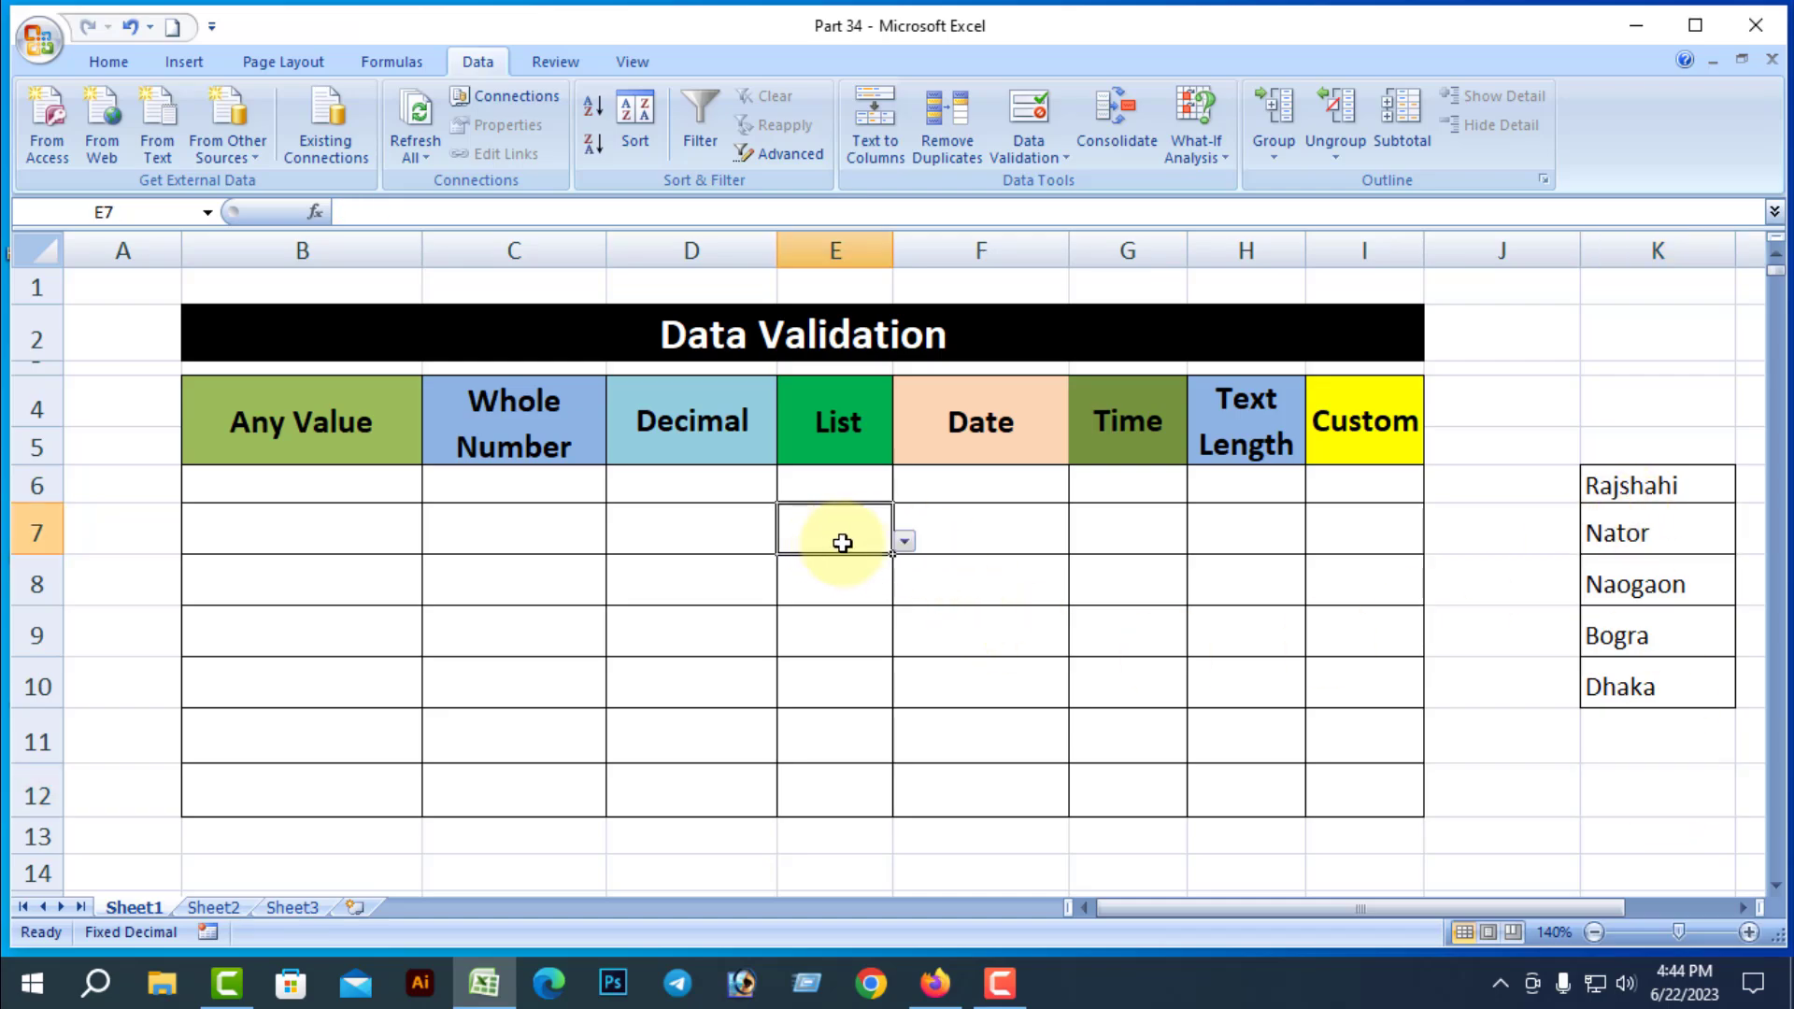
pyautogui.click(904, 542)
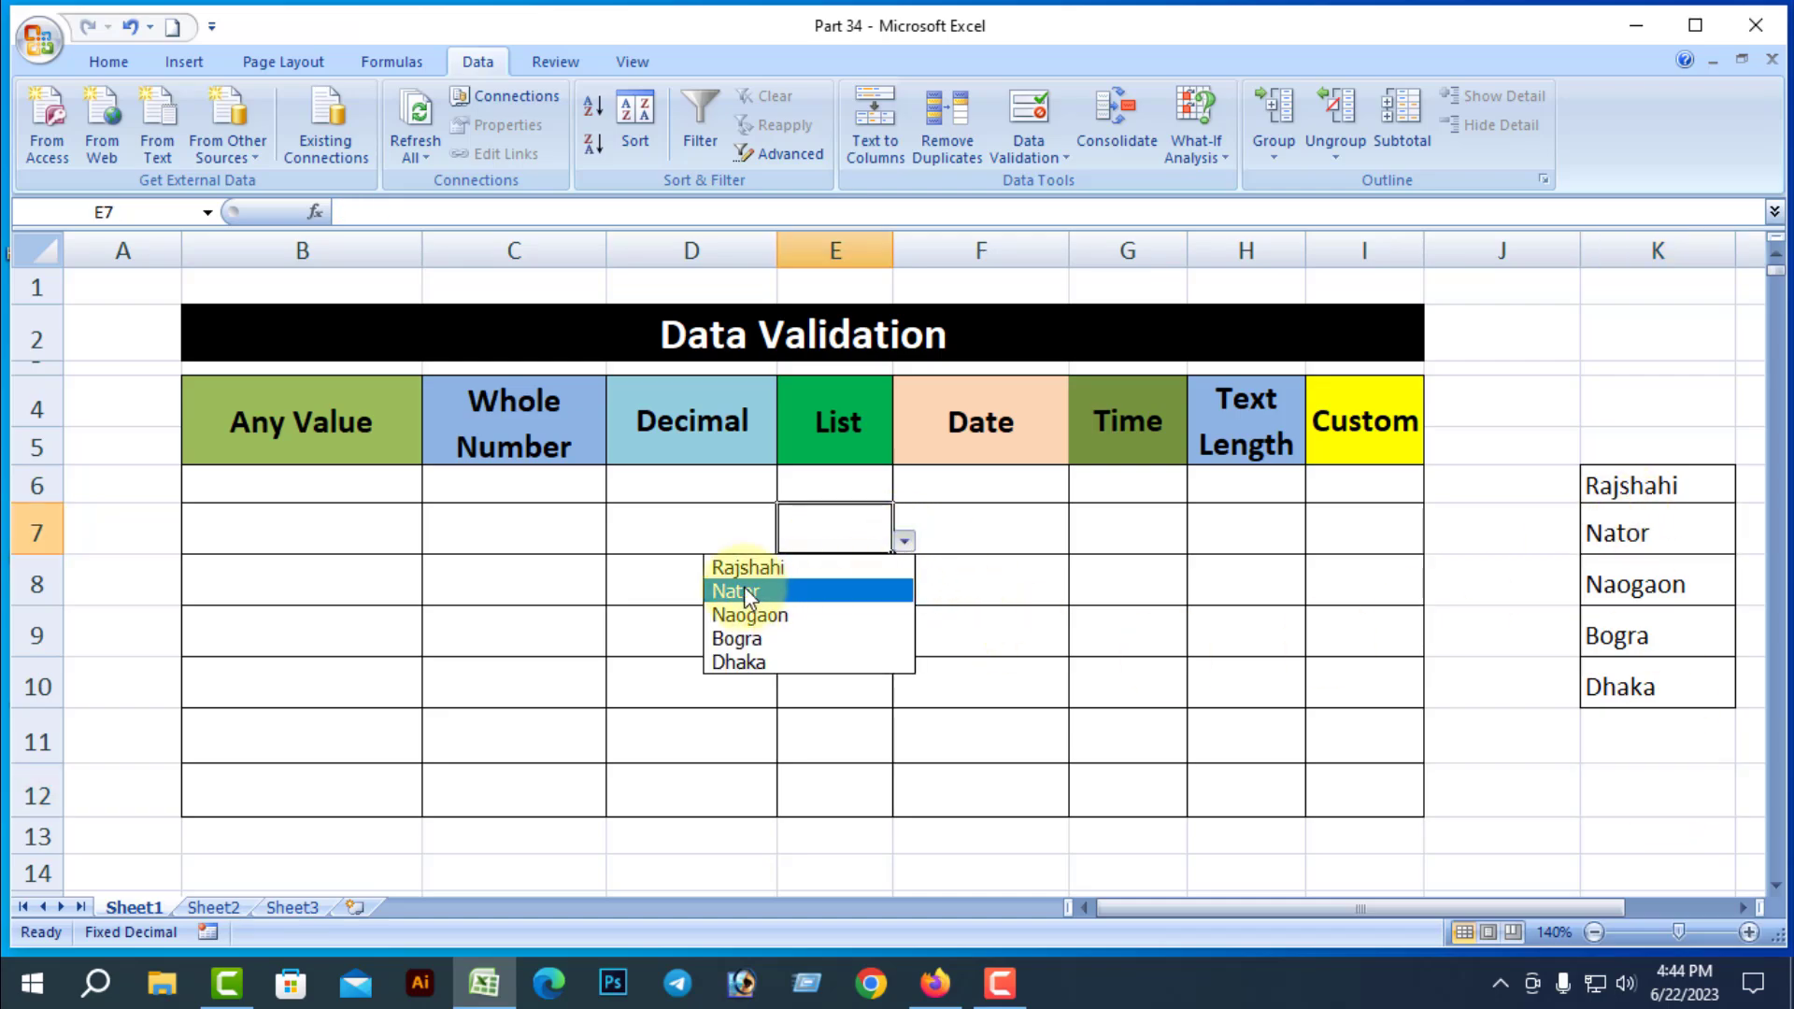
pyautogui.click(1667, 766)
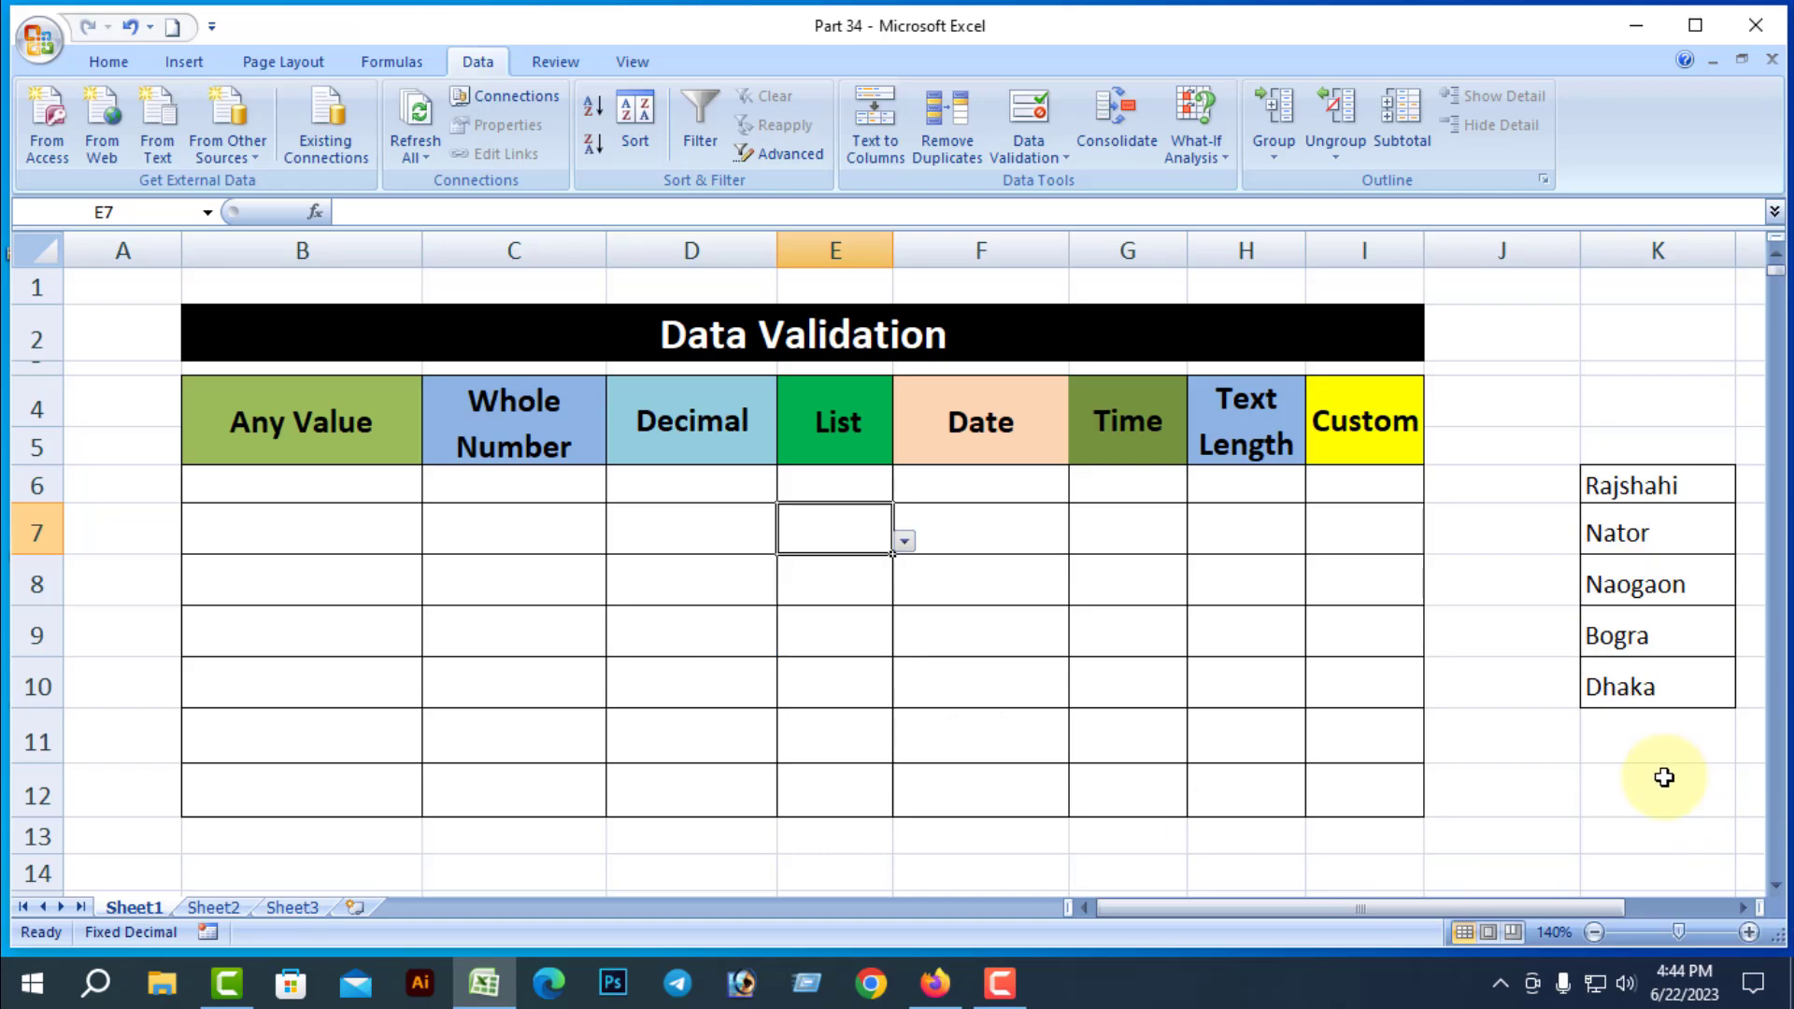
# Undo the insertion of "Nator" at cell K7
pyautogui.hotkey('ctrl', 'z')
pyautogui.click(1680, 778)
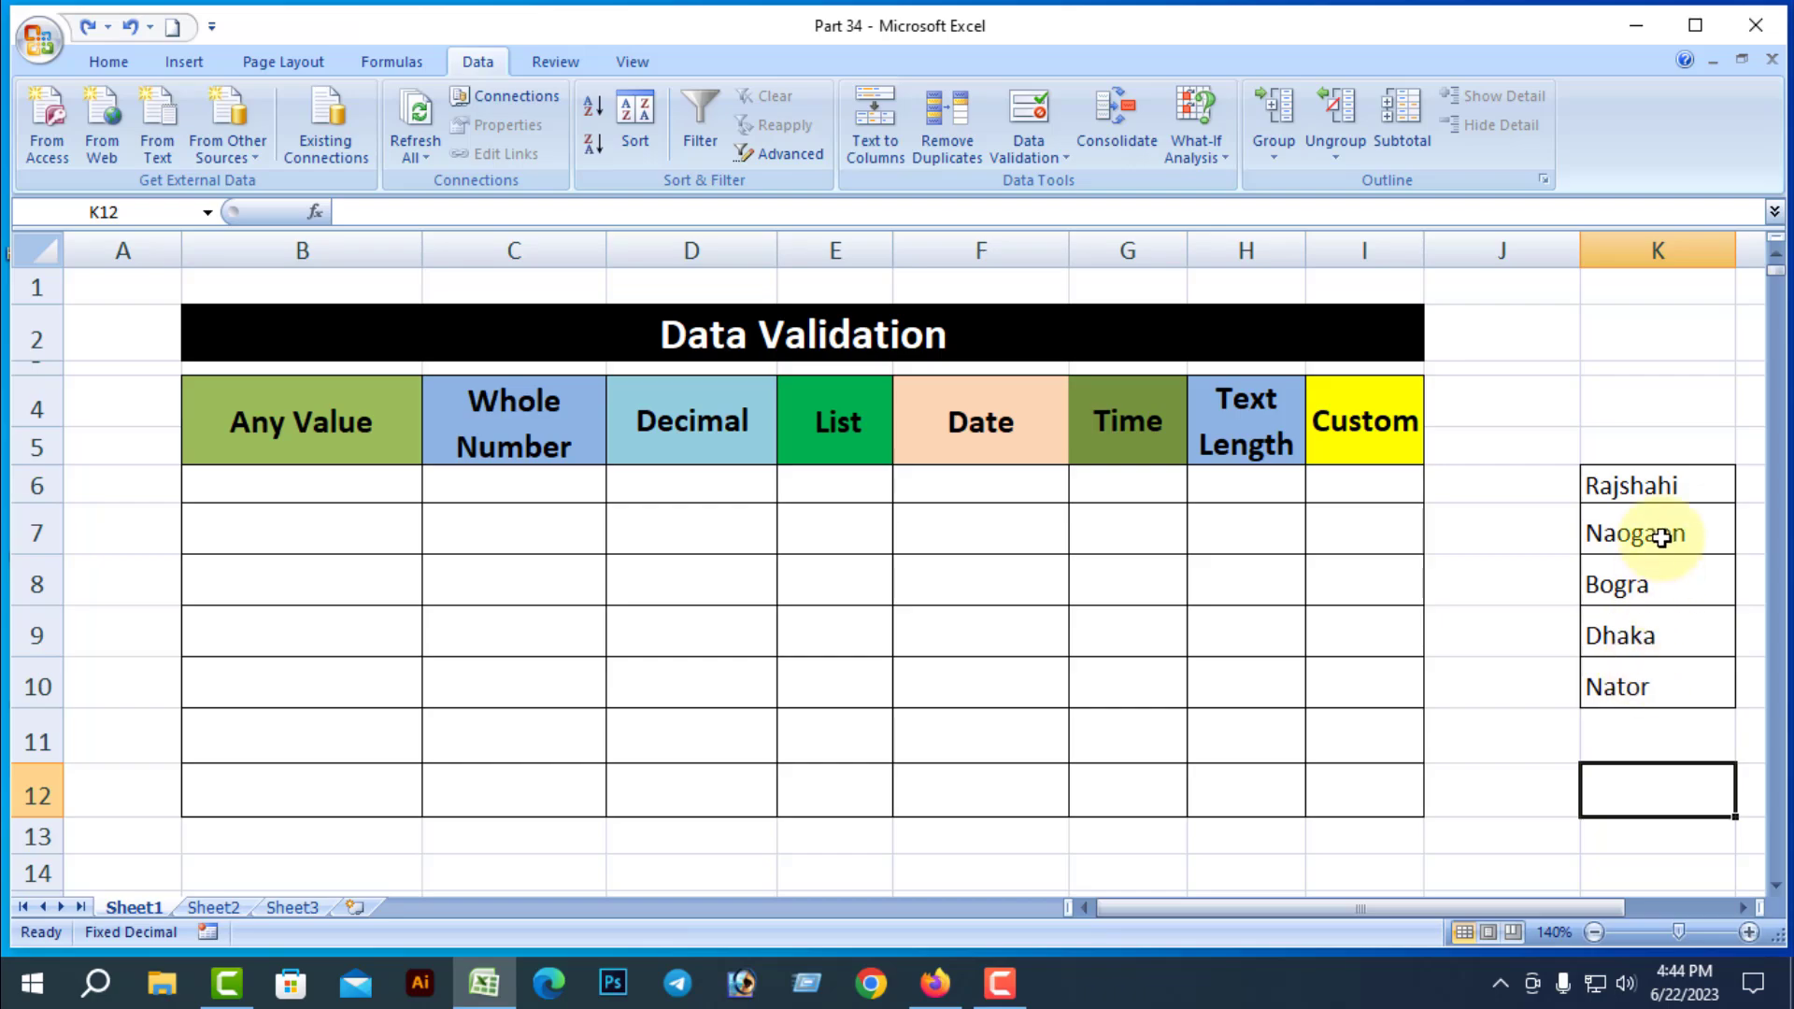
# Try moving "Nator" from cell K10 onto K7, replacing the destination contents, and undo the move
pyautogui.click(1652, 689)
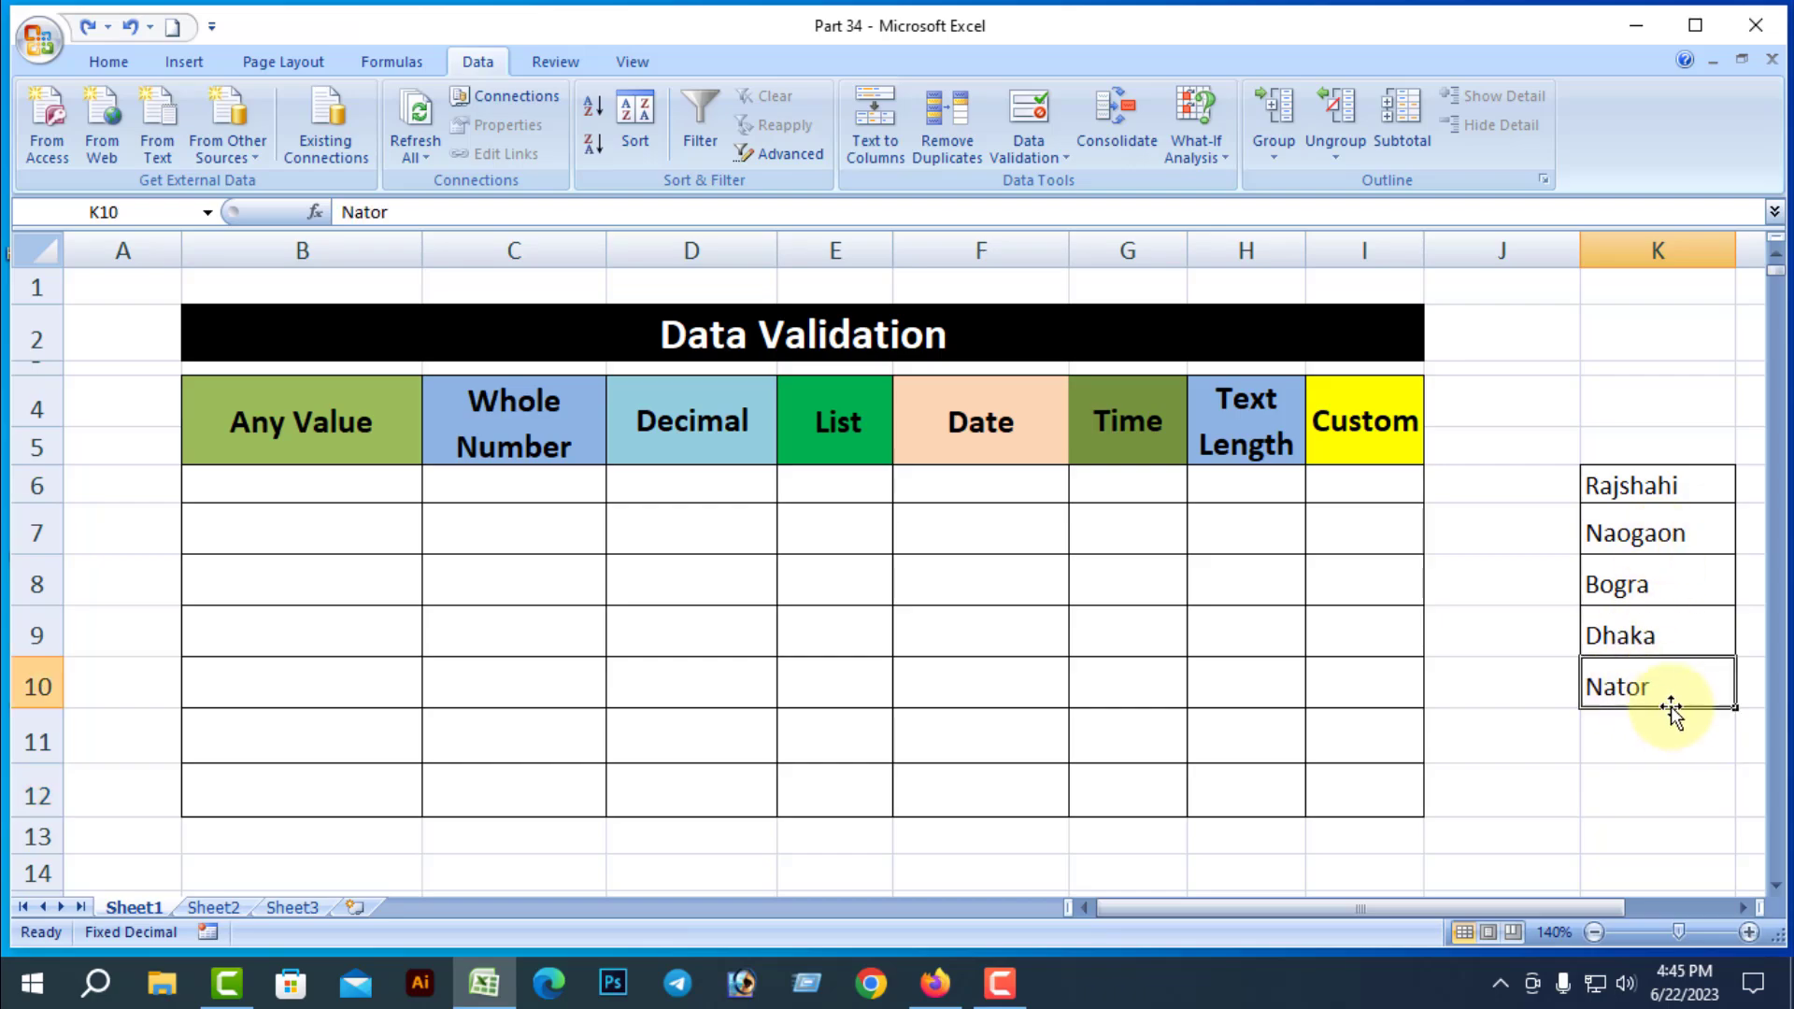
pyautogui.moveTo(1661, 707); pyautogui.dragTo(1641, 537)
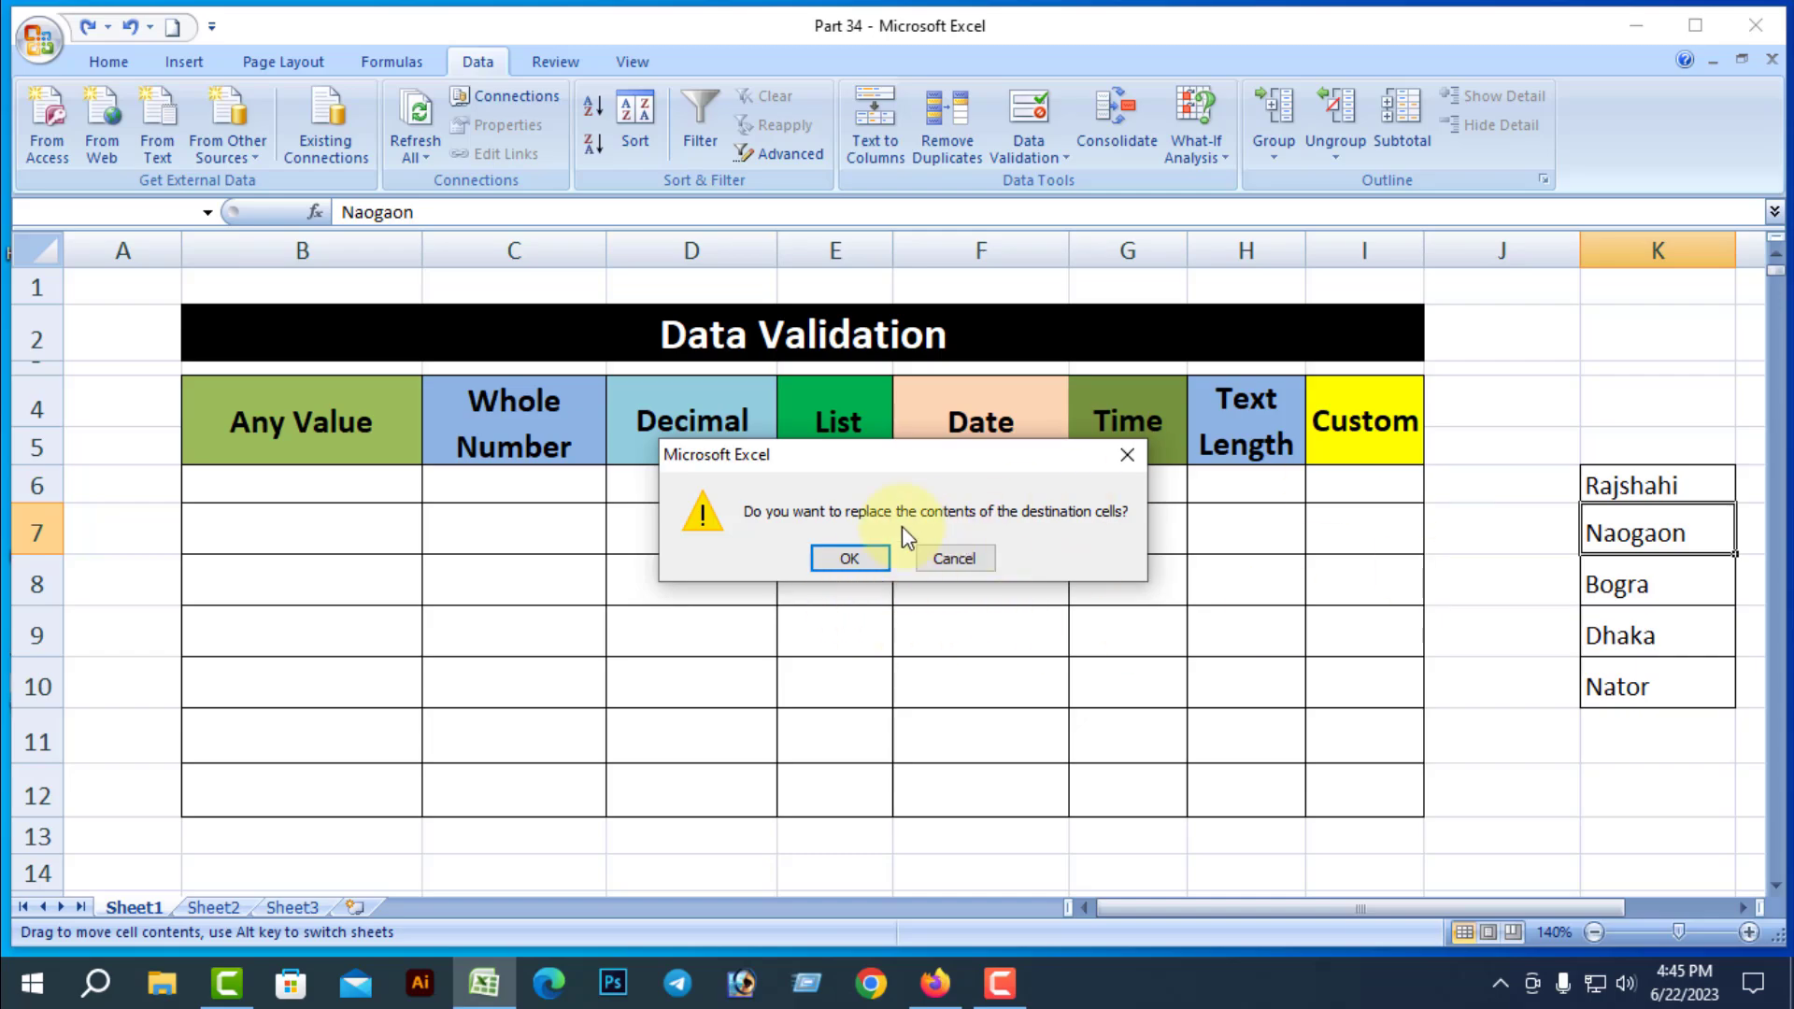
pyautogui.click(867, 564)
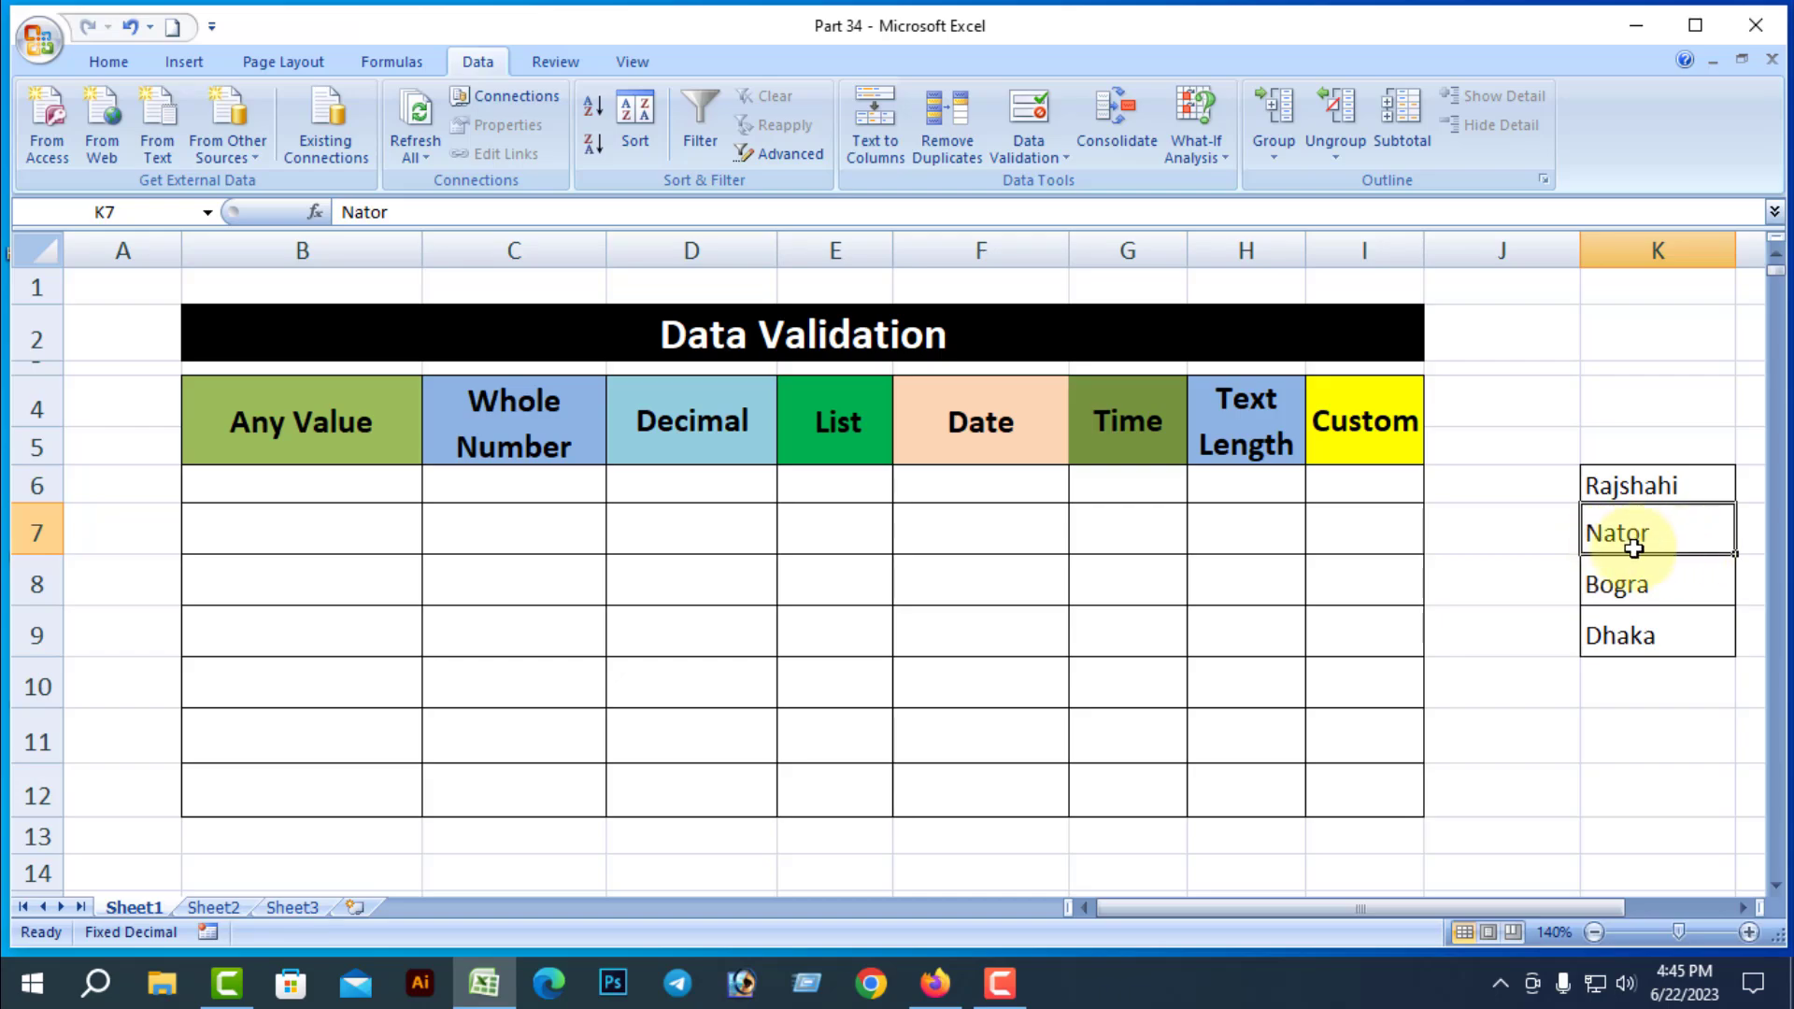
pyautogui.hotkey('ctrl', 'z')
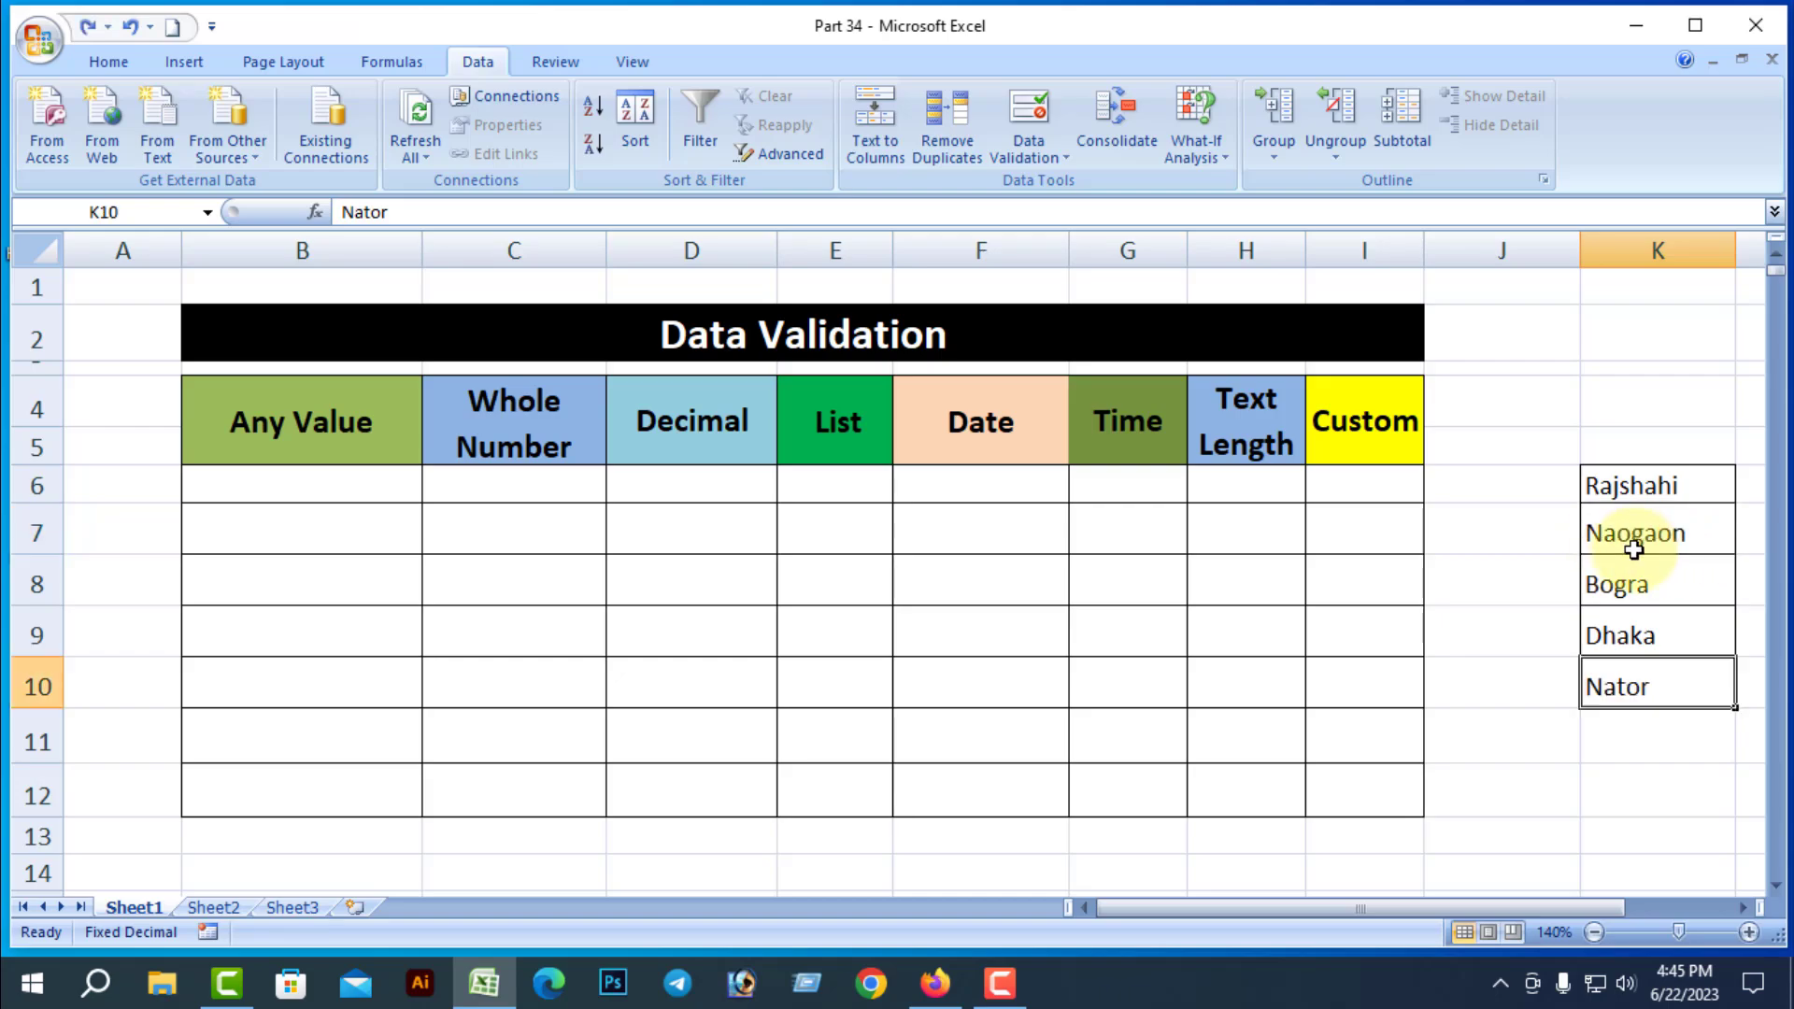
pyautogui.click(1686, 790)
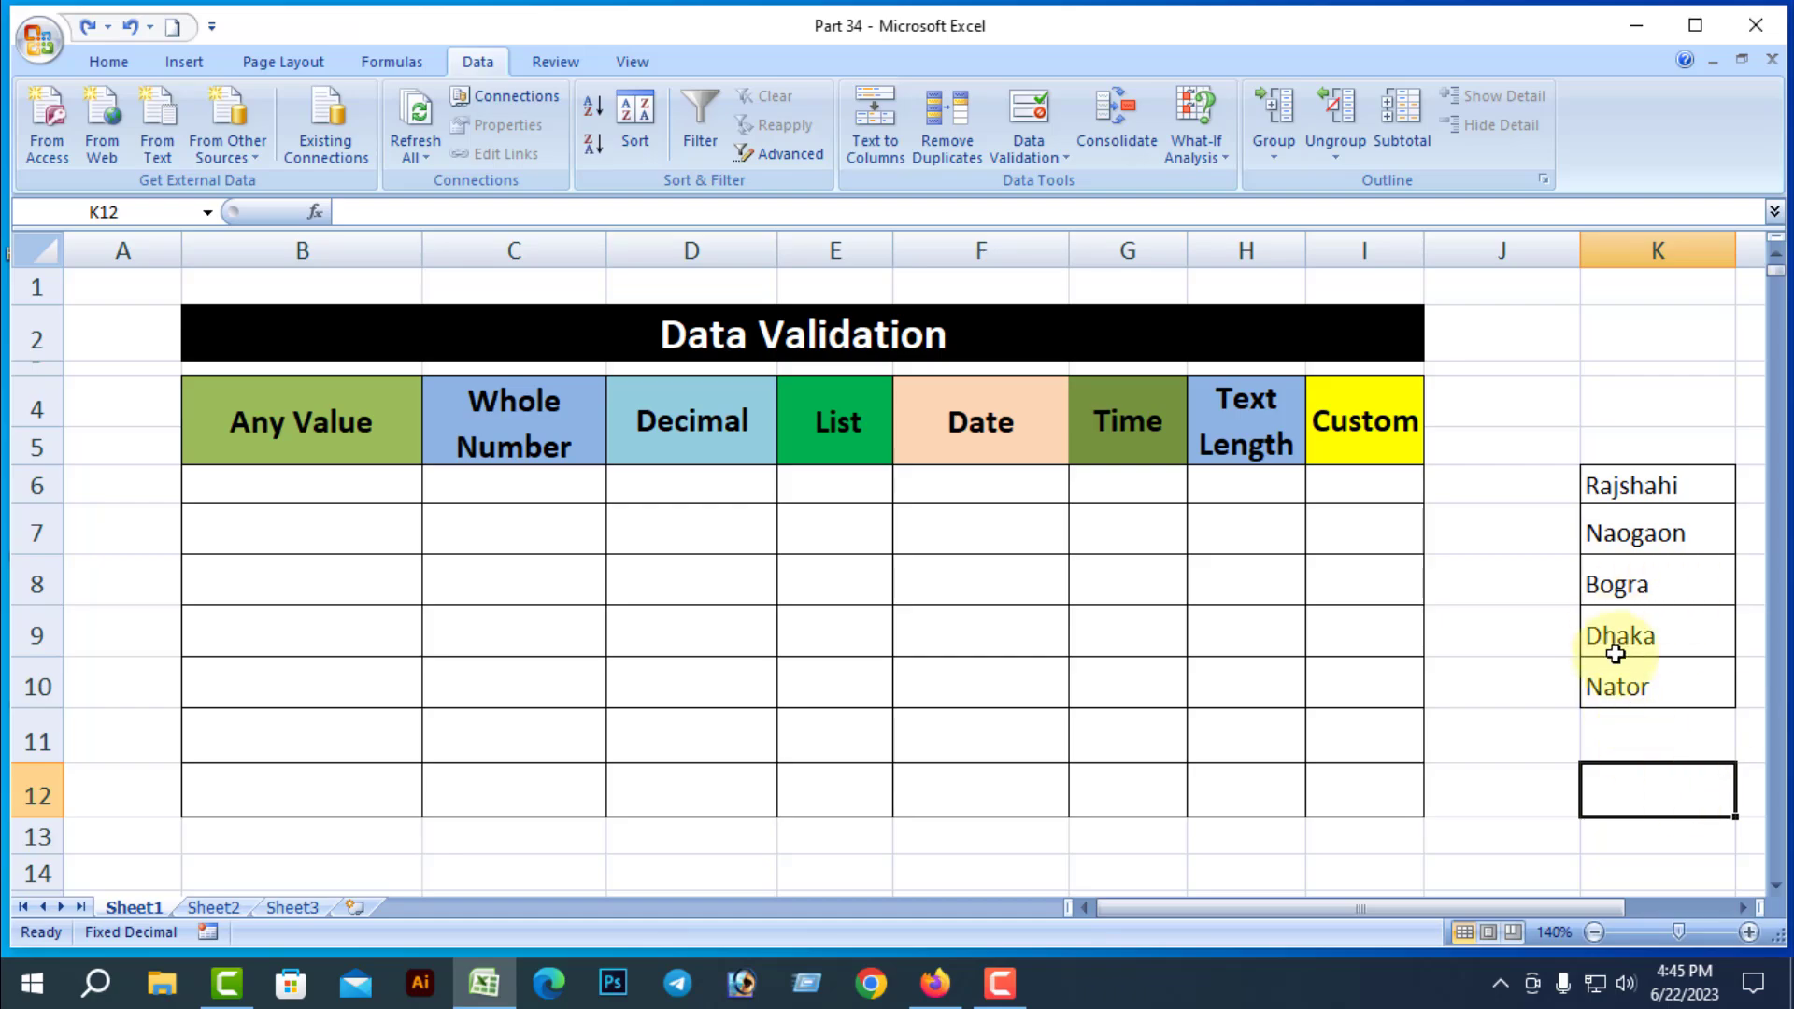
# Move "Rajshahi" from cell K6 to cell K11, below "Nator"
pyautogui.click(1642, 485)
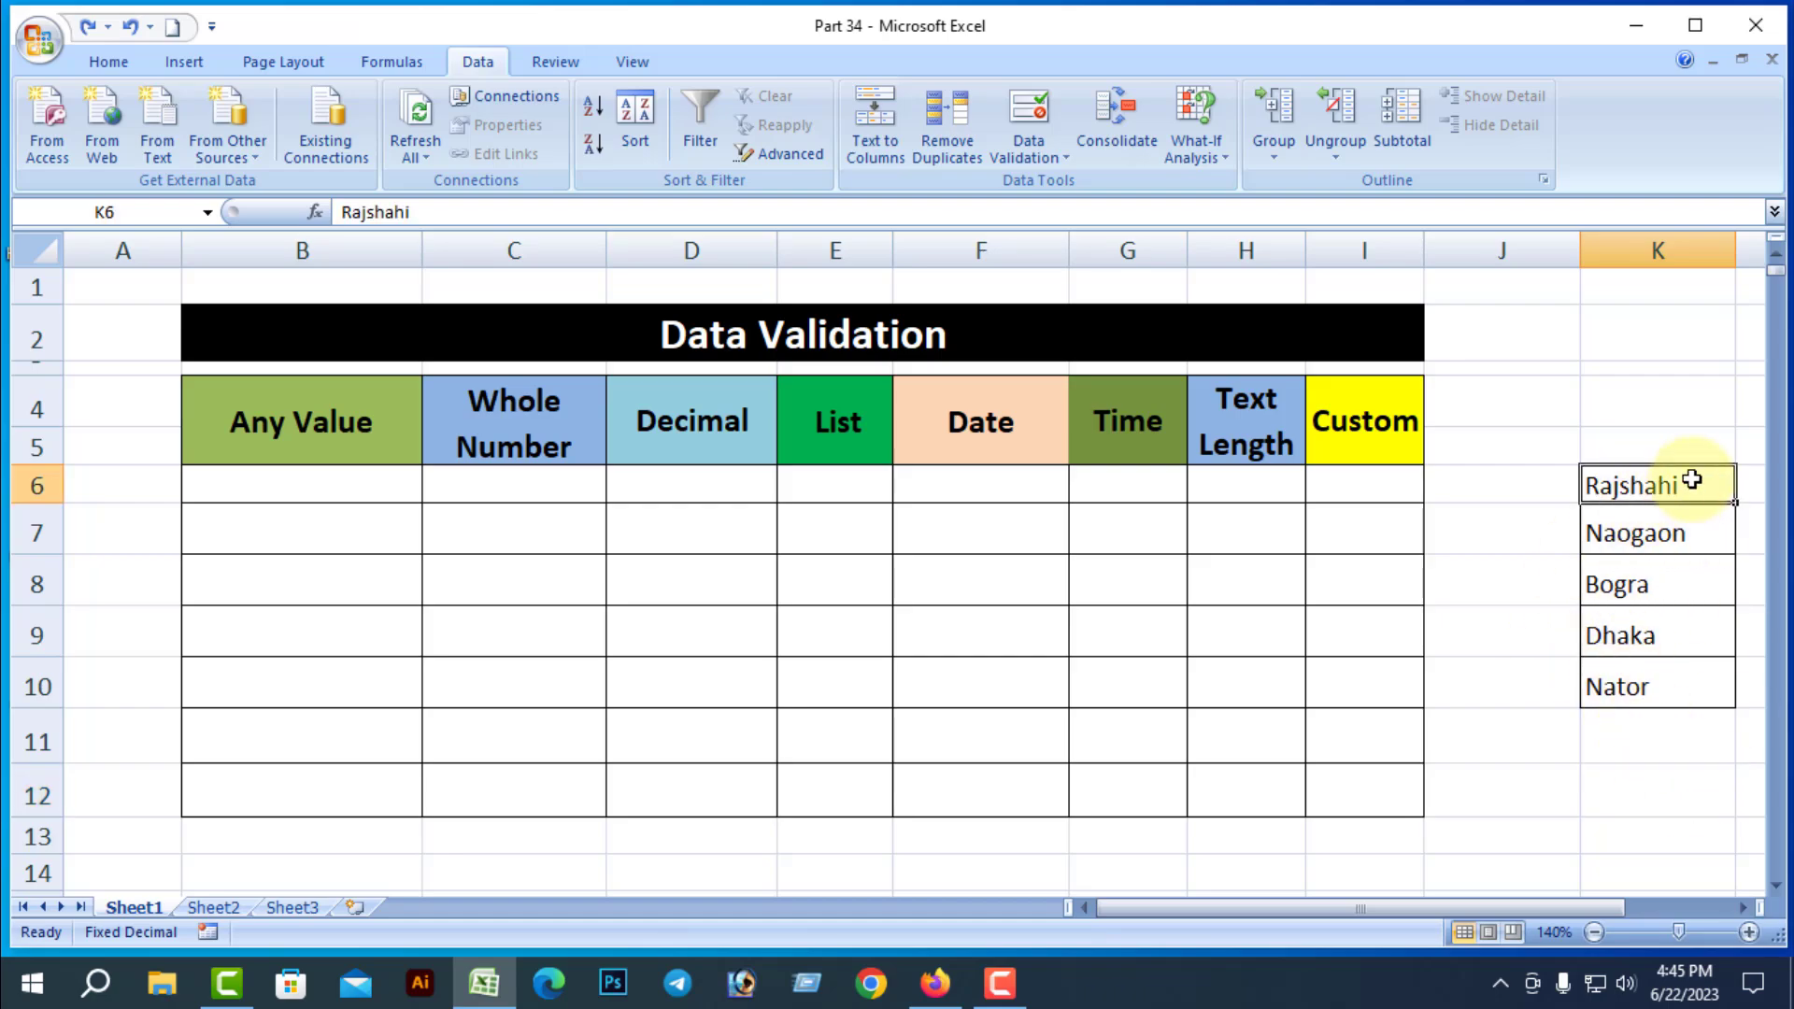
pyautogui.moveTo(1648, 462); pyautogui.dragTo(1656, 735)
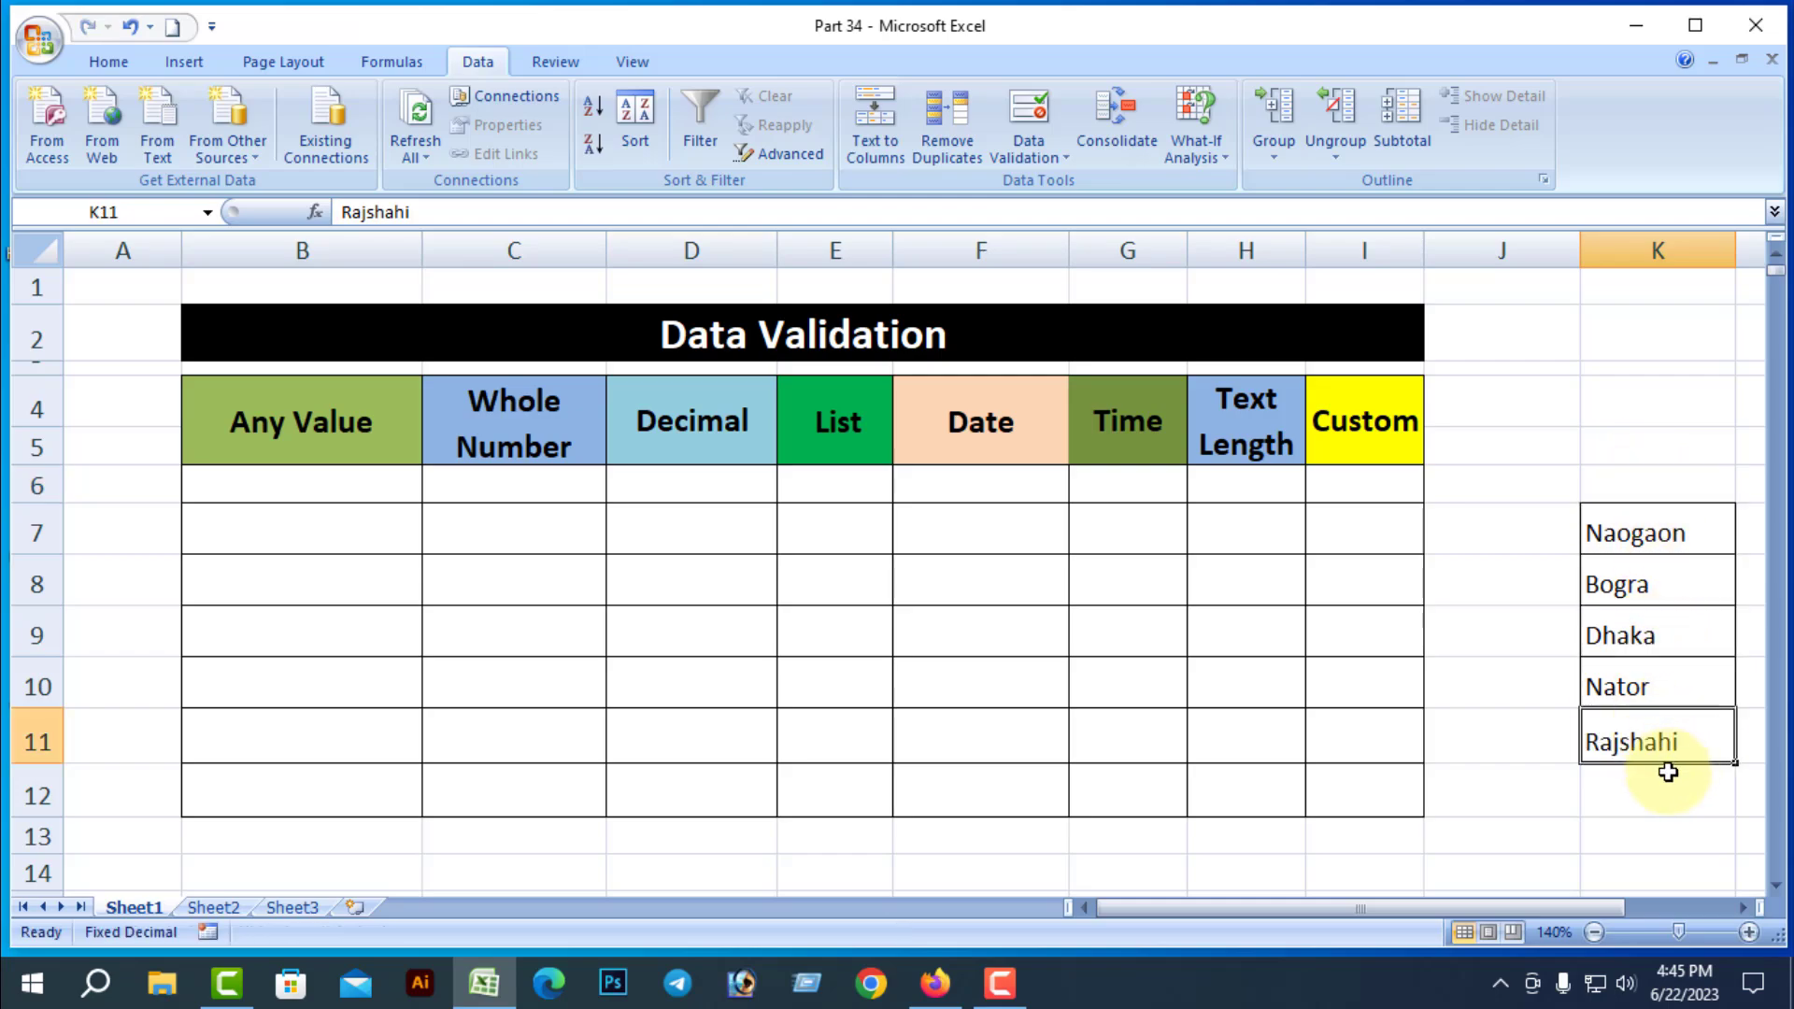
pyautogui.click(1694, 822)
pyautogui.click(1670, 745)
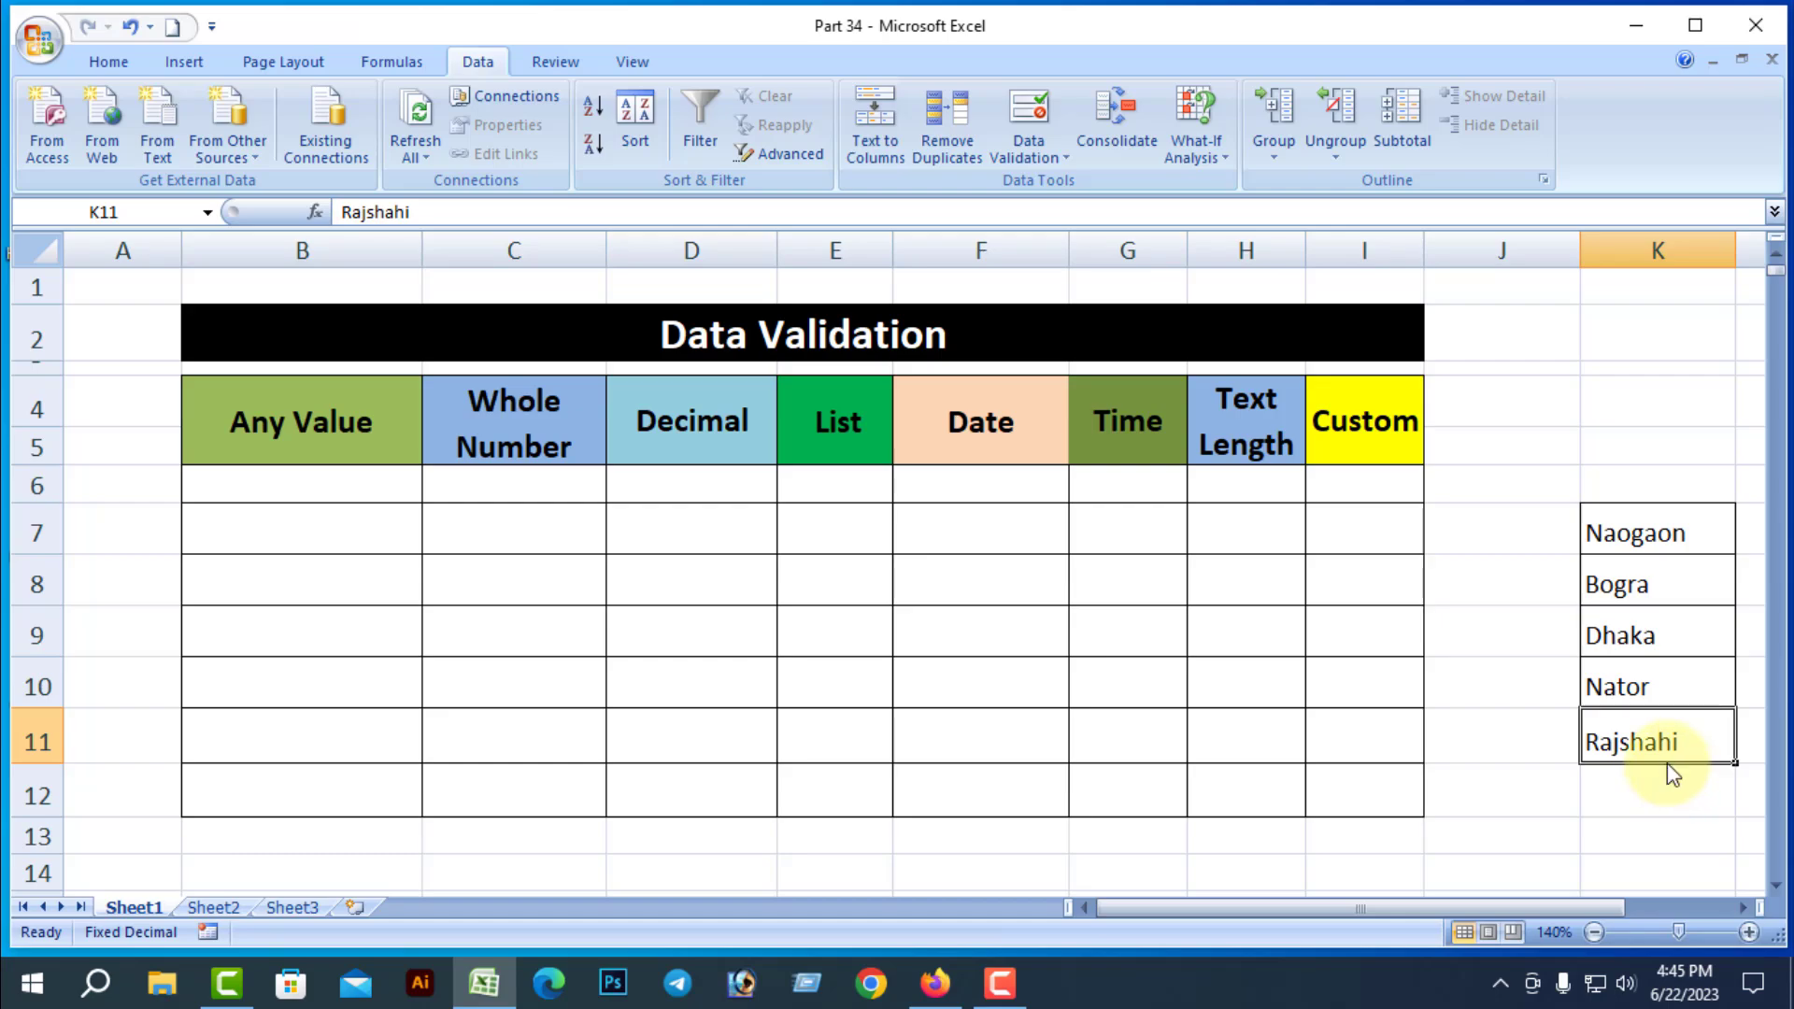
# Move "Rajshahi" from cell K11 back to cell K6, above "Naogaon"
pyautogui.moveTo(1667, 763); pyautogui.dragTo(1646, 486)
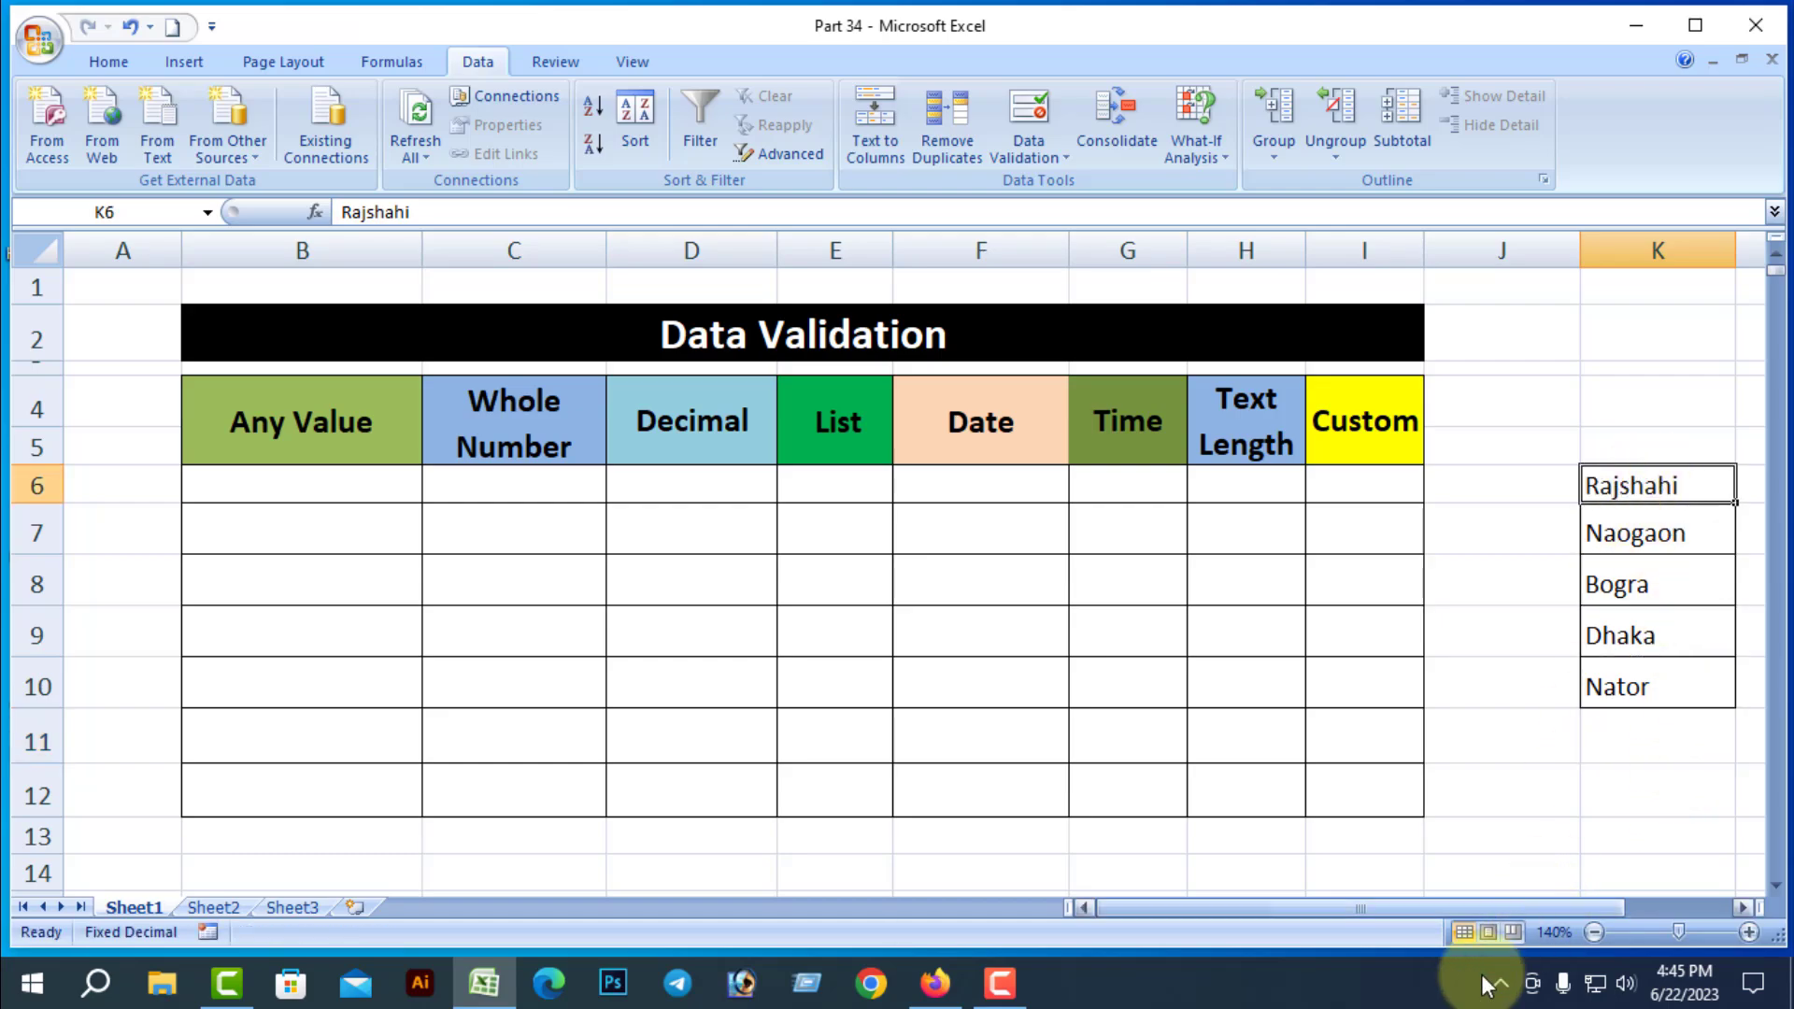
pyautogui.click(1508, 795)
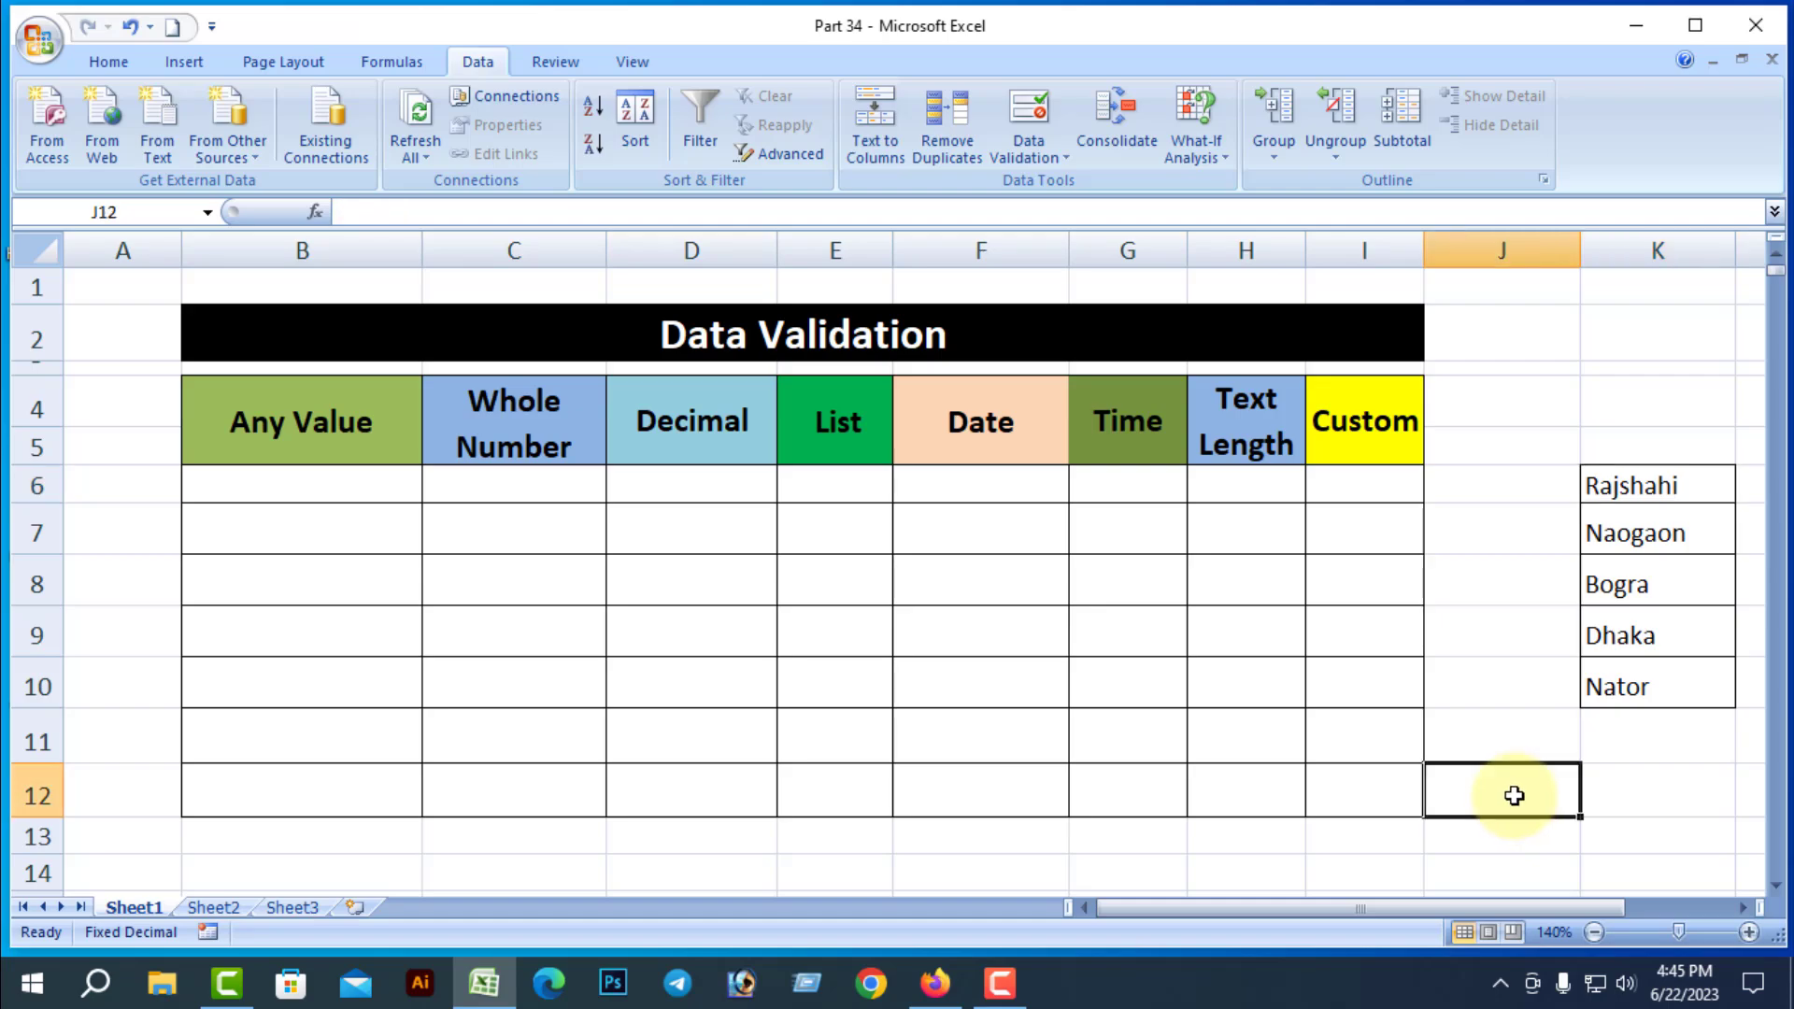
pyautogui.click(1658, 836)
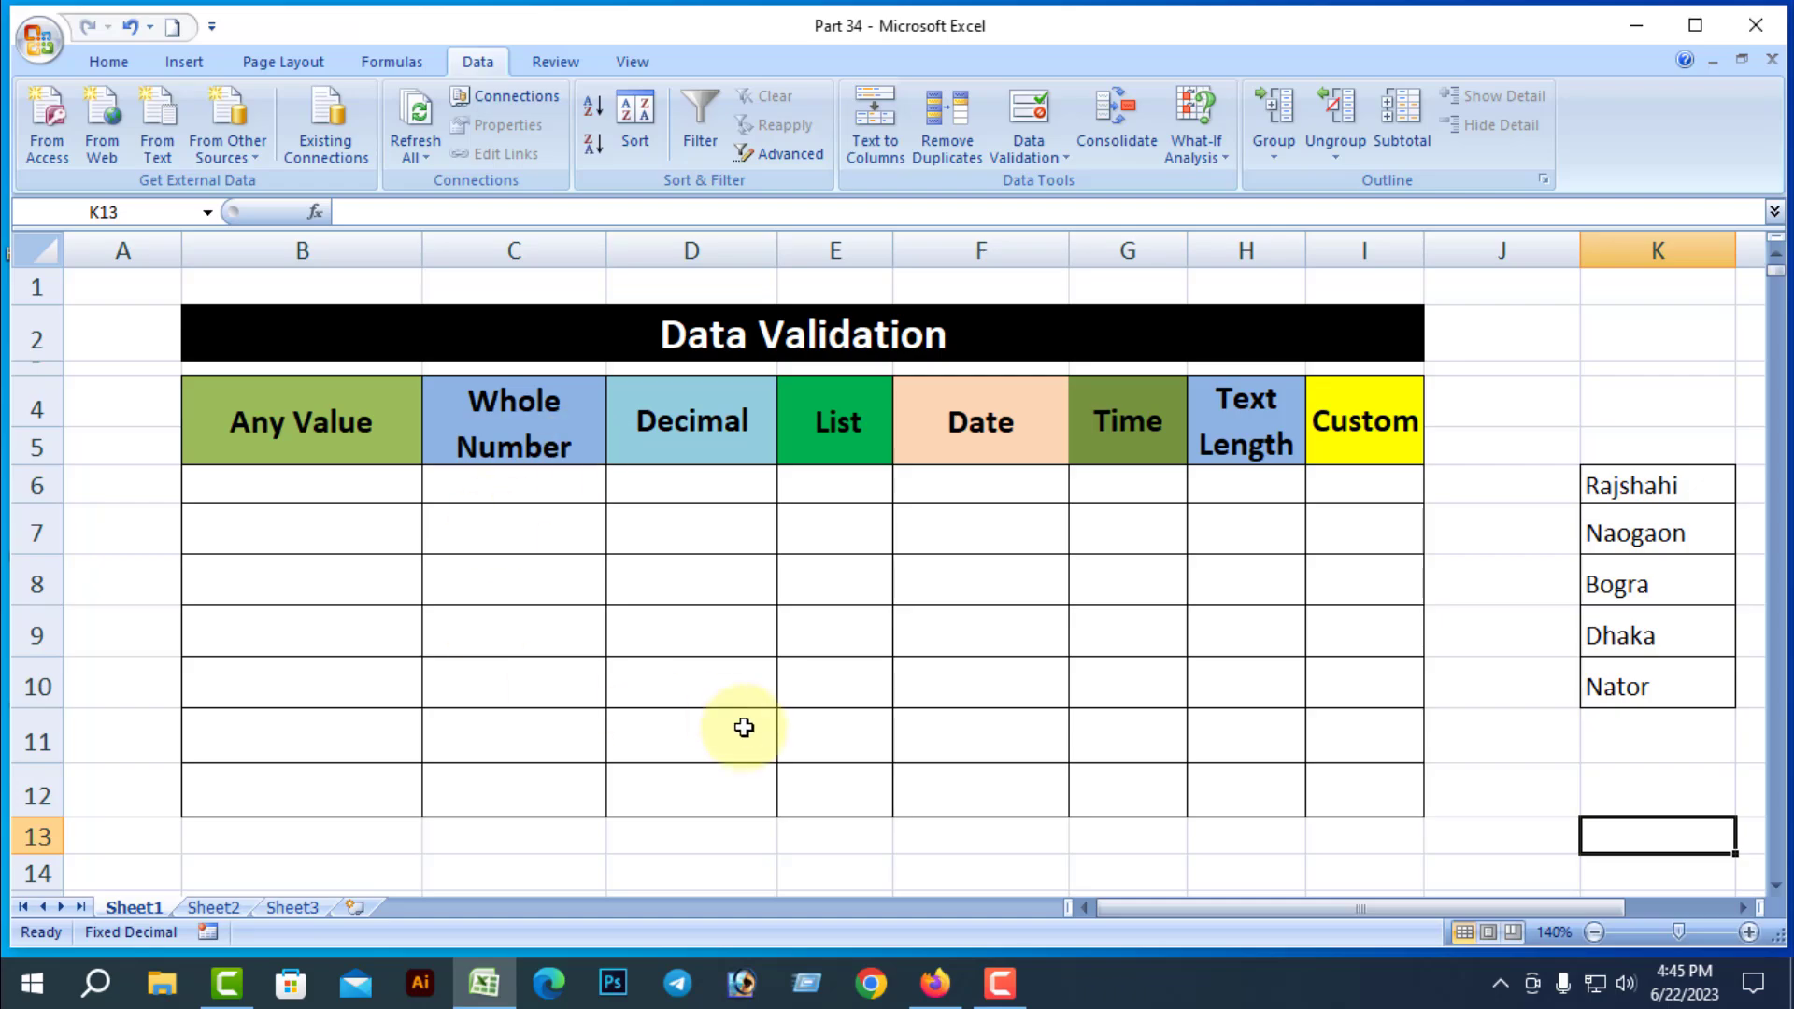
# Examine the item list on Sheet2 and return to Sheet1
pyautogui.scroll(-3, 757, 733)
pyautogui.scroll(3, 773, 744)
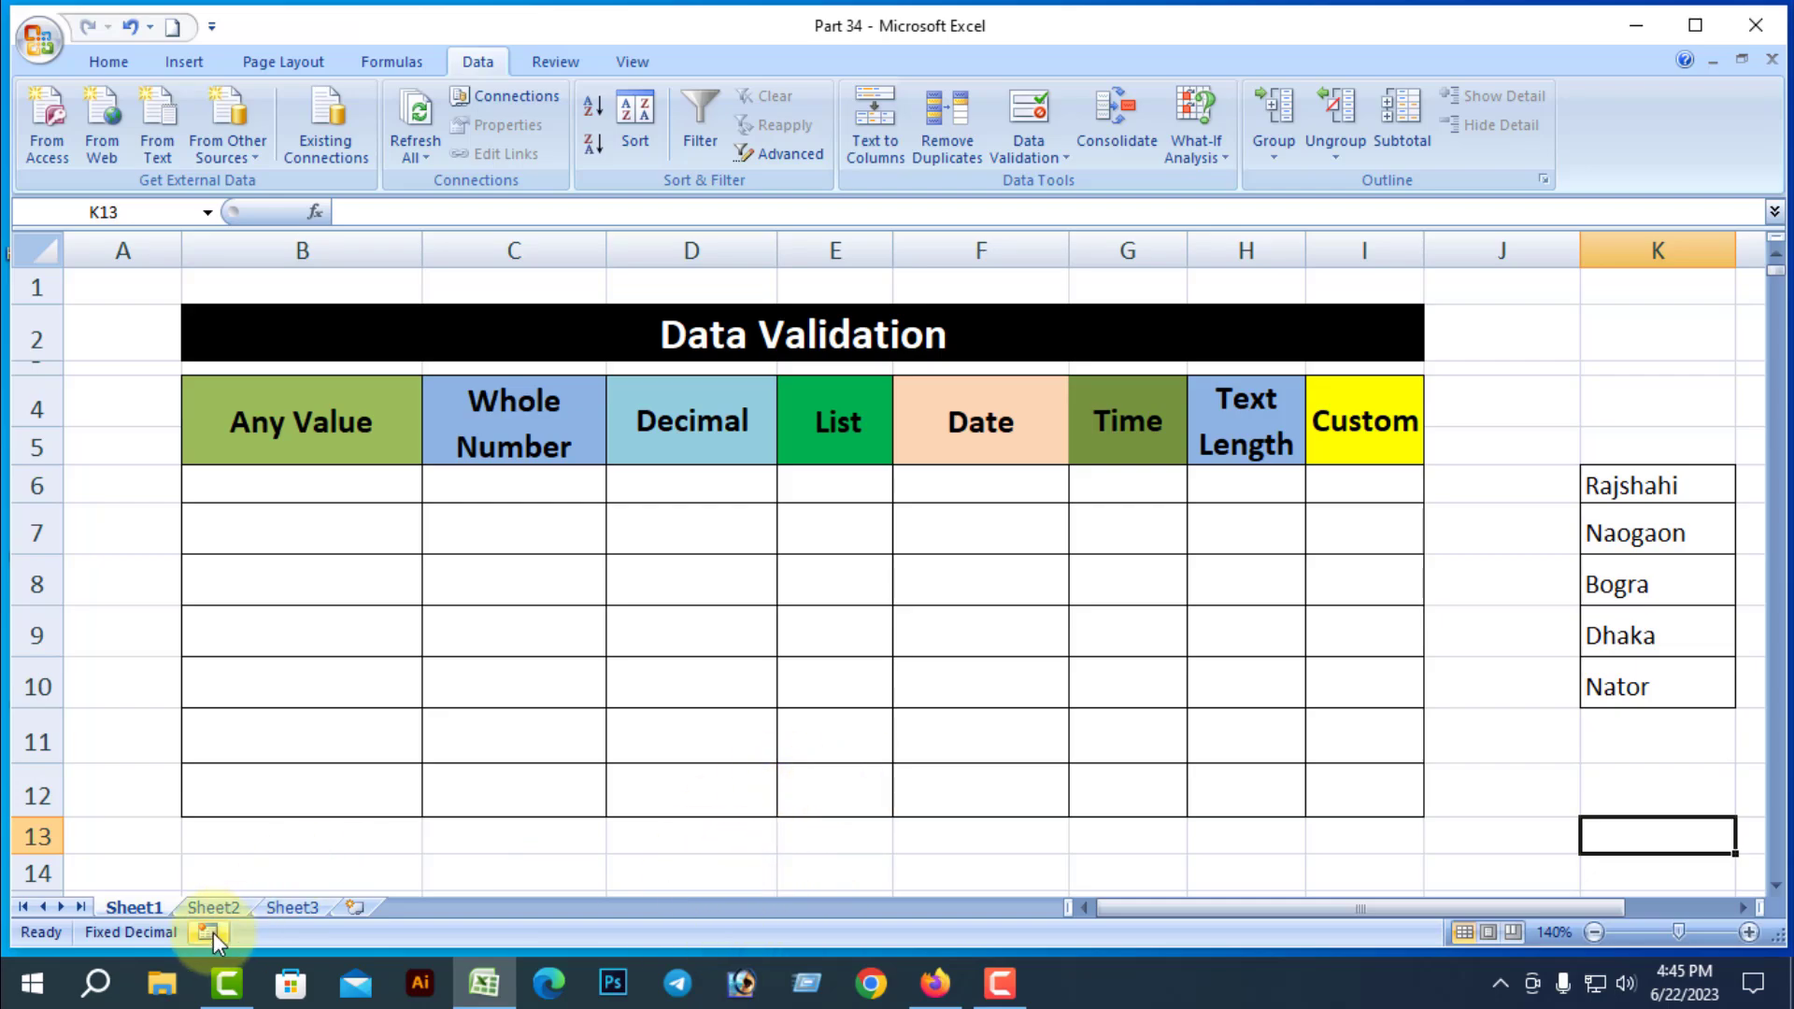
pyautogui.click(213, 907)
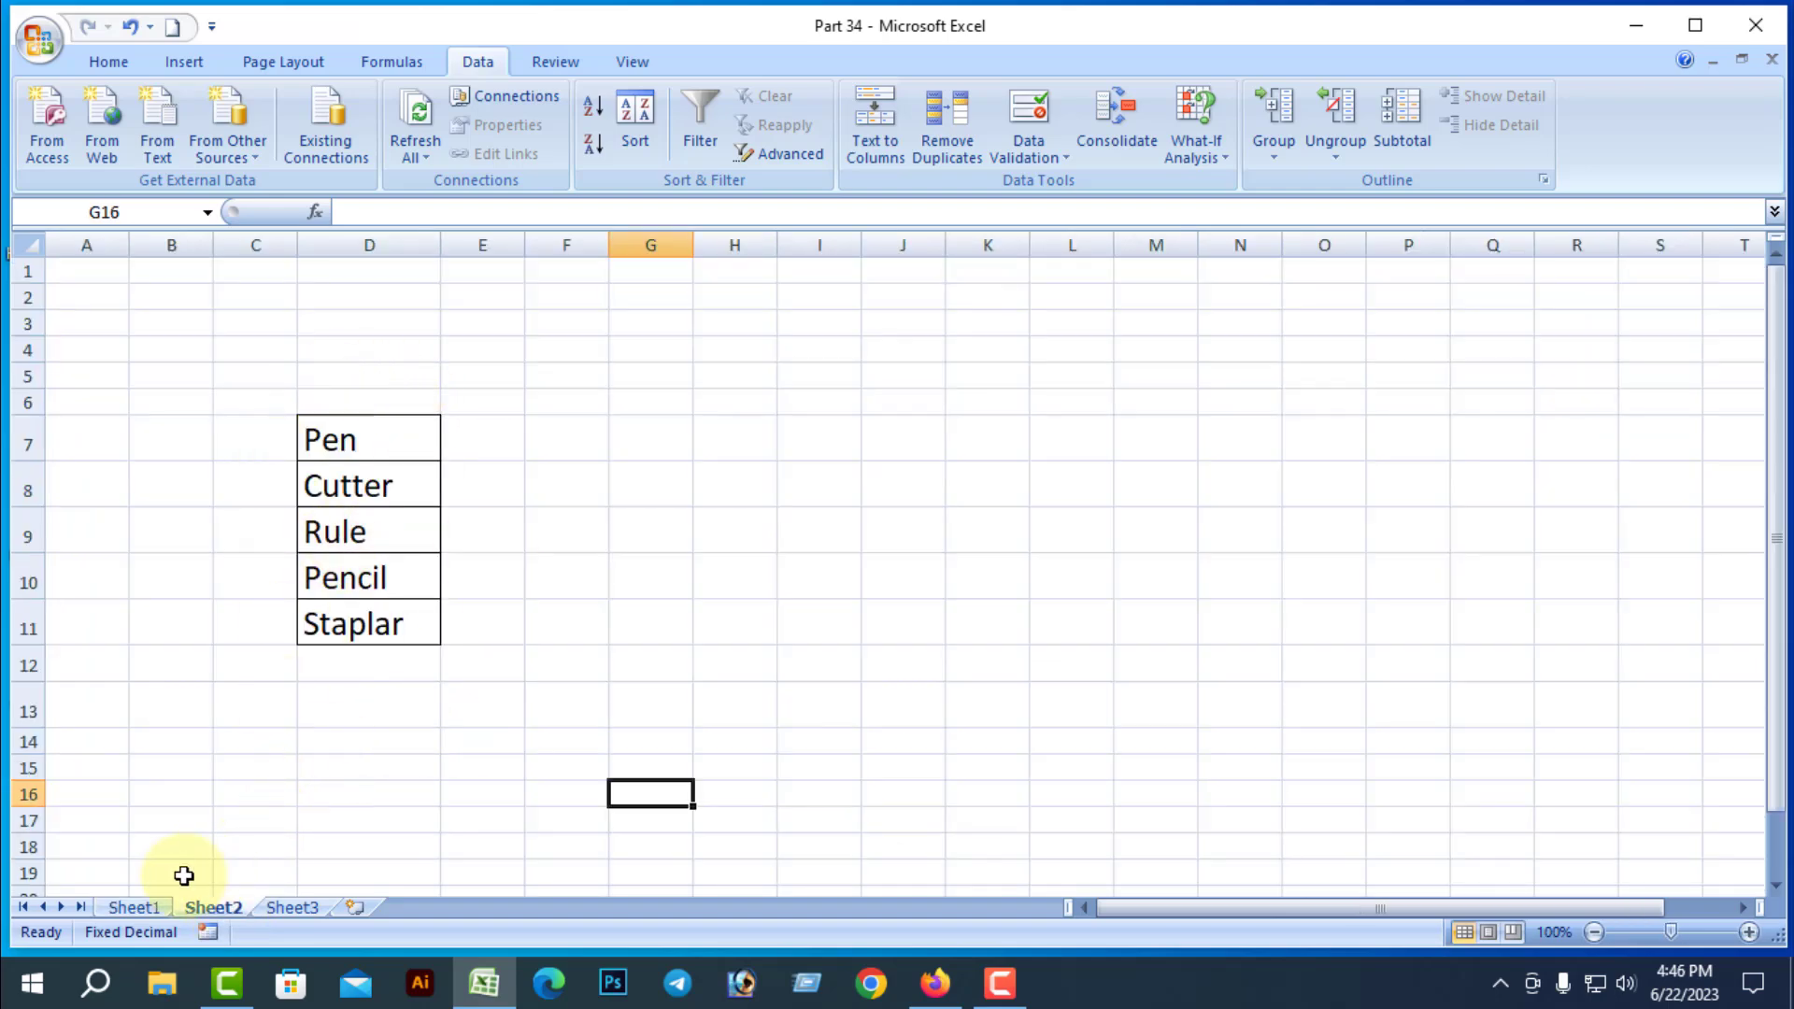
pyautogui.click(140, 908)
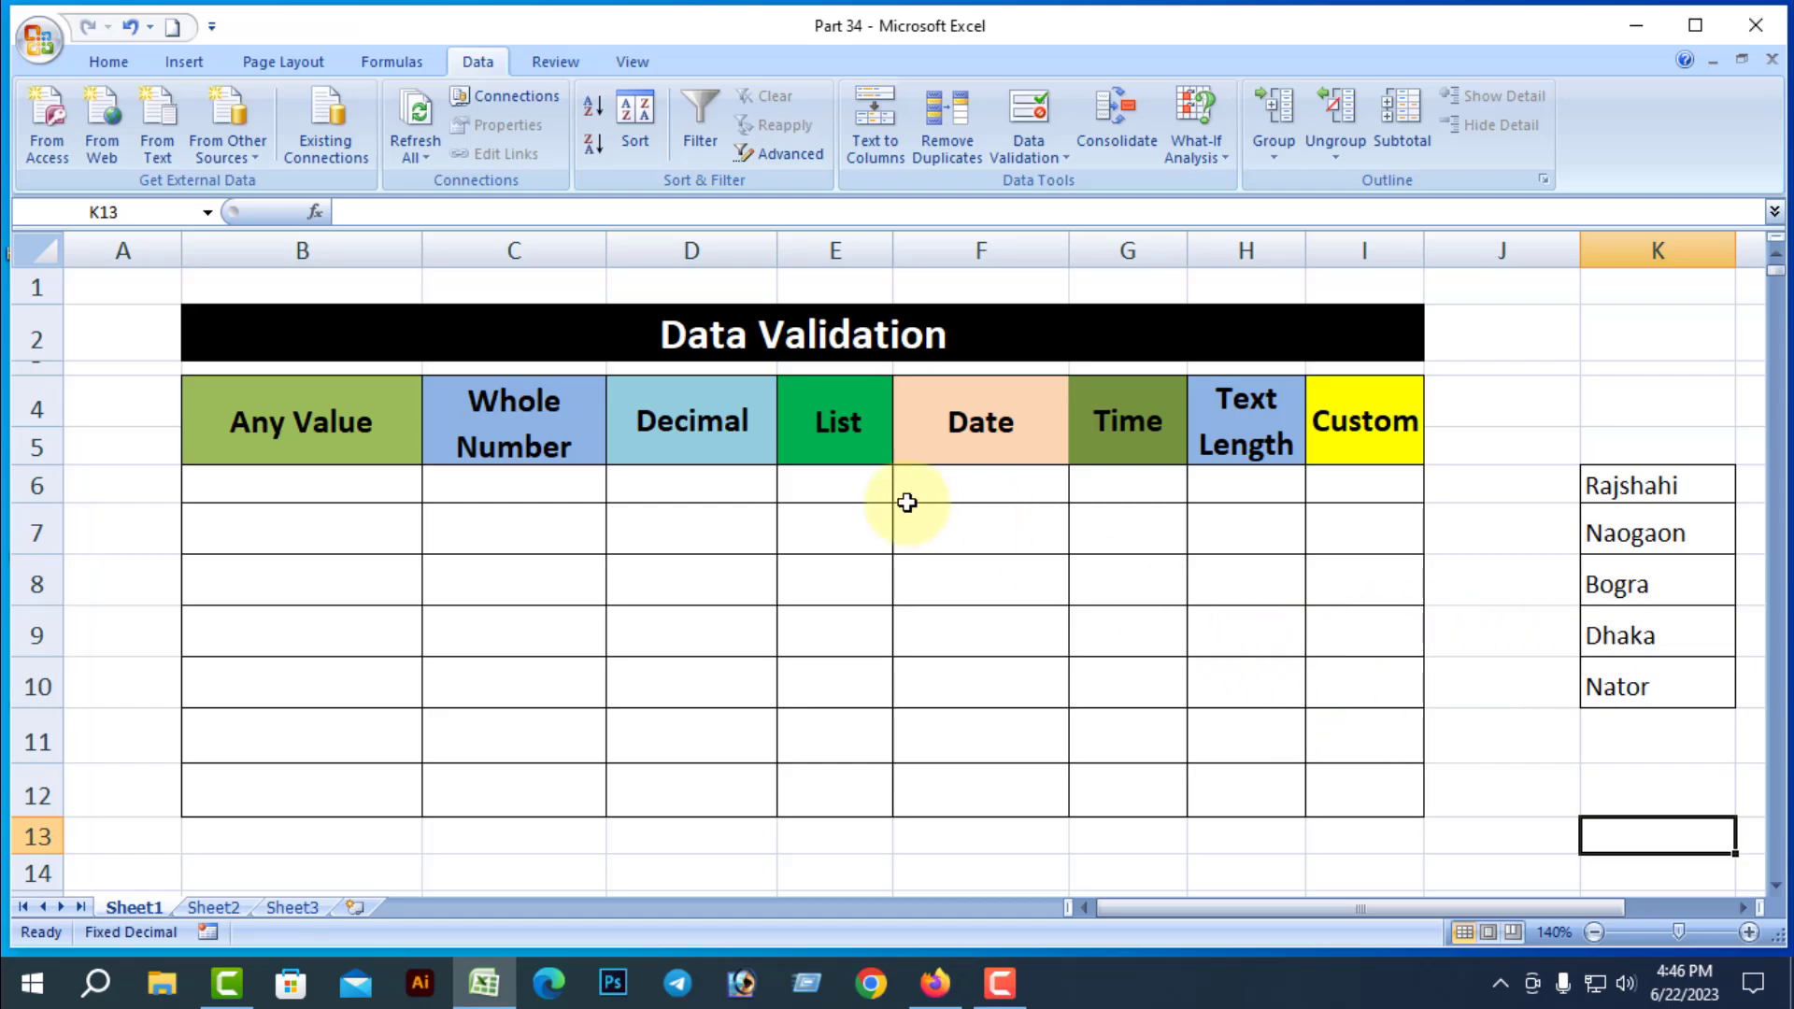
# Clear all data validation settings from cells E6:E12 in the List column
pyautogui.moveTo(845, 489); pyautogui.dragTo(885, 781)
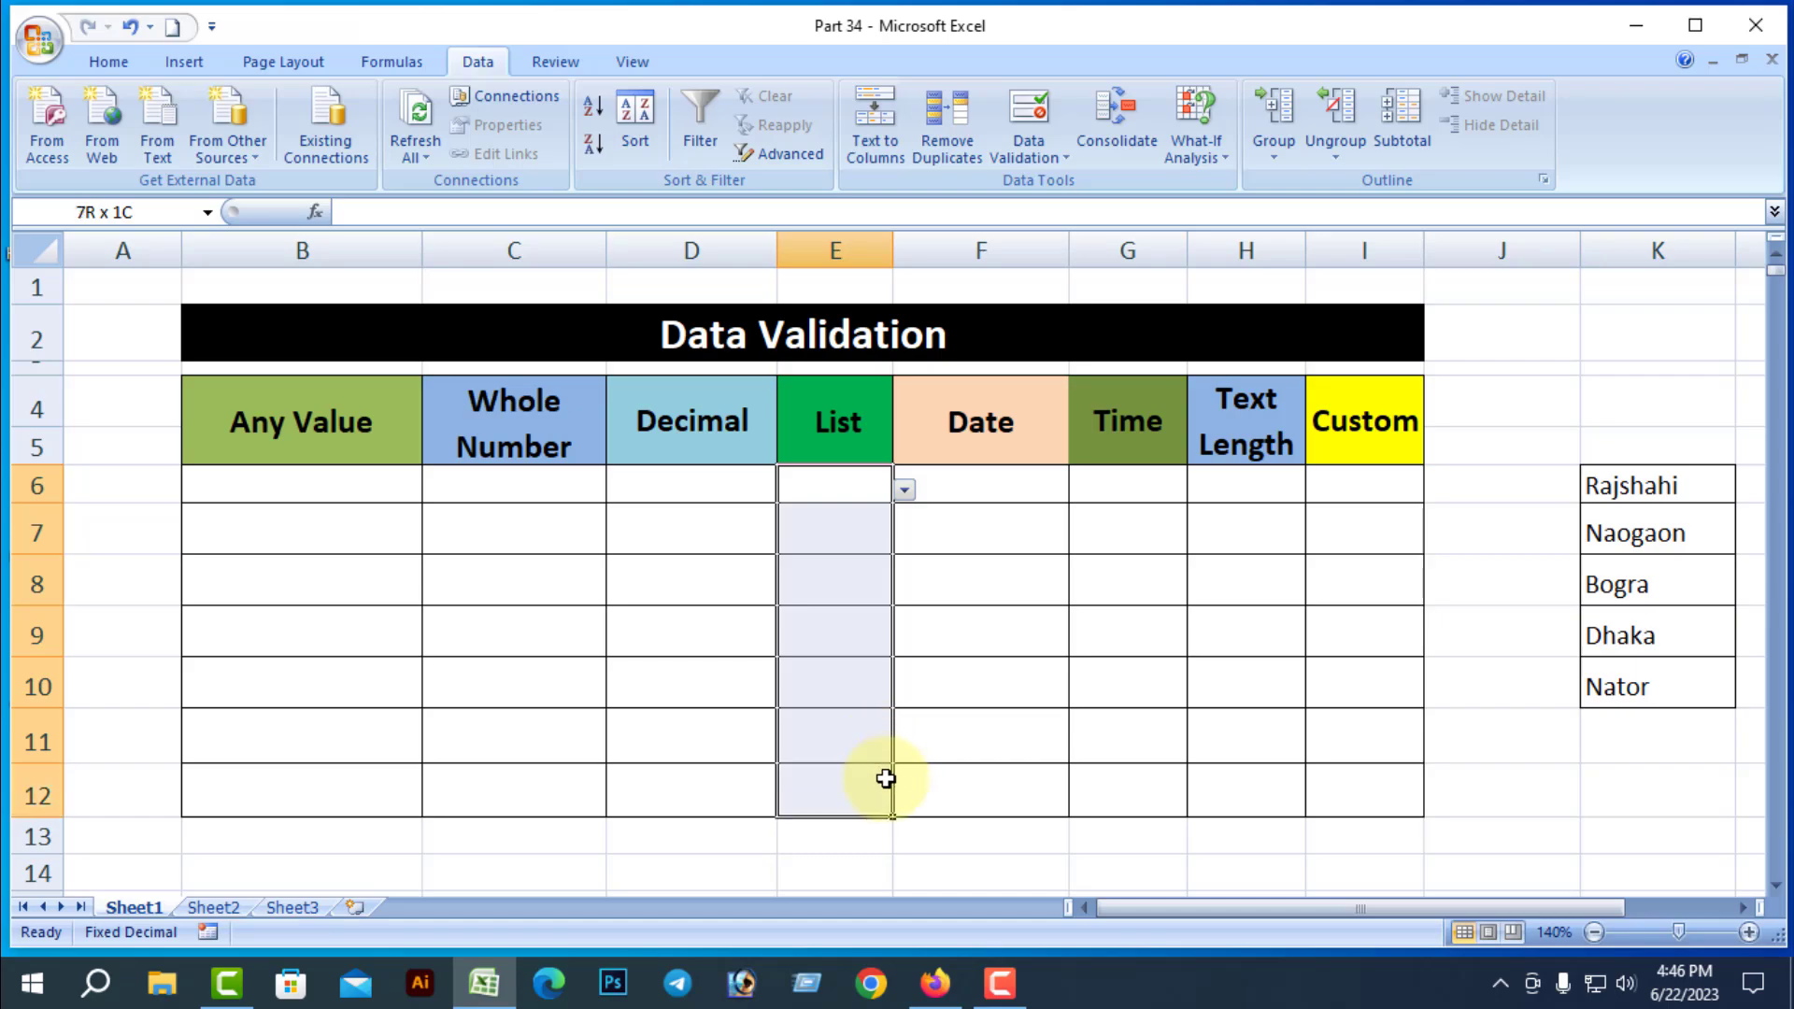
pyautogui.click(1044, 152)
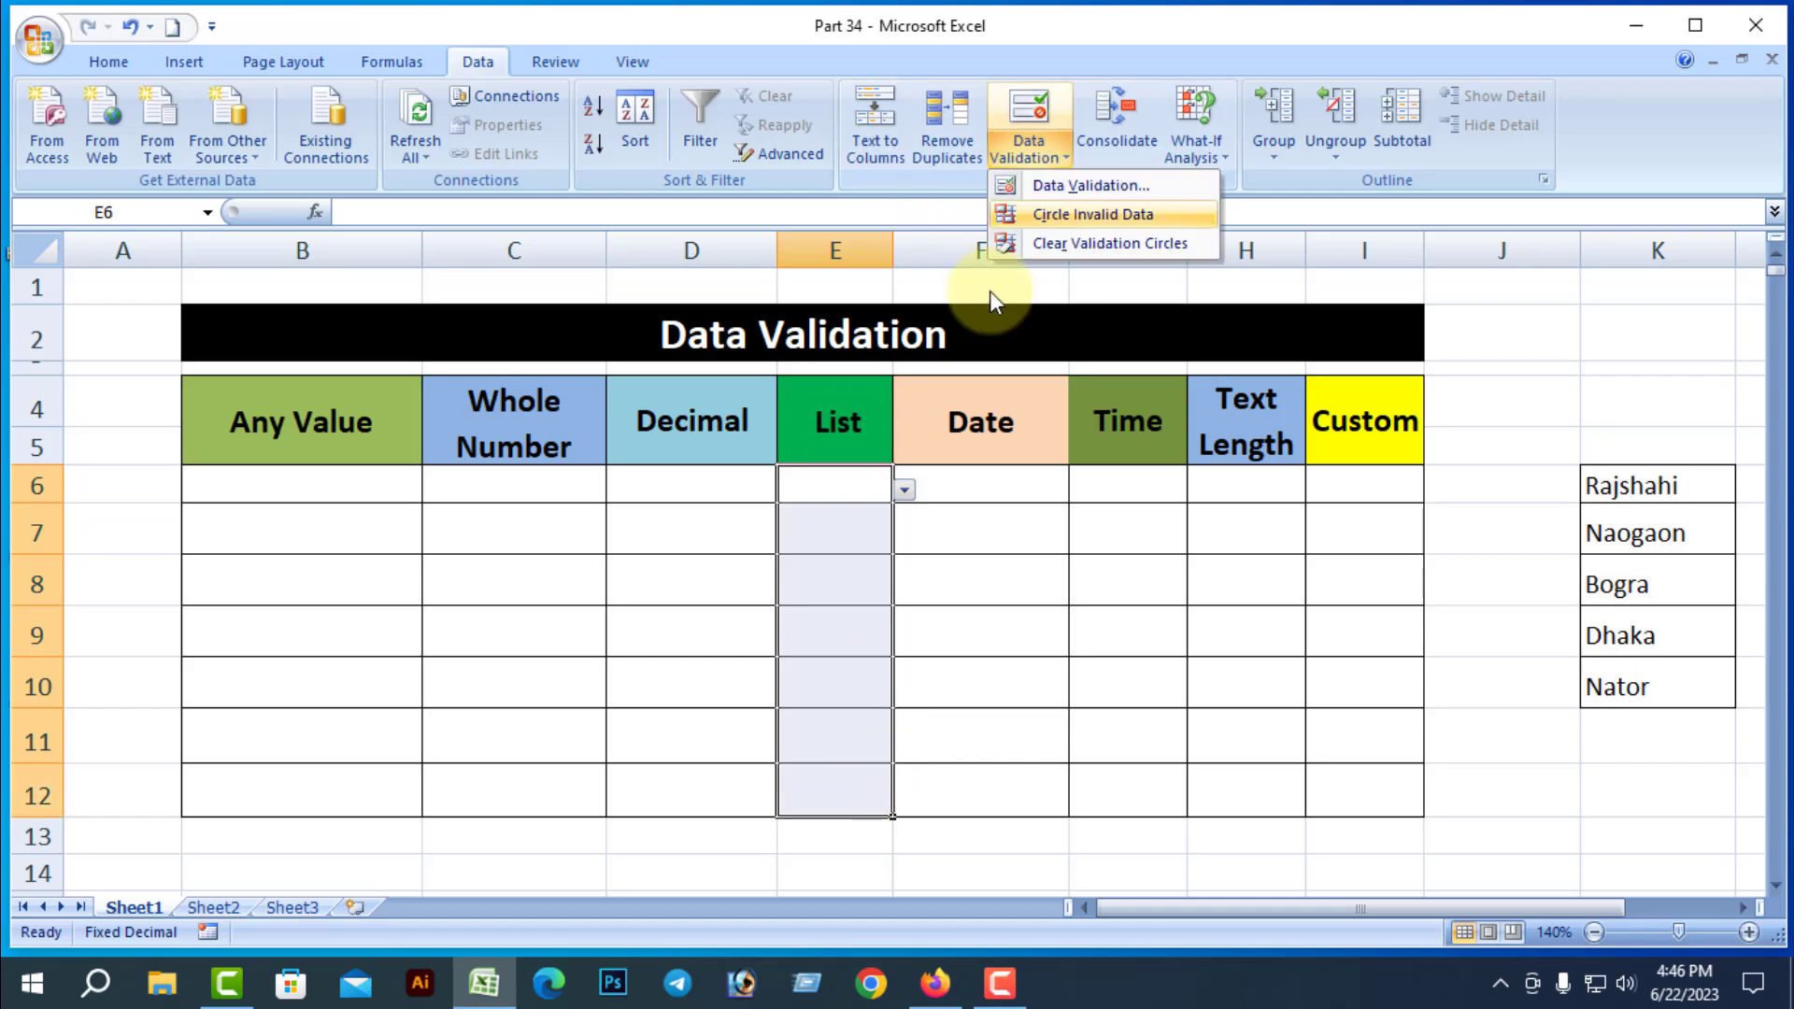
pyautogui.click(1069, 187)
pyautogui.click(805, 662)
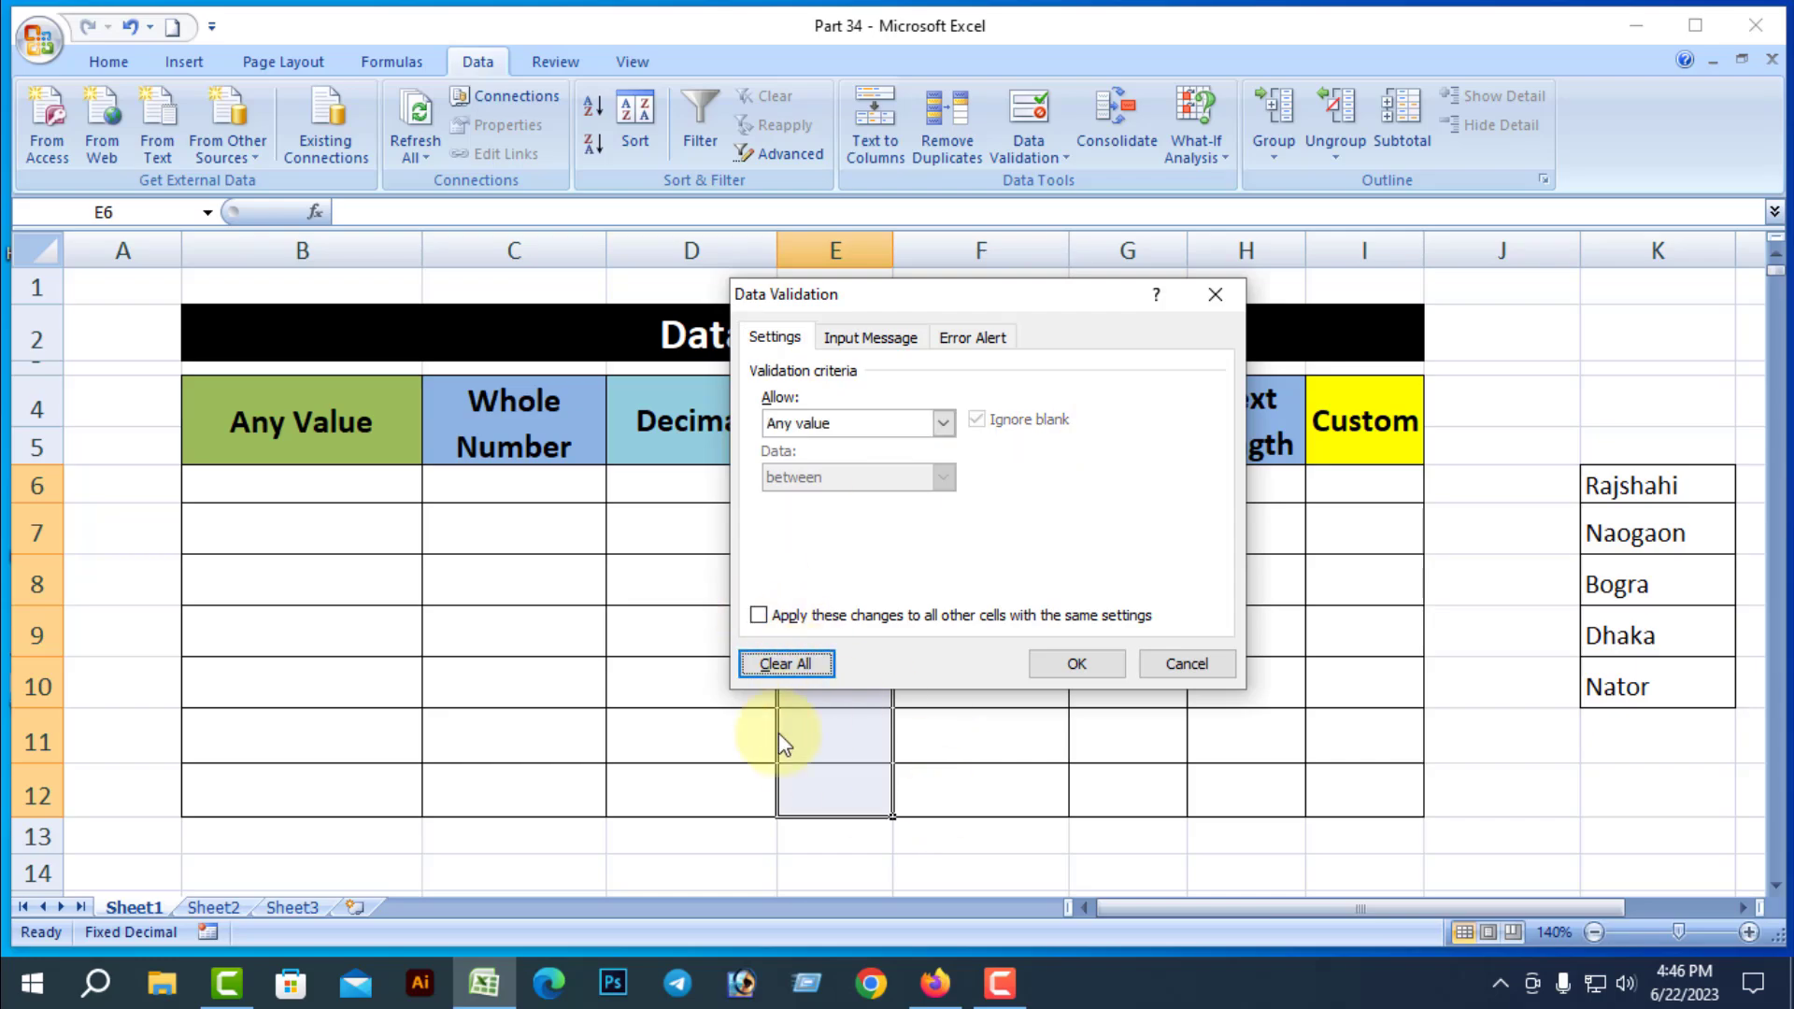
pyautogui.click(1076, 663)
pyautogui.click(1551, 792)
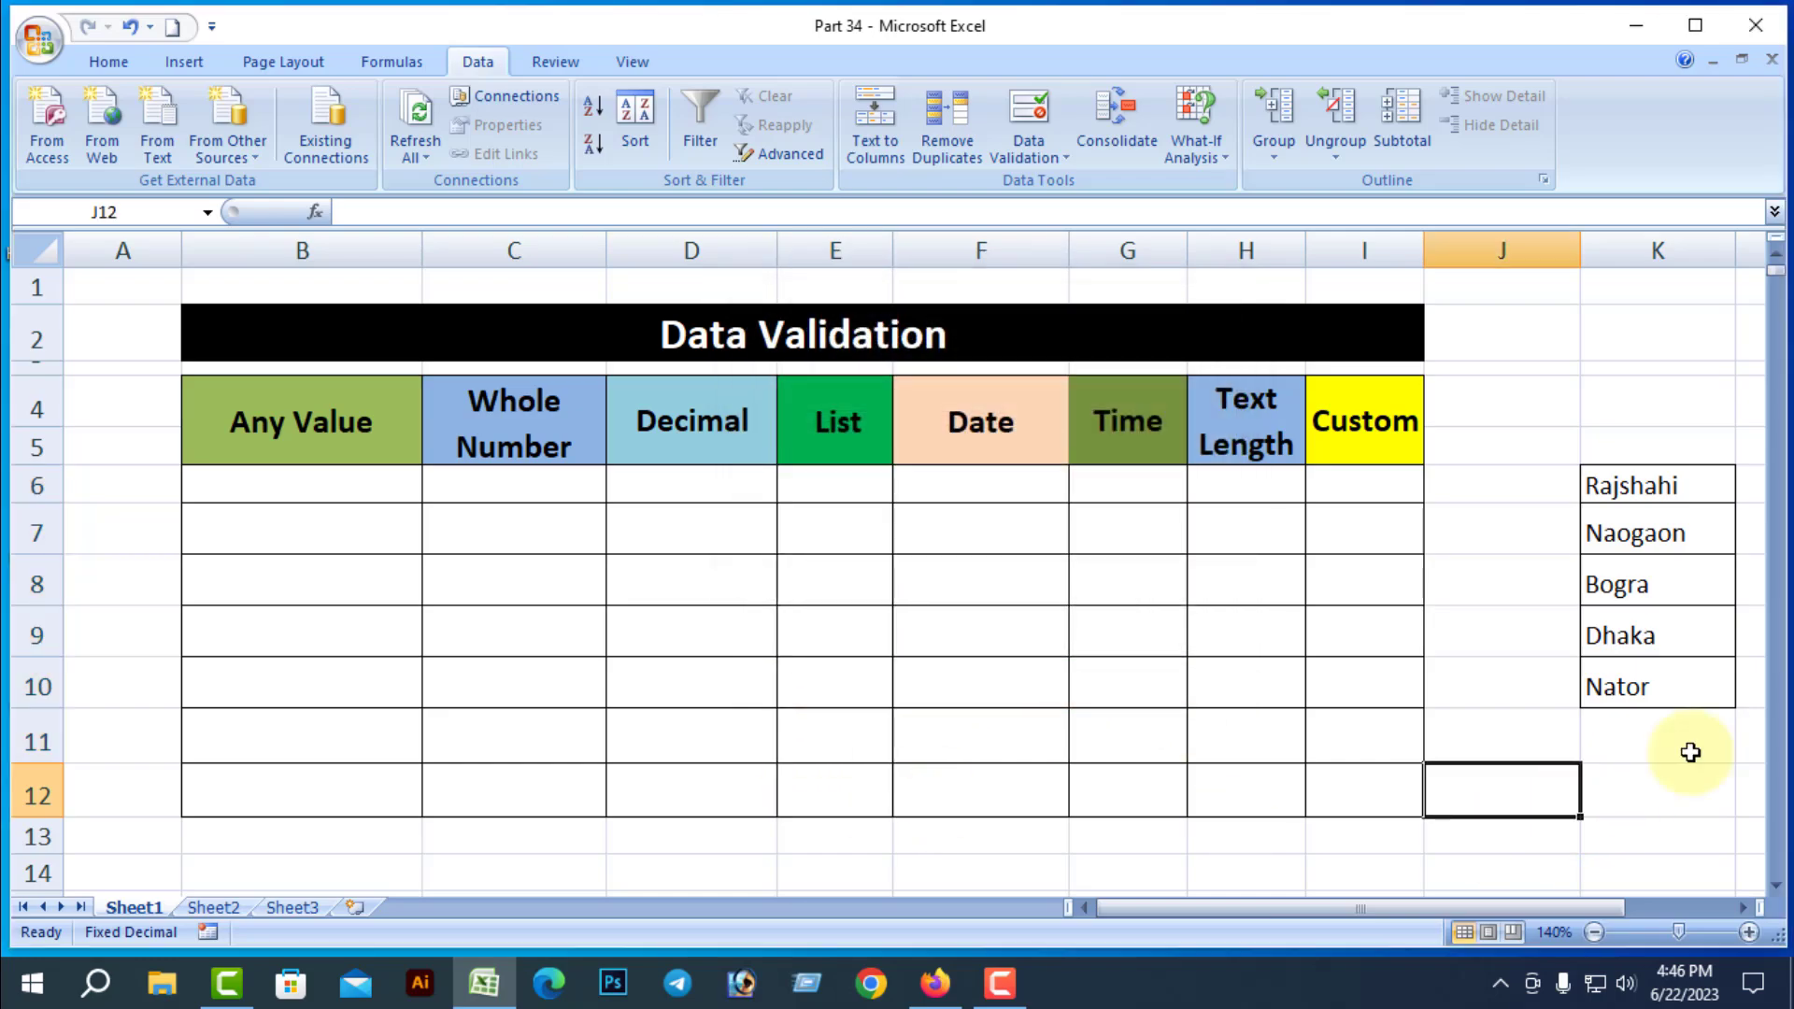
pyautogui.moveTo(853, 479); pyautogui.dragTo(849, 797)
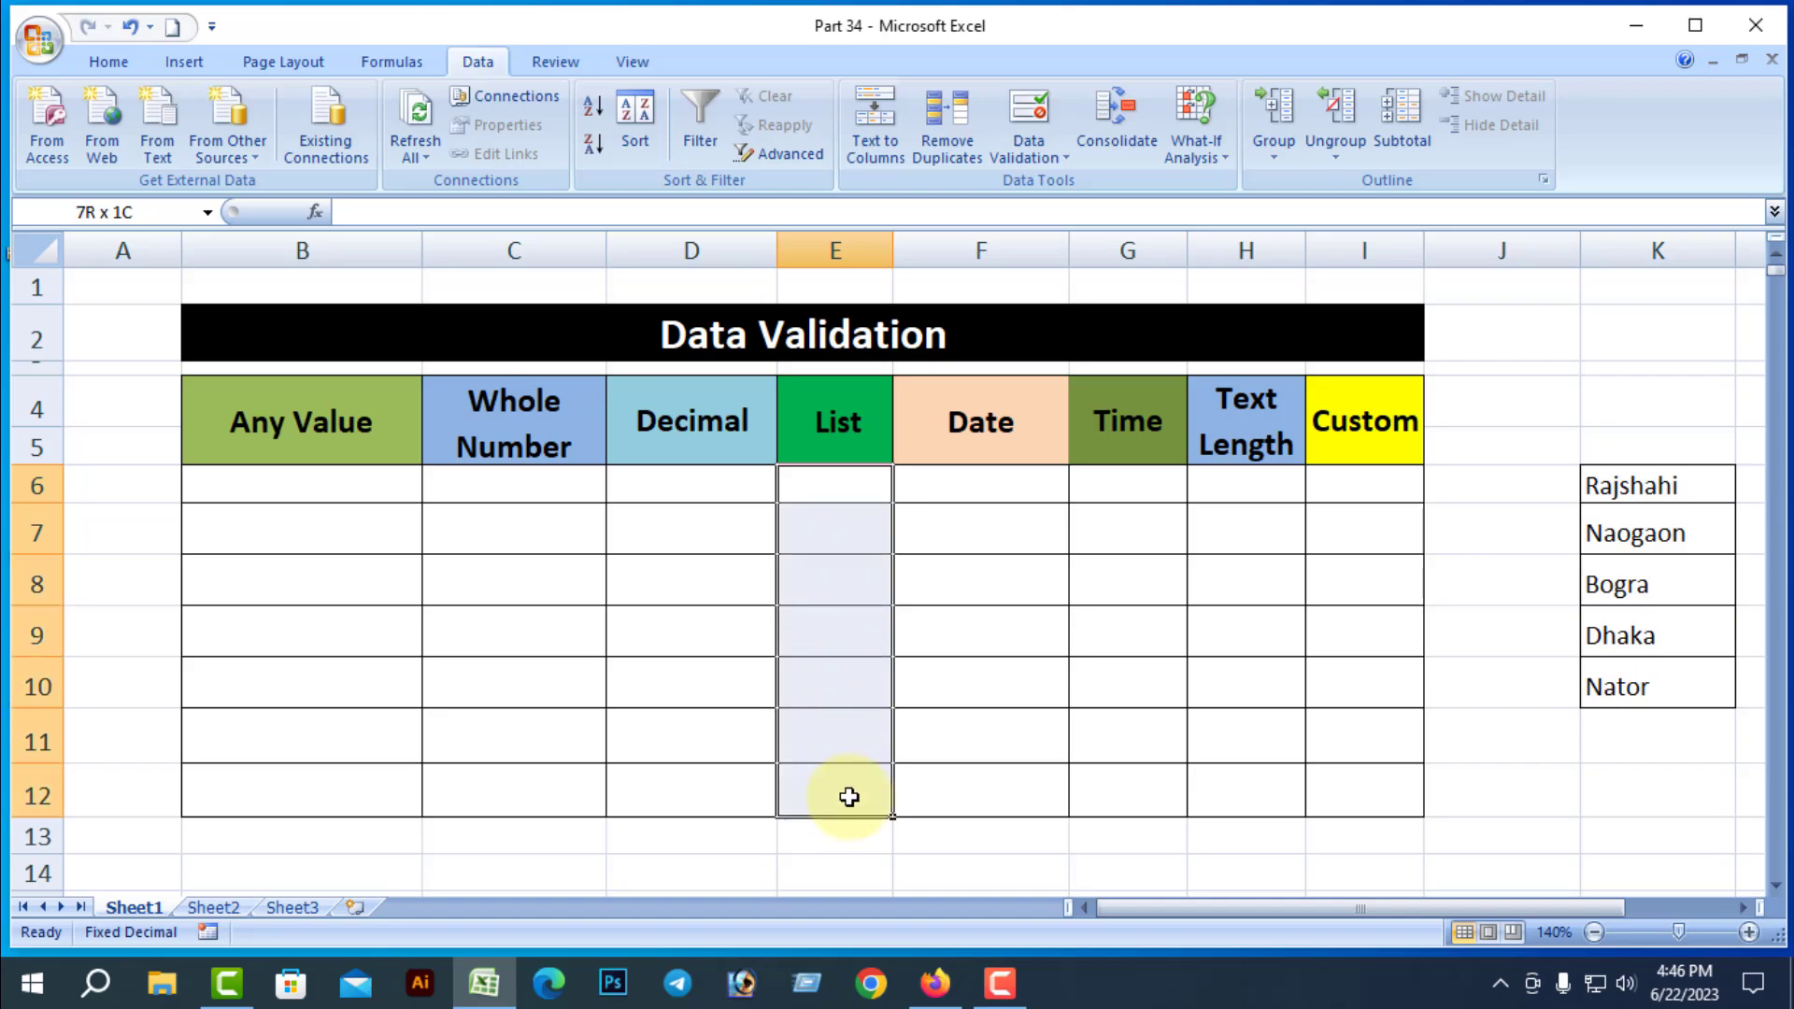
pyautogui.click(1061, 166)
pyautogui.click(1095, 188)
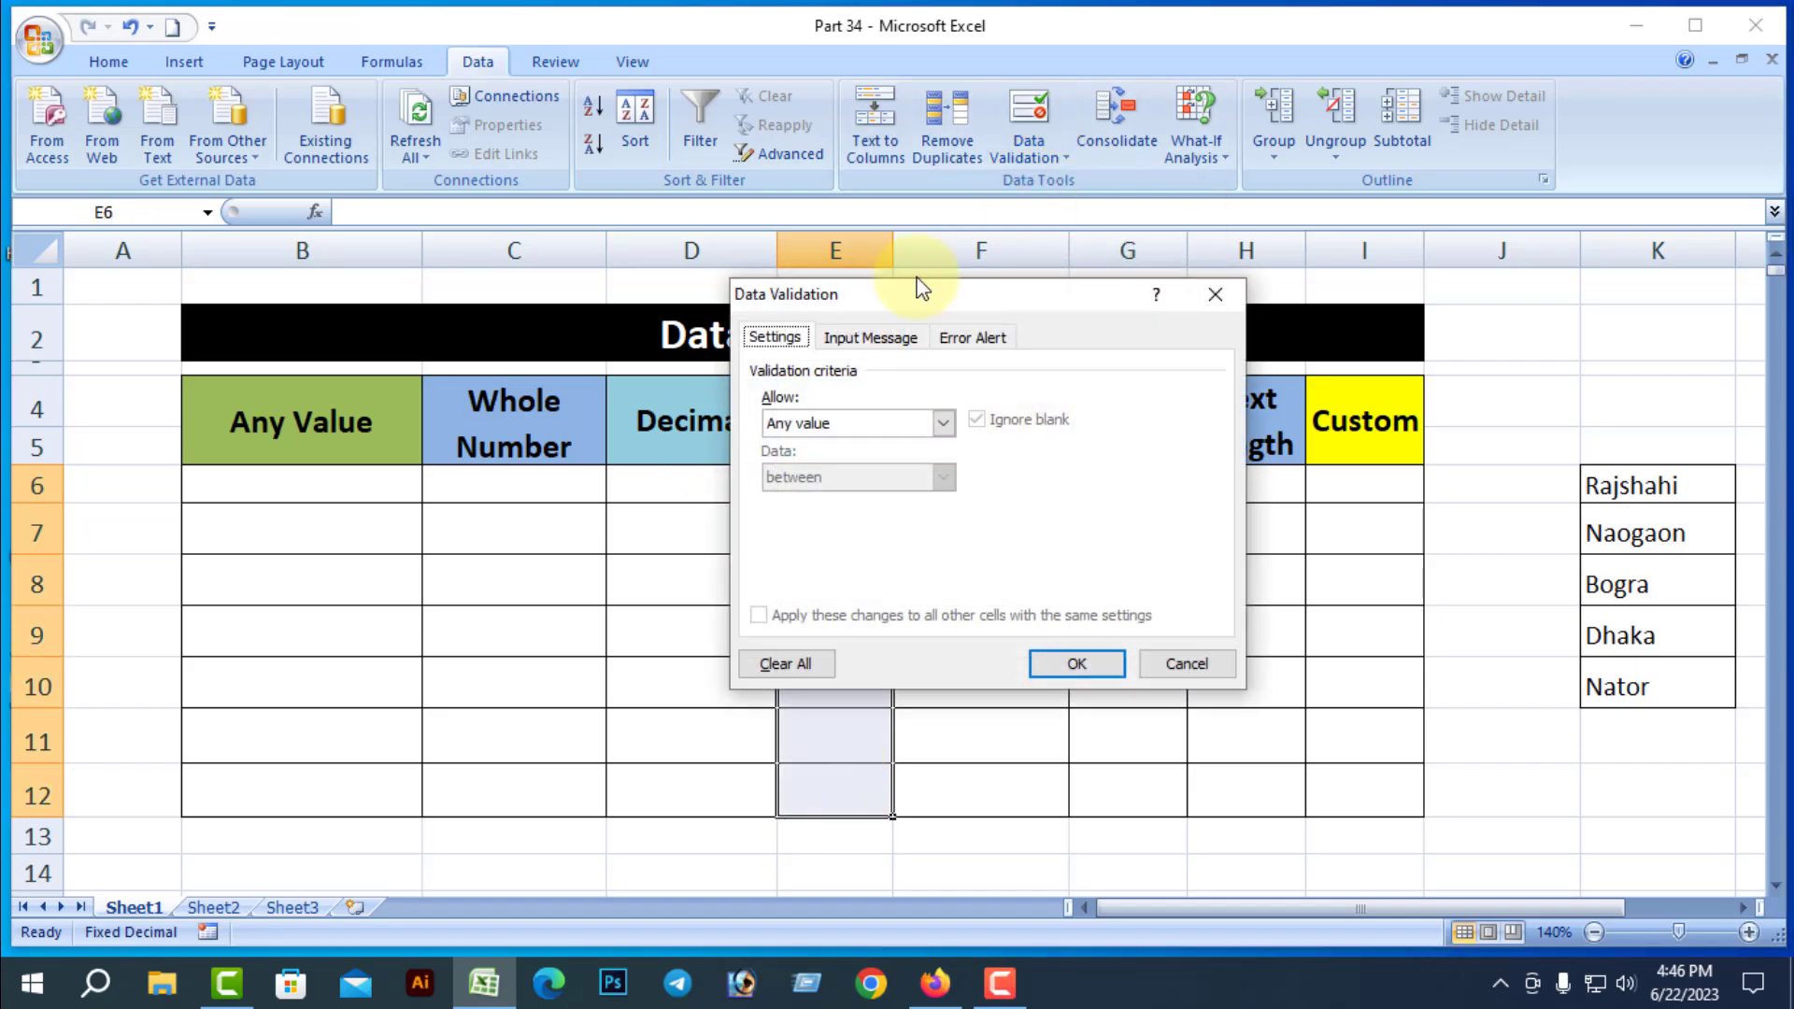
pyautogui.click(944, 425)
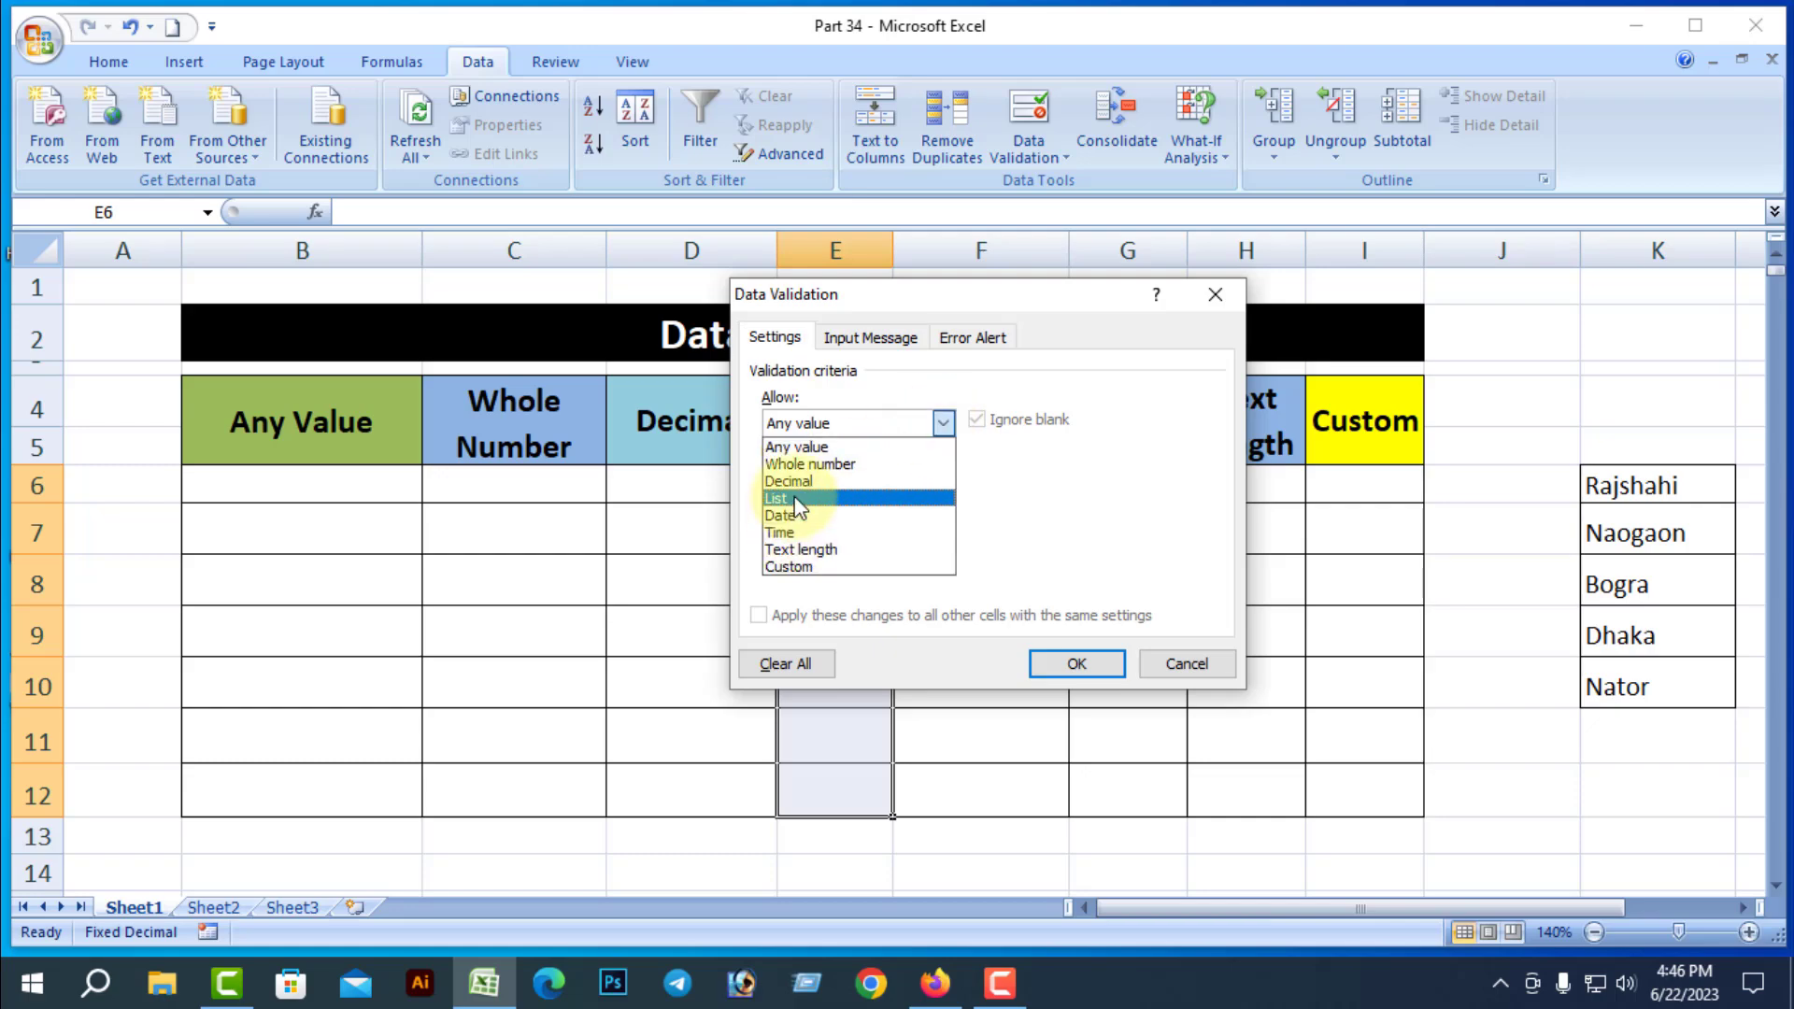
pyautogui.click(823, 499)
pyautogui.click(778, 531)
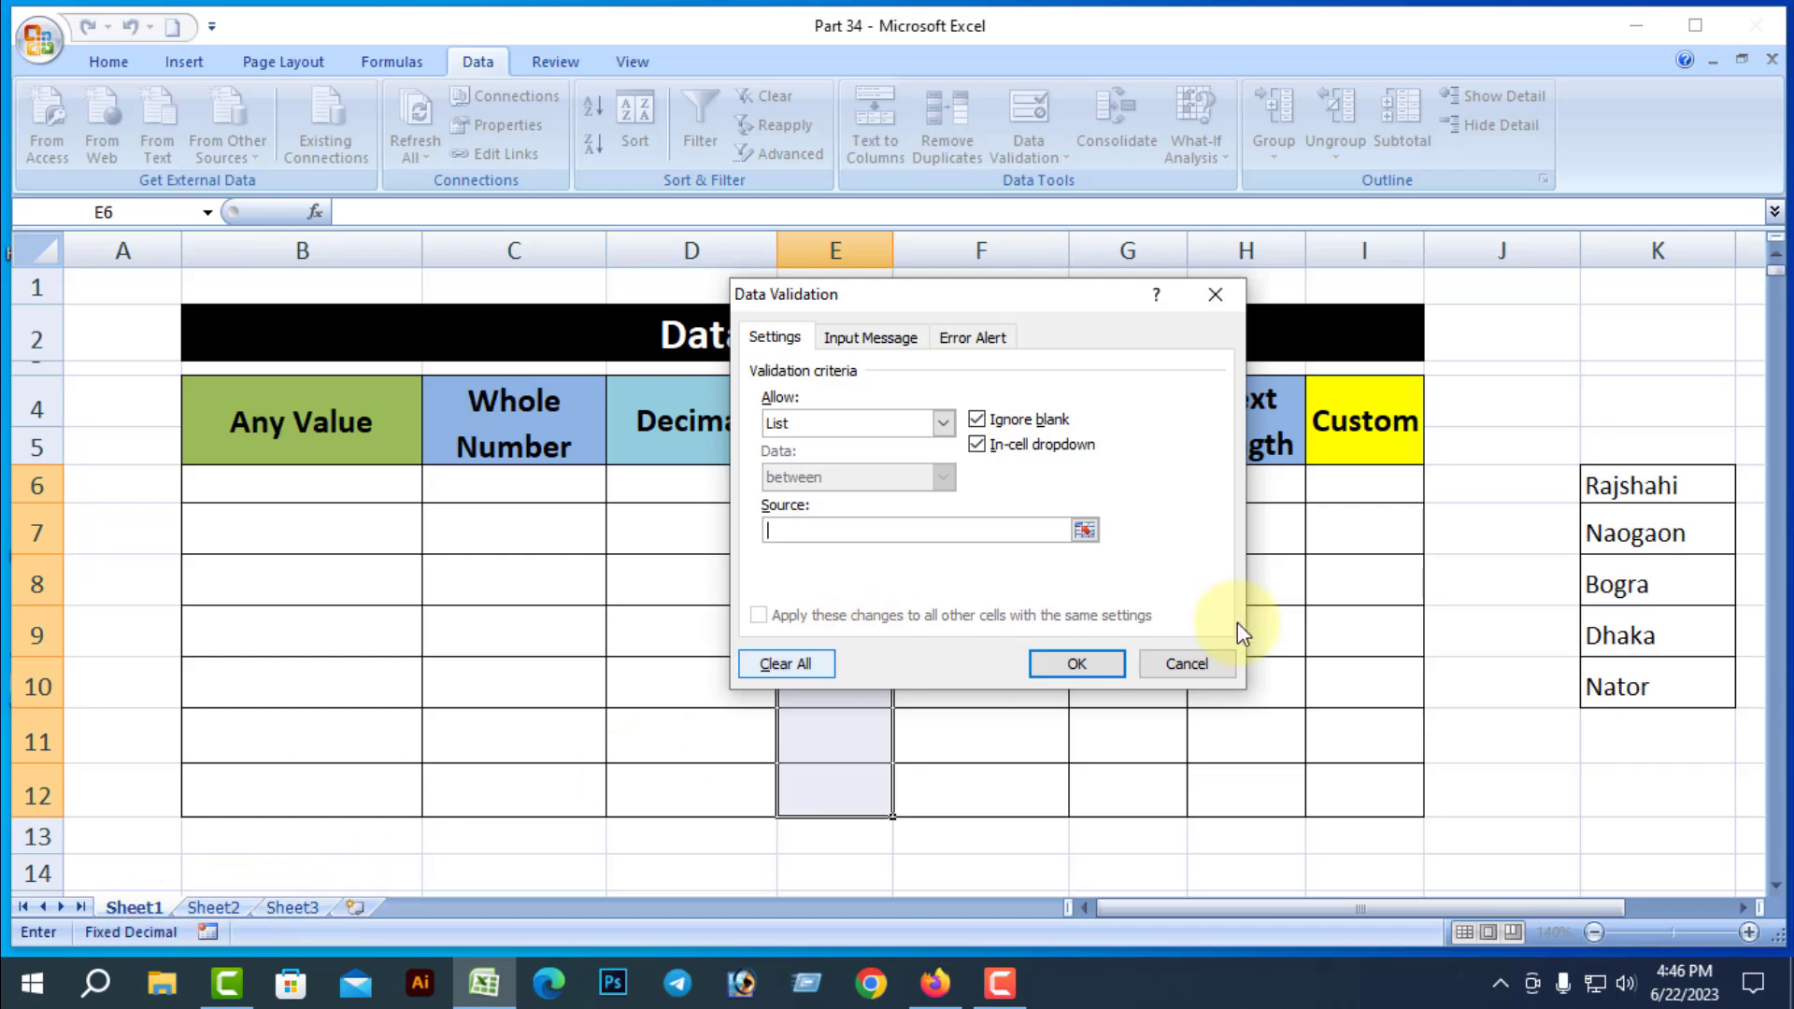
pyautogui.click(1080, 662)
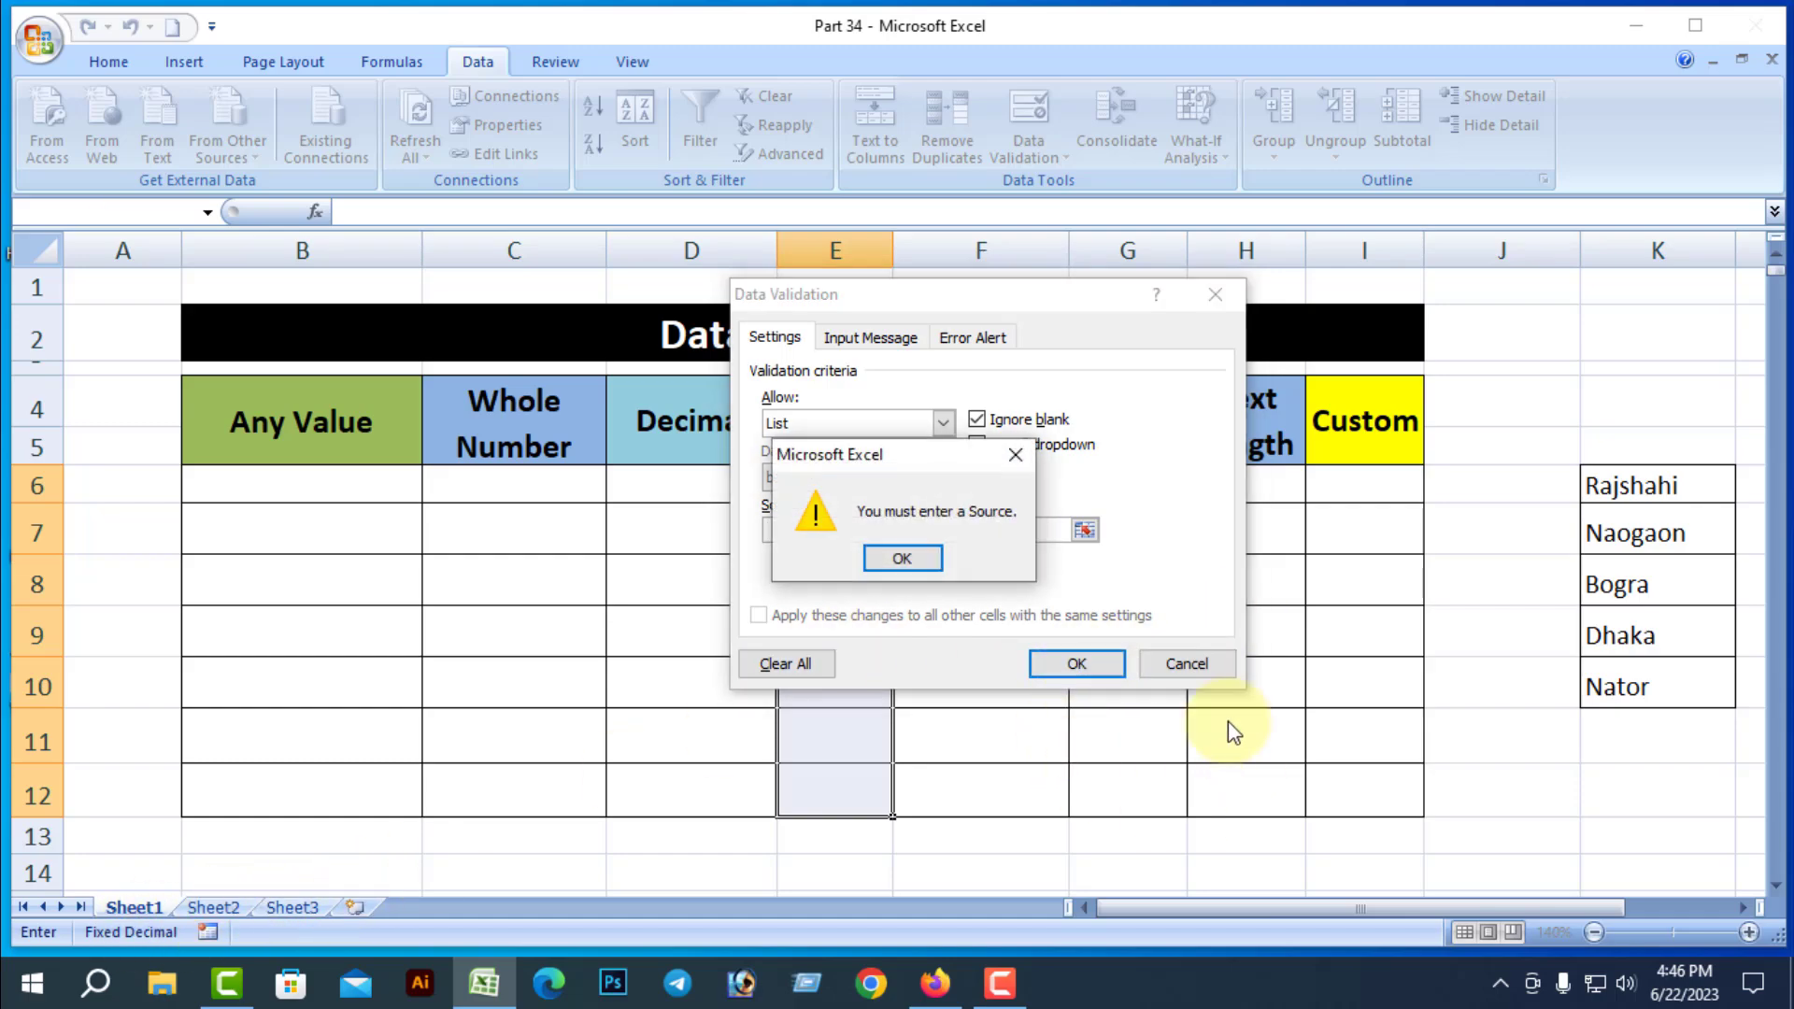
pyautogui.click(902, 559)
pyautogui.click(1200, 663)
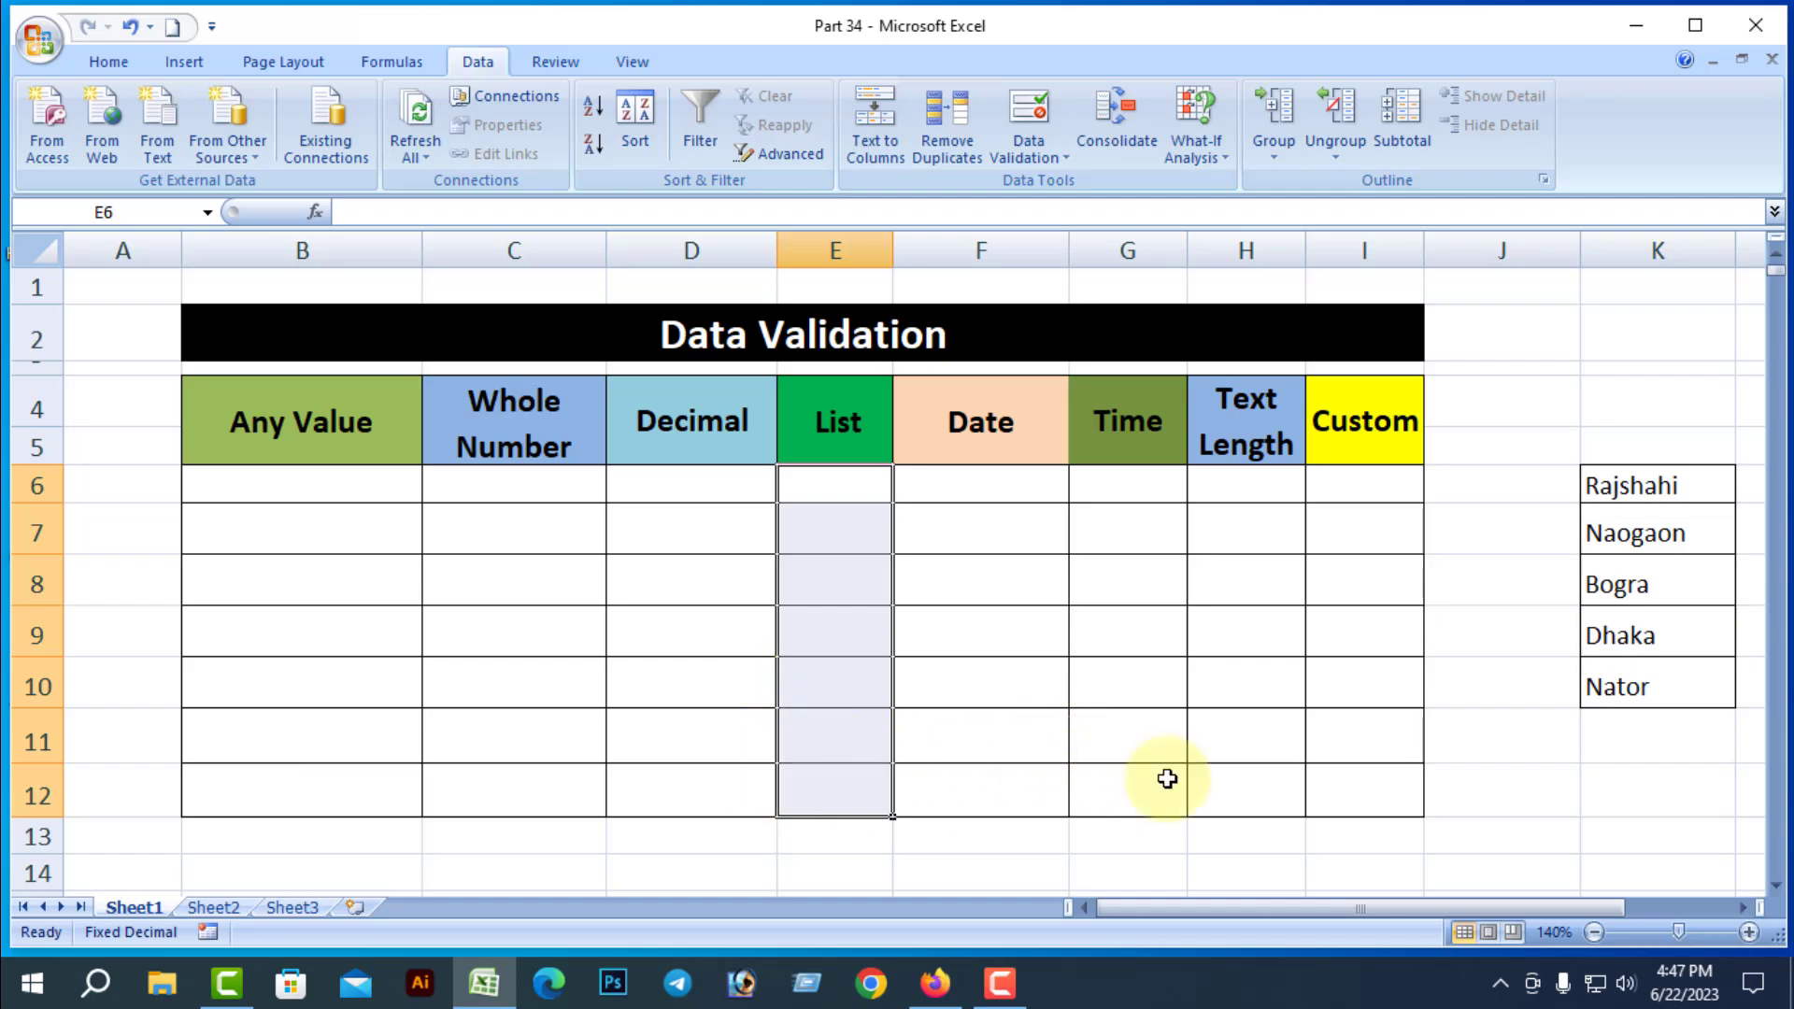
pyautogui.click(1516, 772)
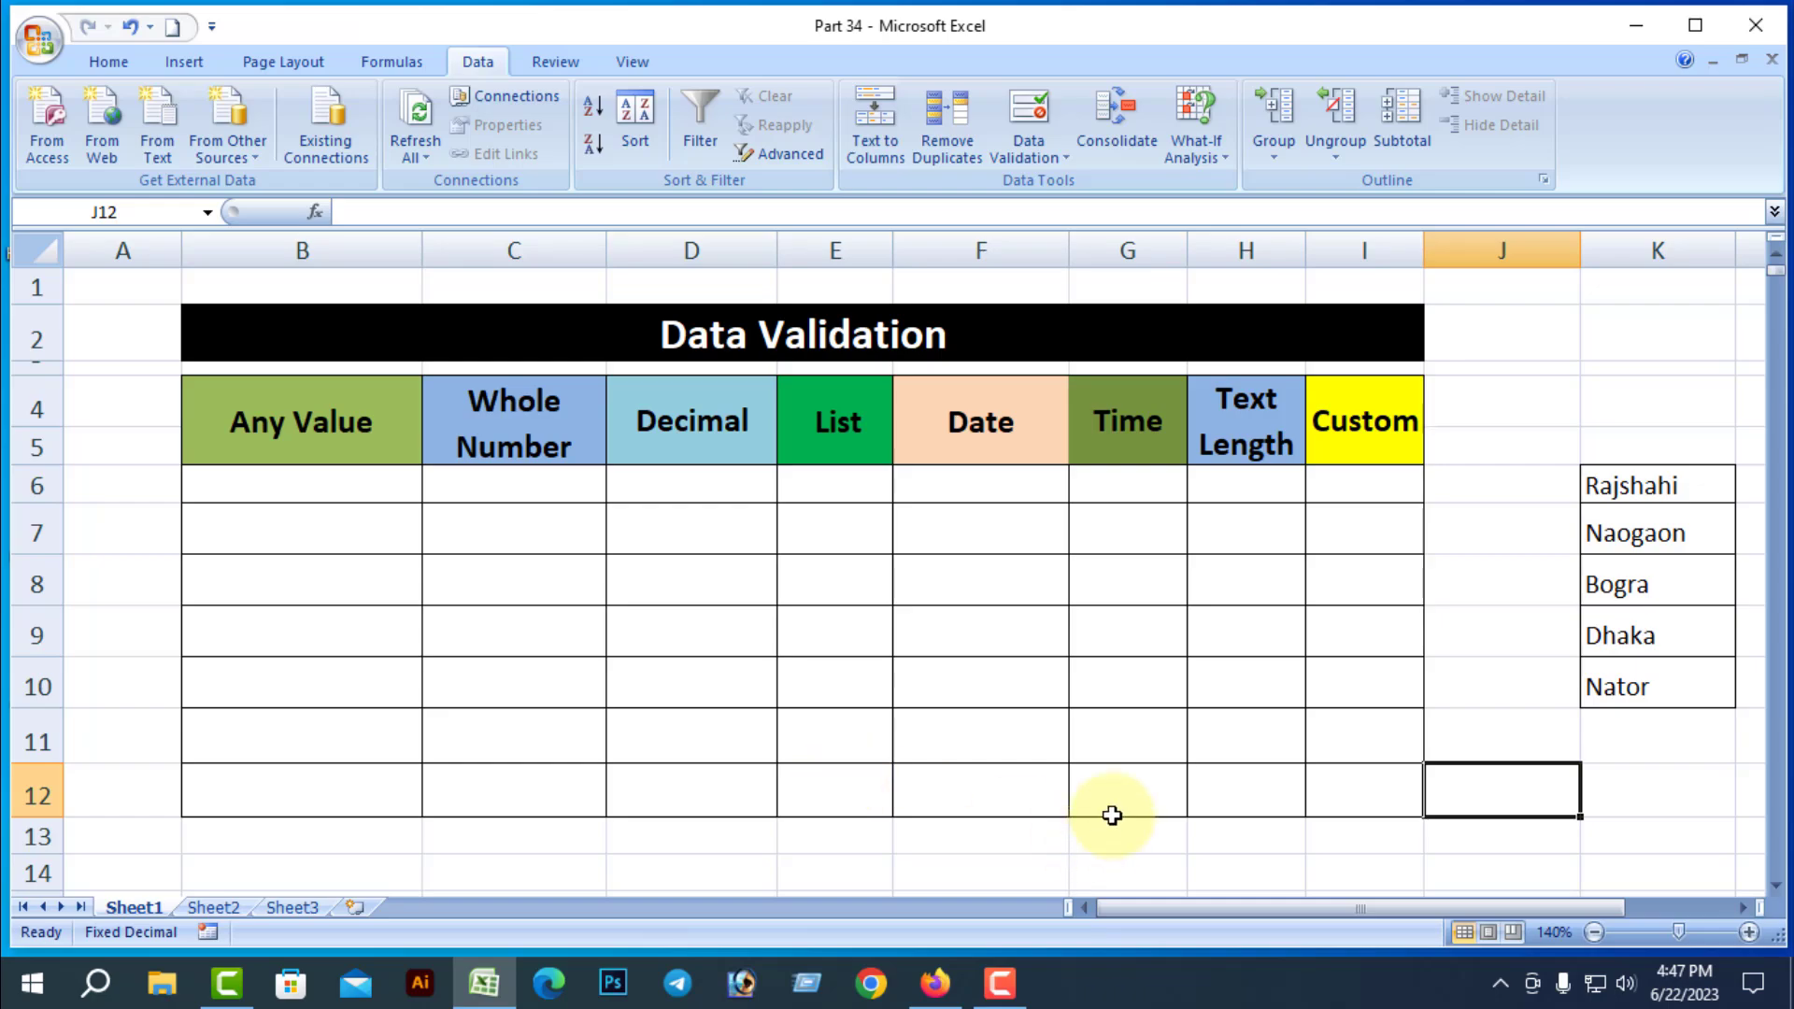
pyautogui.click(1438, 753)
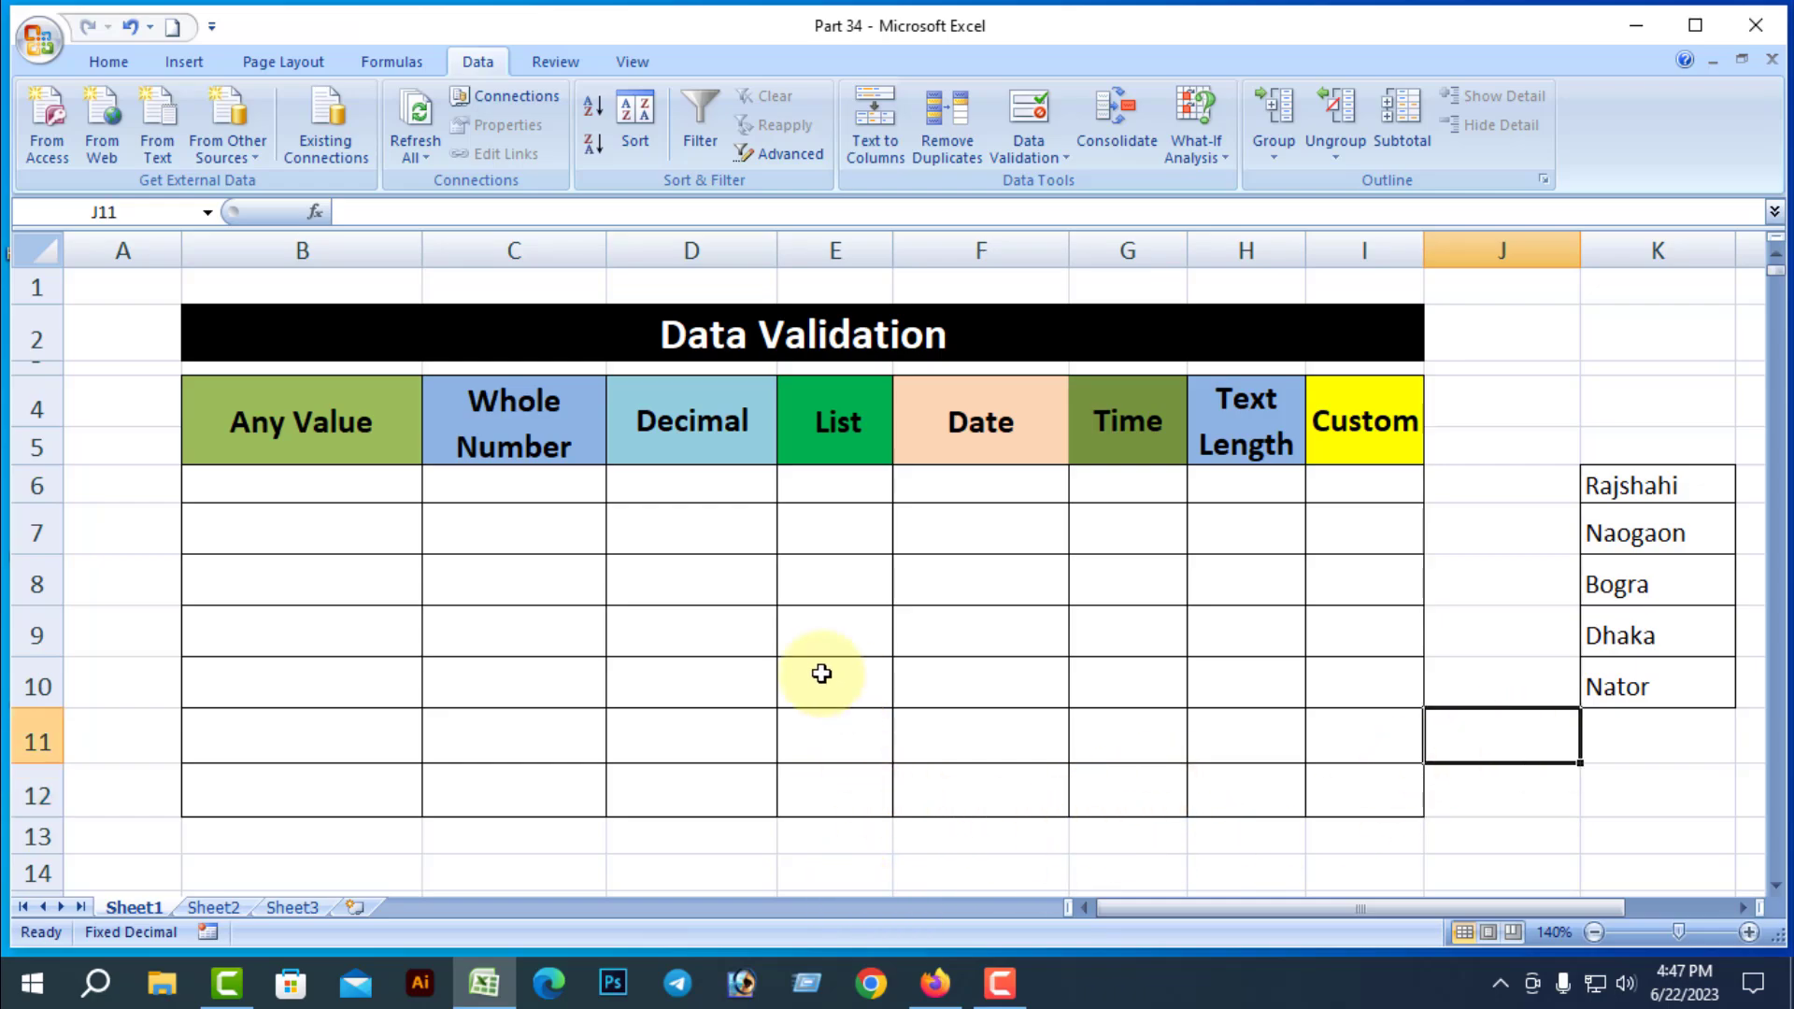
# Define a workbook-scope name "data" that refers to the item list in Sheet2!$D$7:$D$11
pyautogui.click(401, 64)
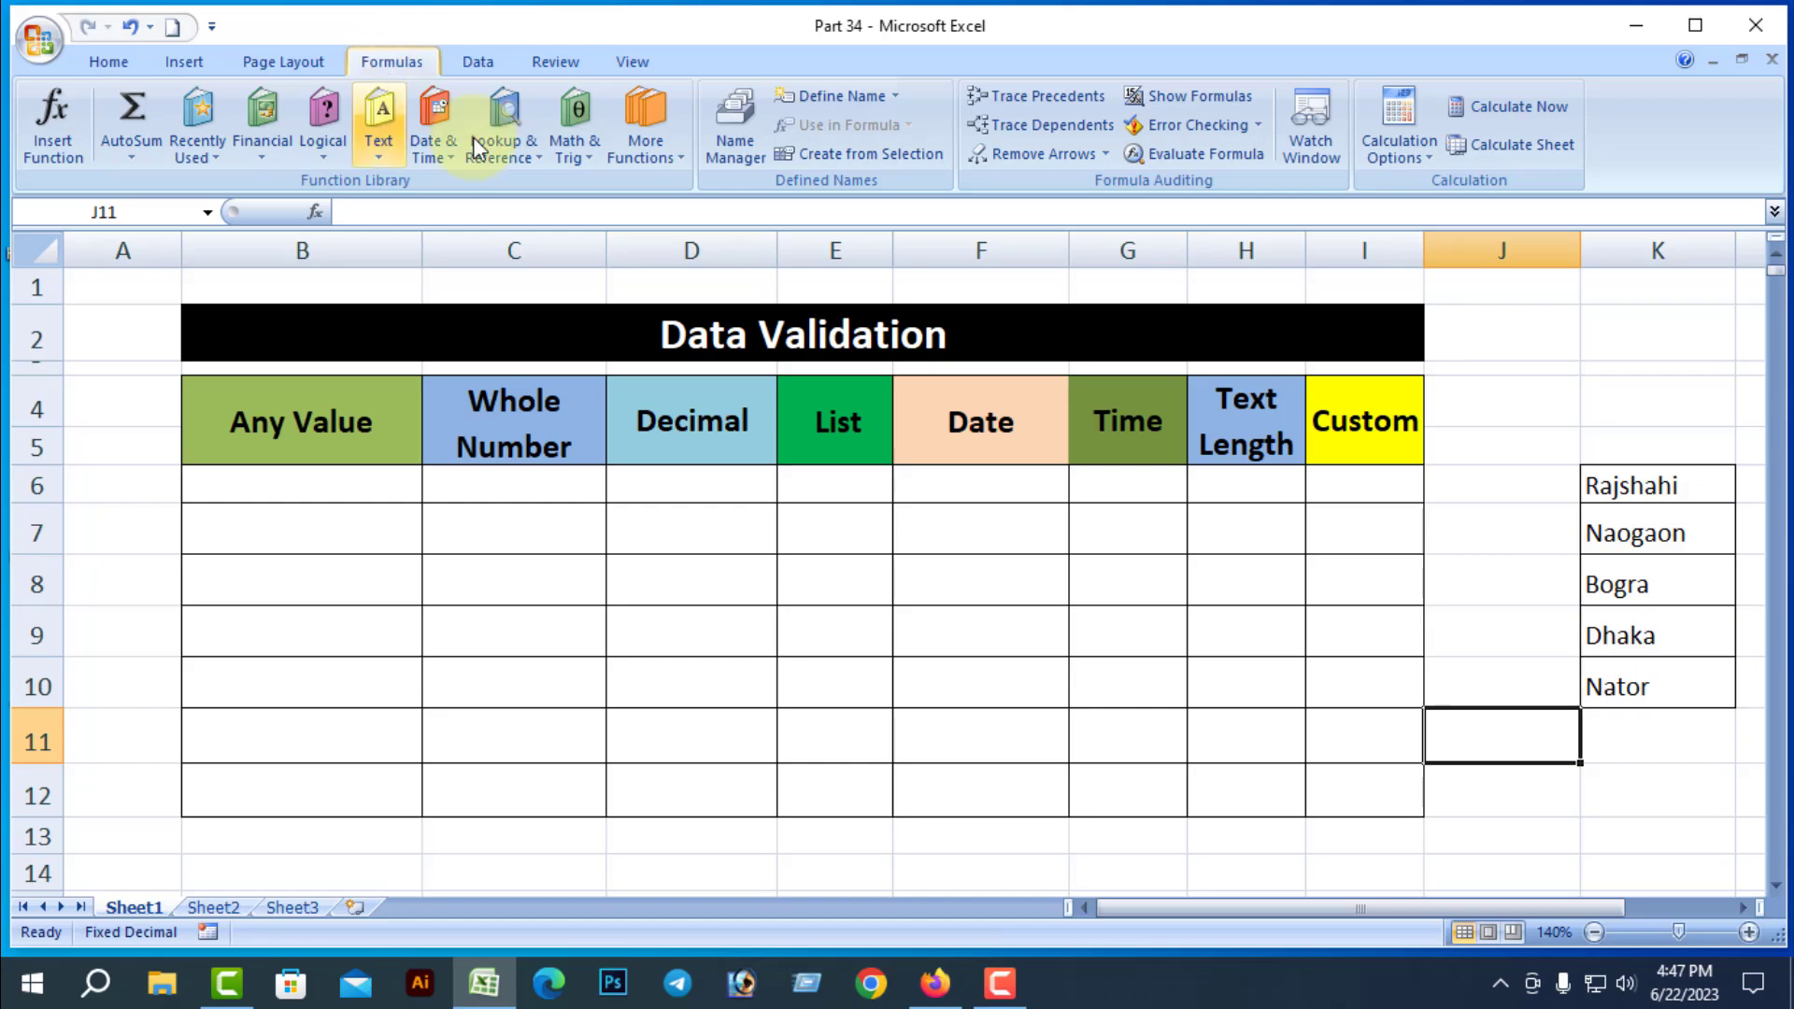
pyautogui.click(894, 97)
pyautogui.click(852, 125)
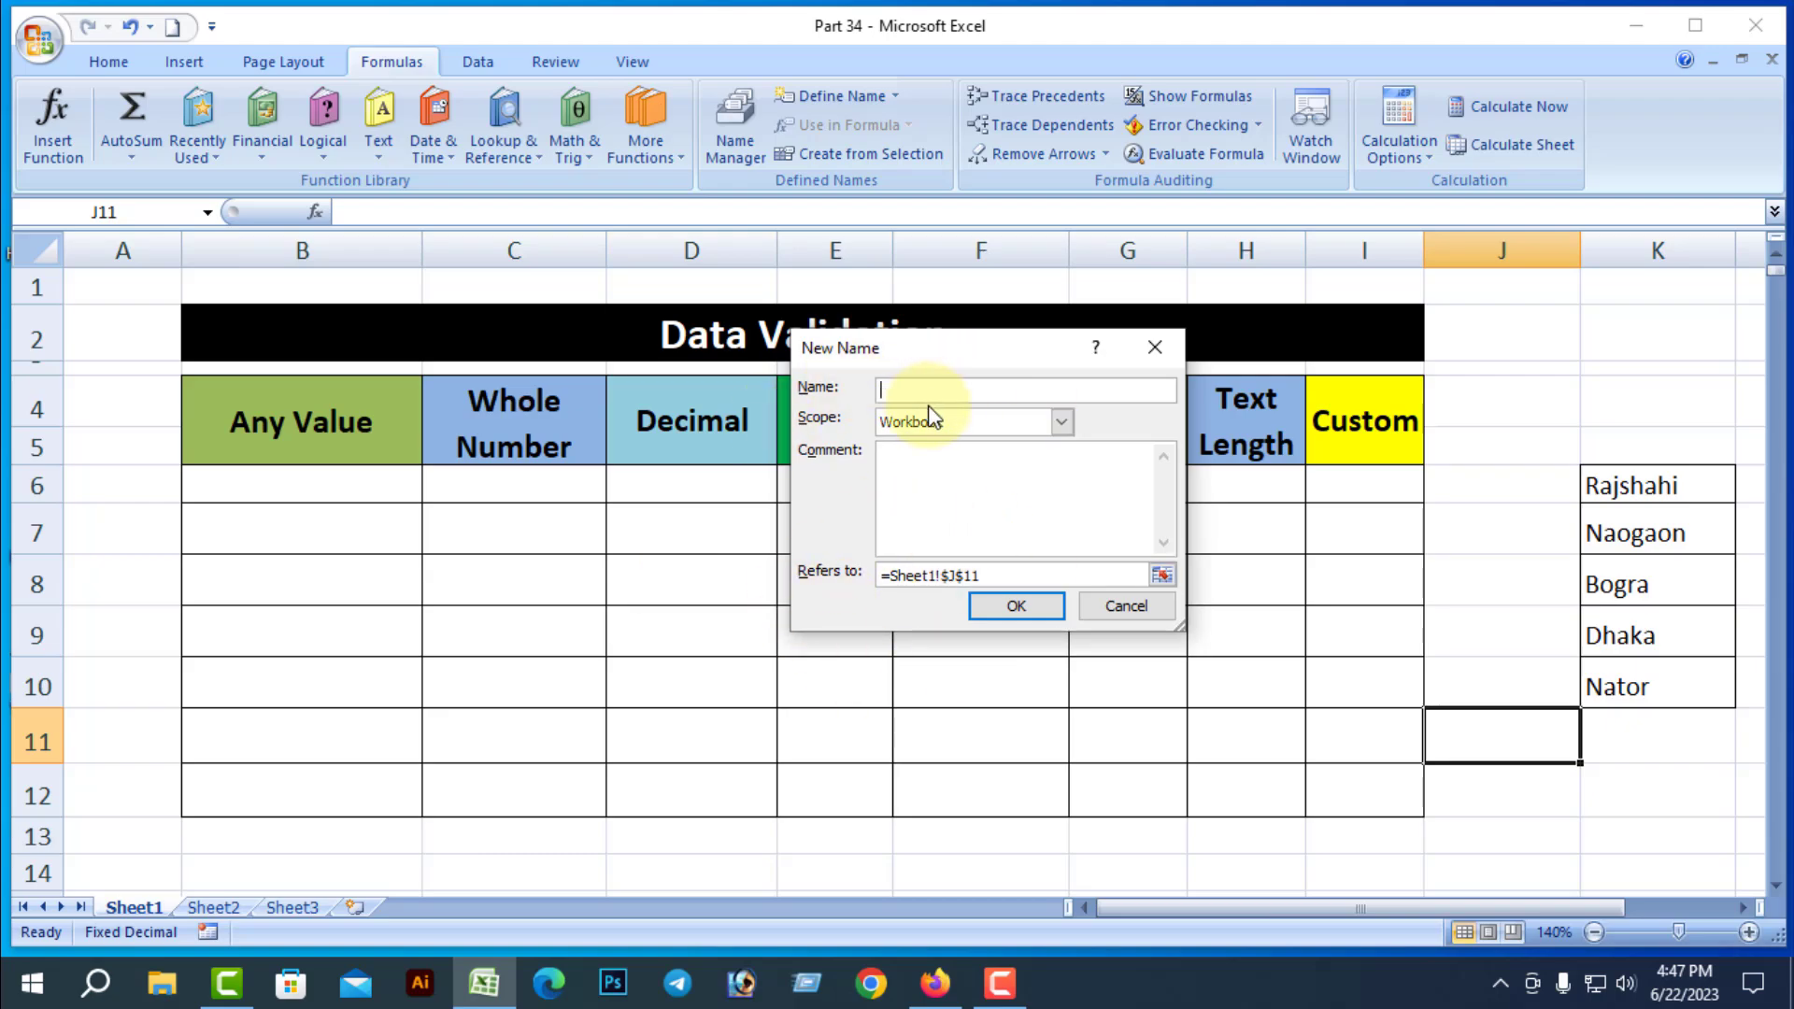
pyautogui.write('data')
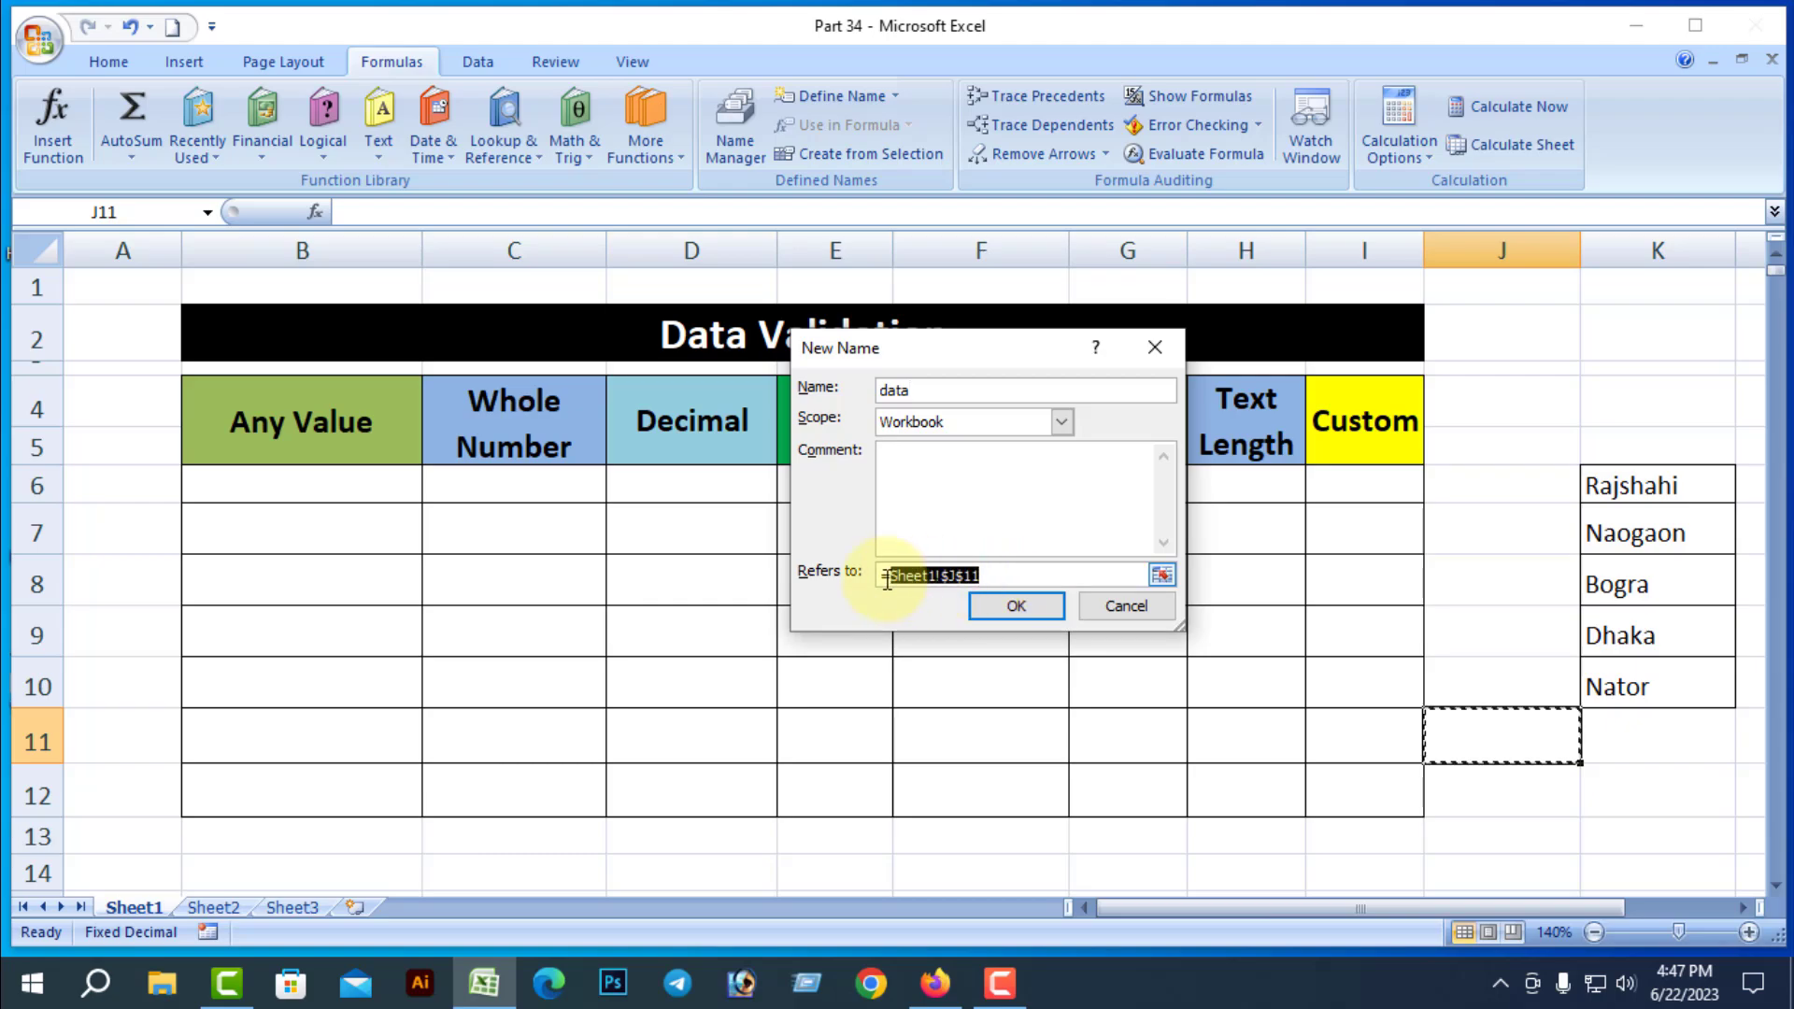
pyautogui.moveTo(886, 579); pyautogui.dragTo(880, 577)
pyautogui.press('BackSpace')
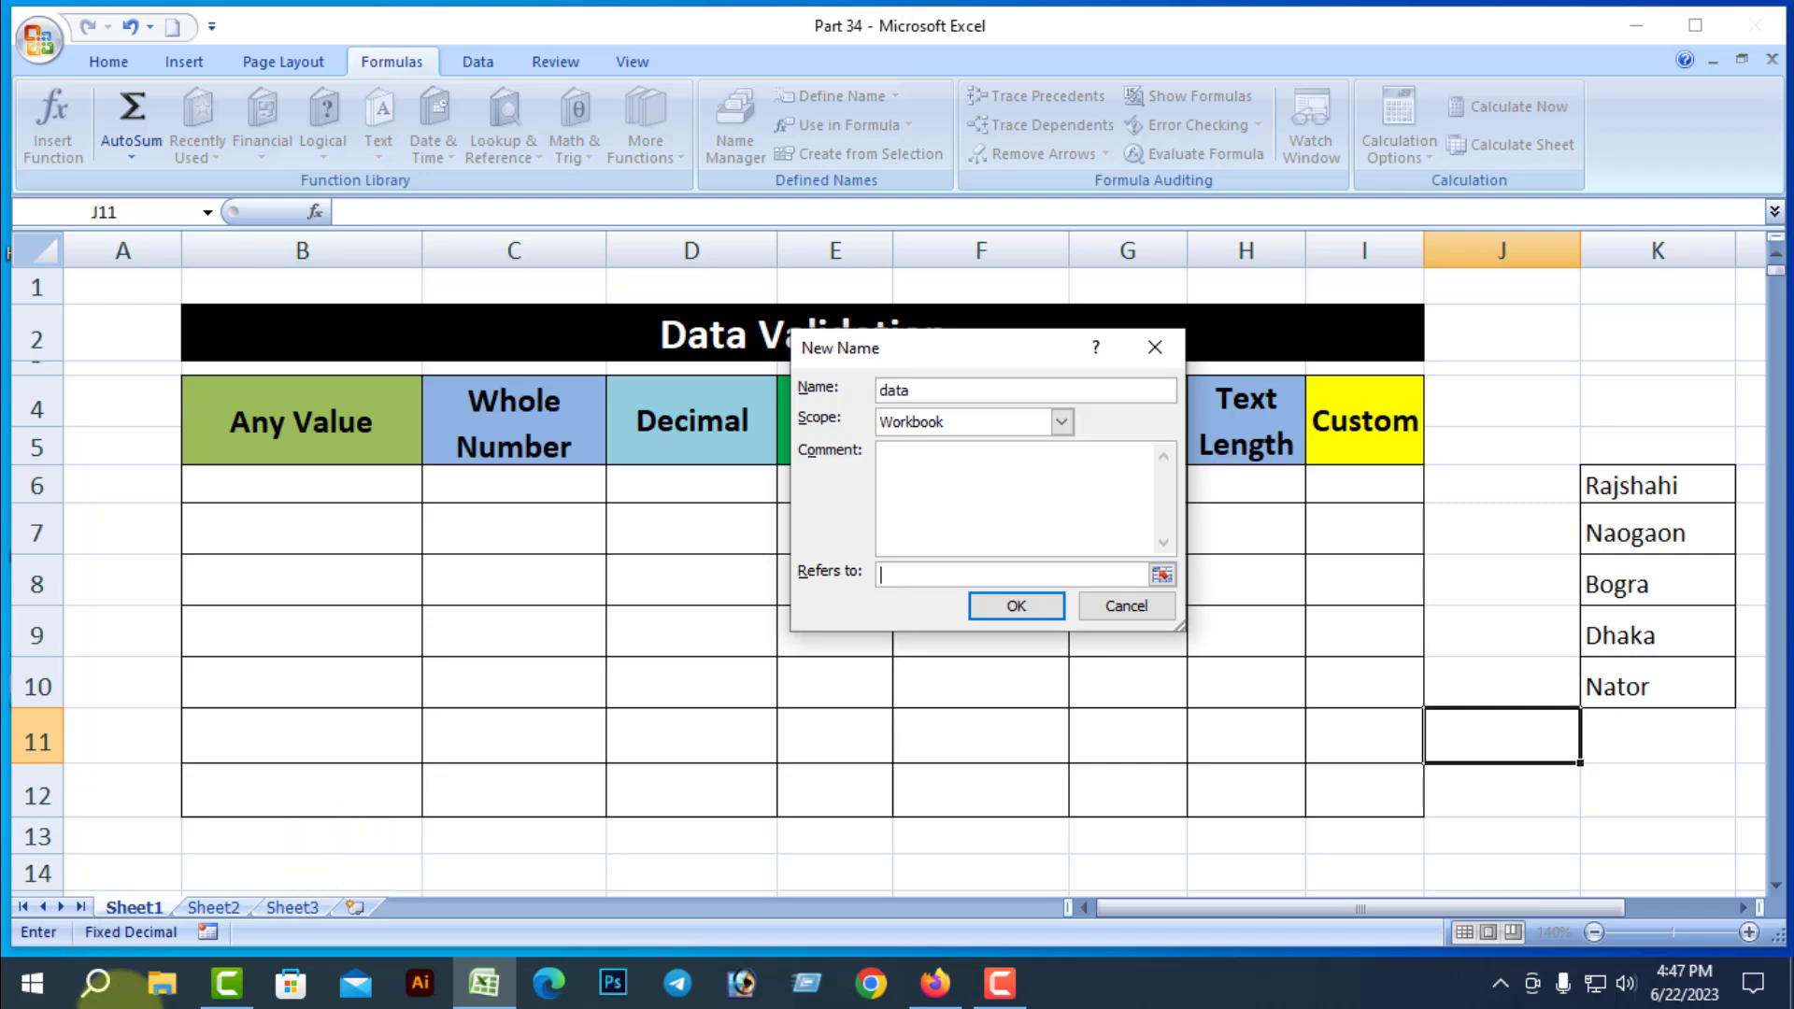
pyautogui.click(220, 905)
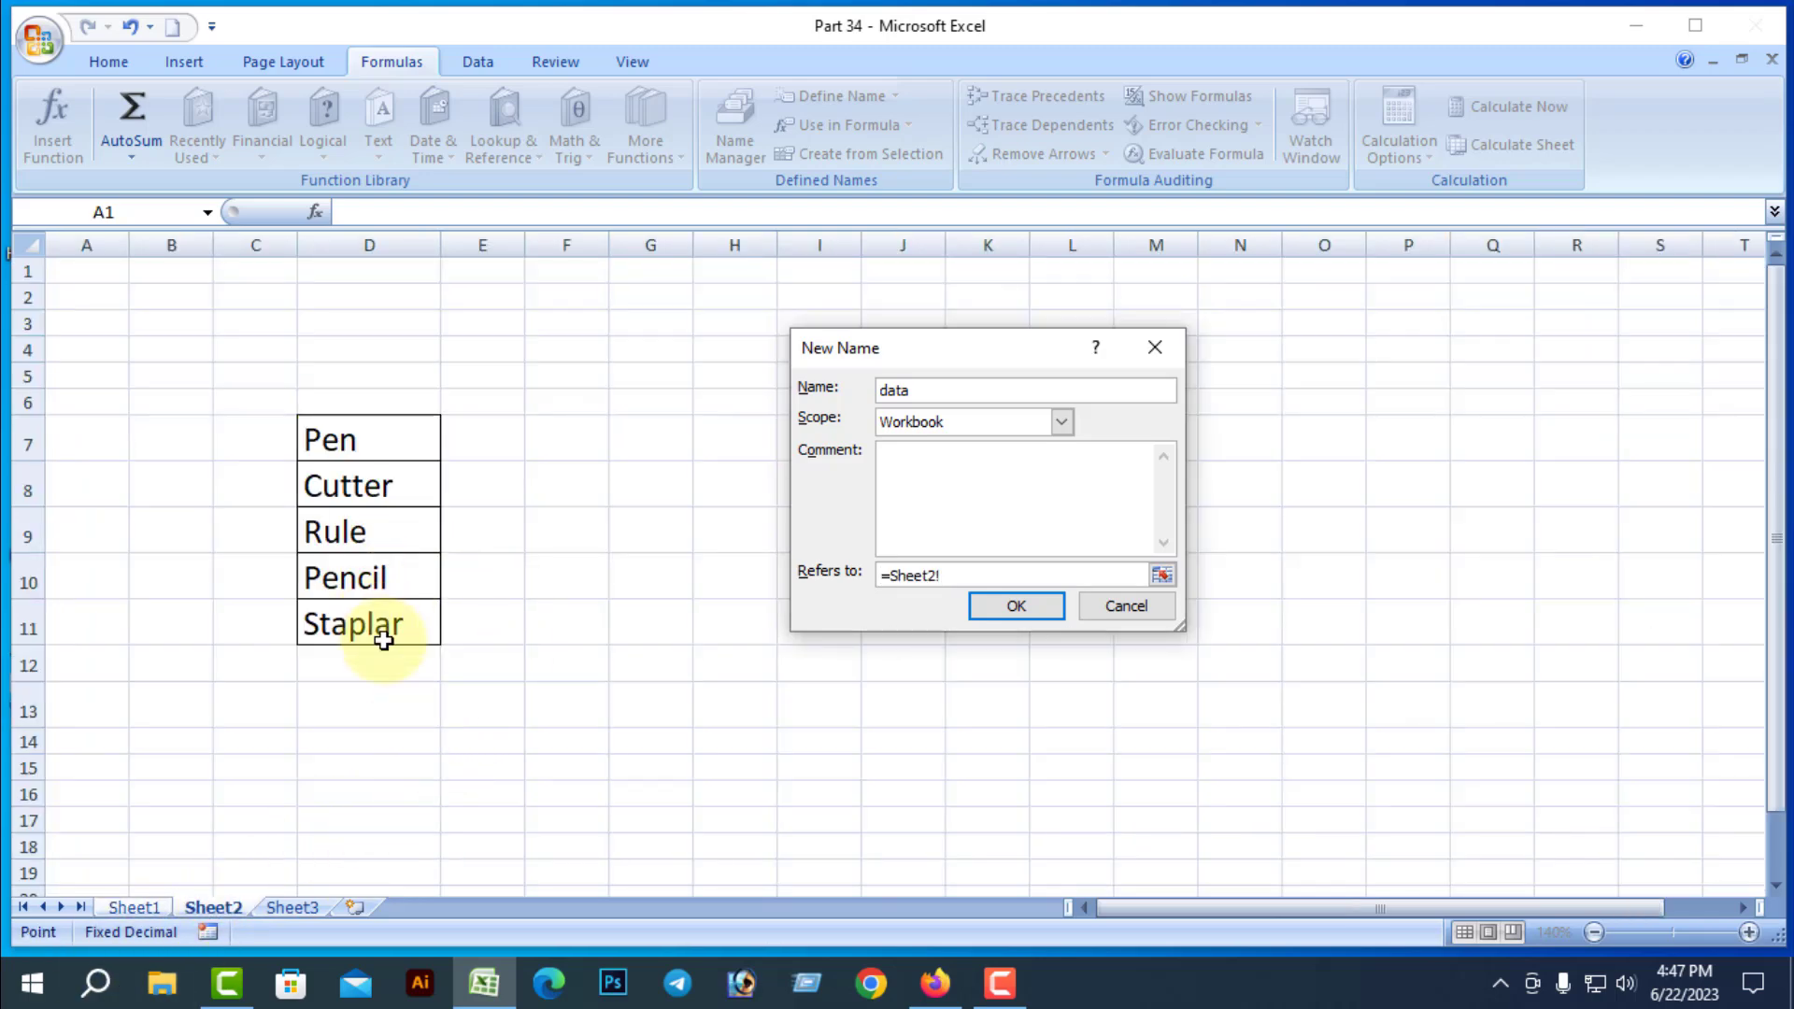
pyautogui.moveTo(325, 446); pyautogui.dragTo(350, 627)
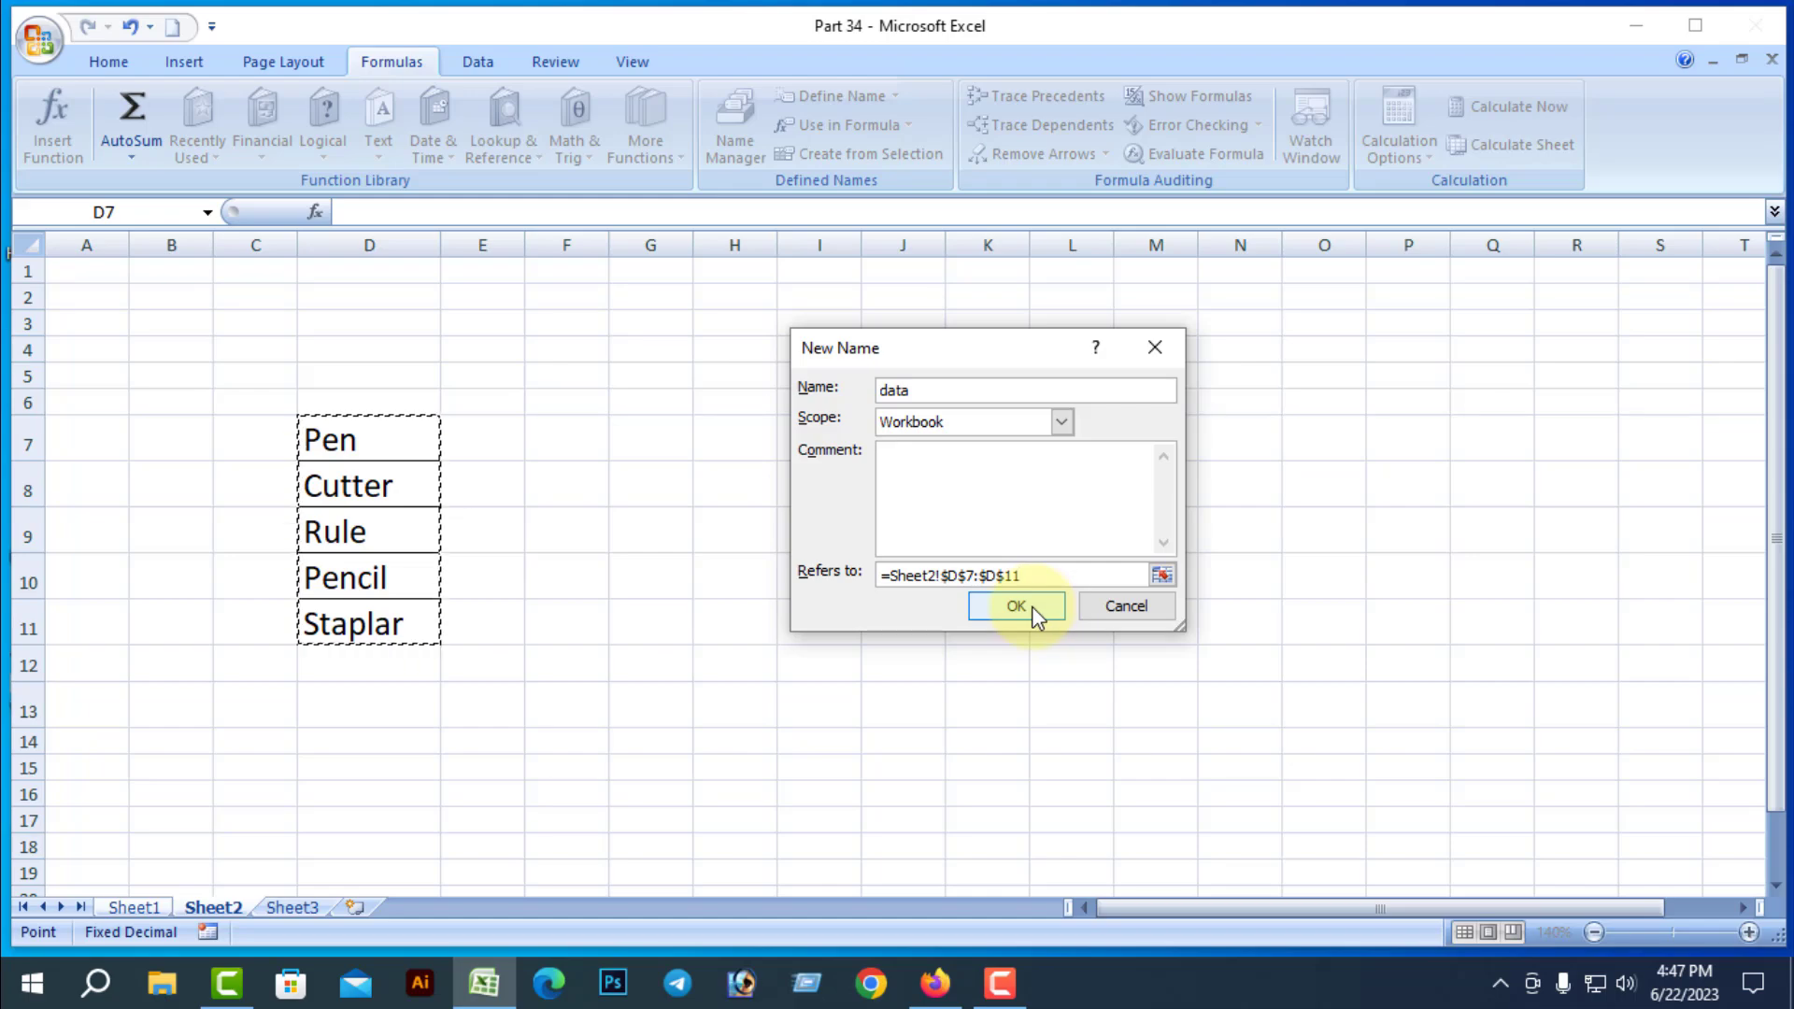
pyautogui.click(1034, 608)
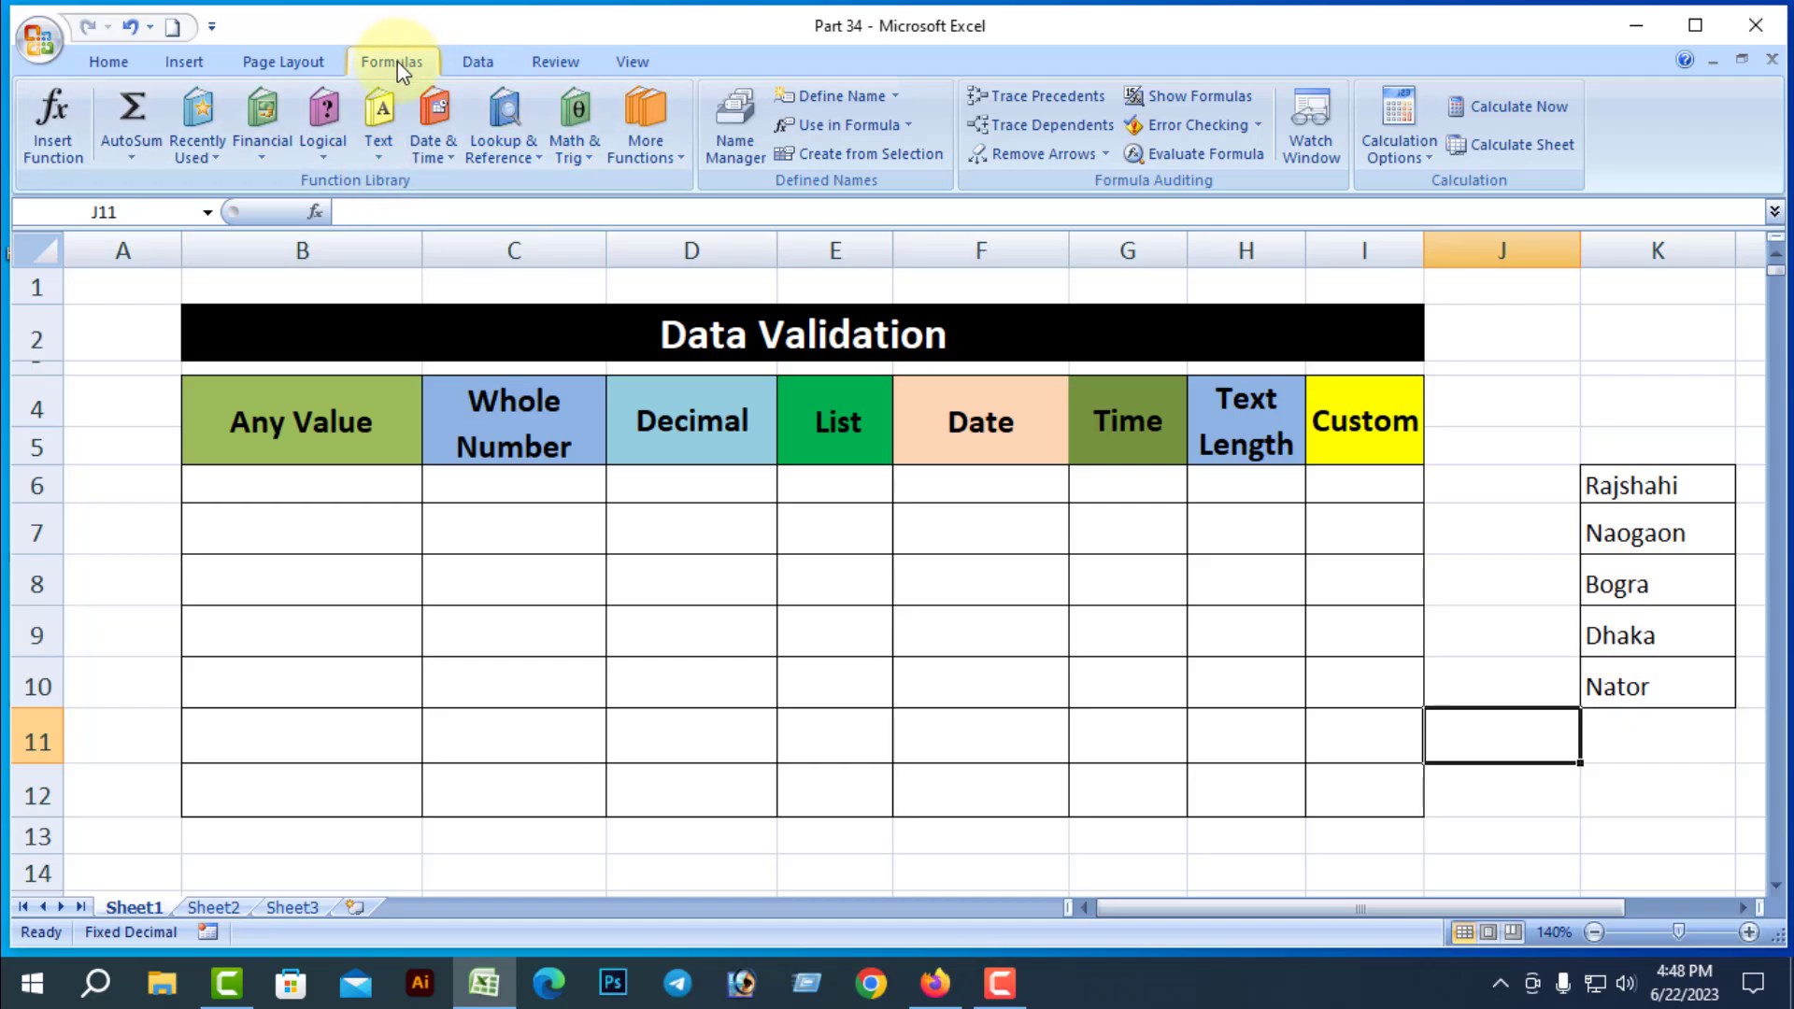
# Check the workbook's defined names and the range each refers to in the Name Manager
pyautogui.click(736, 140)
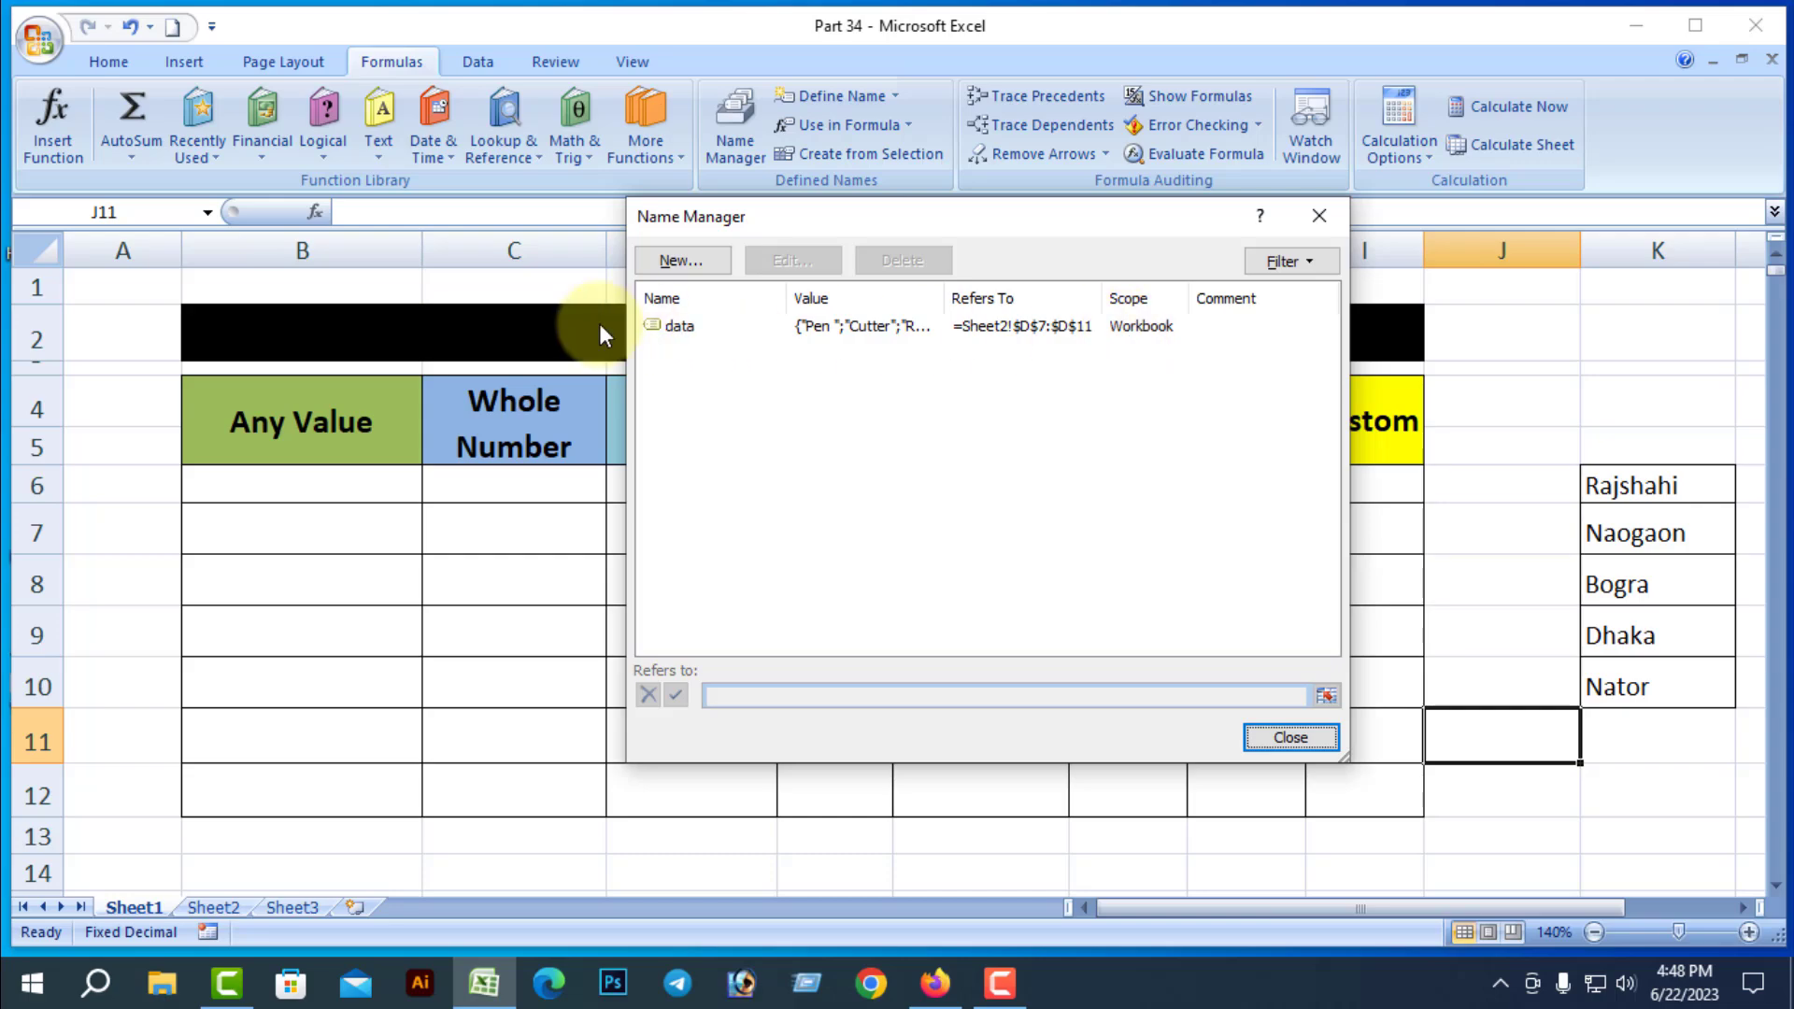
pyautogui.click(1293, 737)
pyautogui.click(1491, 652)
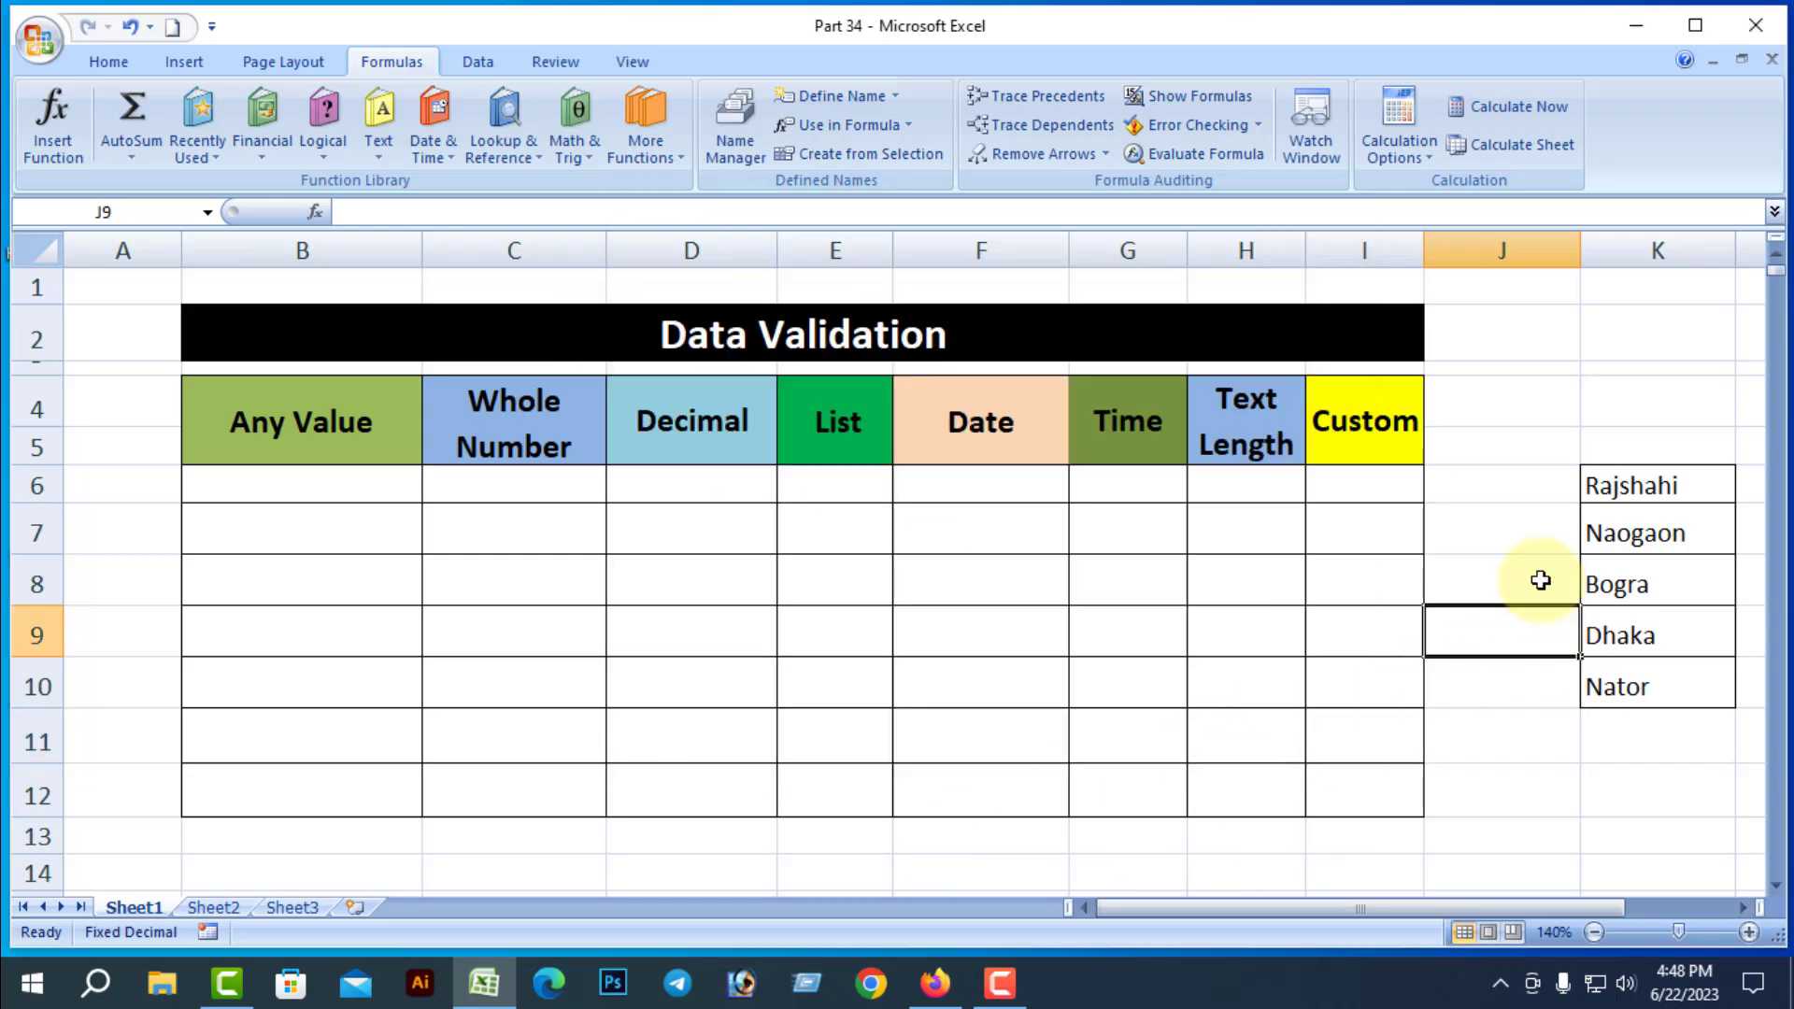
# Apply List data validation to cells E6:E12 with the source =data
pyautogui.moveTo(837, 494); pyautogui.dragTo(828, 783)
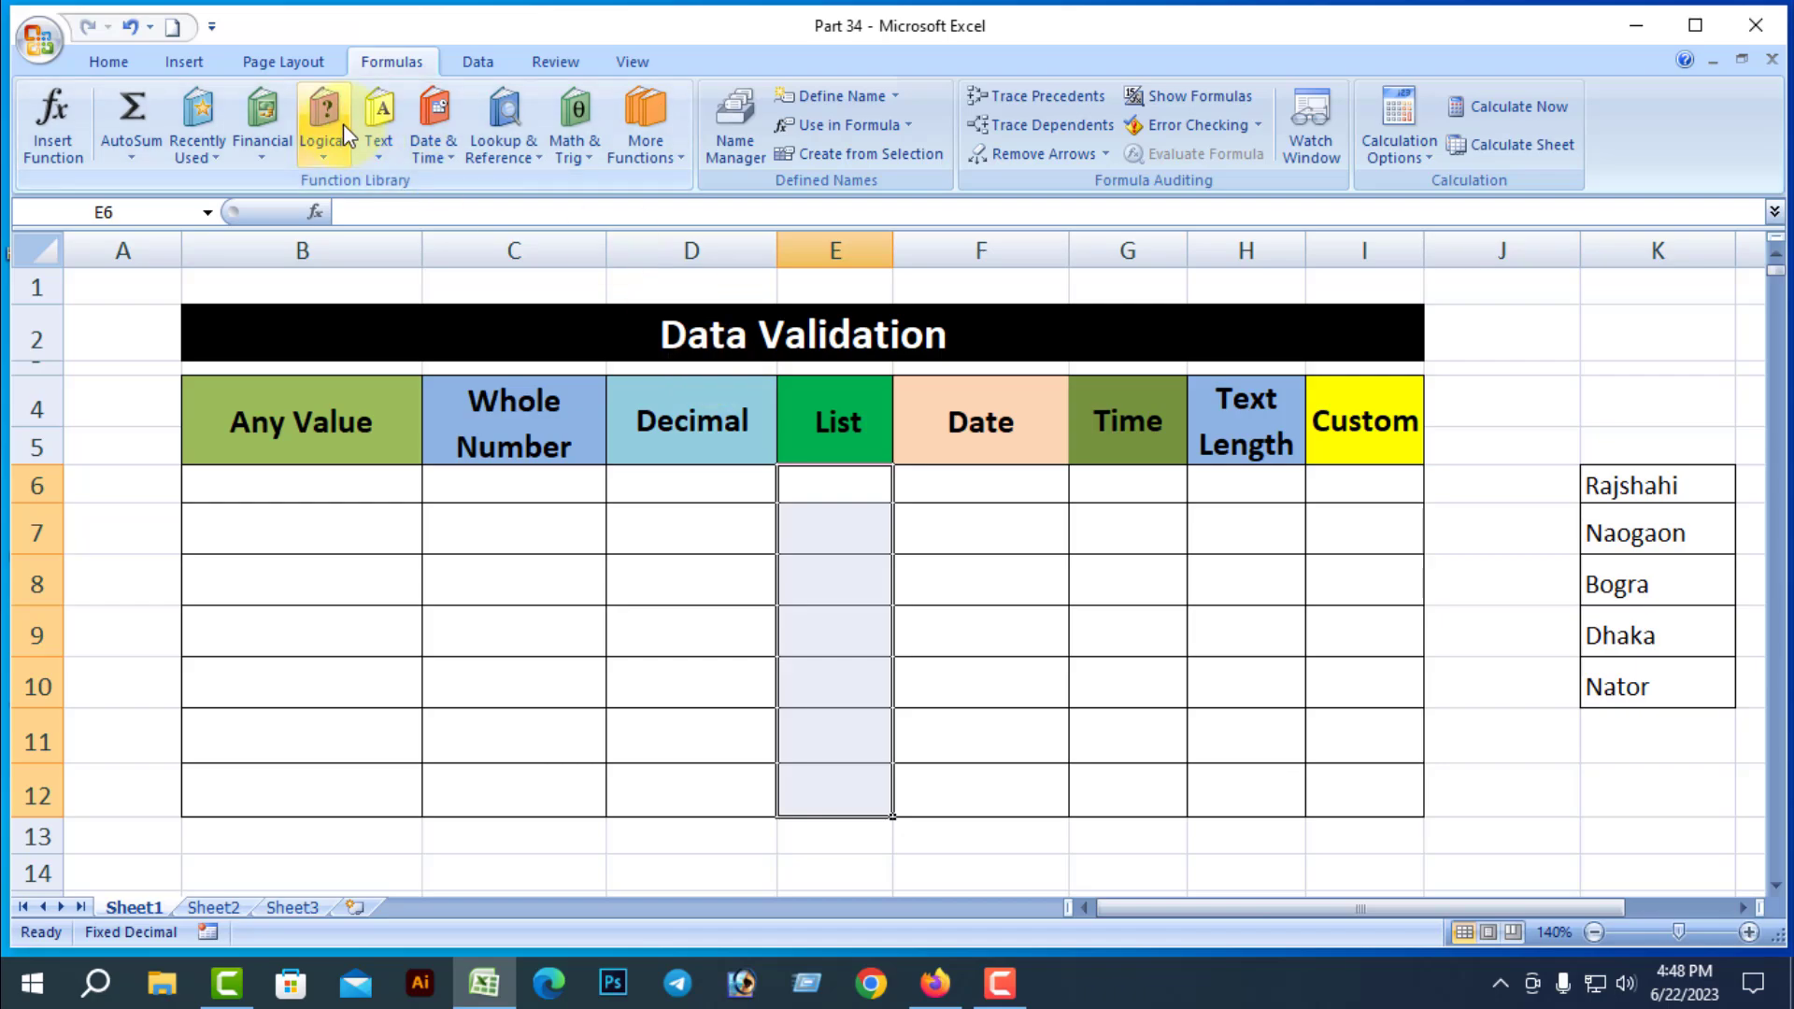
pyautogui.click(493, 64)
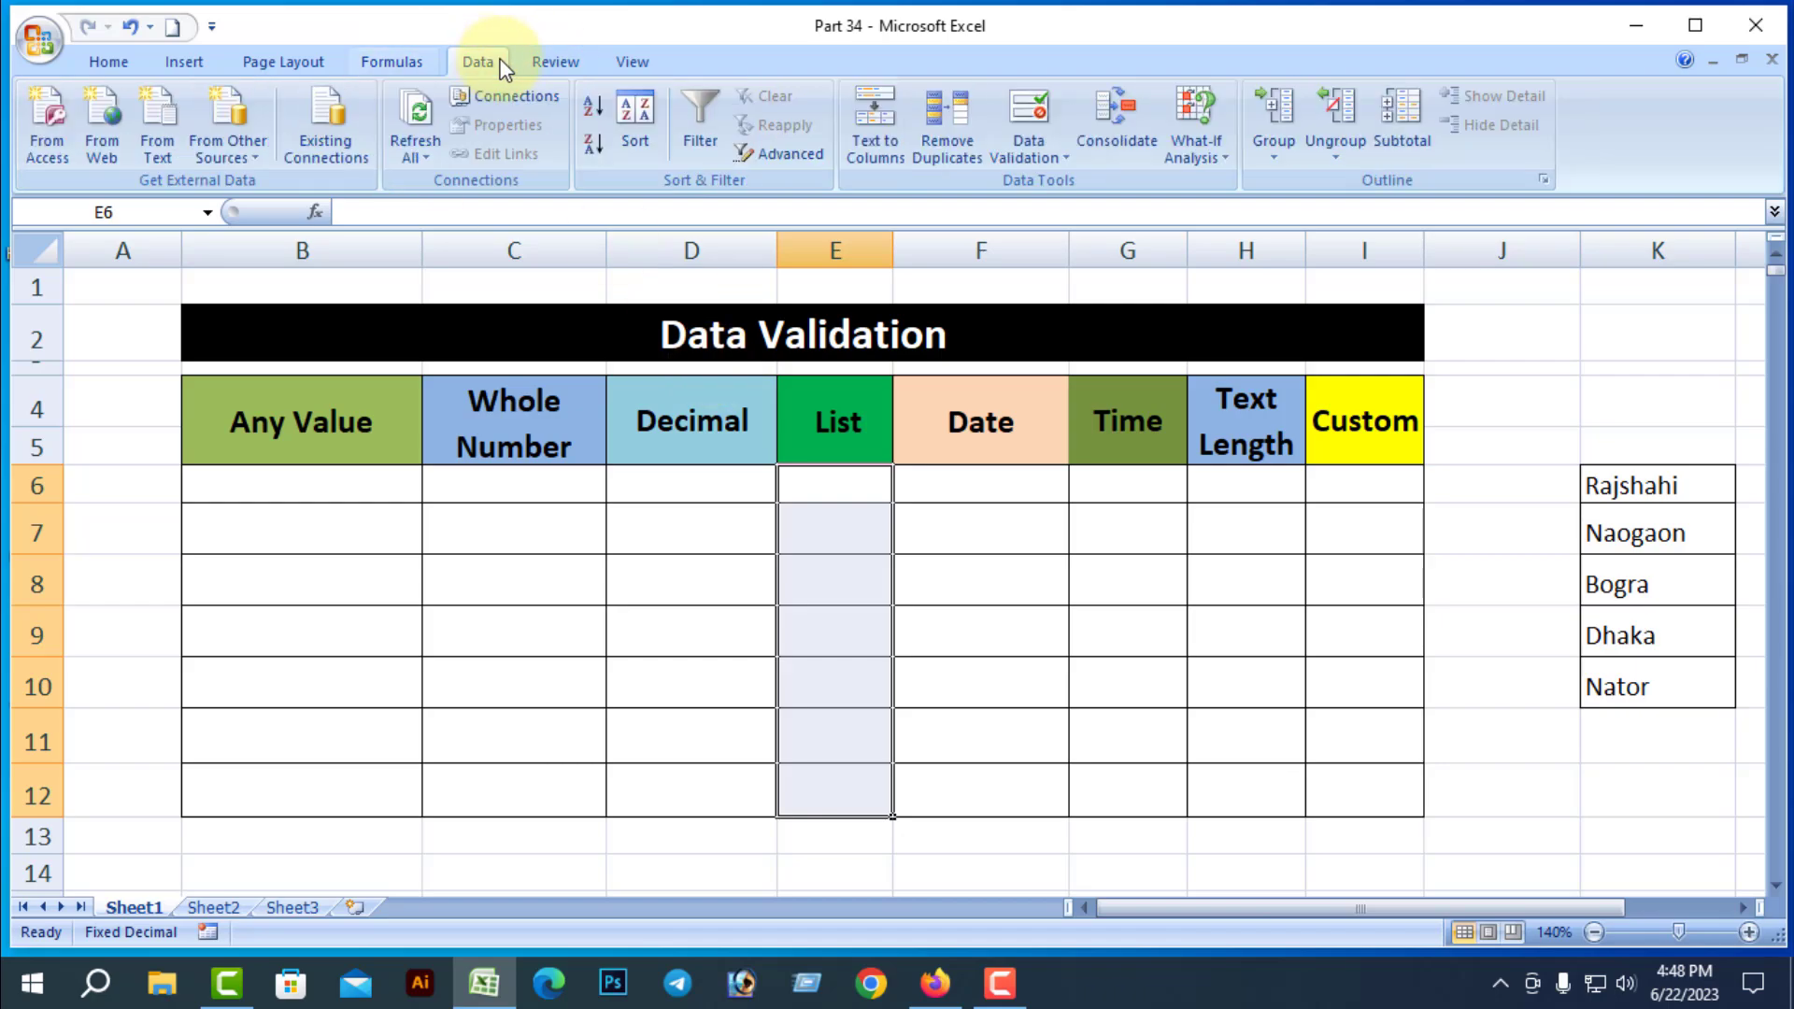
pyautogui.click(1067, 157)
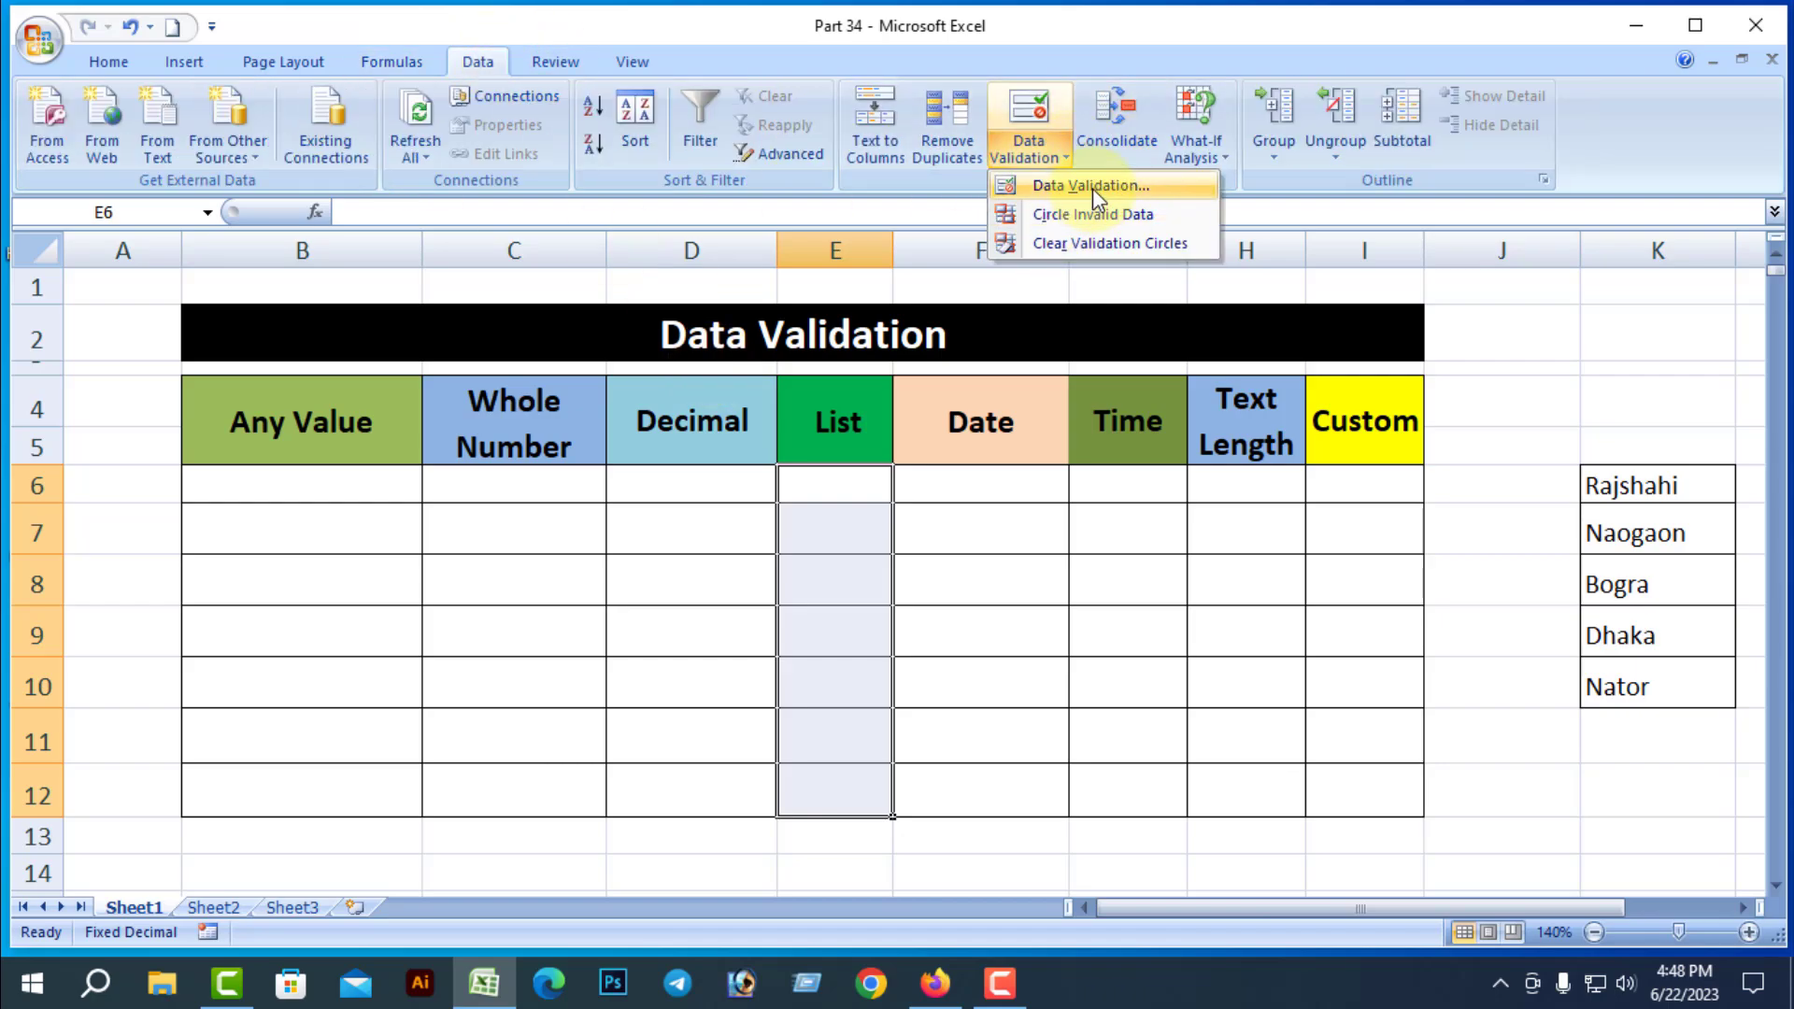
pyautogui.click(1091, 185)
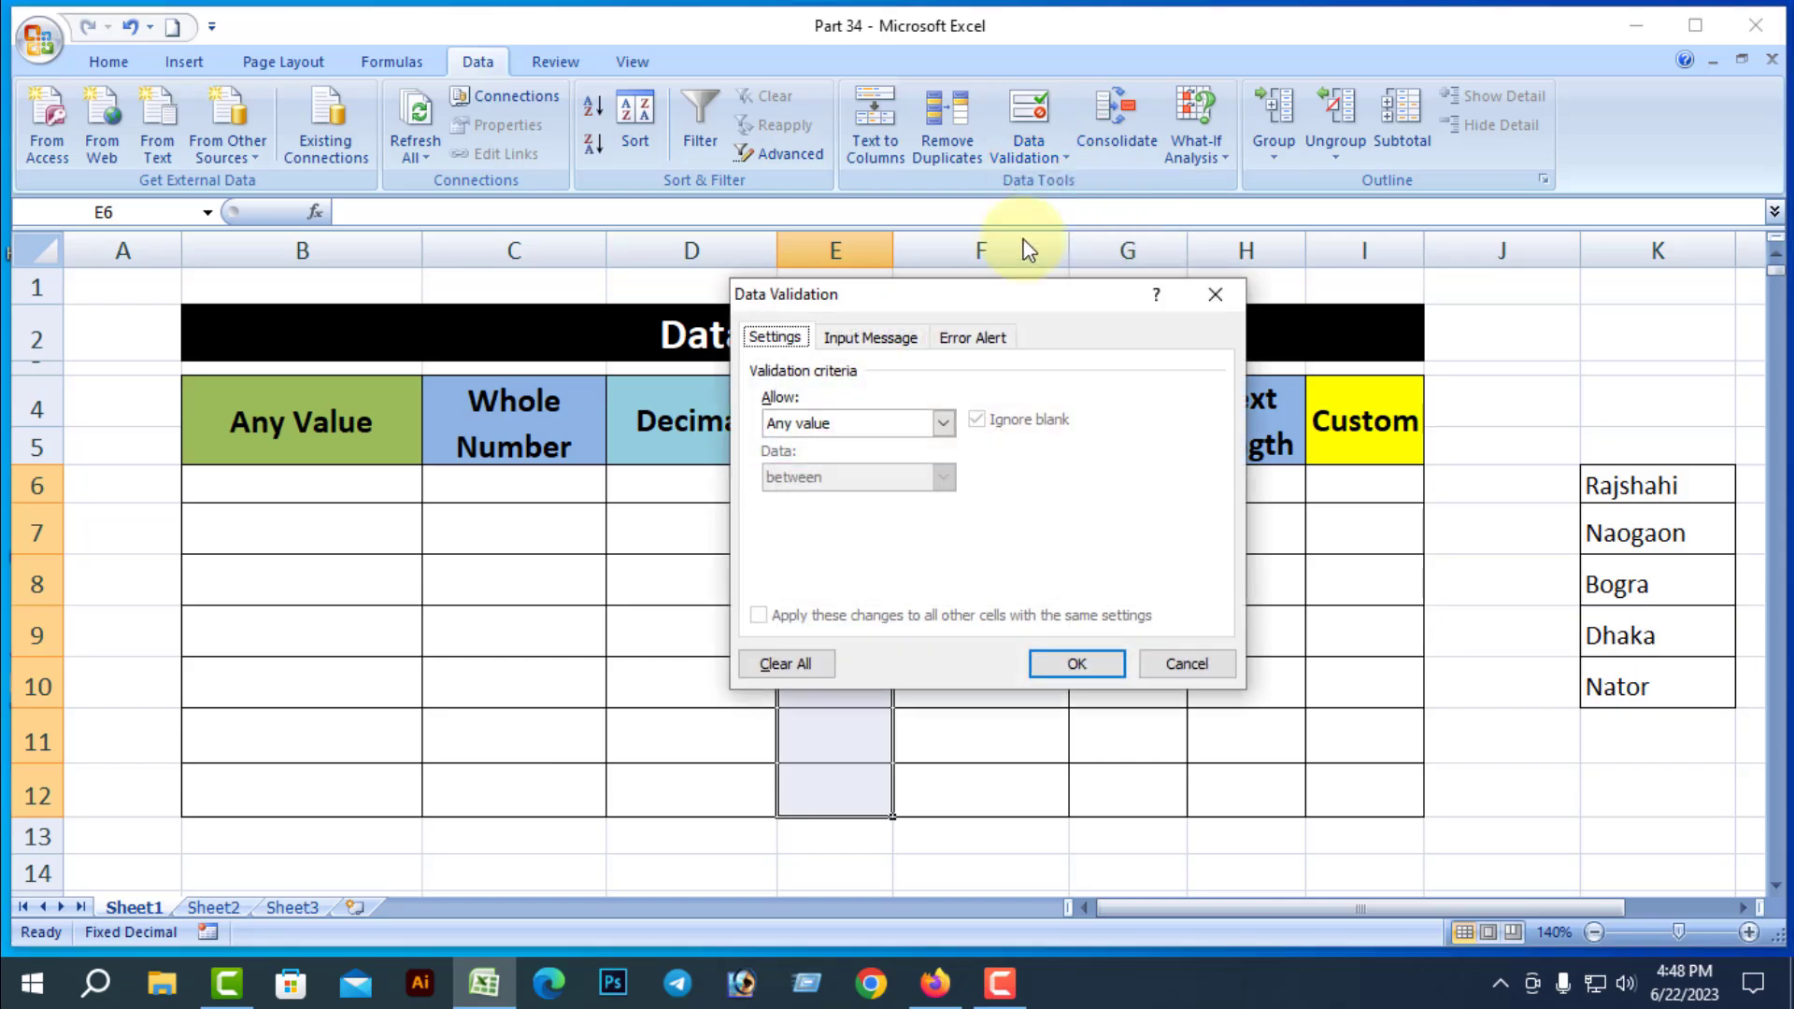
pyautogui.click(940, 432)
pyautogui.click(785, 500)
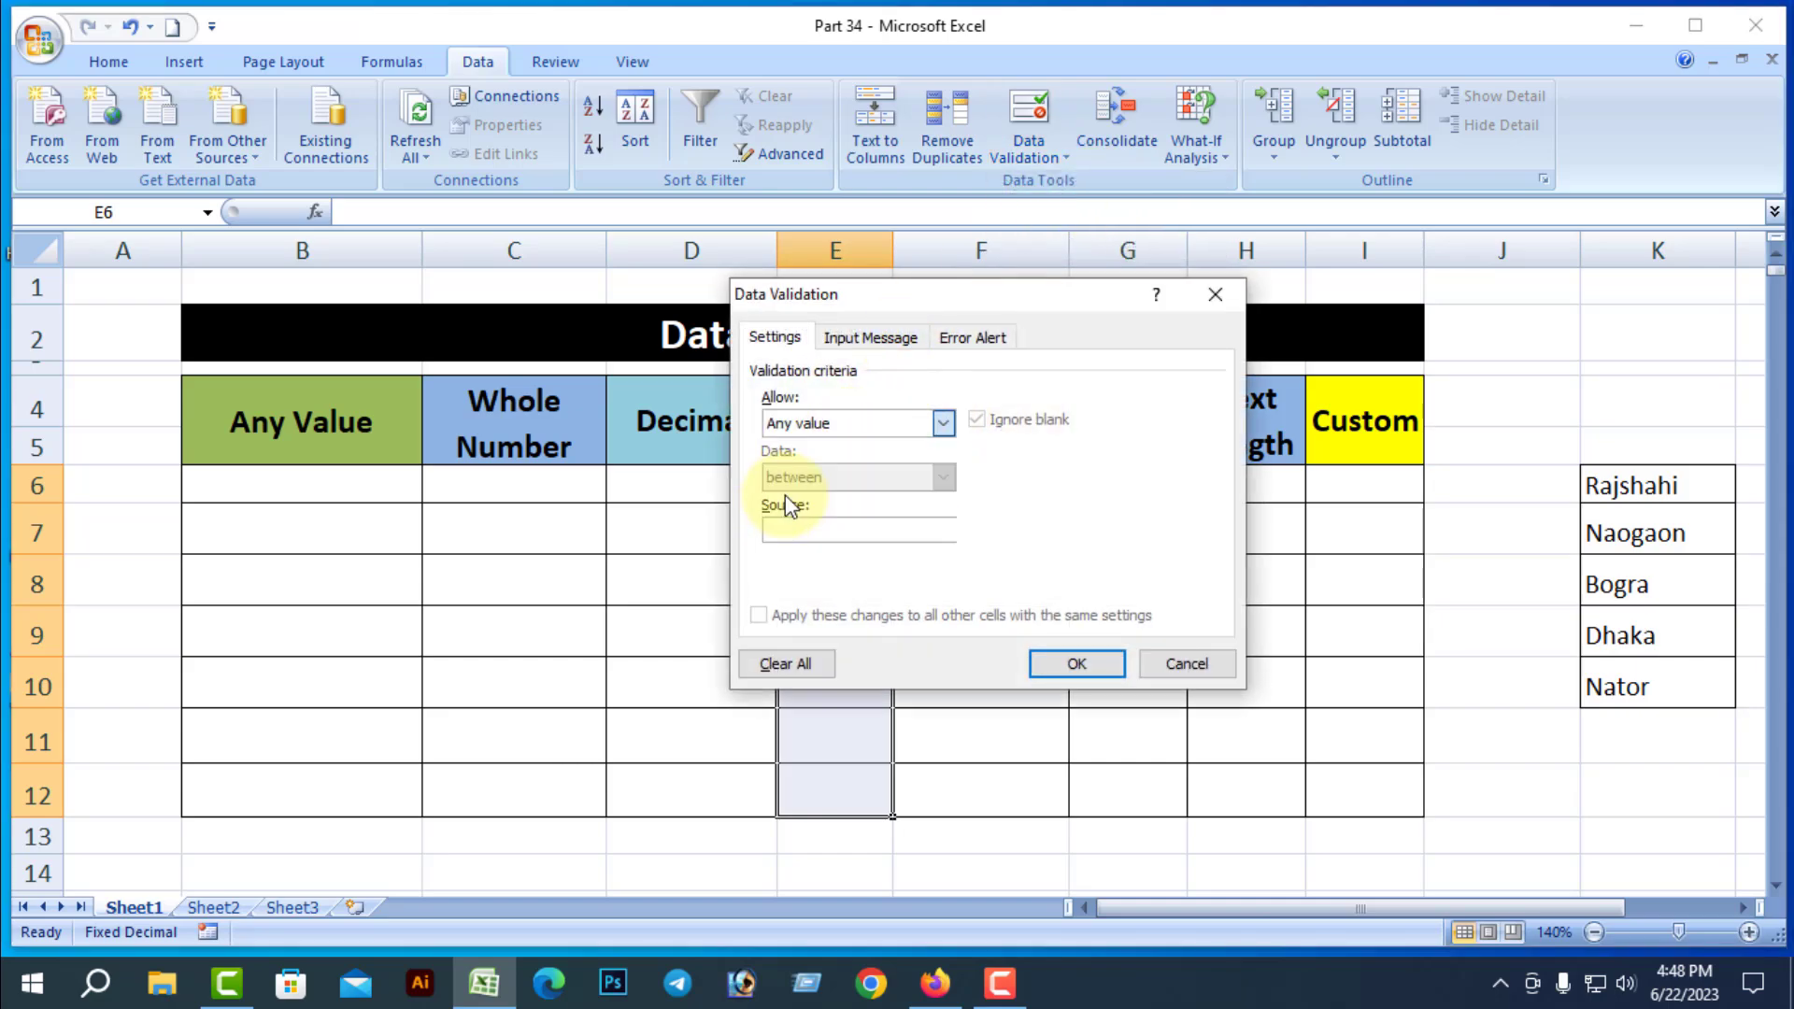
pyautogui.click(807, 528)
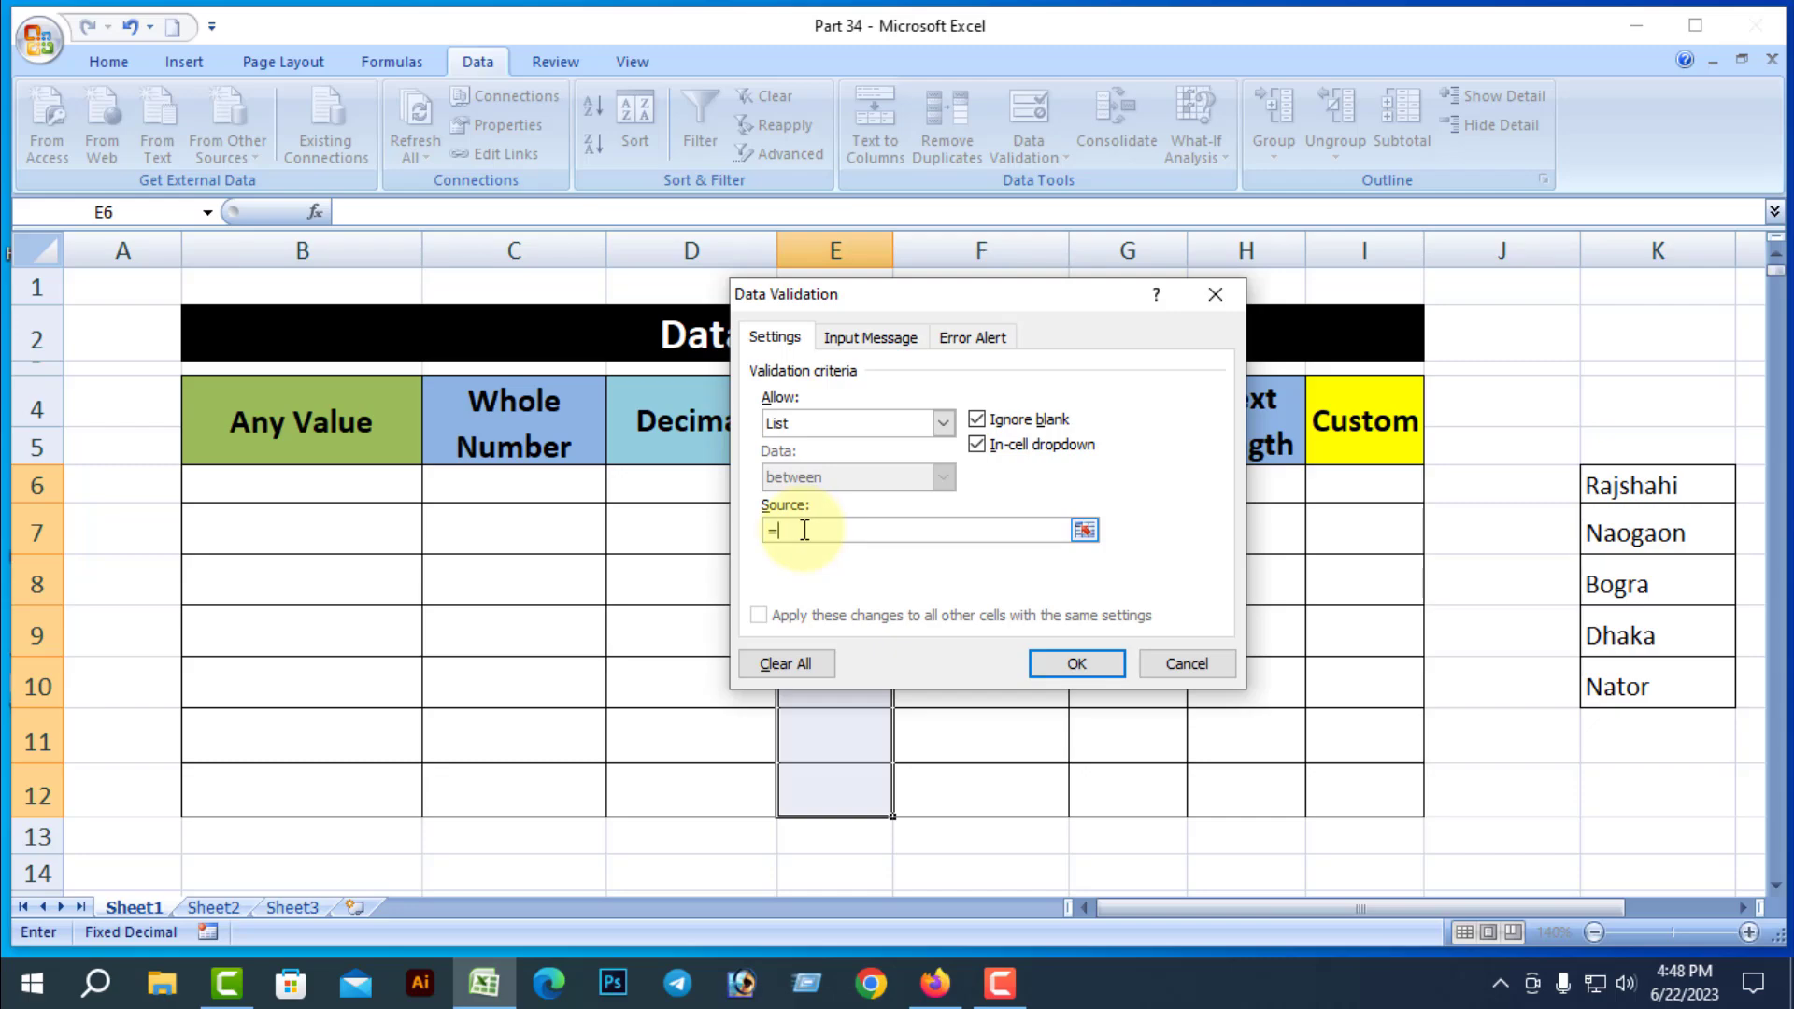
pyautogui.write('=data')
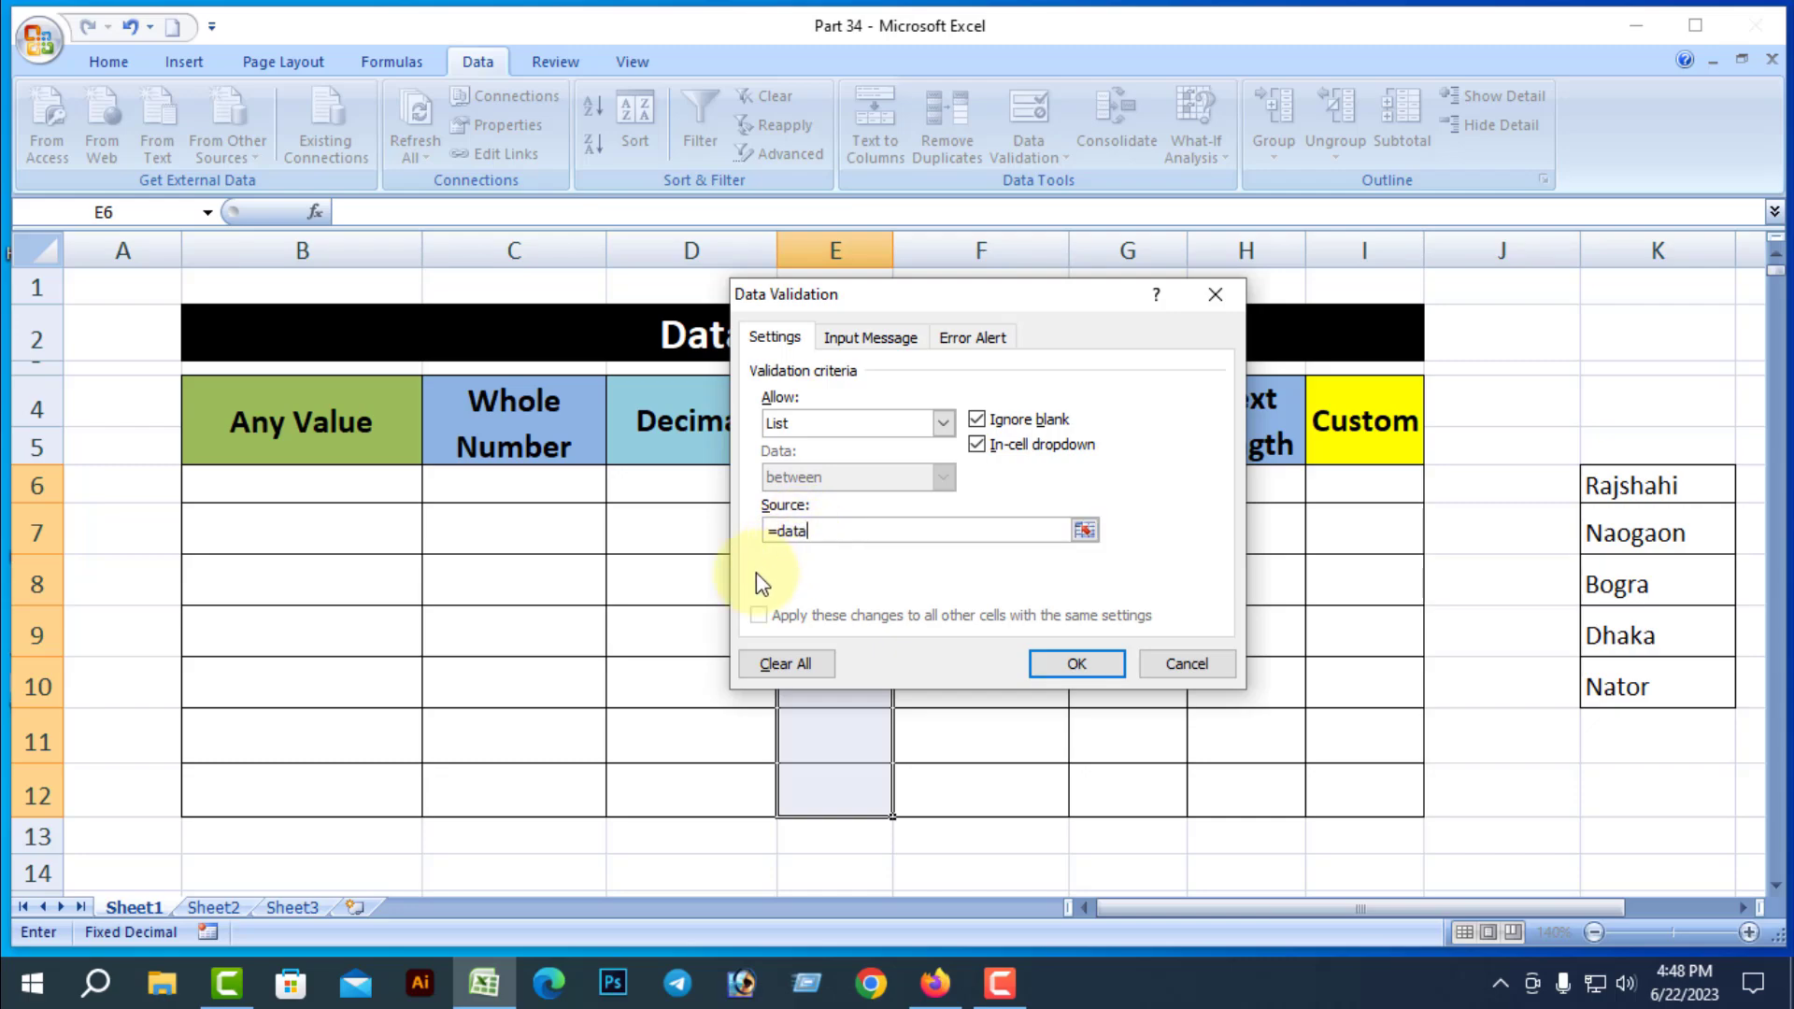
pyautogui.click(1073, 665)
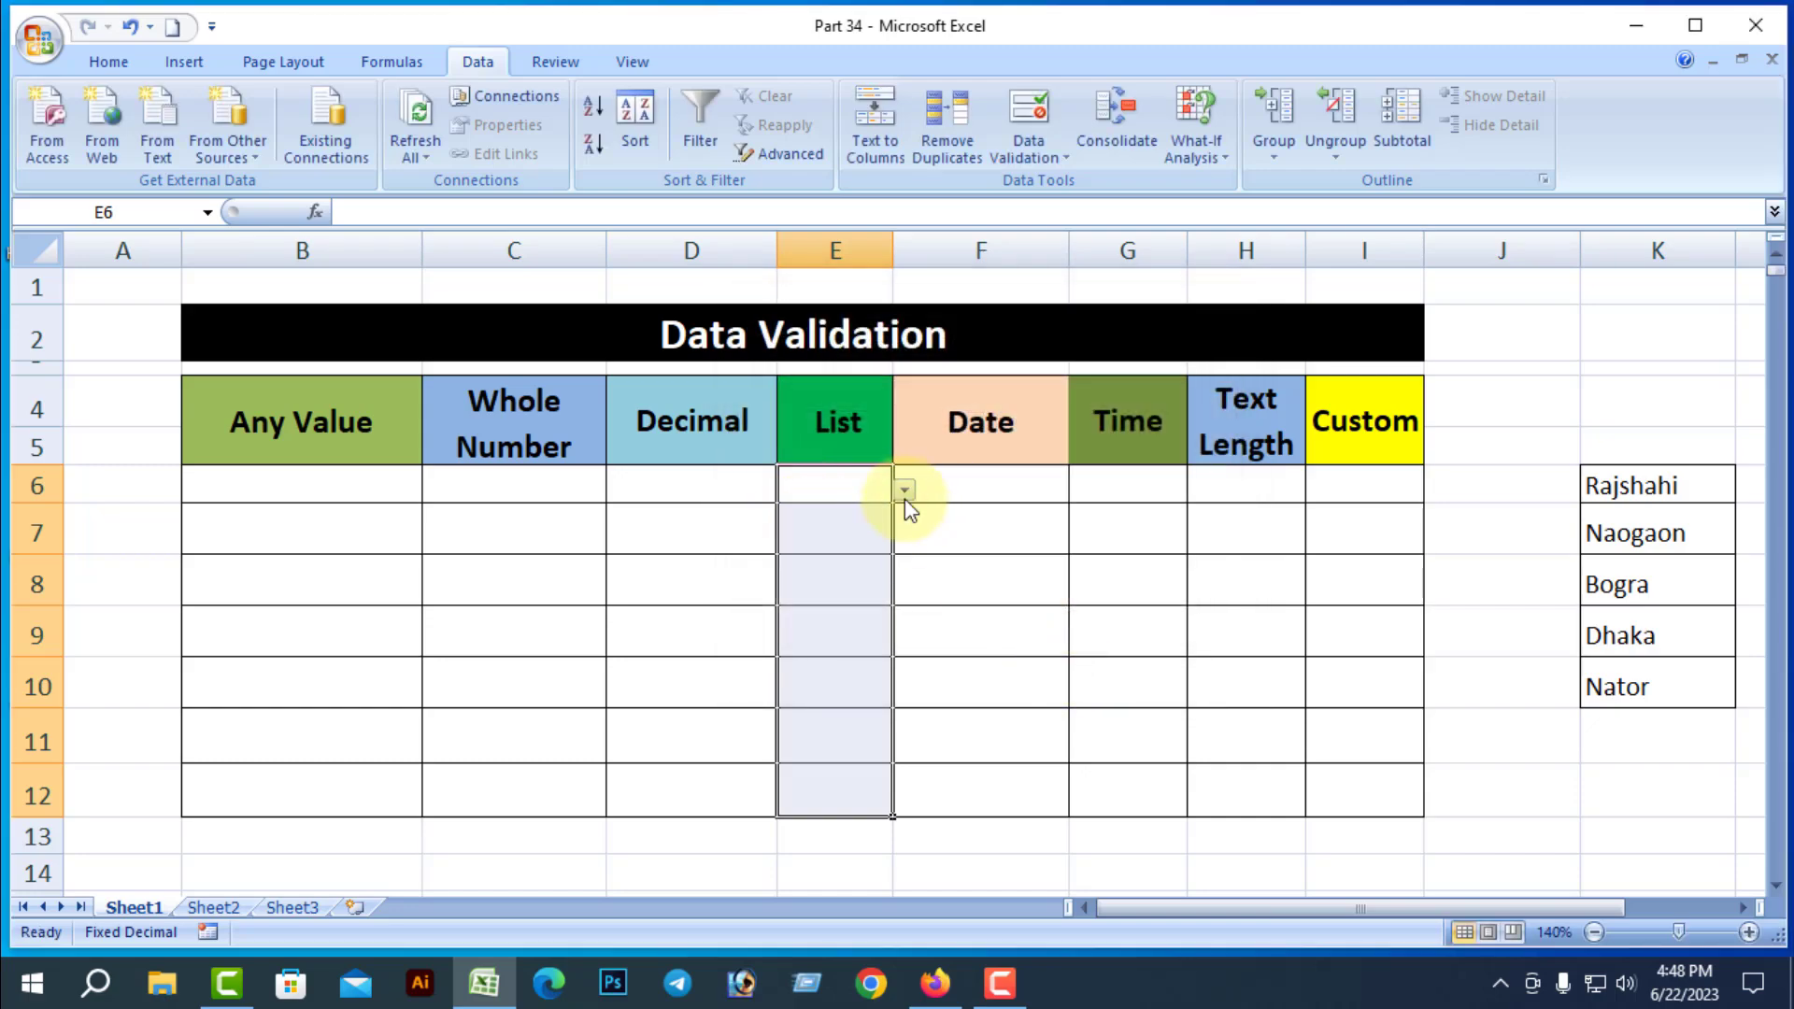
# Compare the choices in E6's drop-down with the item list on Sheet2
pyautogui.click(905, 491)
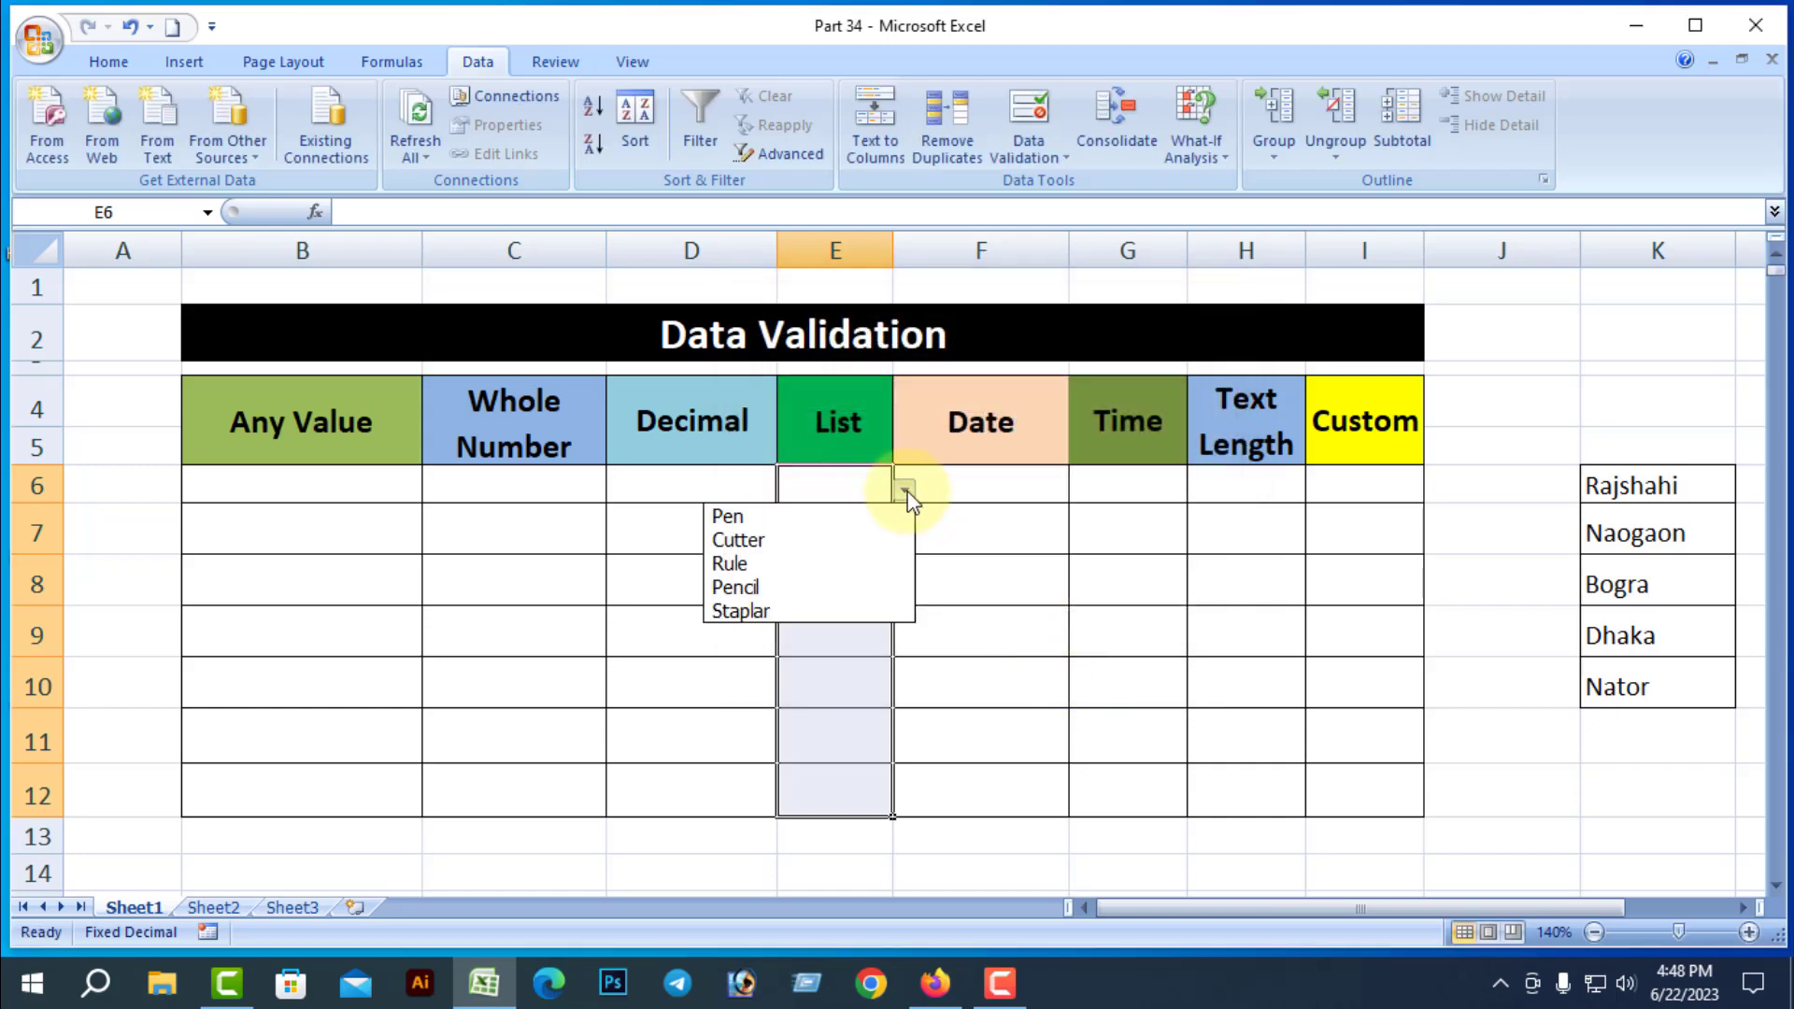
pyautogui.click(200, 911)
pyautogui.click(213, 907)
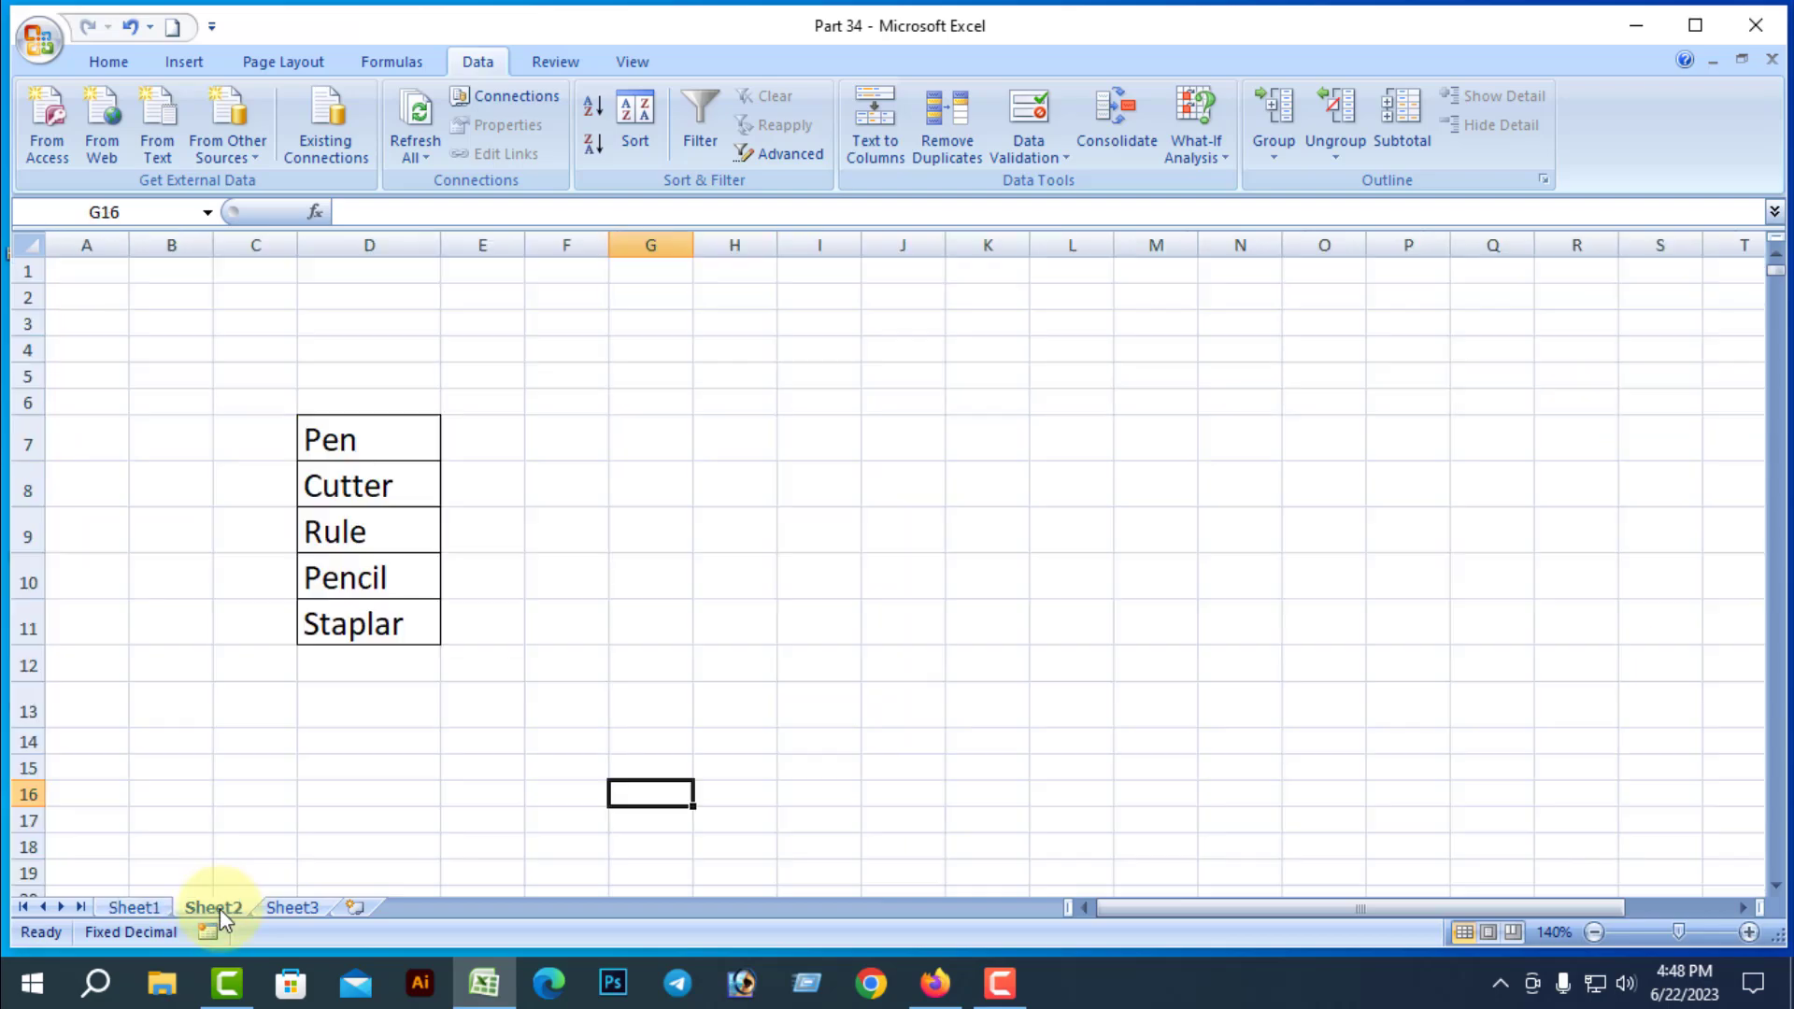
pyautogui.click(132, 909)
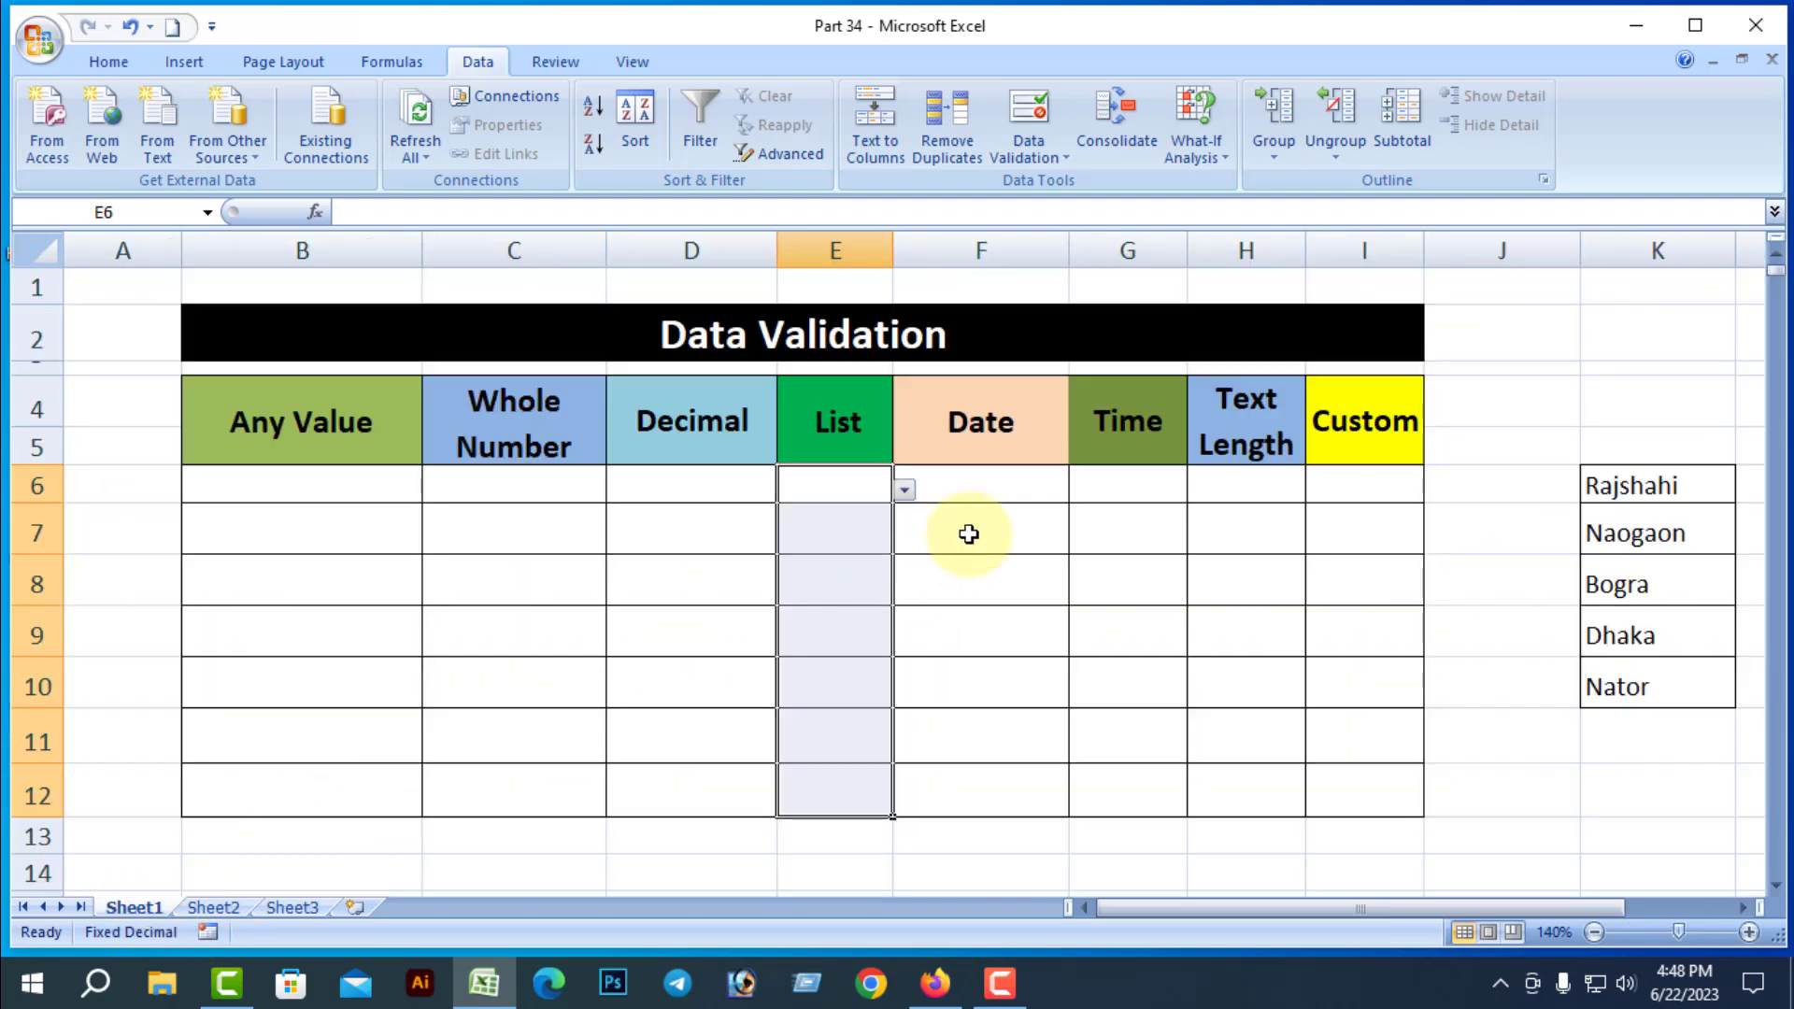
pyautogui.click(905, 491)
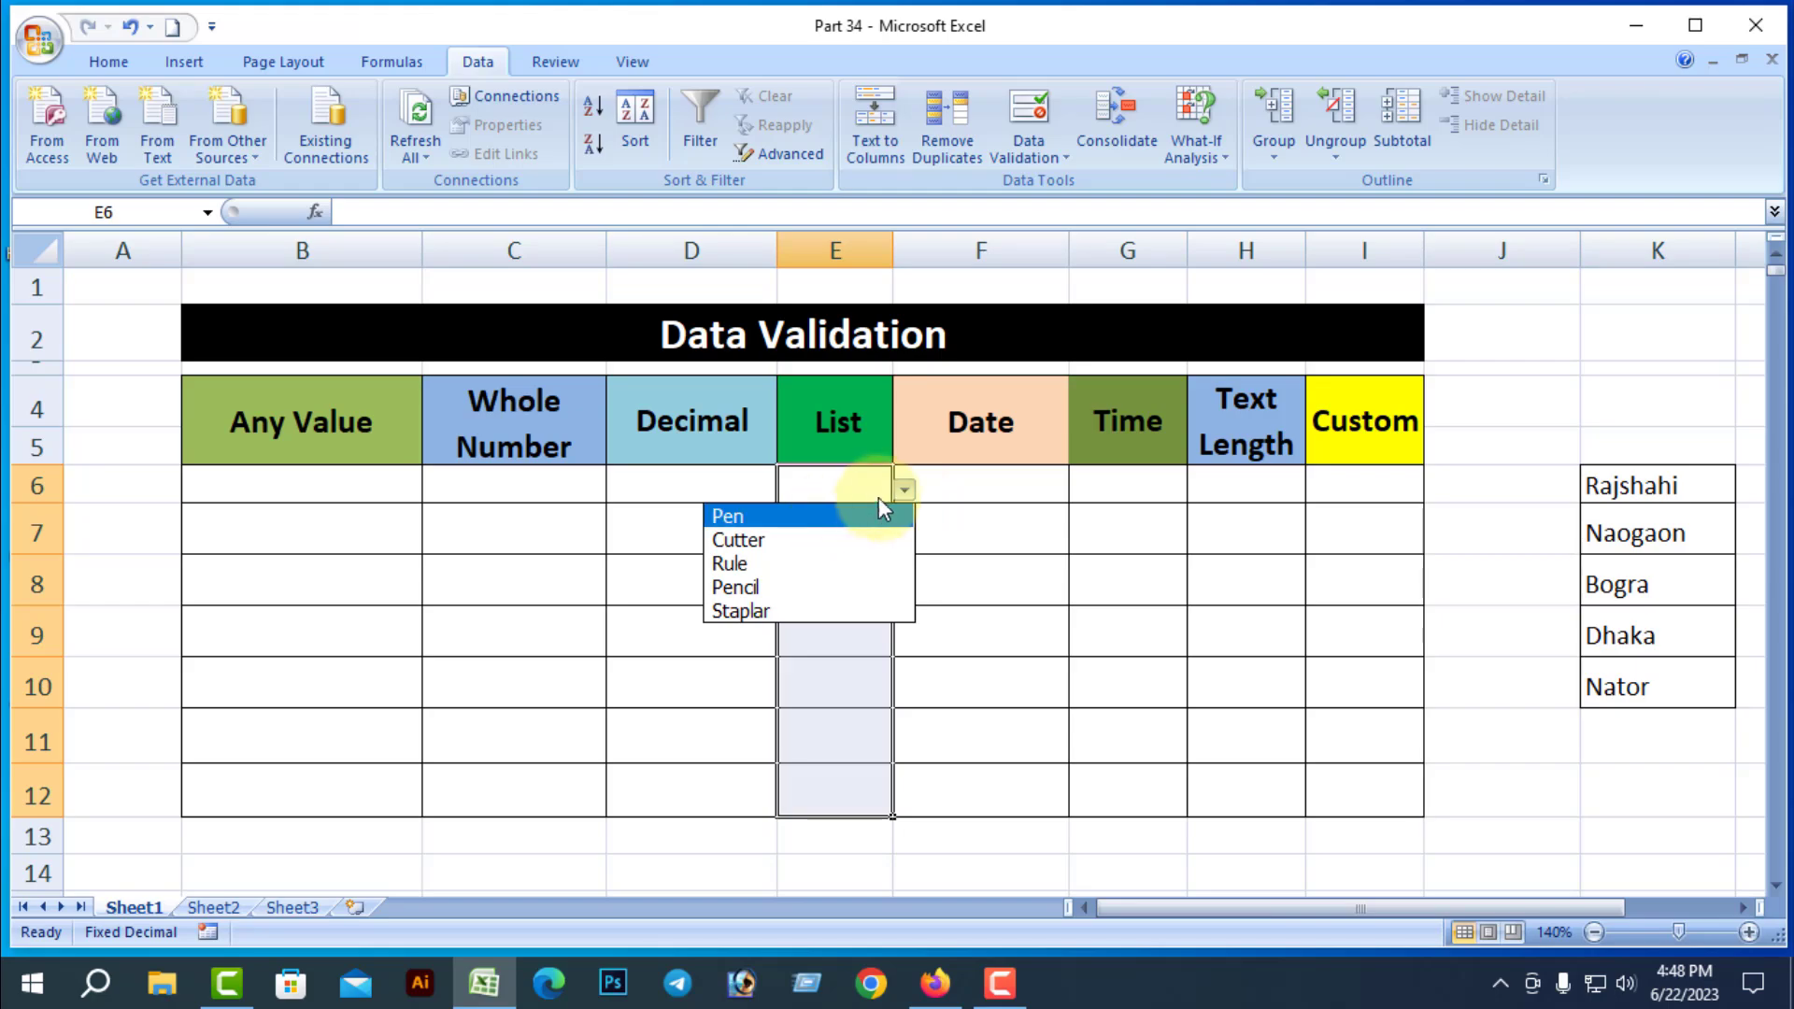
# Add the item "Scale" in cell D12 on Sheet2, directly below the item list
pyautogui.click(213, 911)
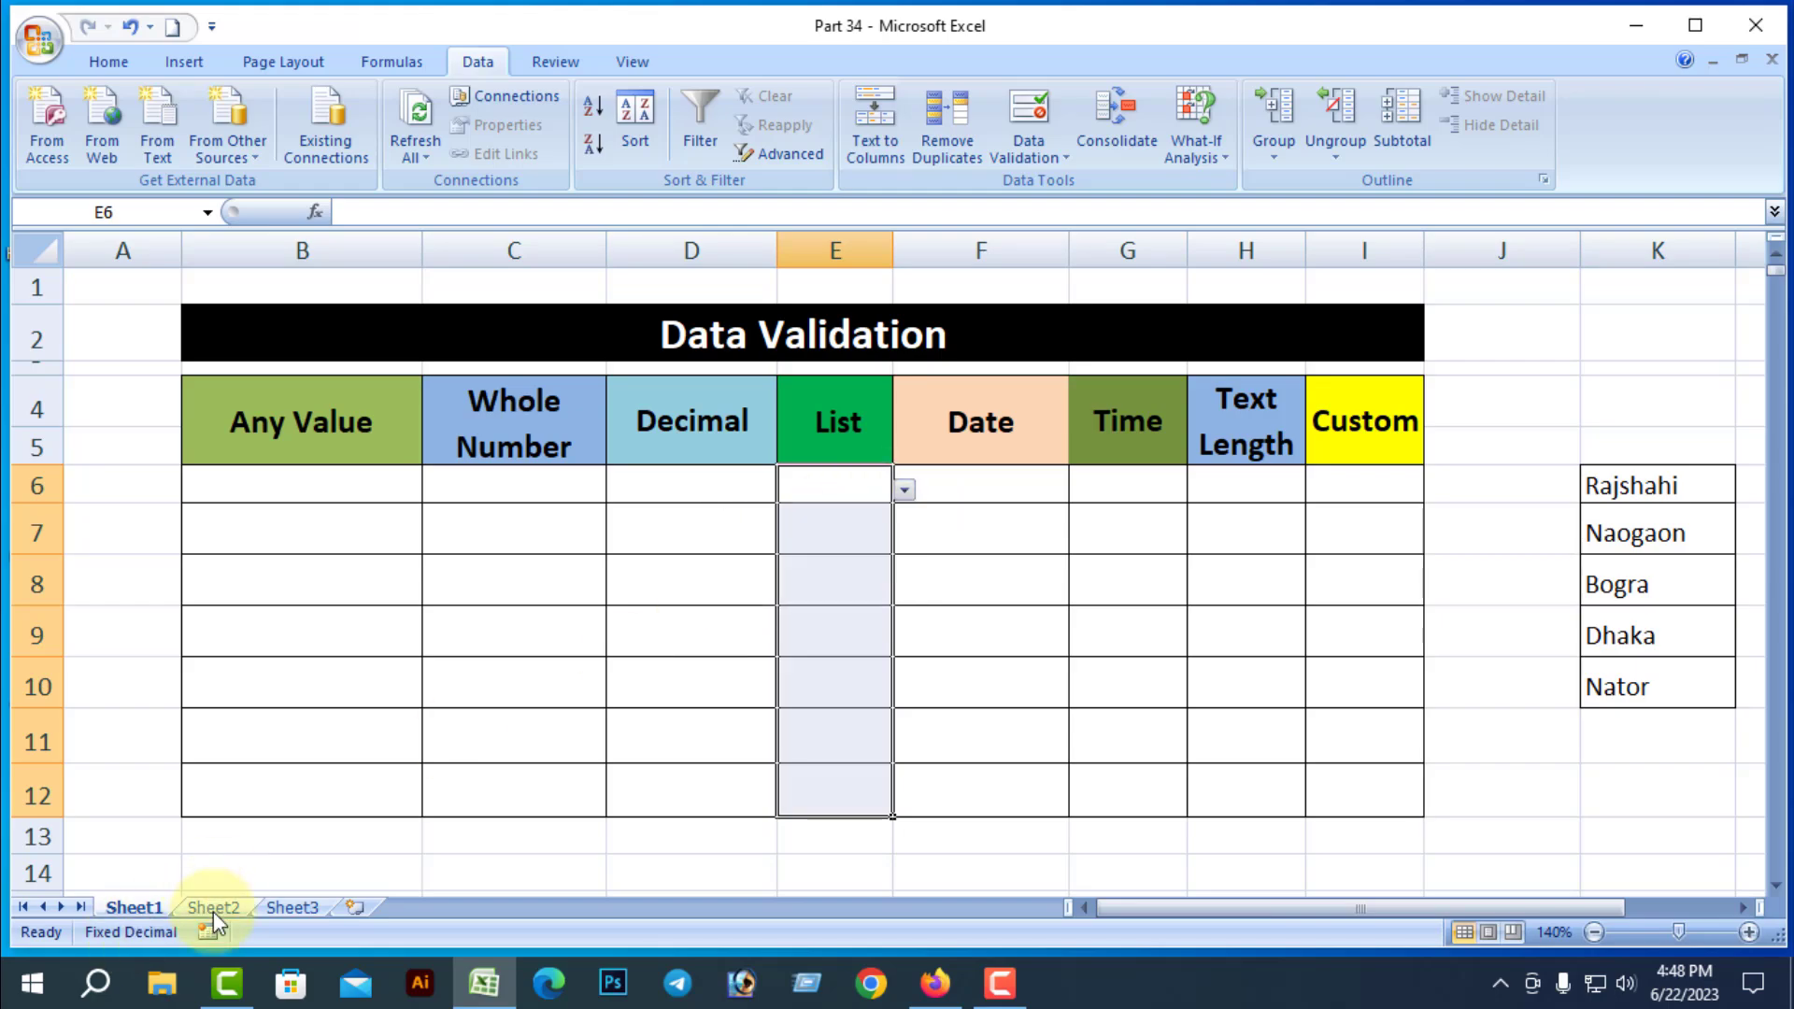
pyautogui.click(213, 911)
pyautogui.click(354, 662)
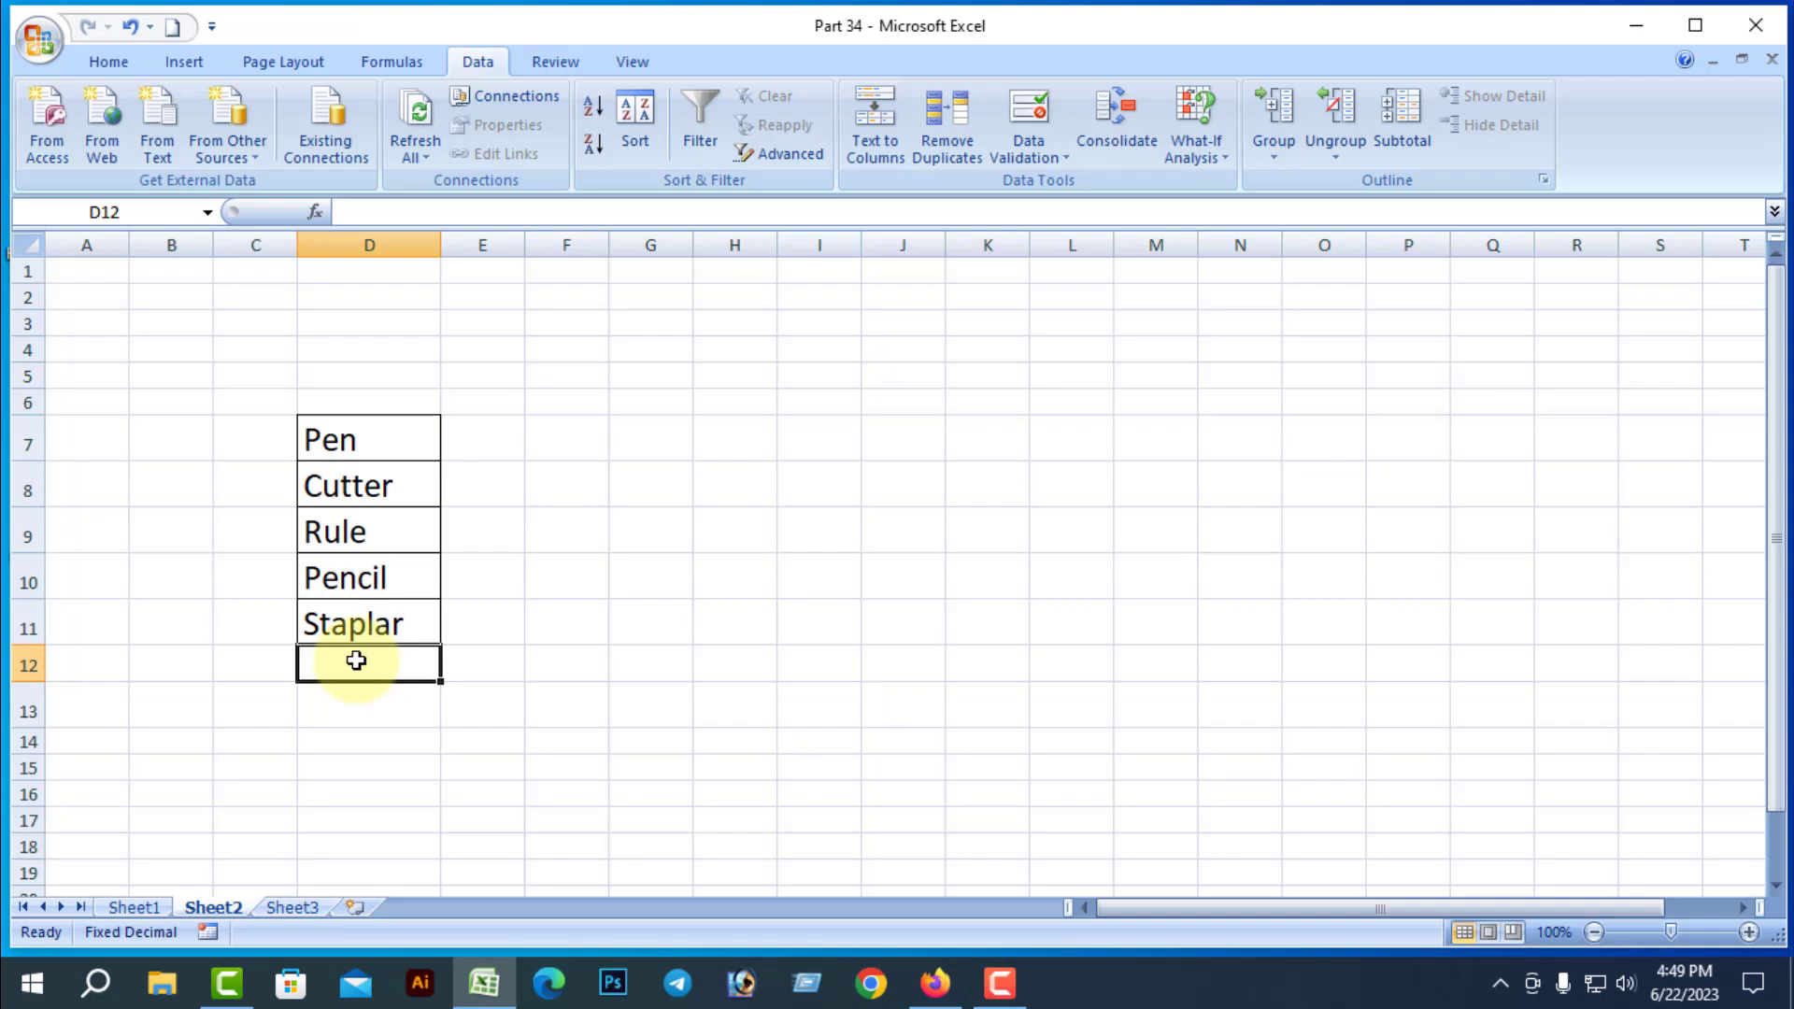
pyautogui.write('S')
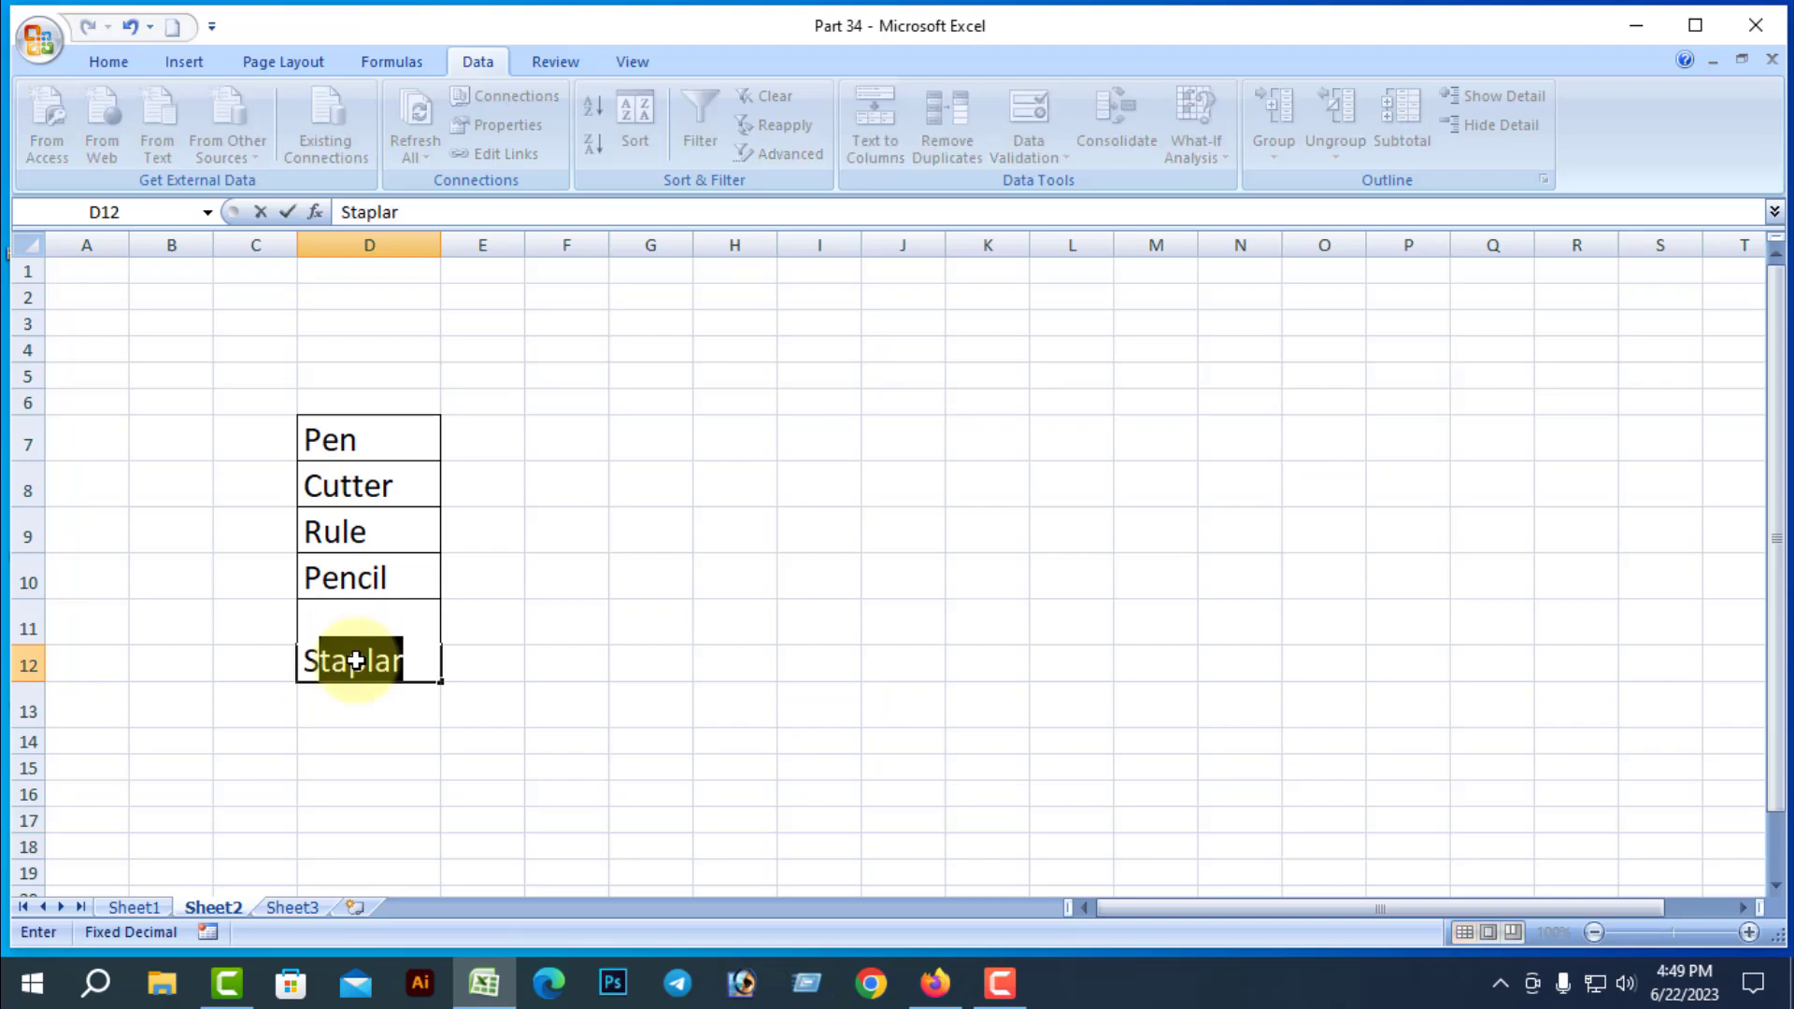
pyautogui.write('cale')
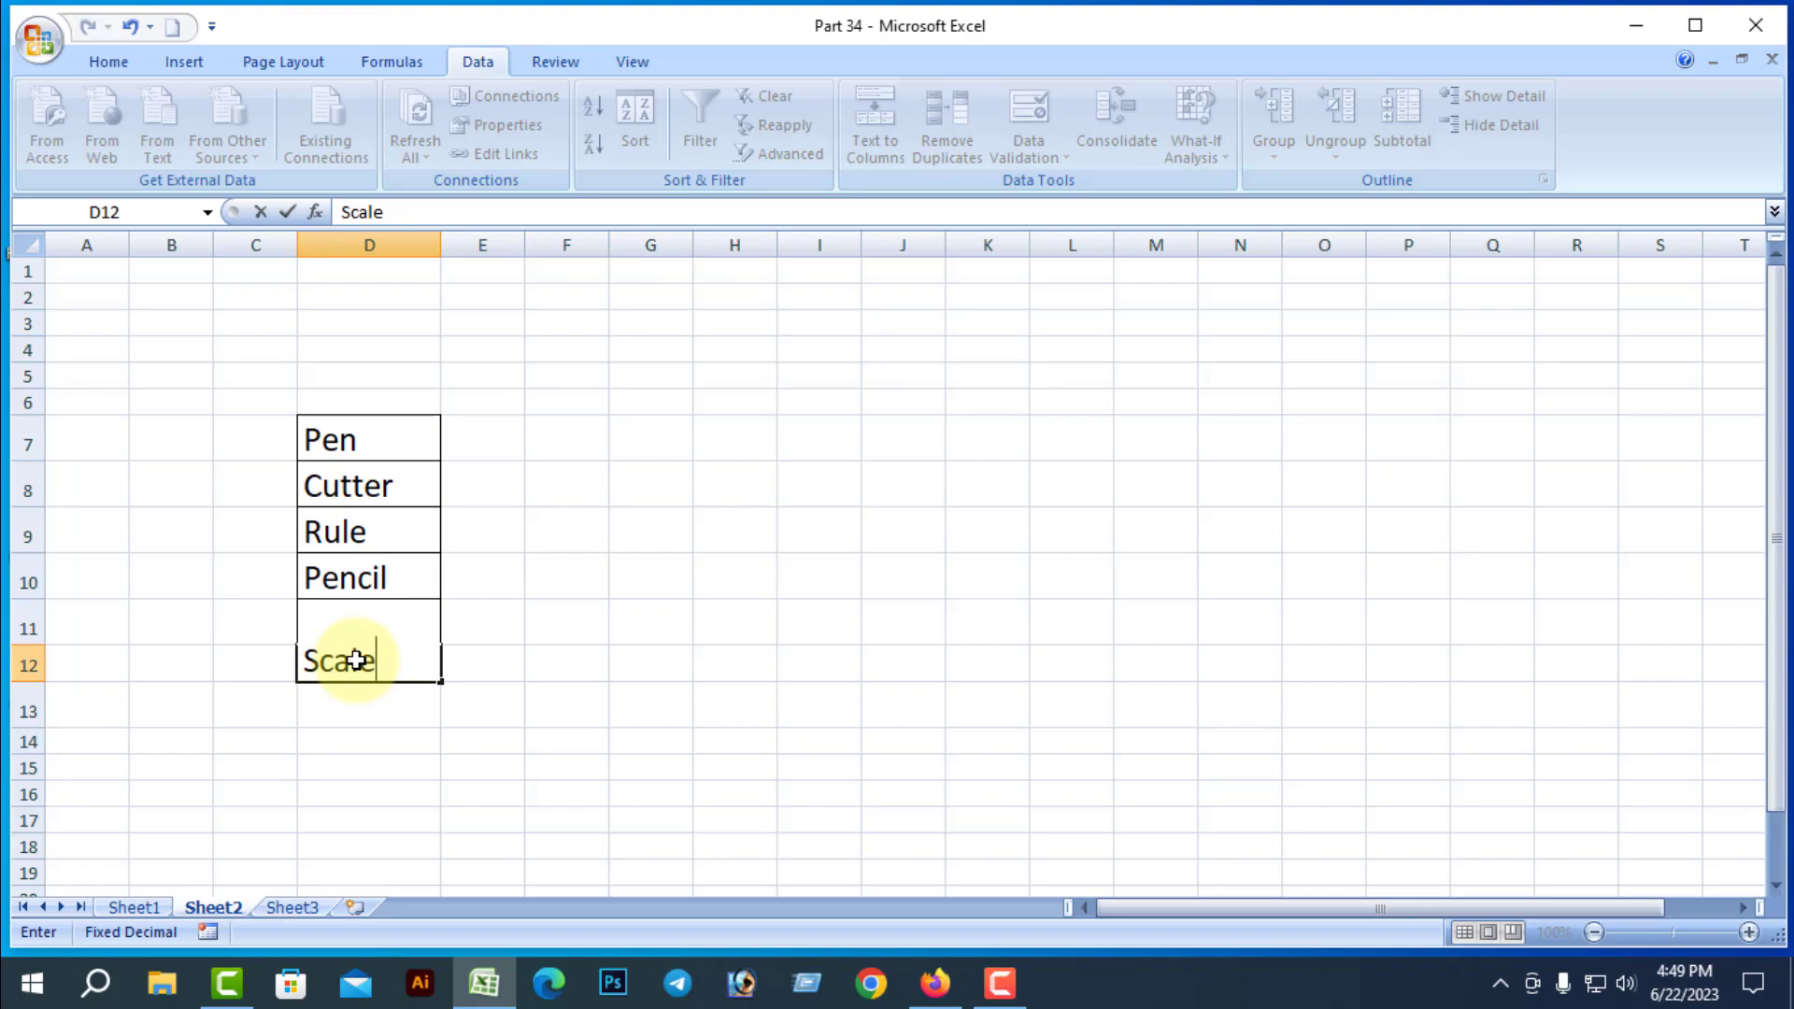
pyautogui.press('Return')
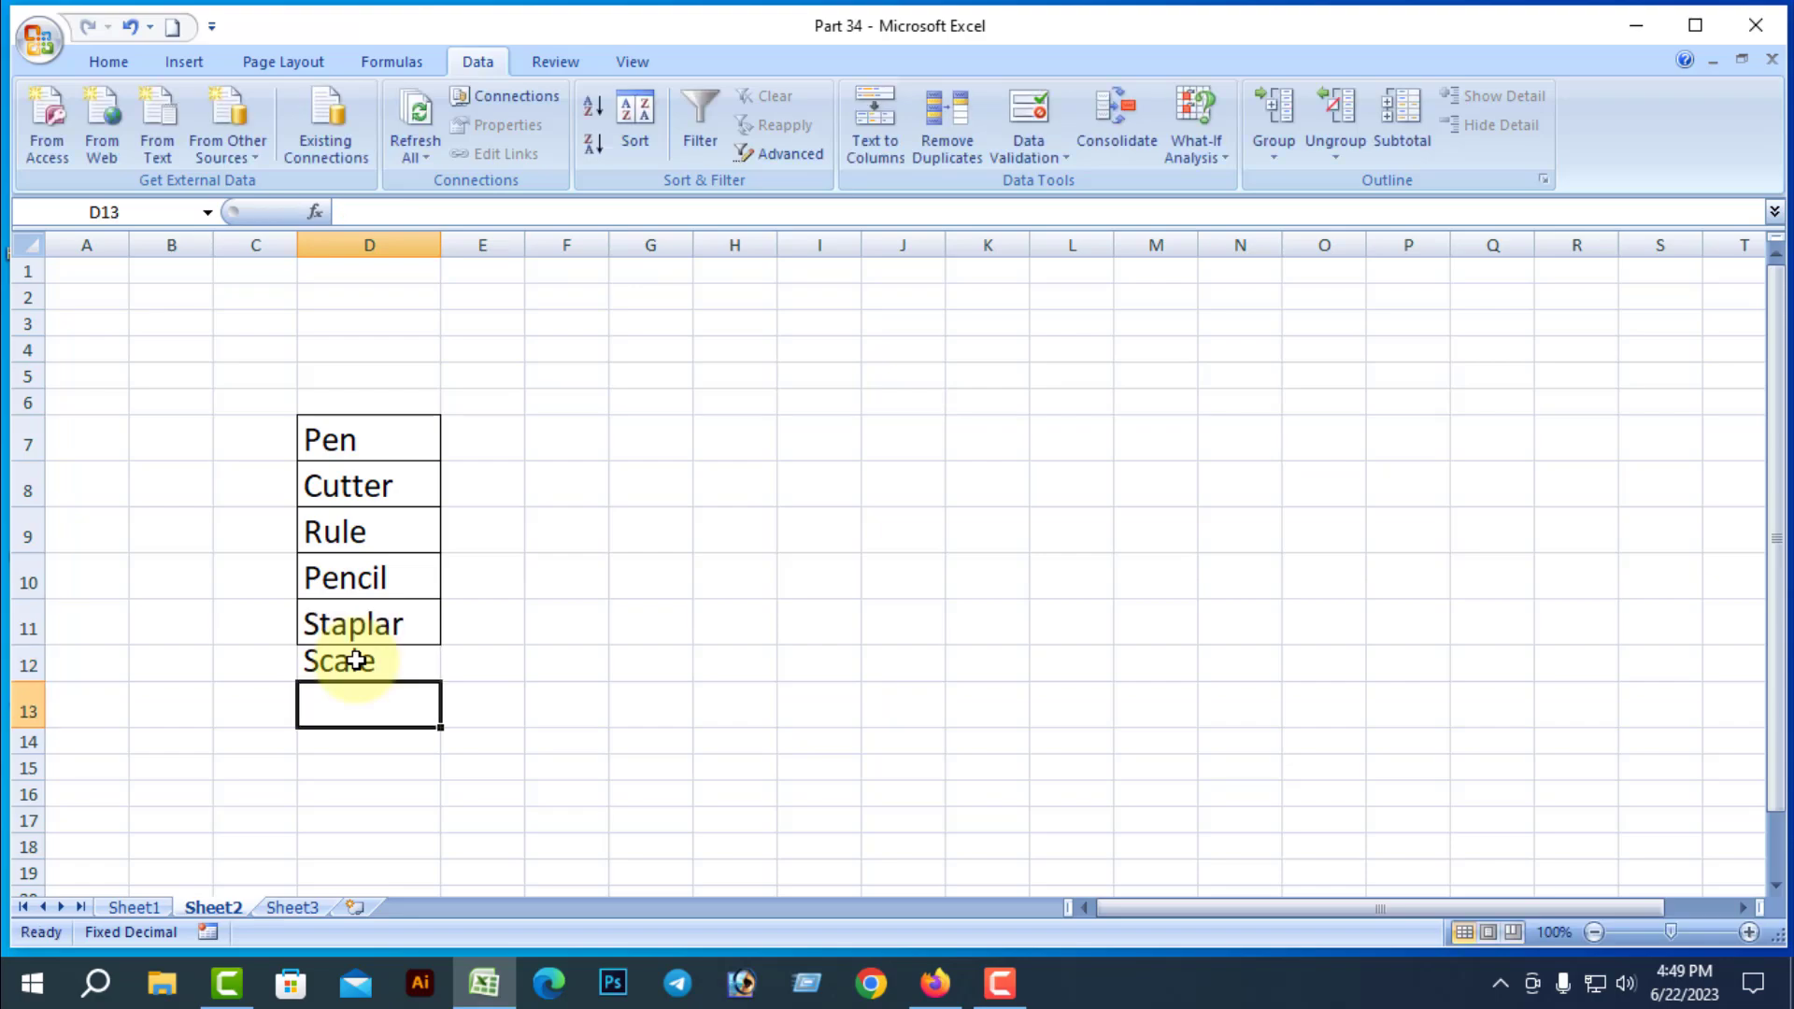
pyautogui.click(522, 762)
# Move the Scale cell from D12 to D8, inserting it between Pen and Cutter so the other items shift down
pyautogui.click(353, 662)
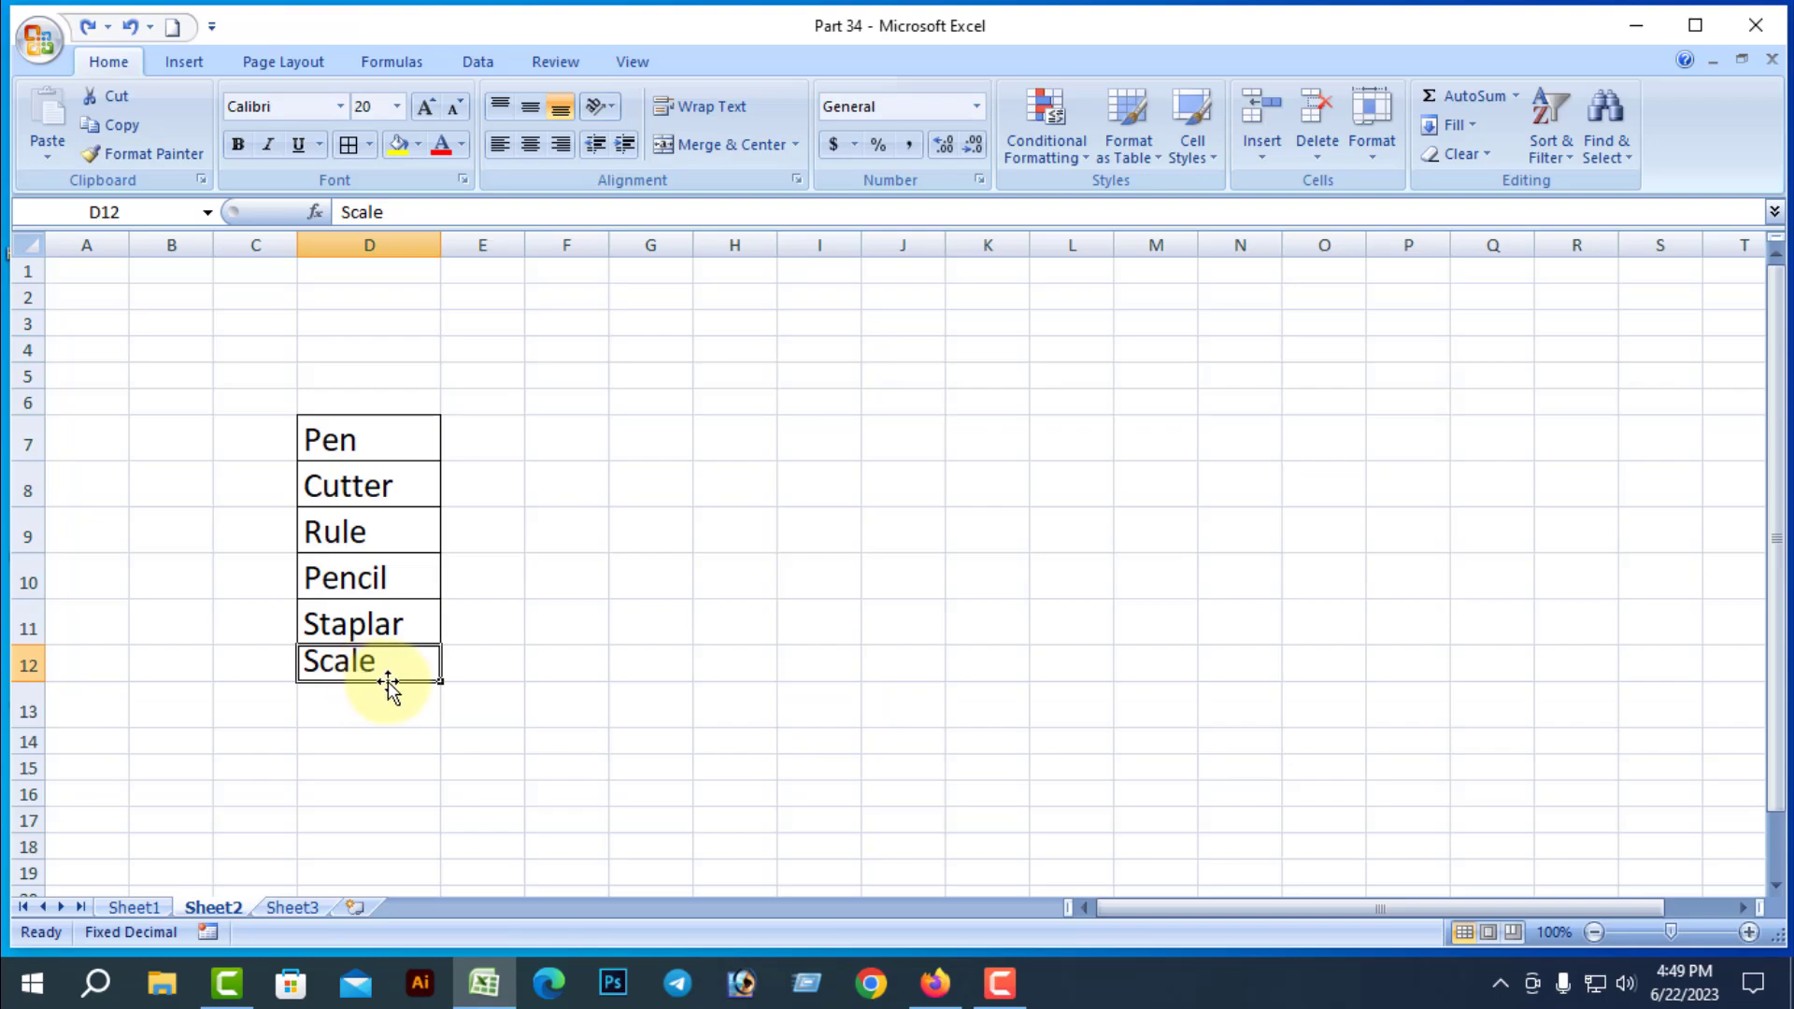
pyautogui.moveTo(388, 686)
pyautogui.mouseDown()
pyautogui.moveTo(400, 621)
pyautogui.moveTo(369, 480)
pyautogui.mouseUp()
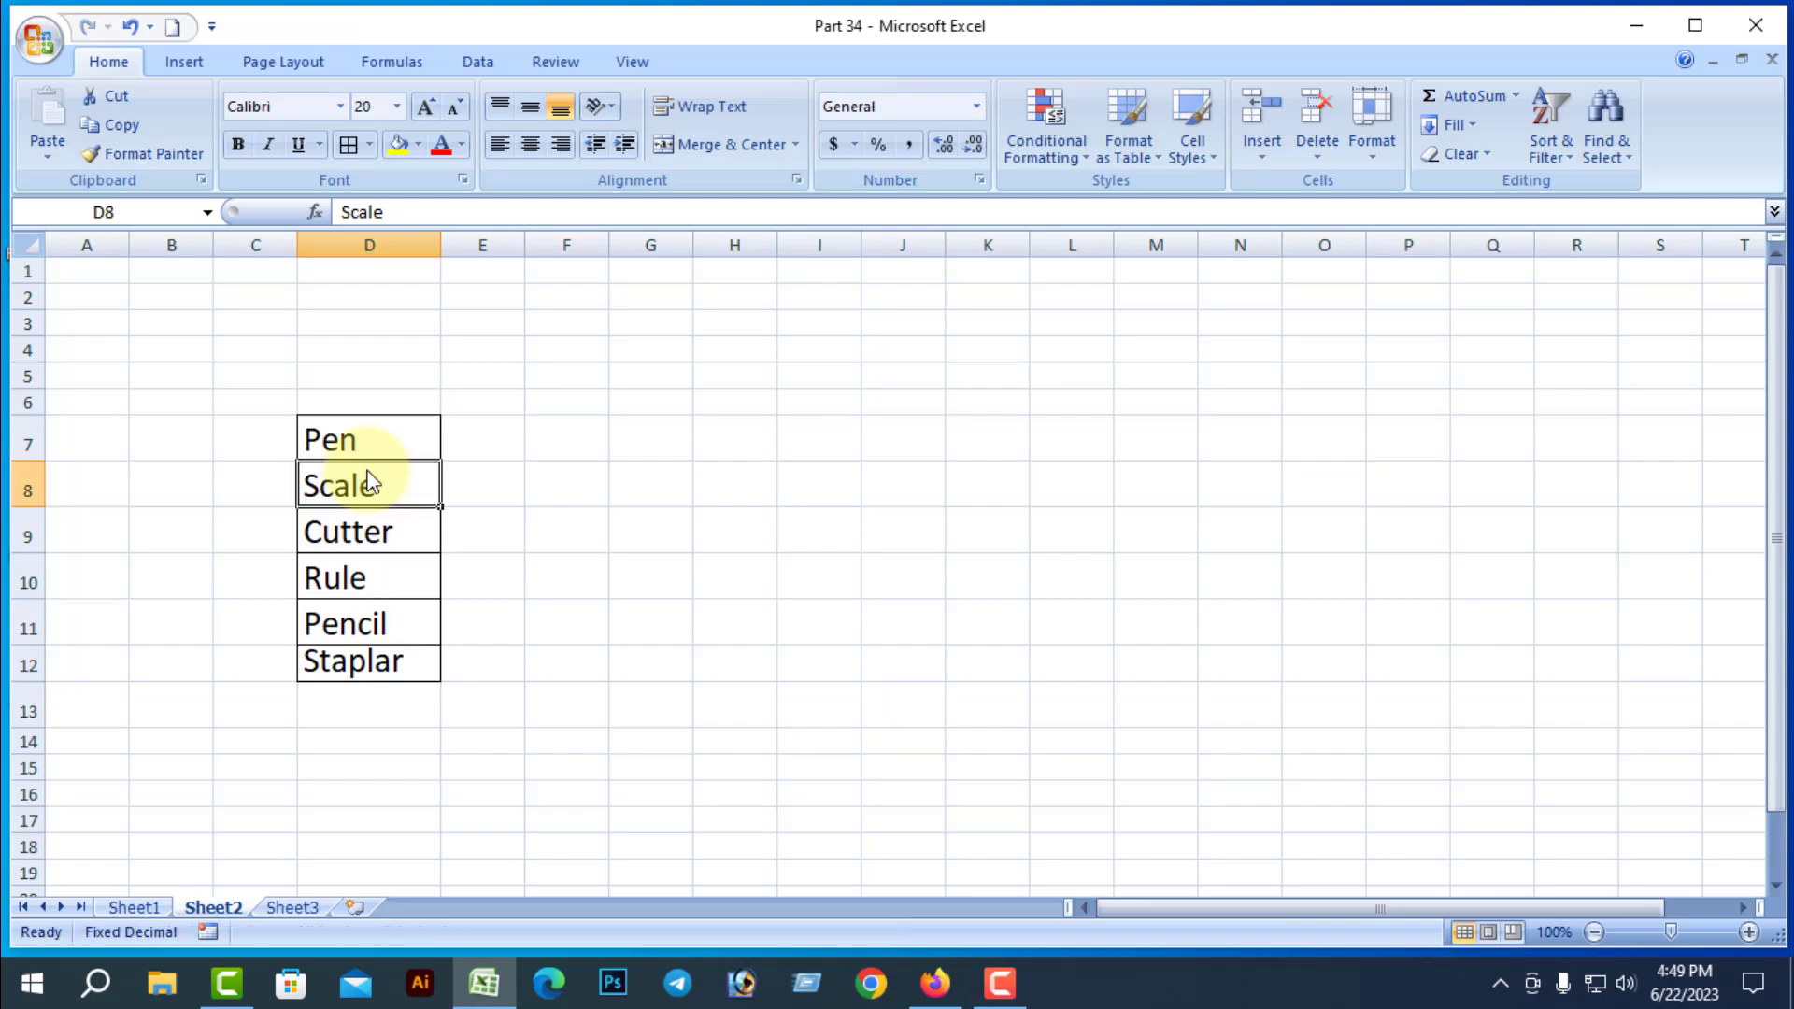
pyautogui.click(656, 796)
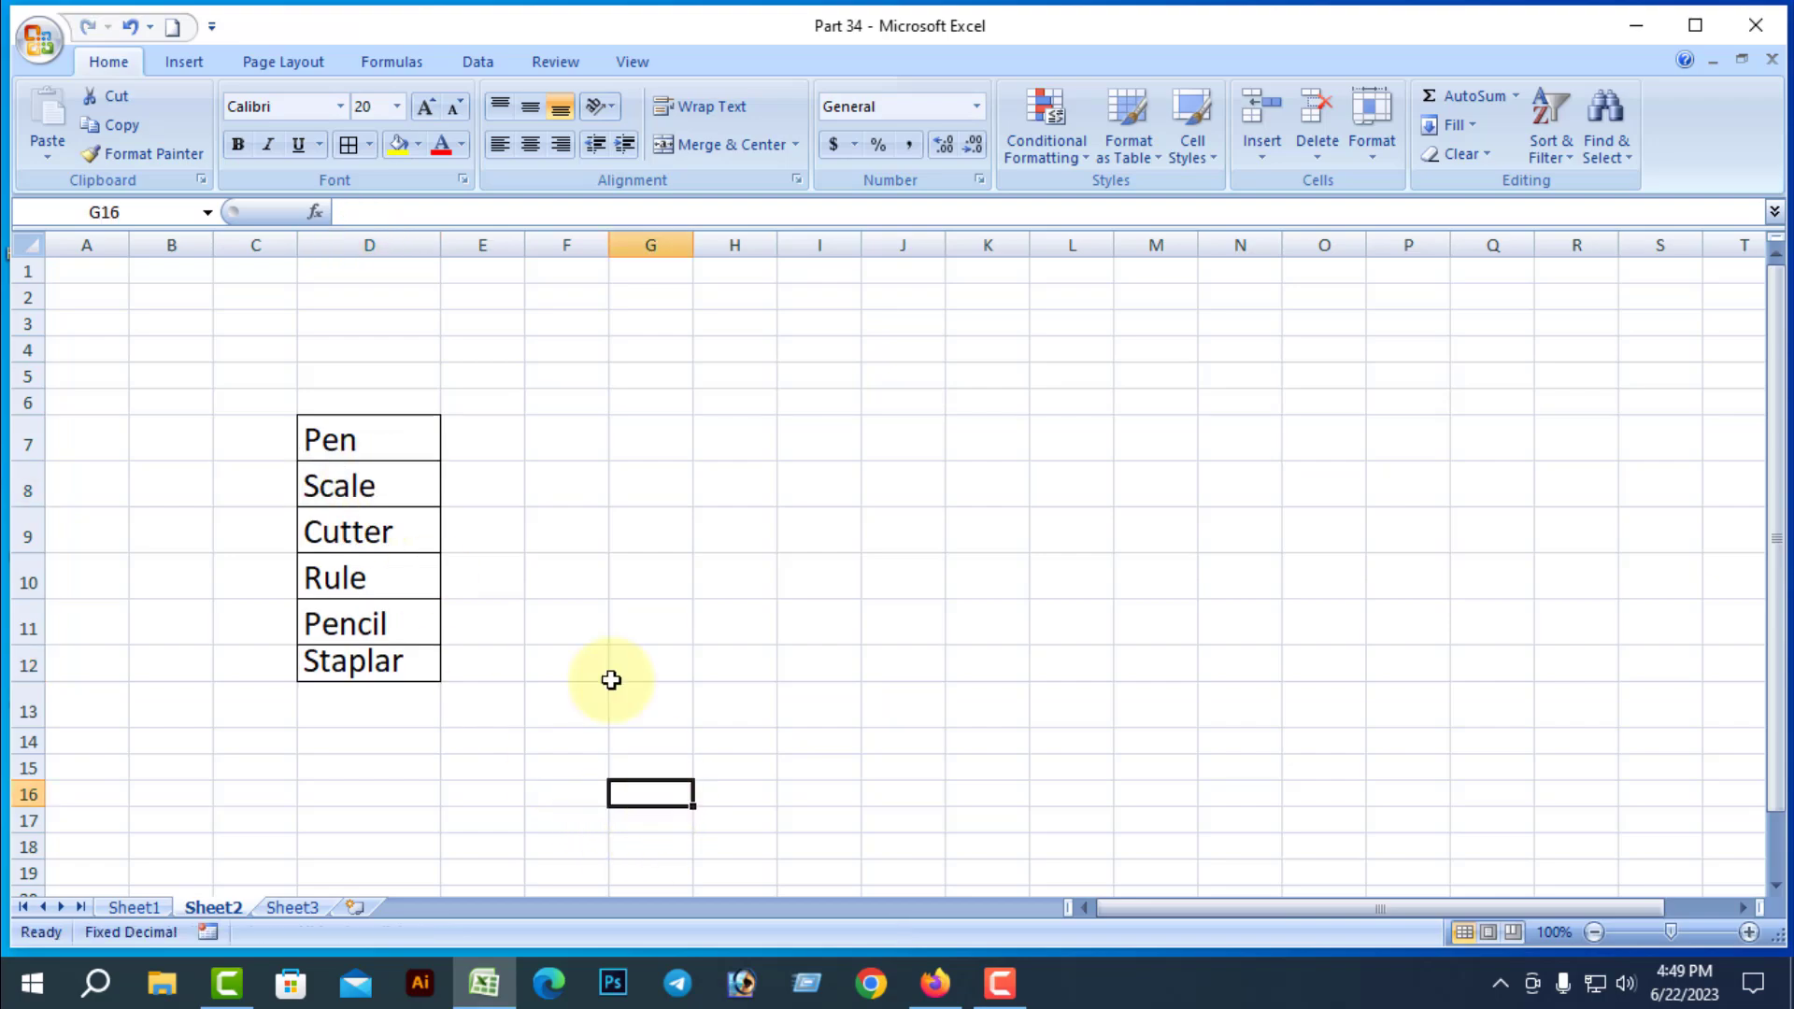
# Check the choices in E6's drop-down on Sheet1 against the extended item list
pyautogui.click(150, 904)
pyautogui.click(904, 491)
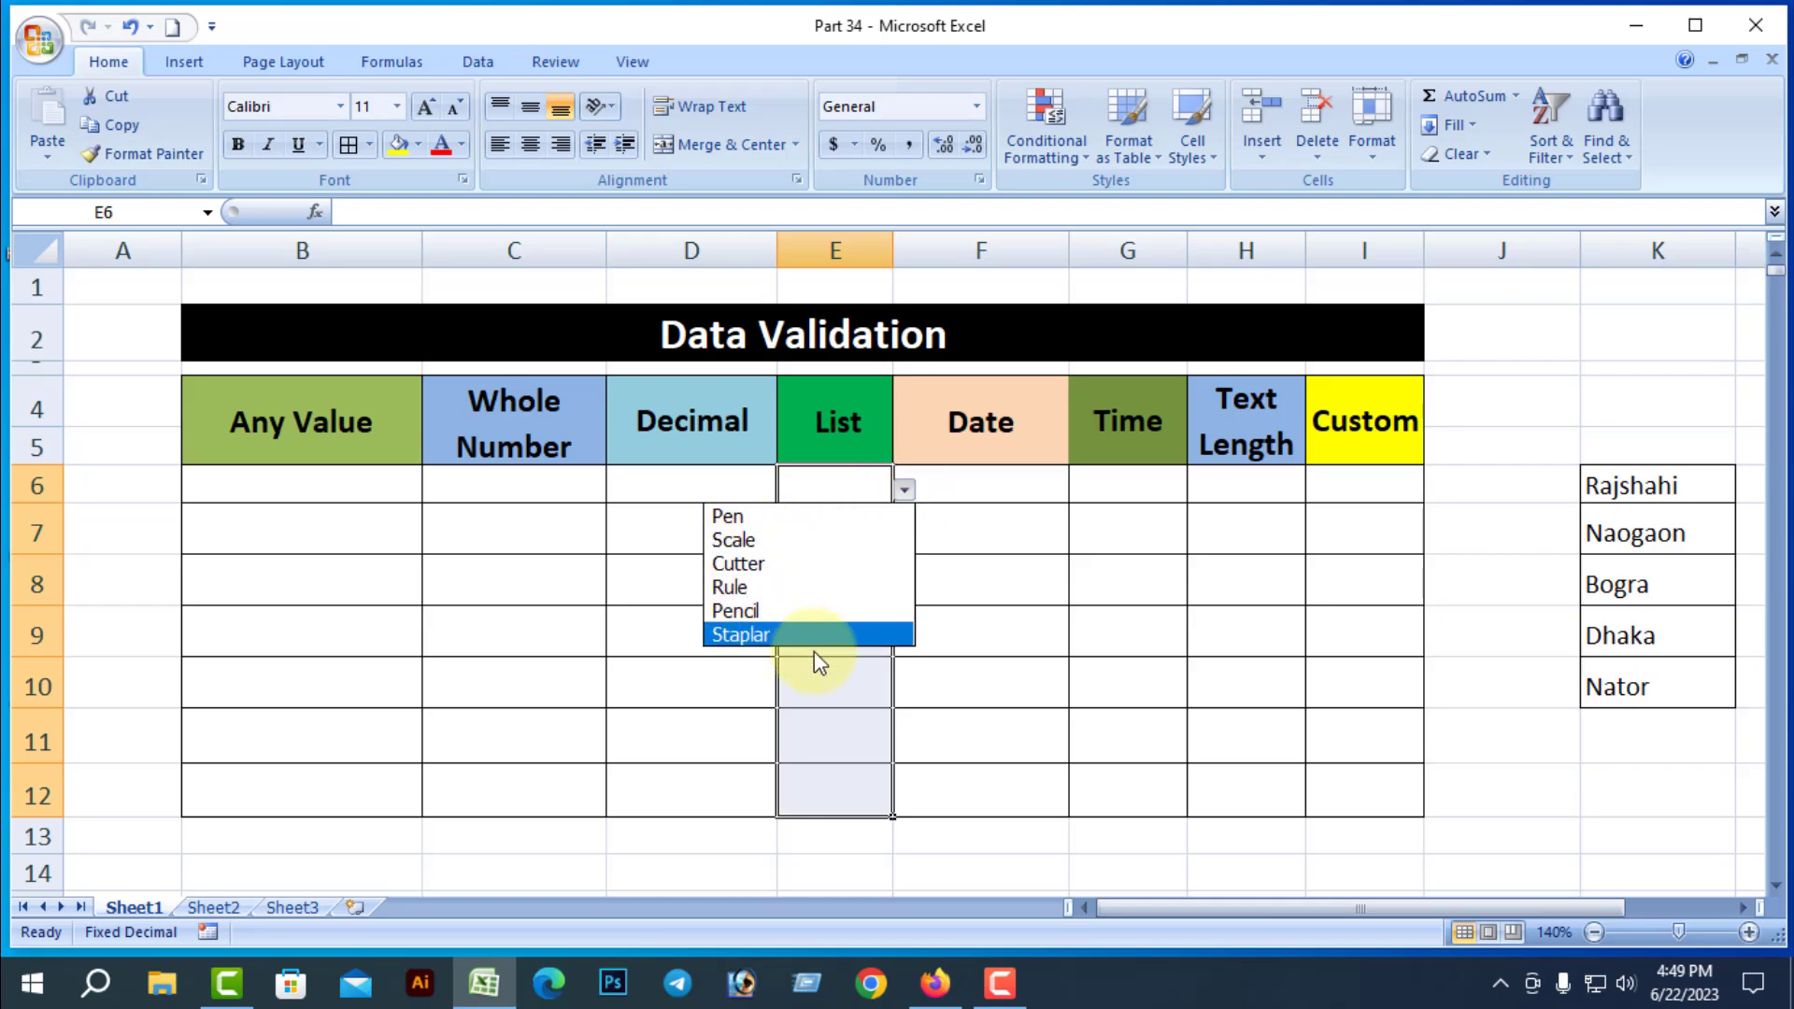
pyautogui.click(1128, 757)
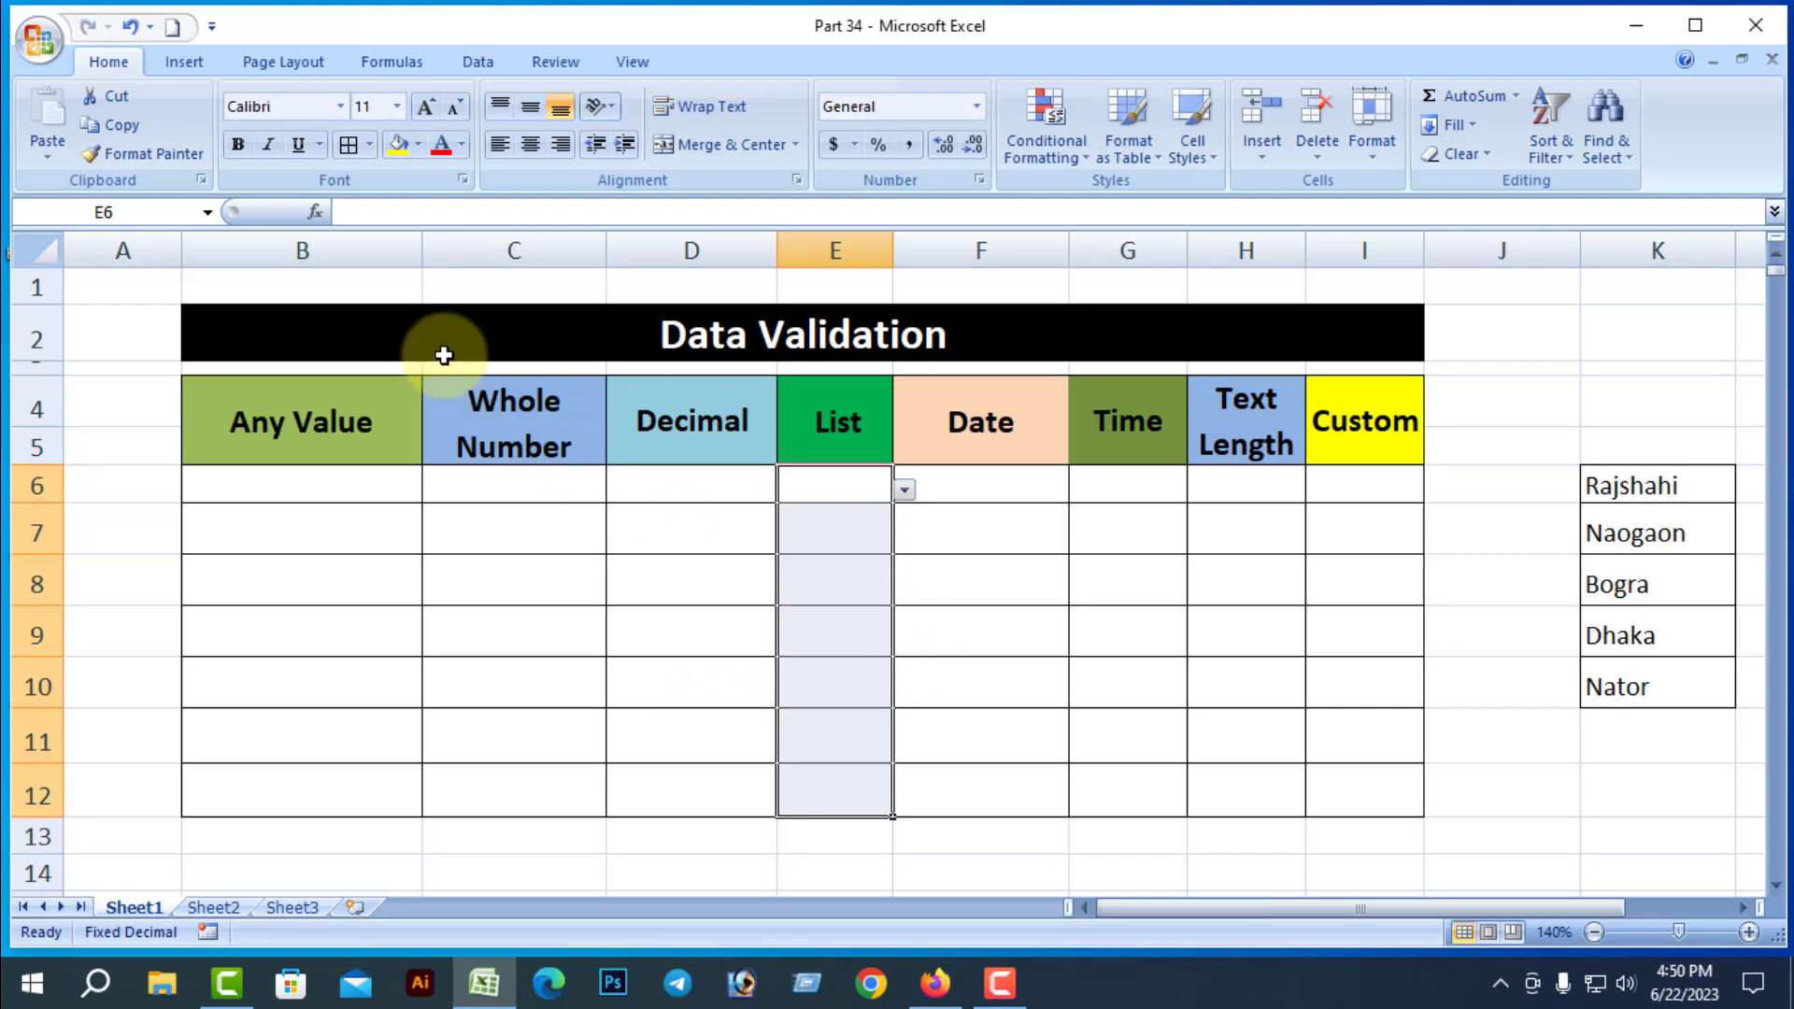
# Delete the defined name "data" from the workbook with the Name Manager
pyautogui.click(392, 61)
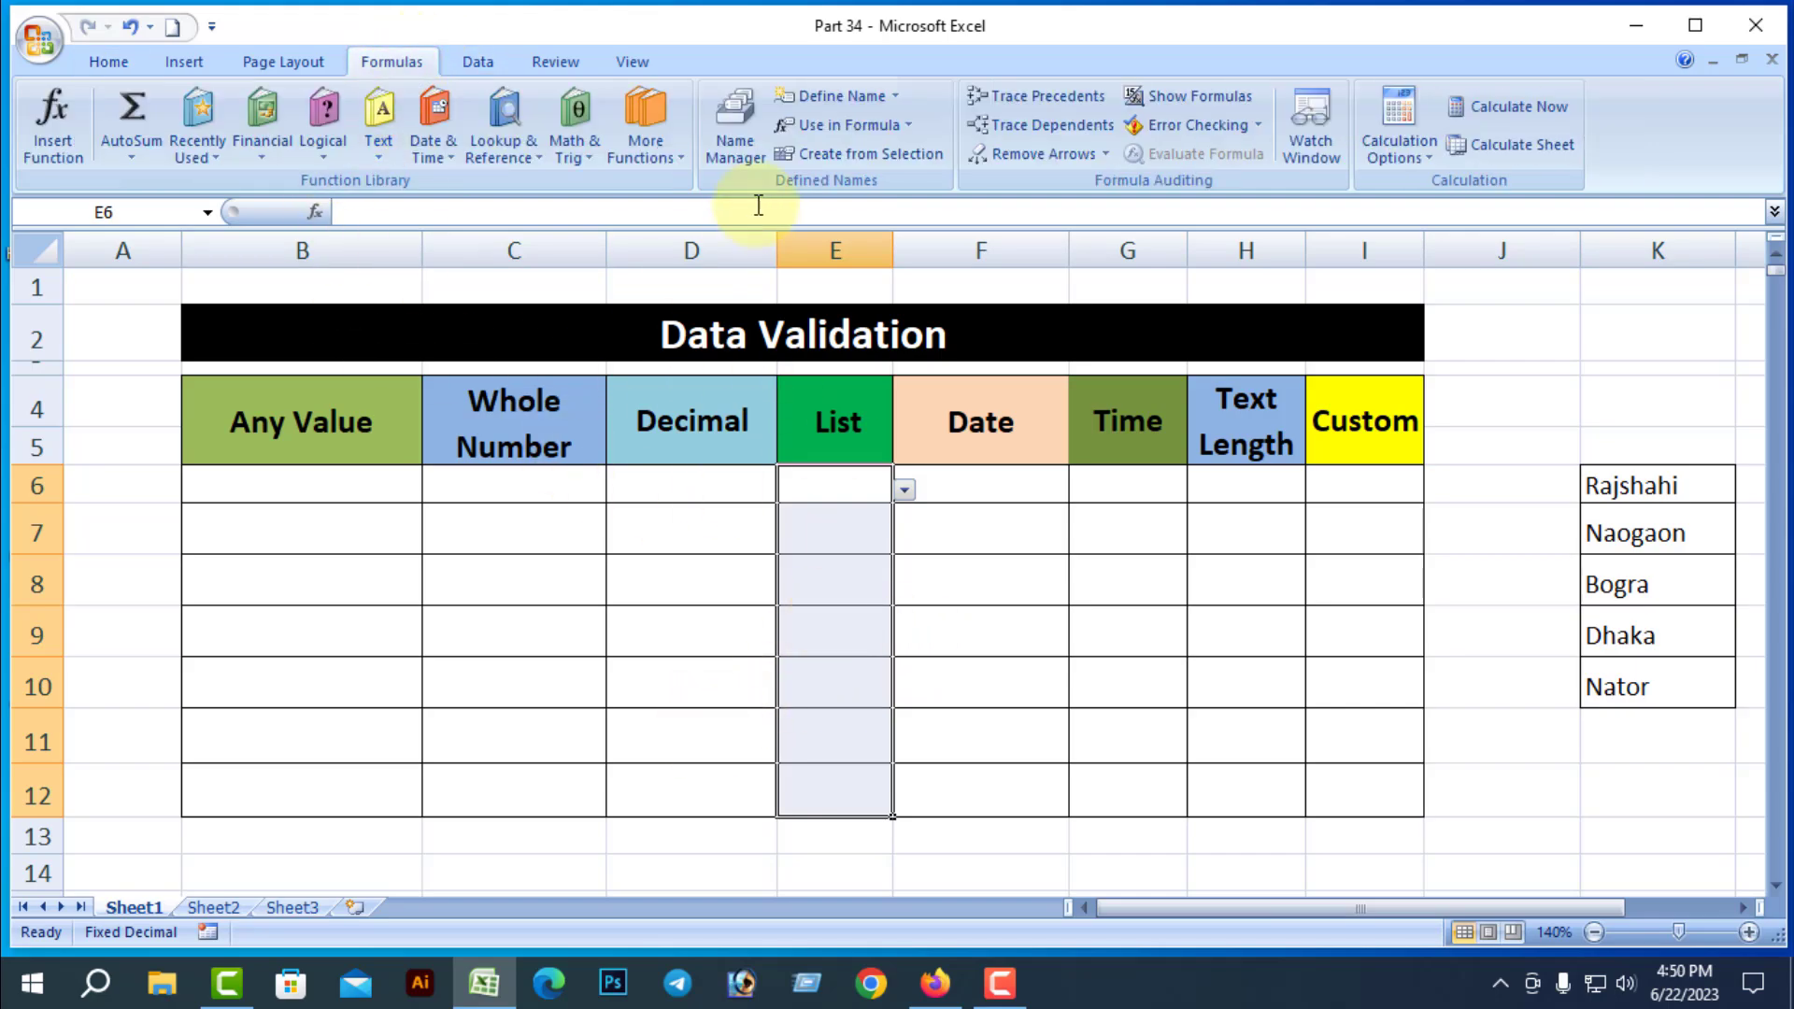
pyautogui.click(737, 157)
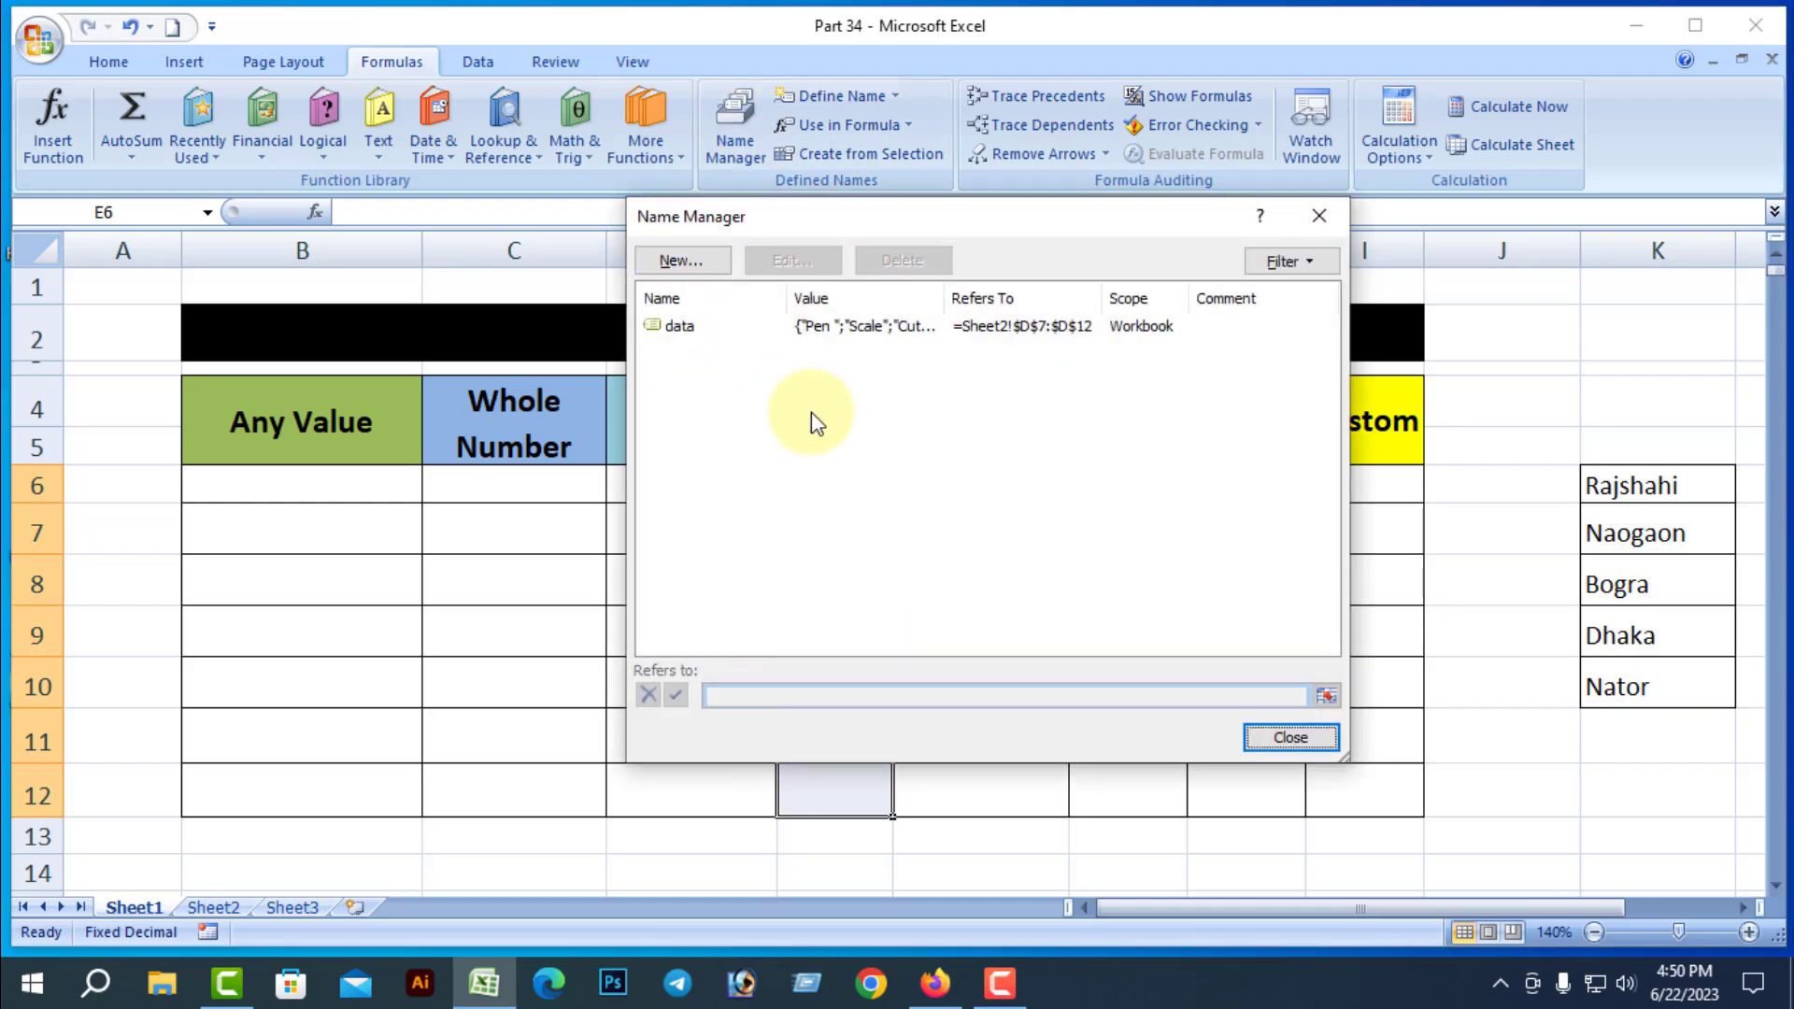
pyautogui.click(683, 326)
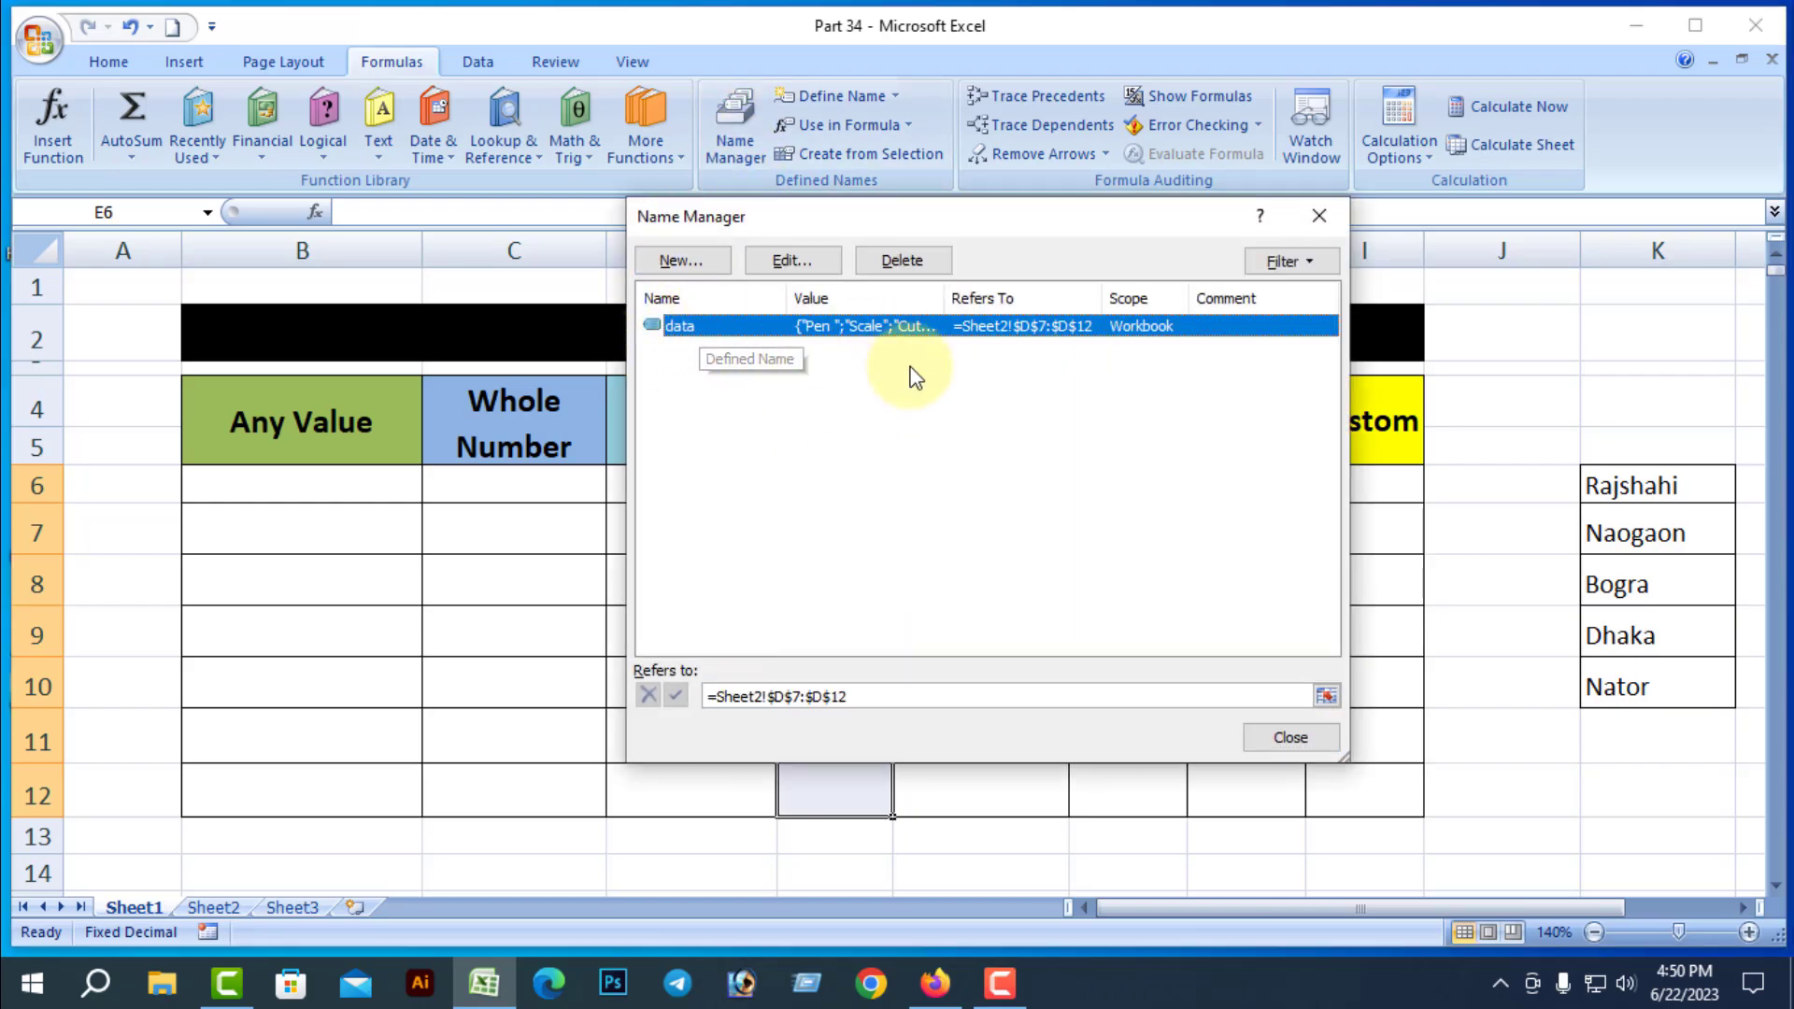
pyautogui.click(893, 259)
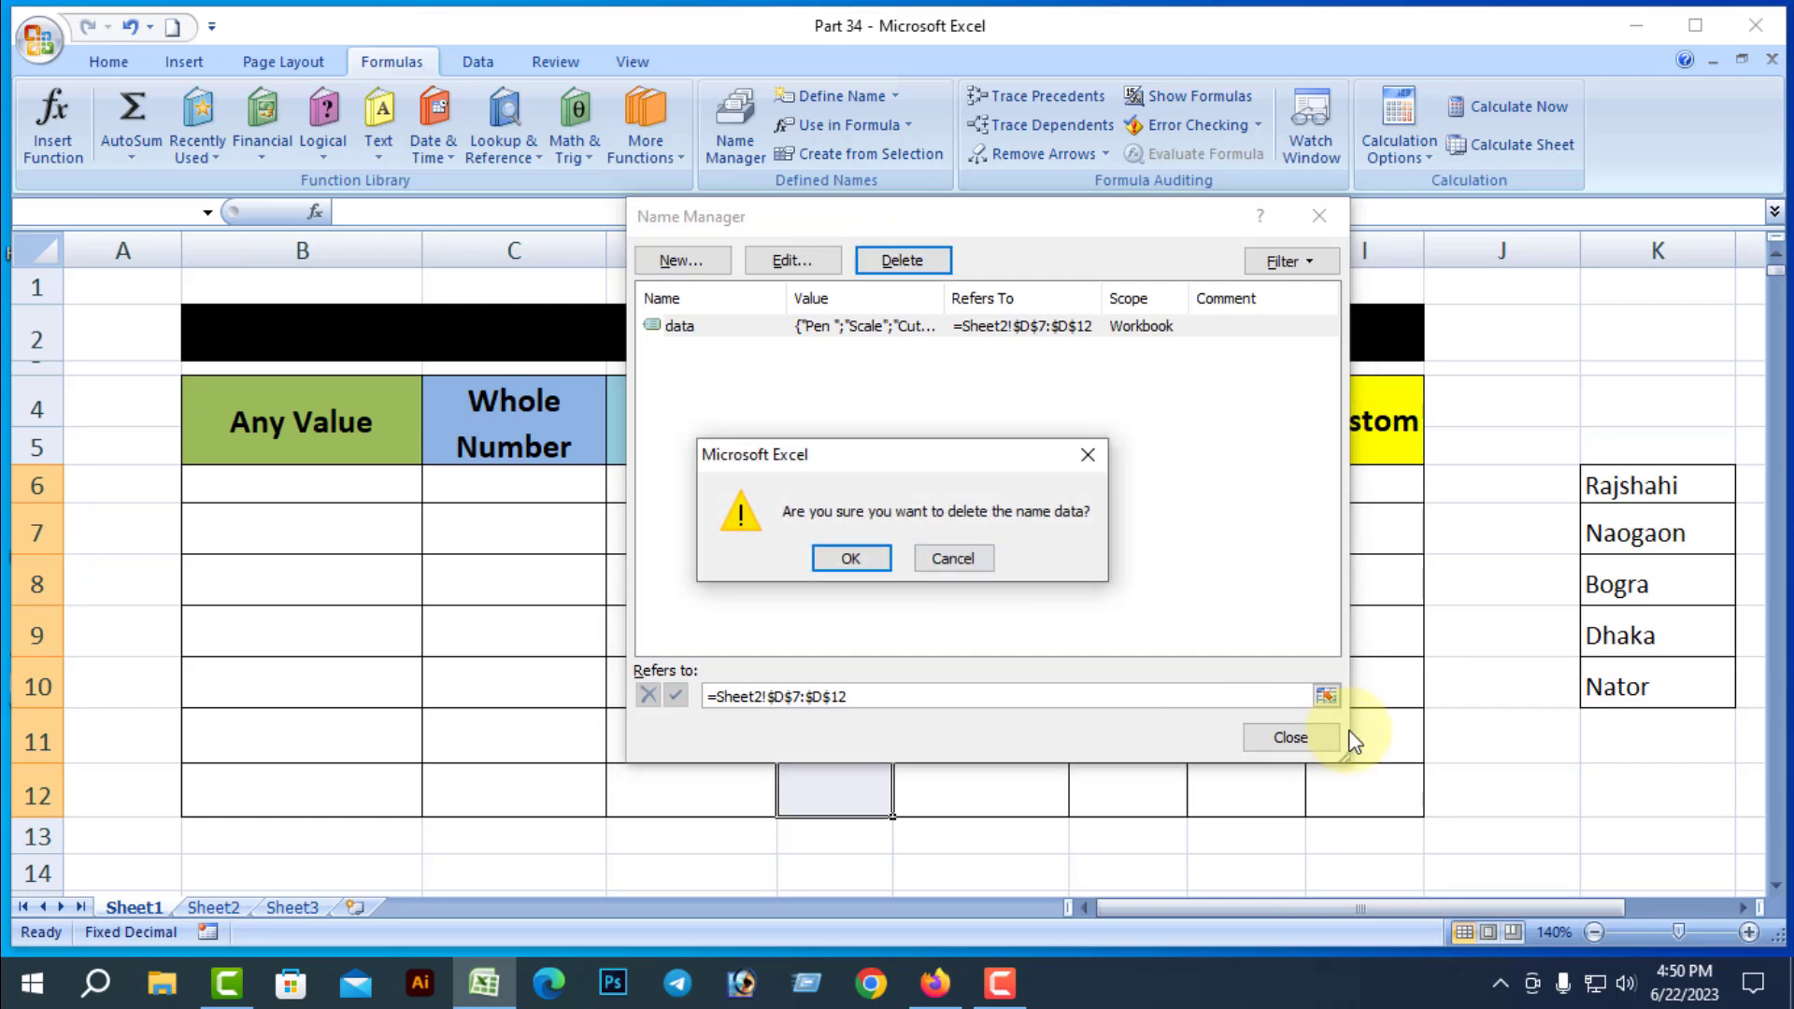
pyautogui.click(853, 559)
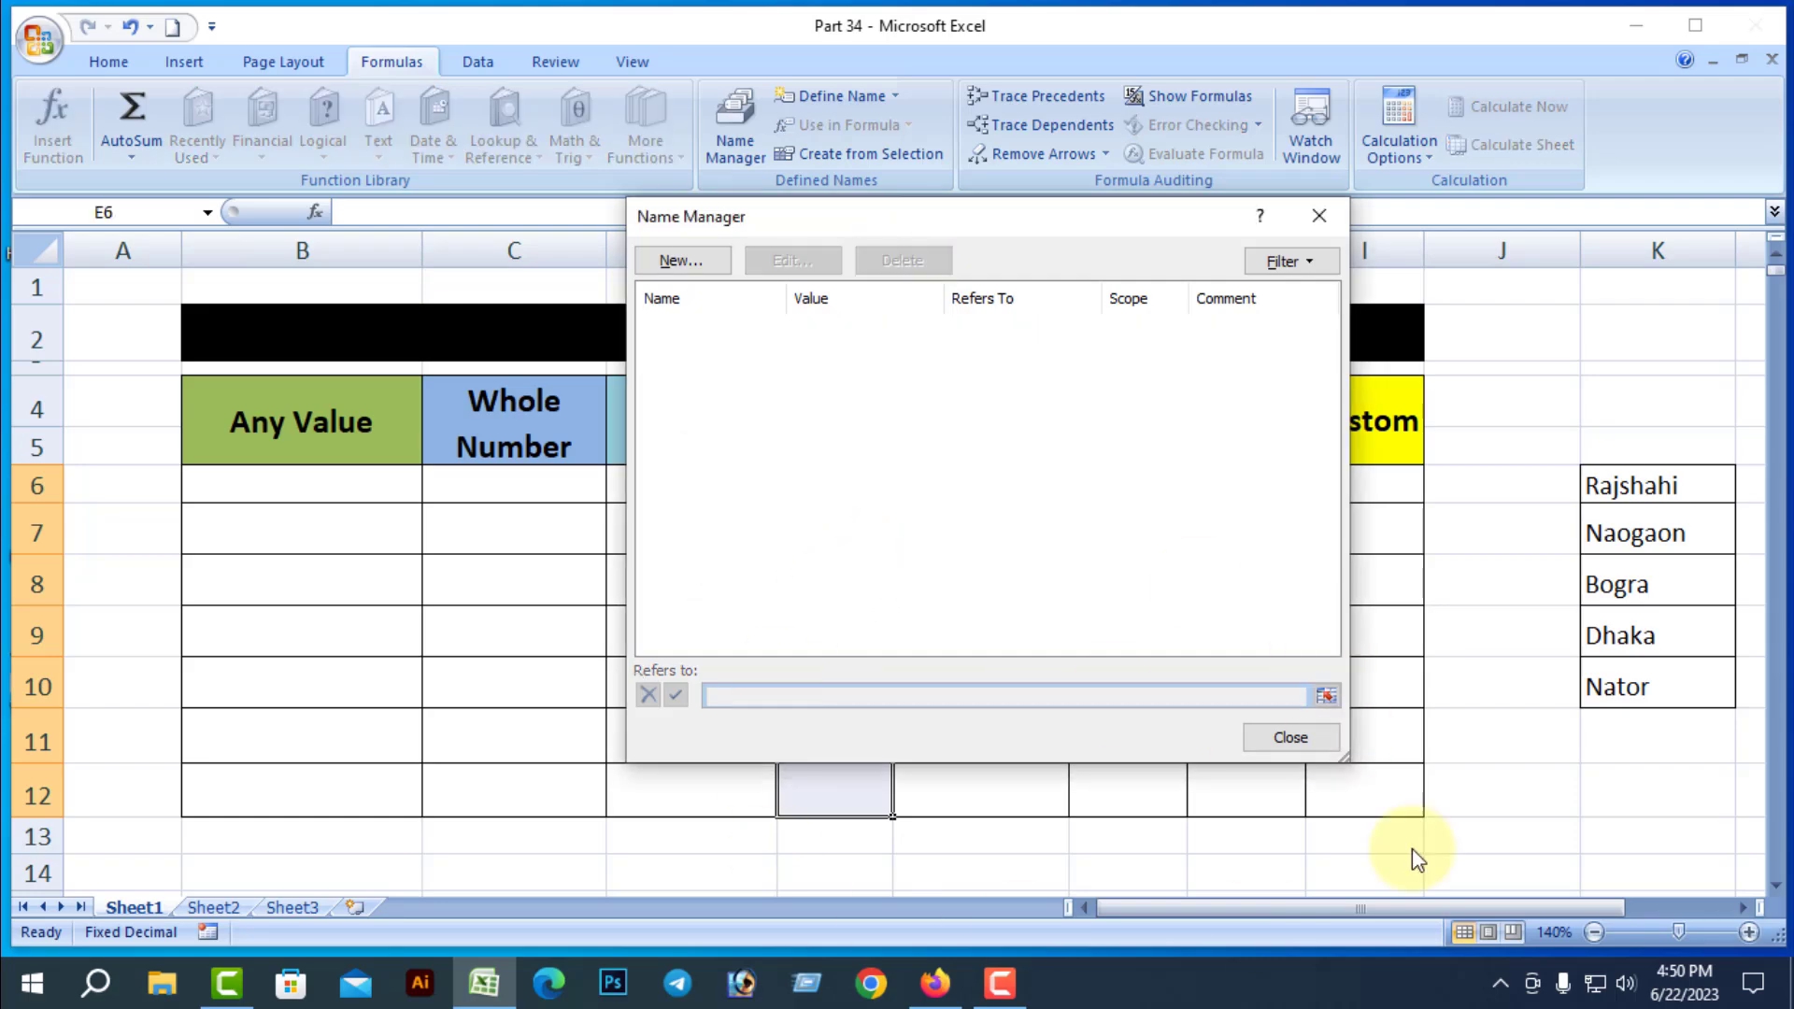
pyautogui.click(1288, 740)
pyautogui.click(1493, 755)
# Check whether the List column's drop-down in E6 still works without its defined name
pyautogui.moveTo(853, 480); pyautogui.dragTo(861, 801)
pyautogui.click(1018, 696)
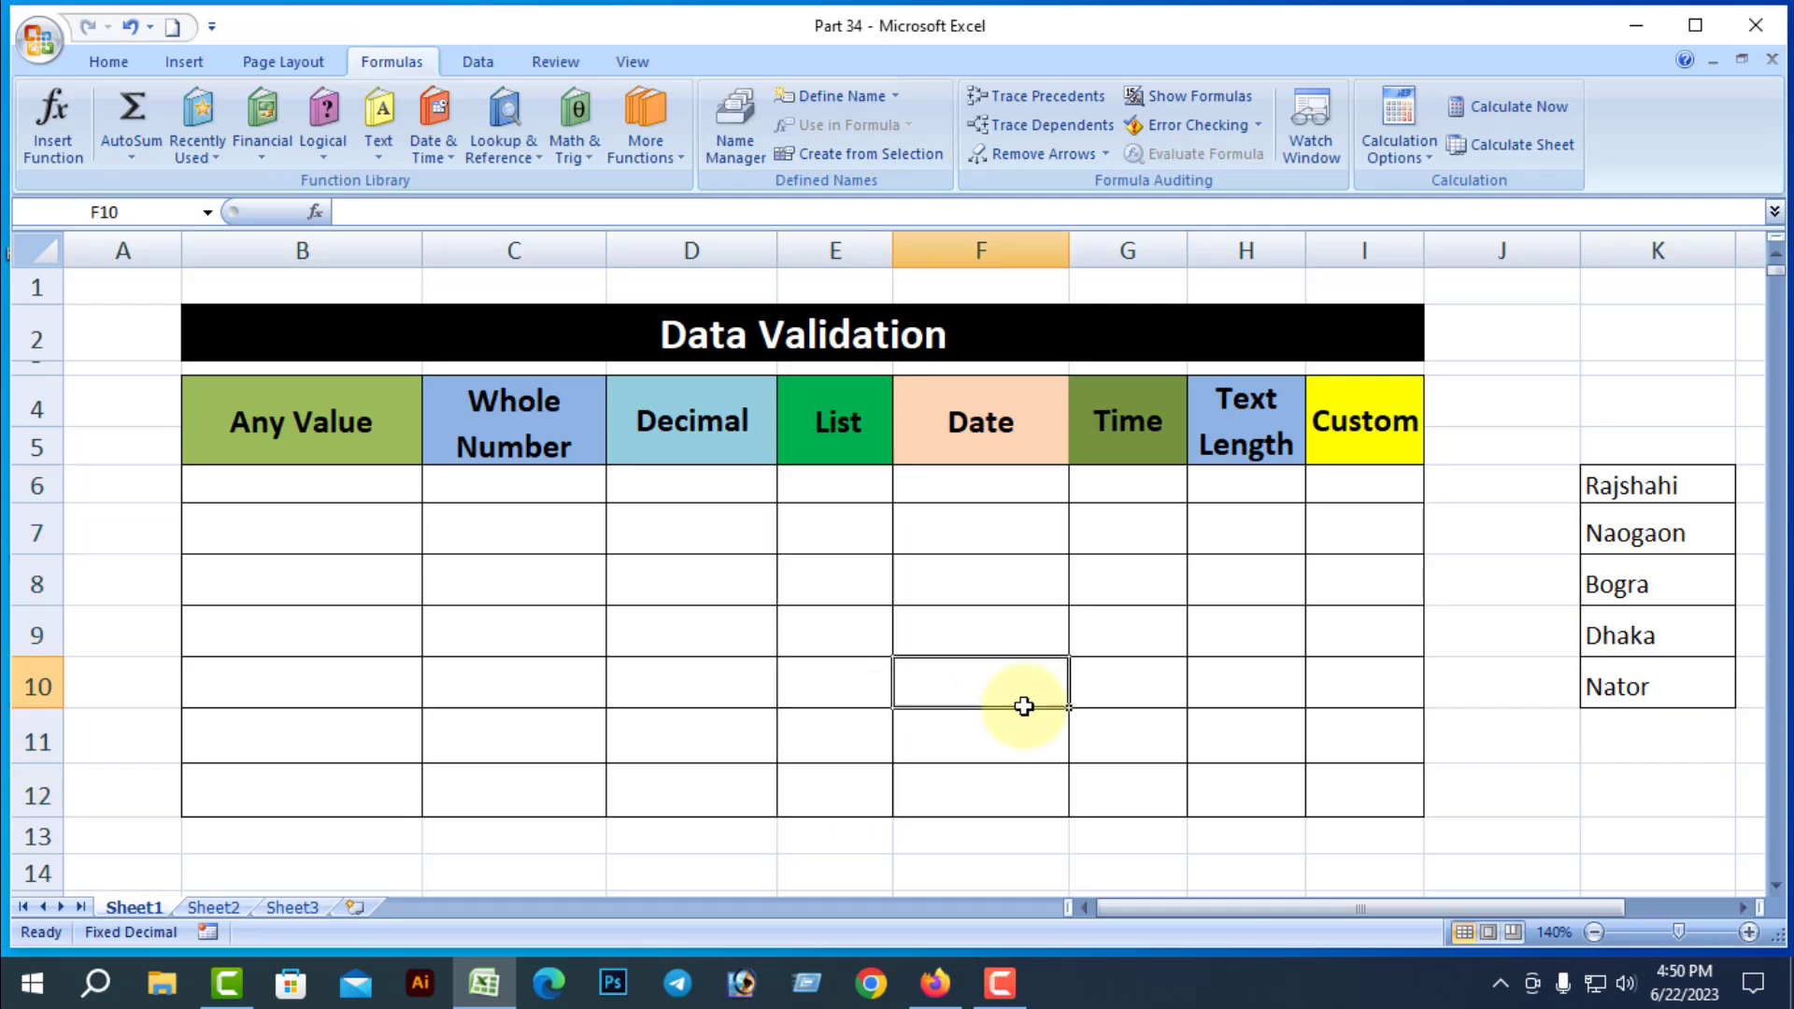
pyautogui.click(862, 487)
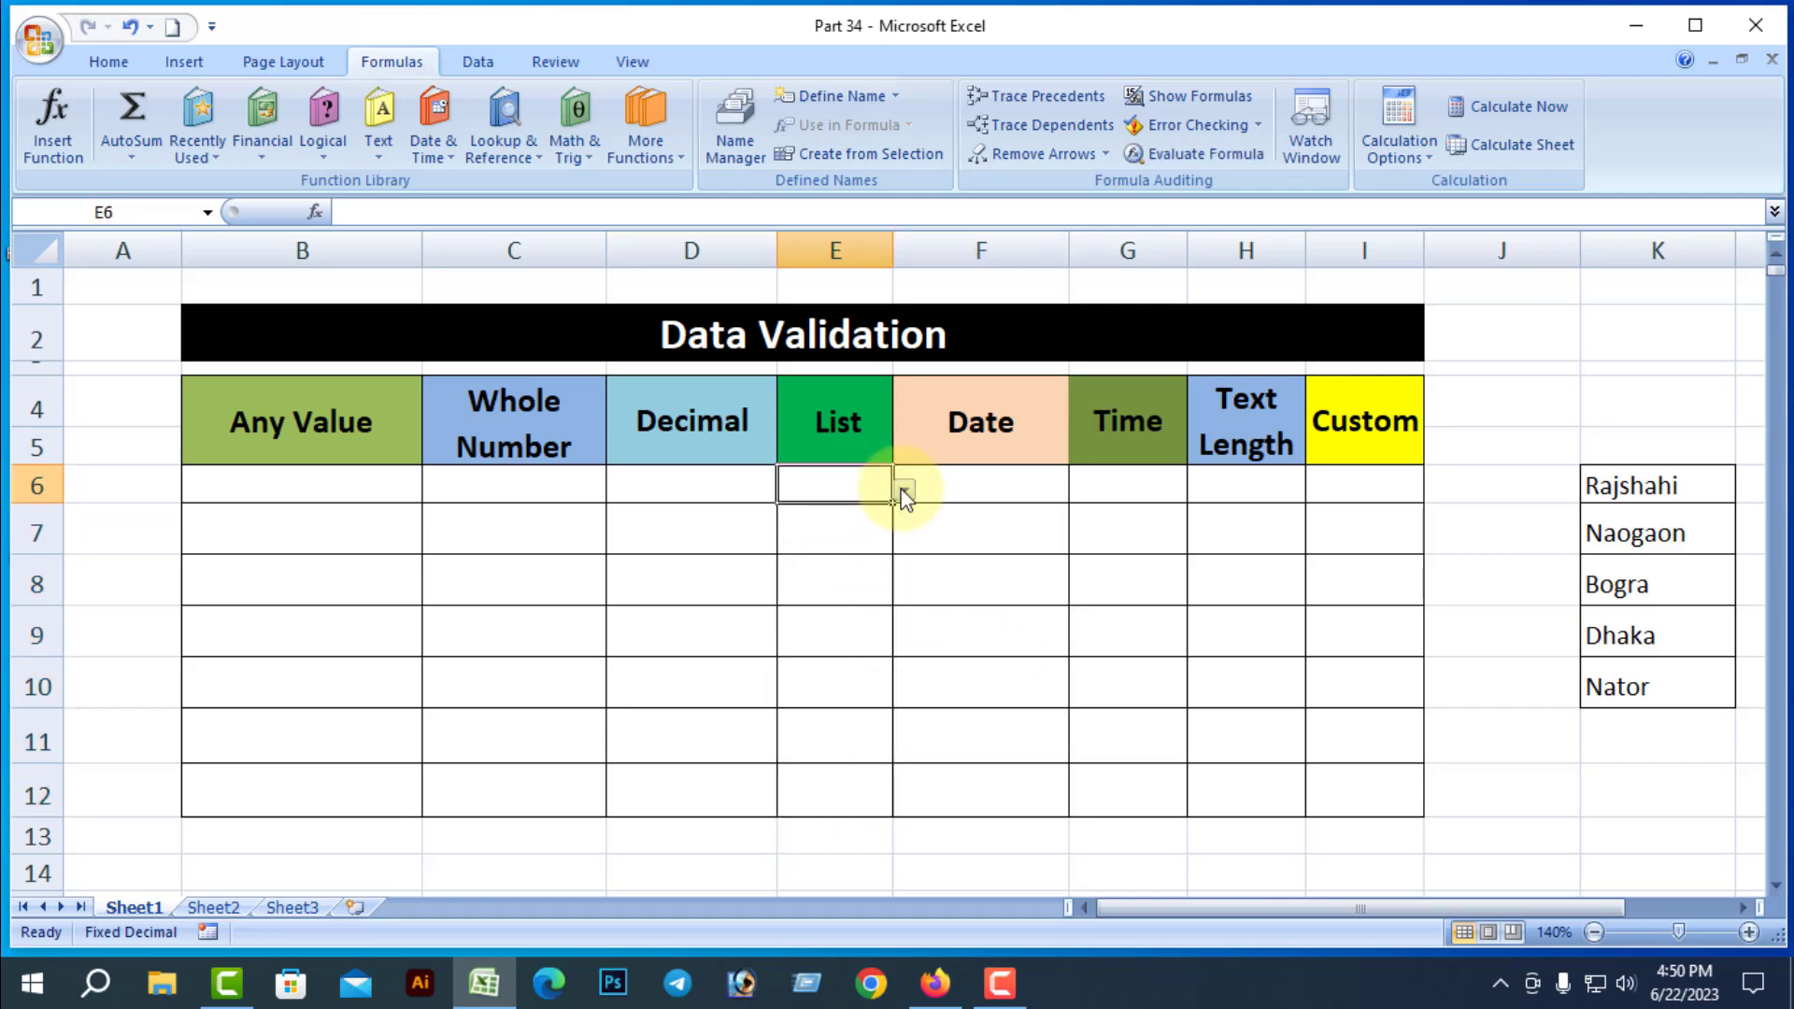
pyautogui.click(1017, 629)
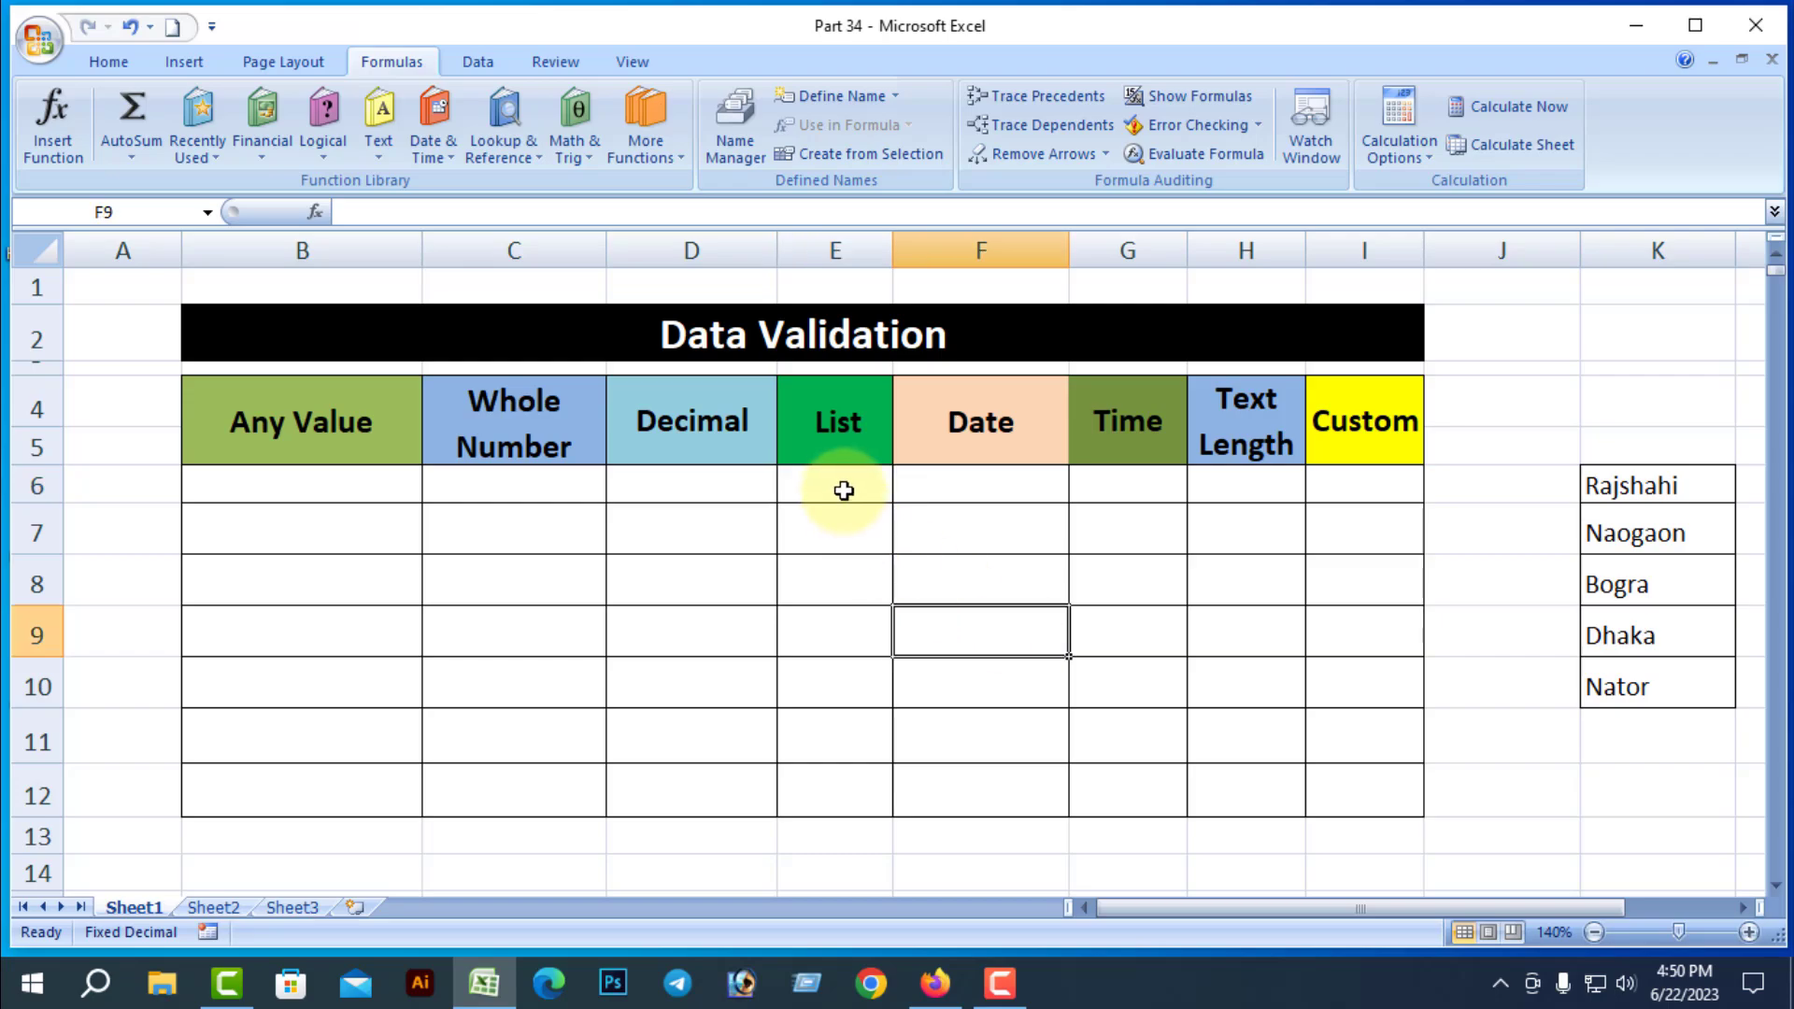
# Clear all data validation settings from cells E6:E12 in the List column
pyautogui.moveTo(840, 489); pyautogui.dragTo(858, 795)
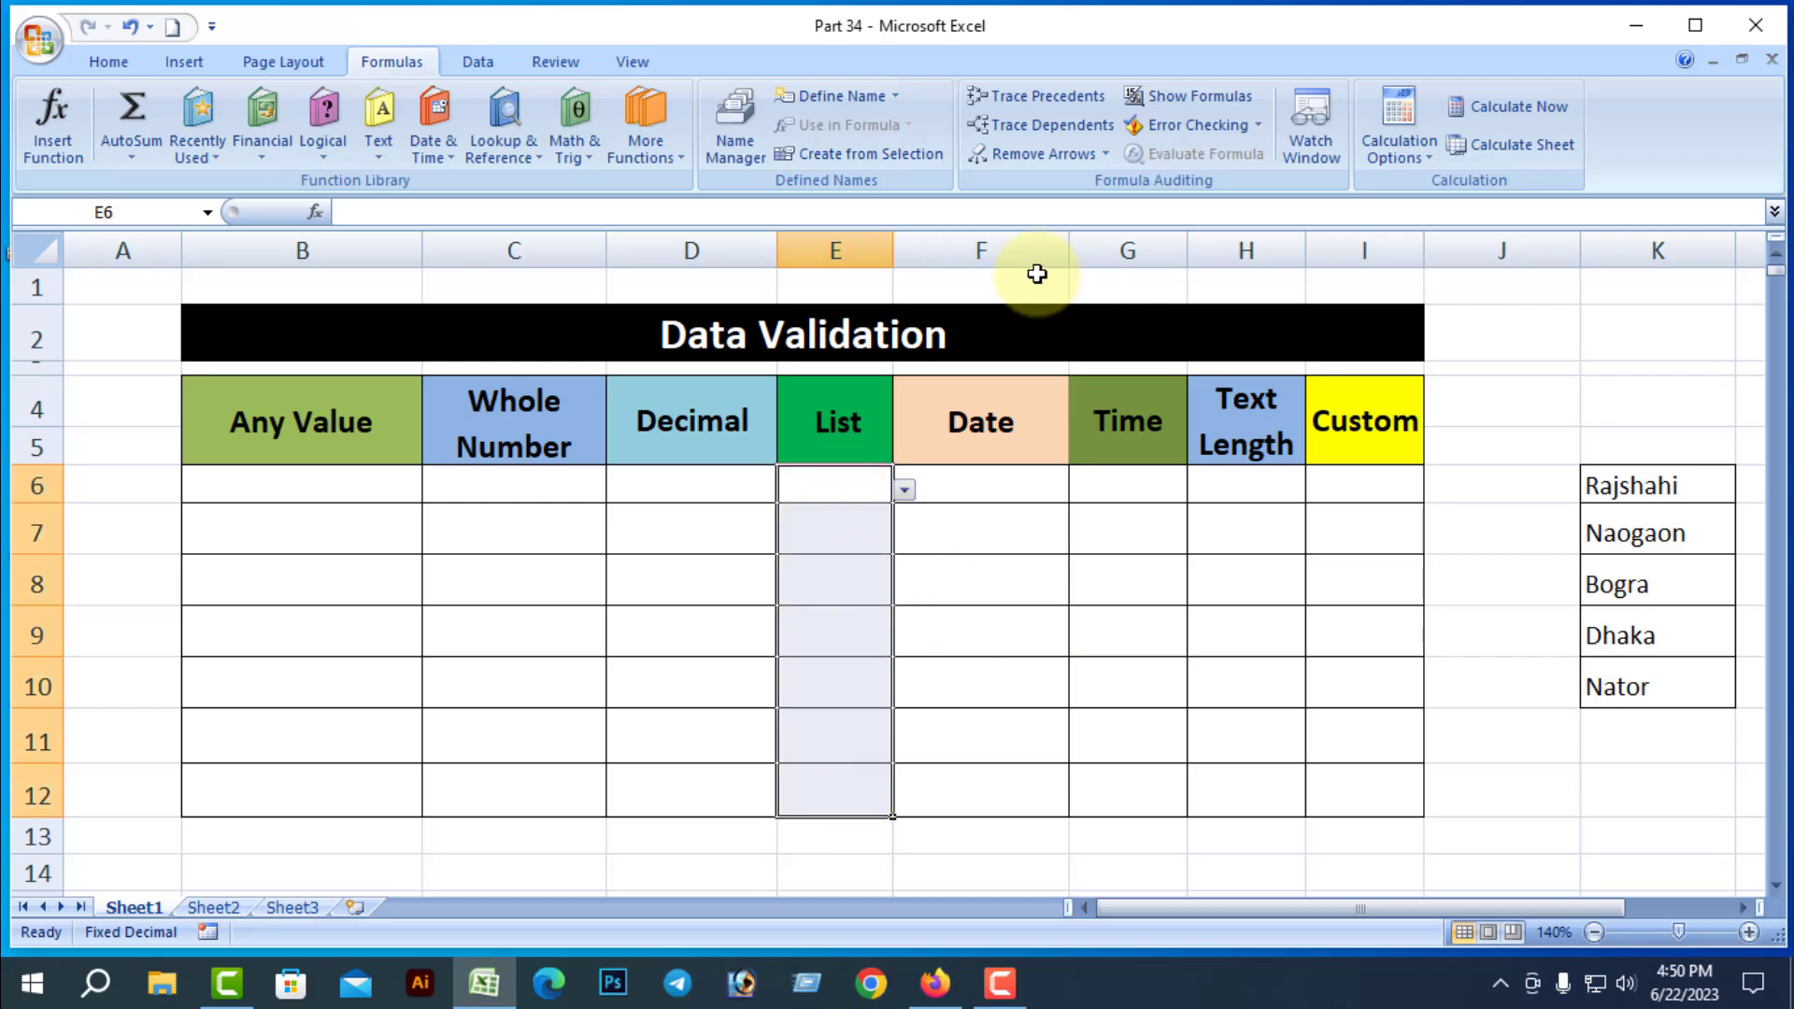
pyautogui.click(465, 64)
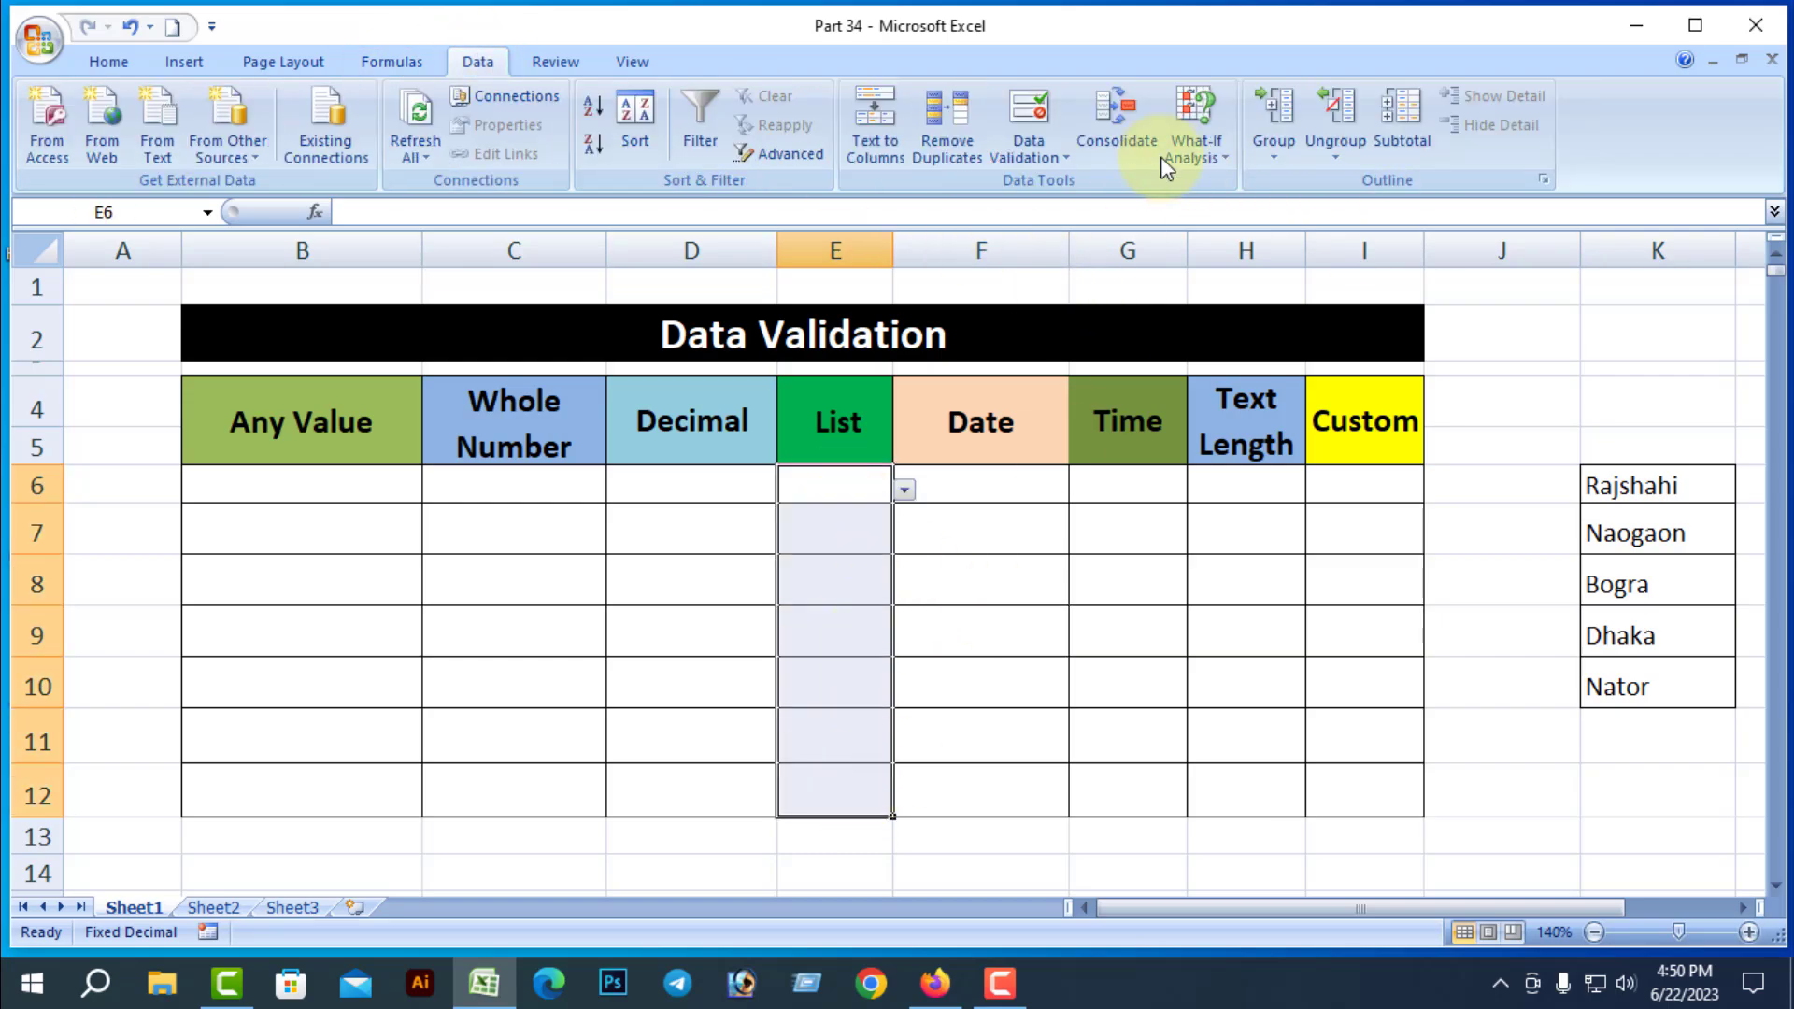
pyautogui.click(1047, 151)
pyautogui.click(1075, 186)
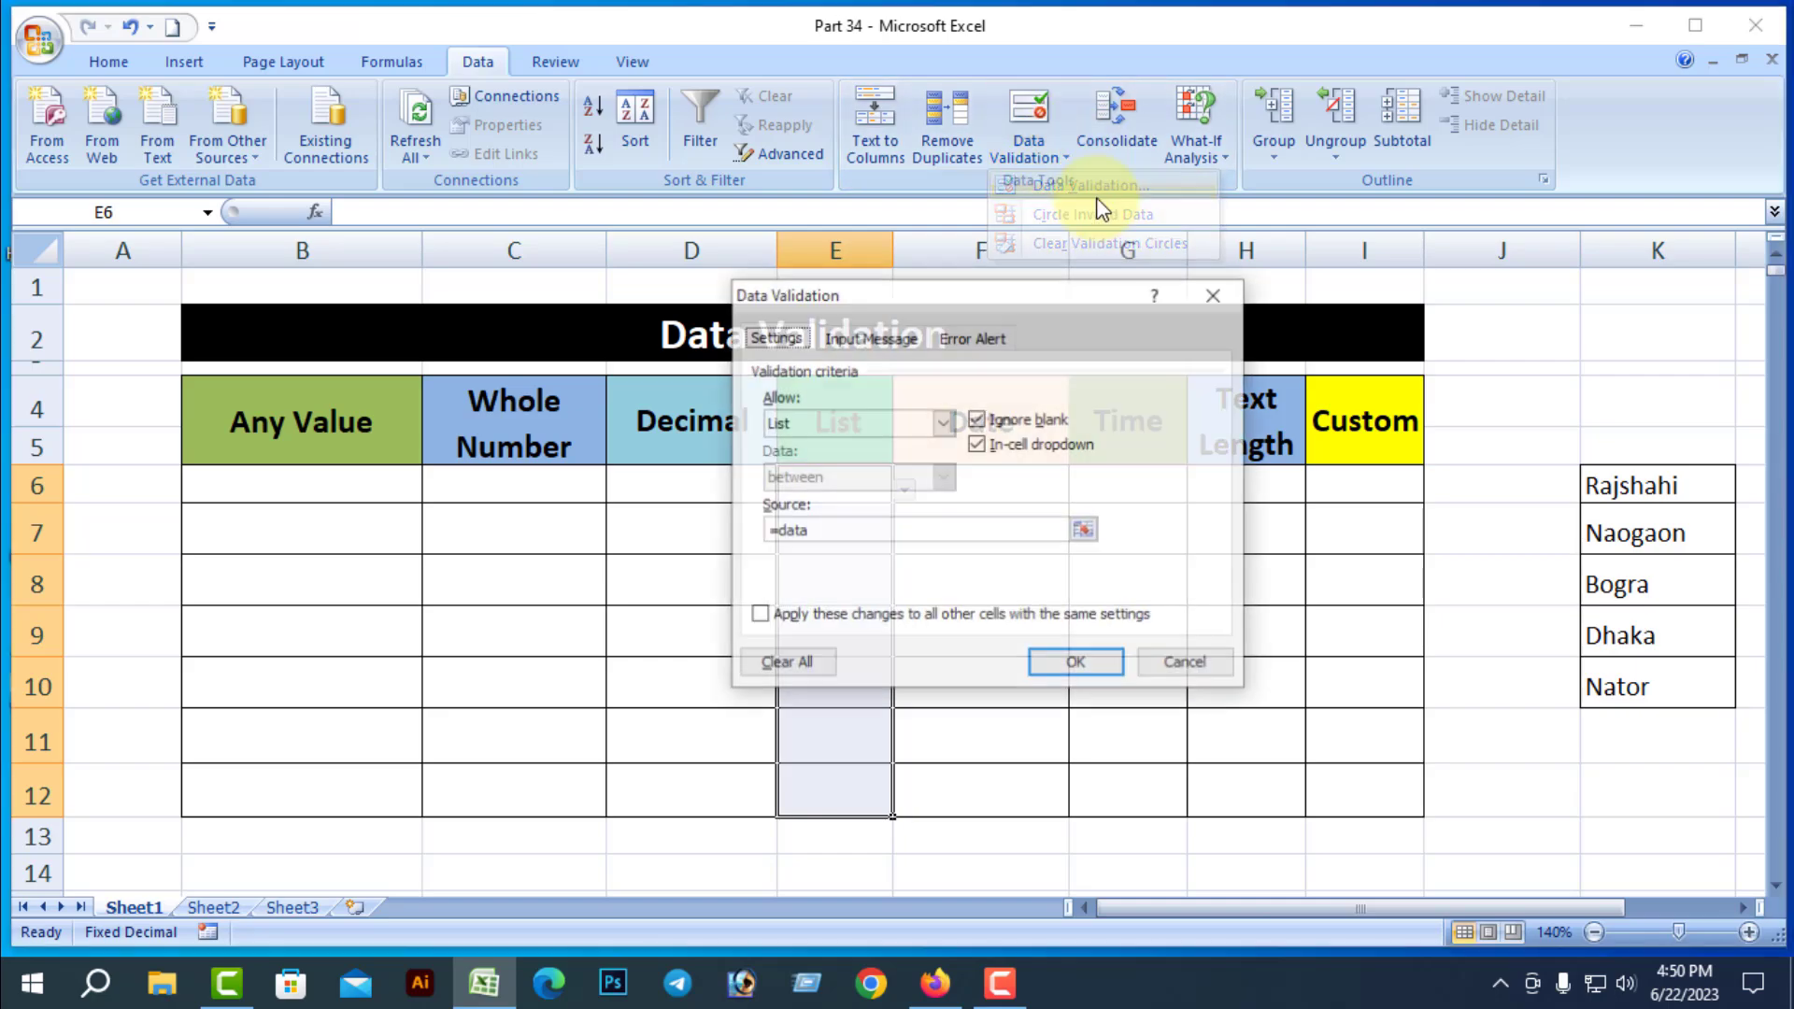
pyautogui.click(789, 666)
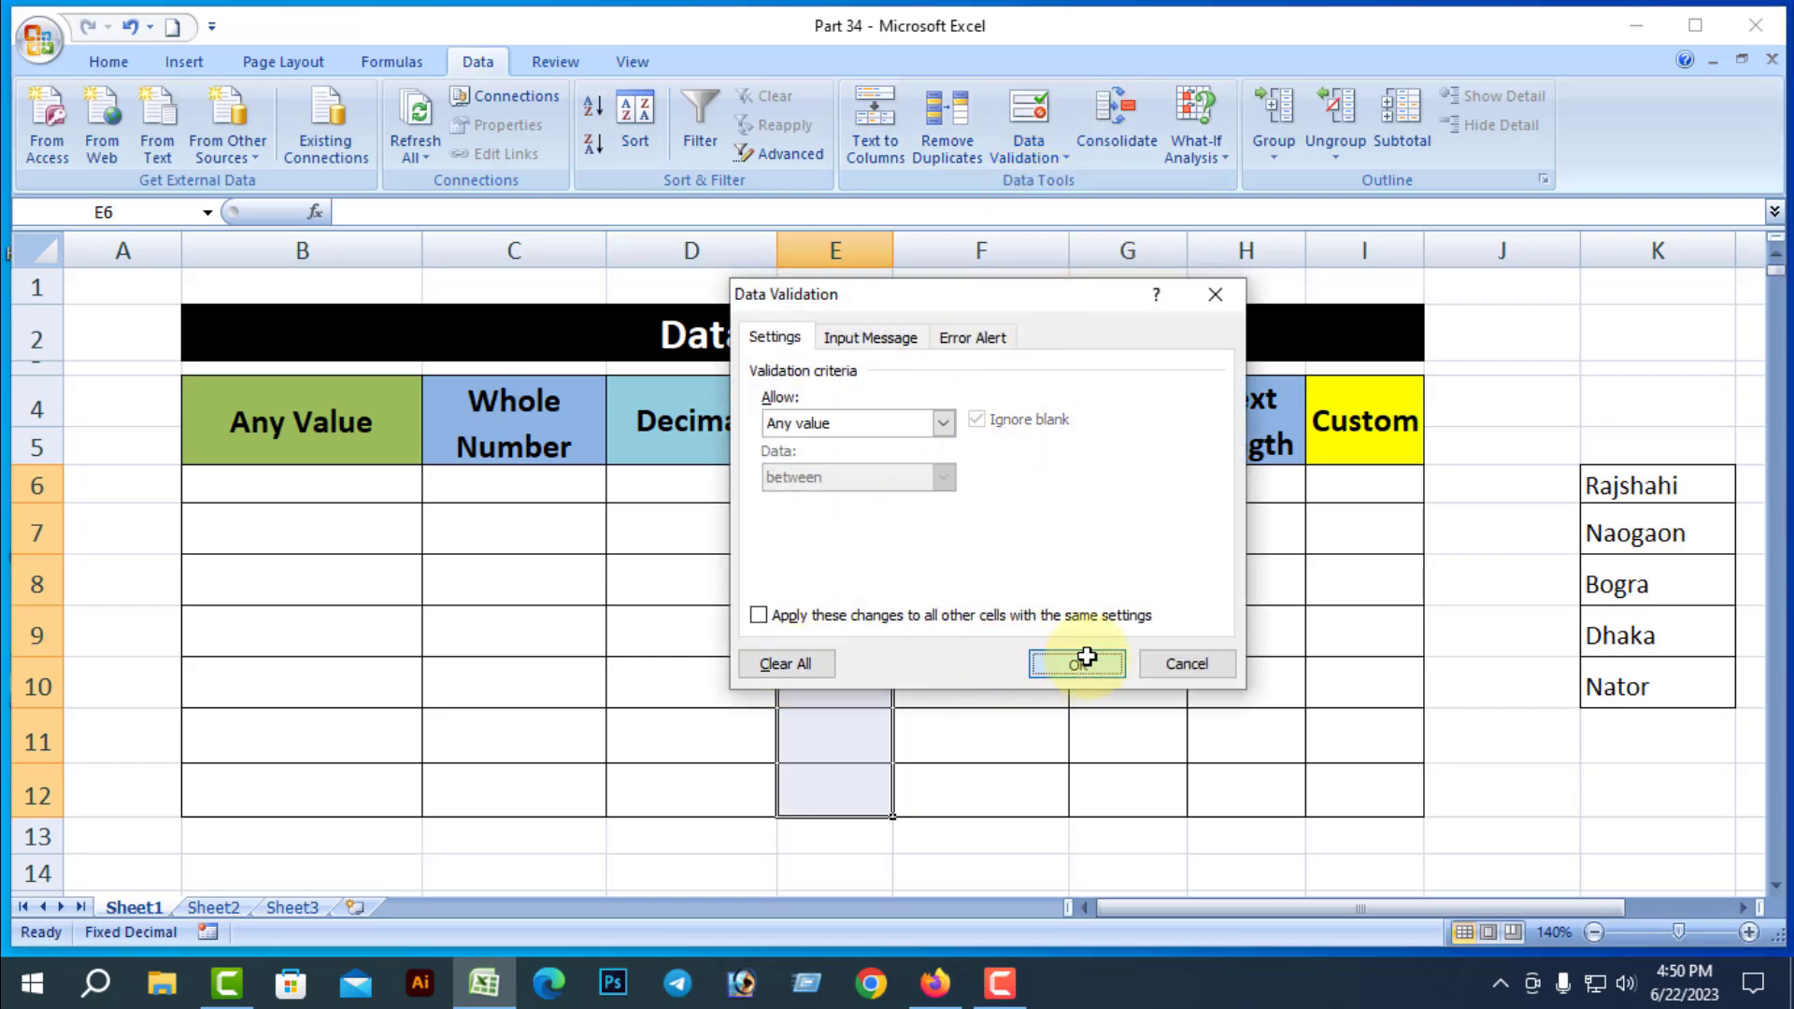
pyautogui.click(1074, 661)
pyautogui.click(978, 746)
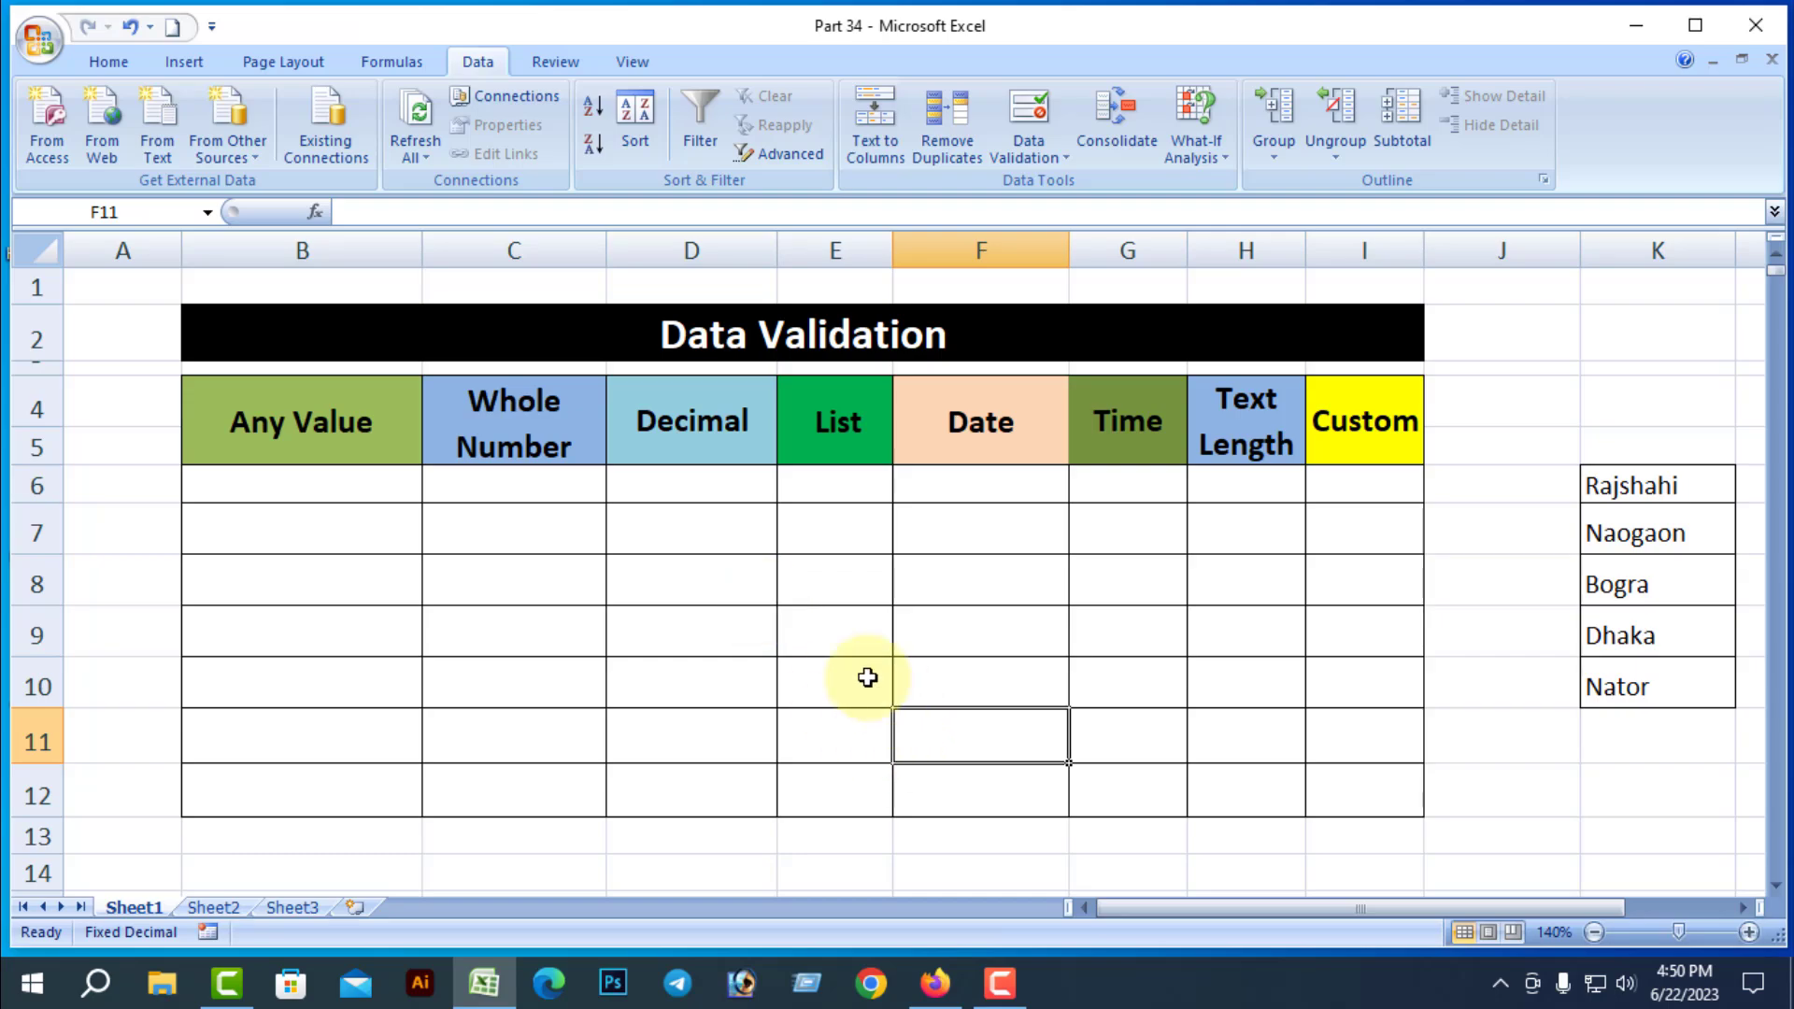
pyautogui.click(1032, 612)
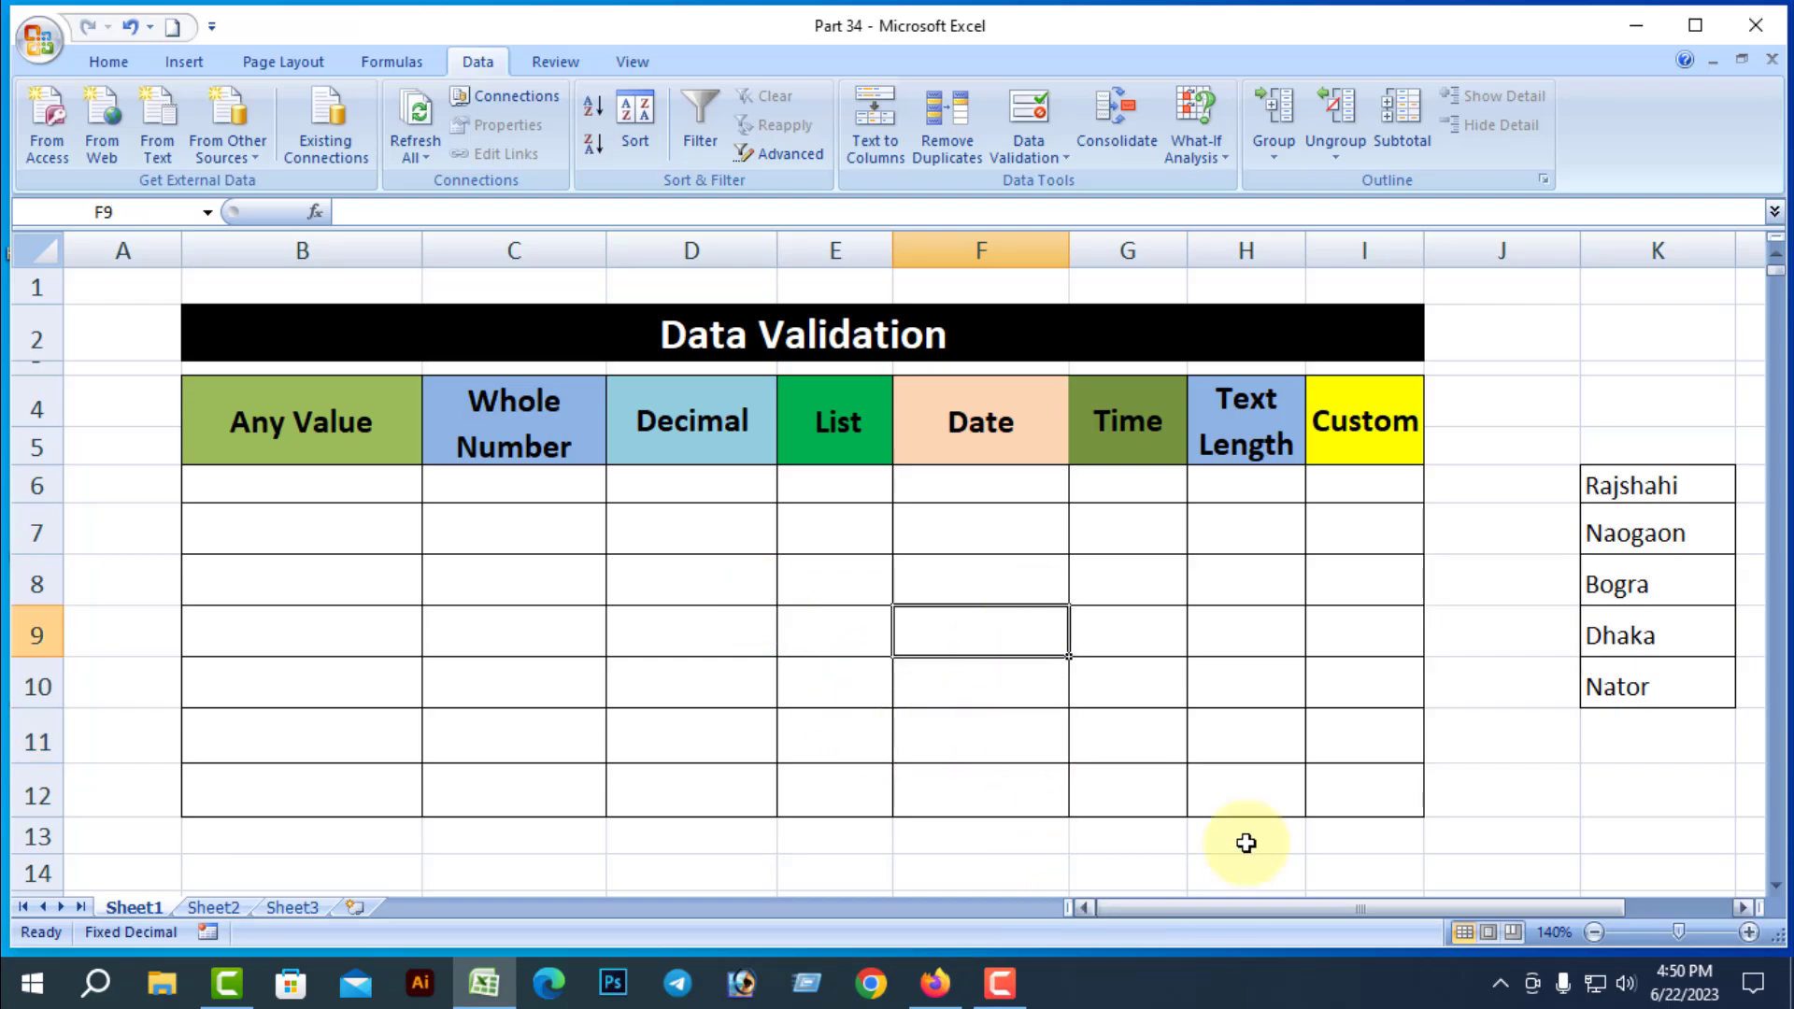